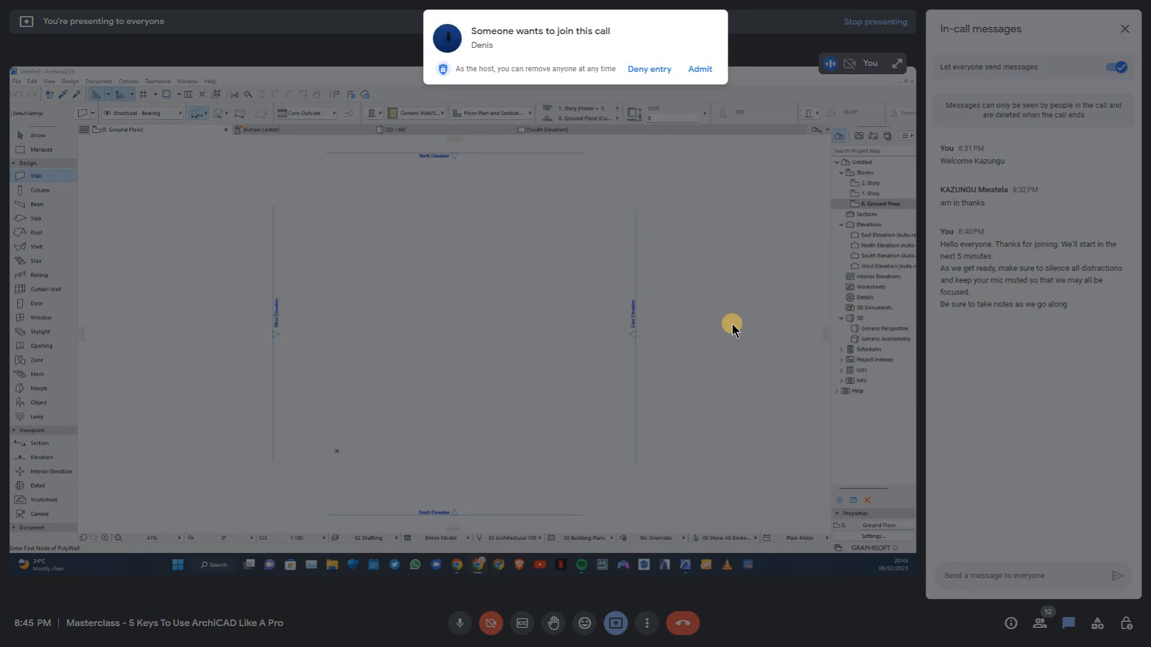
Admit the waiting participant to the video call
click(700, 70)
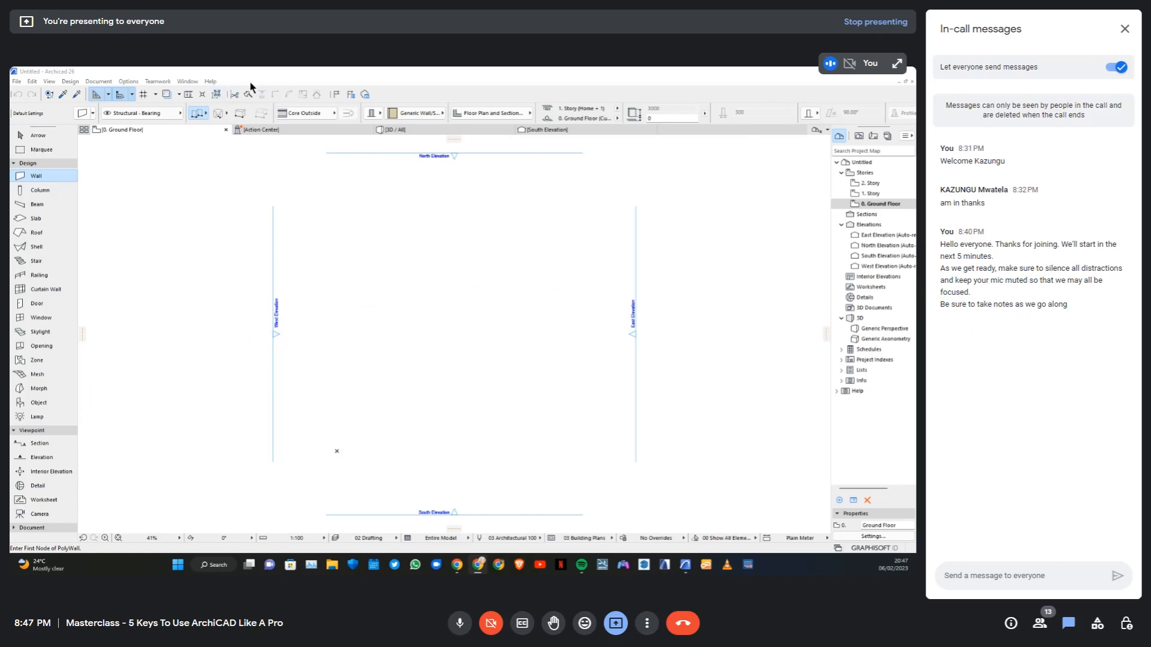
Open the Project Info dialog in Archicad and enlarge it to show more of its fields
click(268, 70)
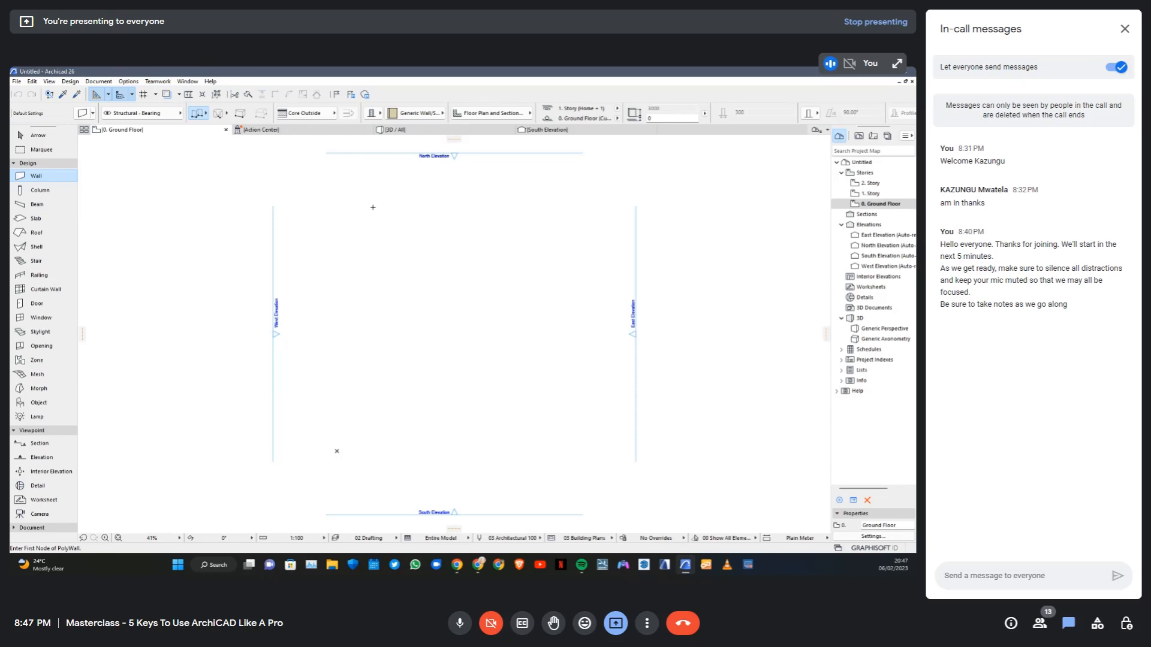
click(17, 84)
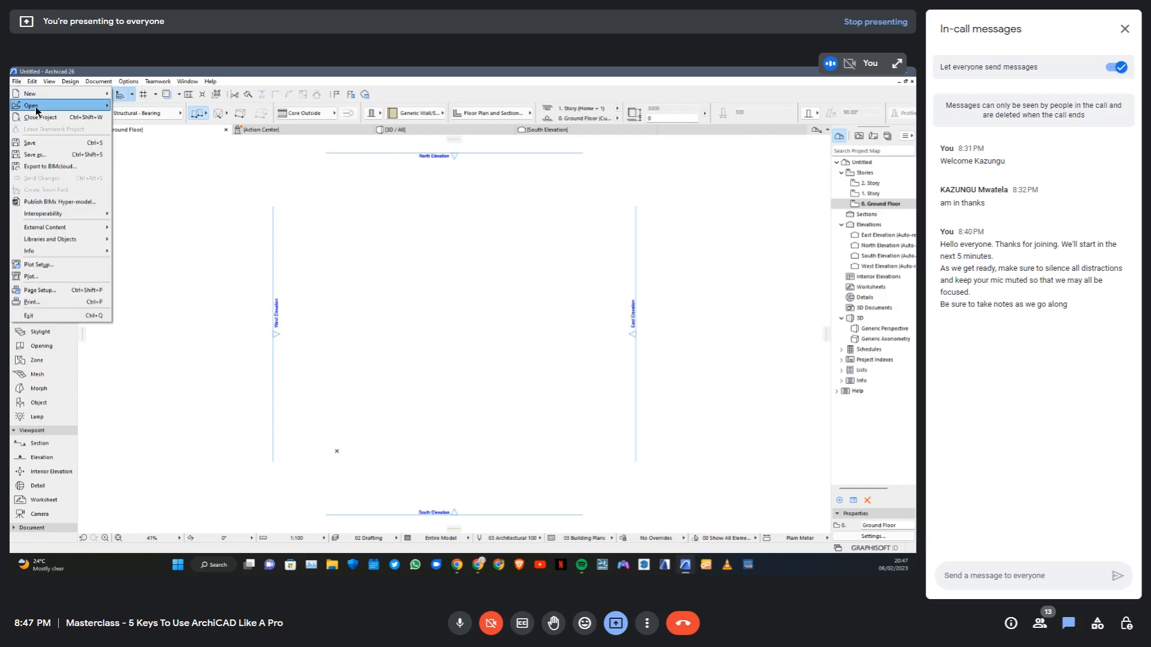
mouse_move(36, 106)
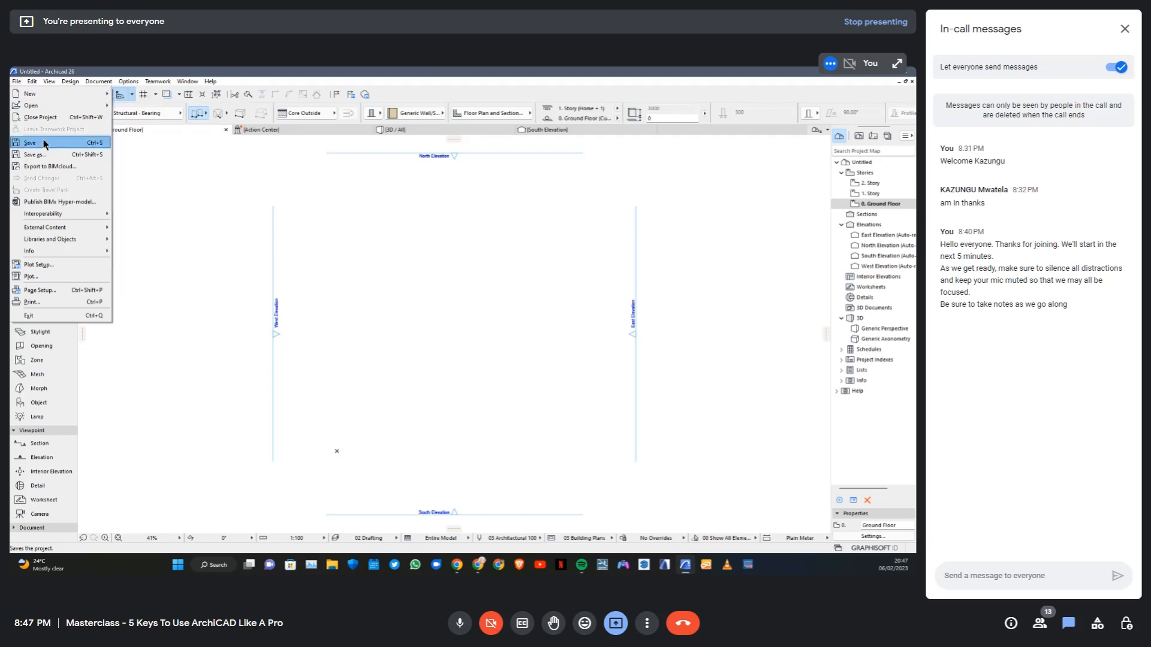
mouse_move(76, 217)
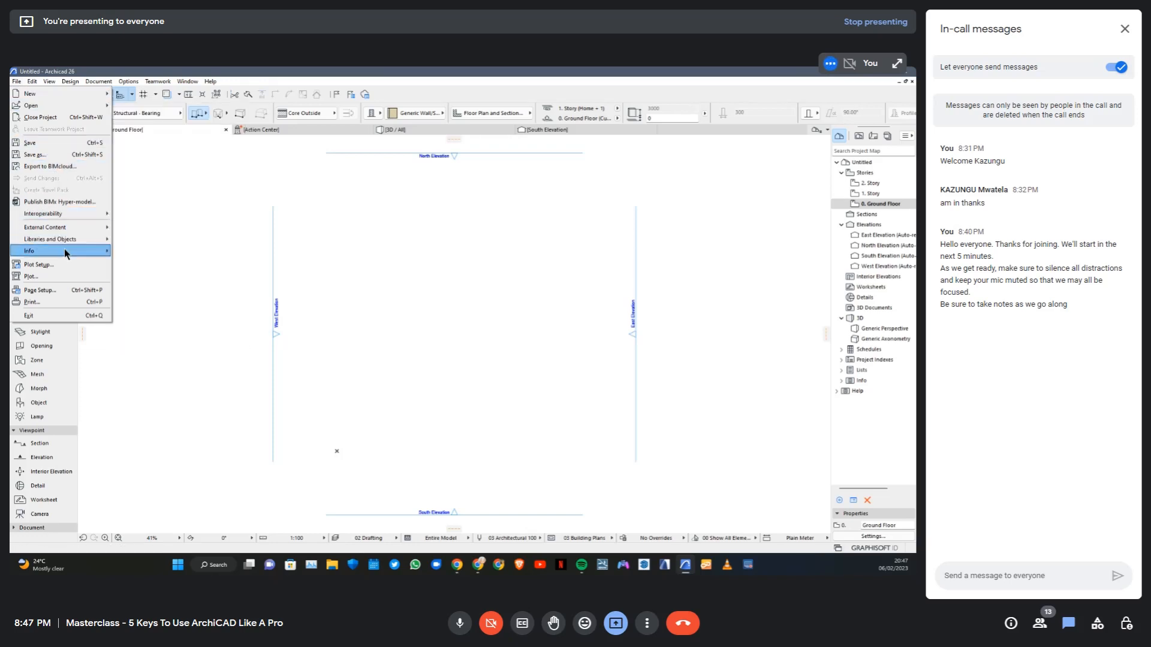
mouse_move(64, 250)
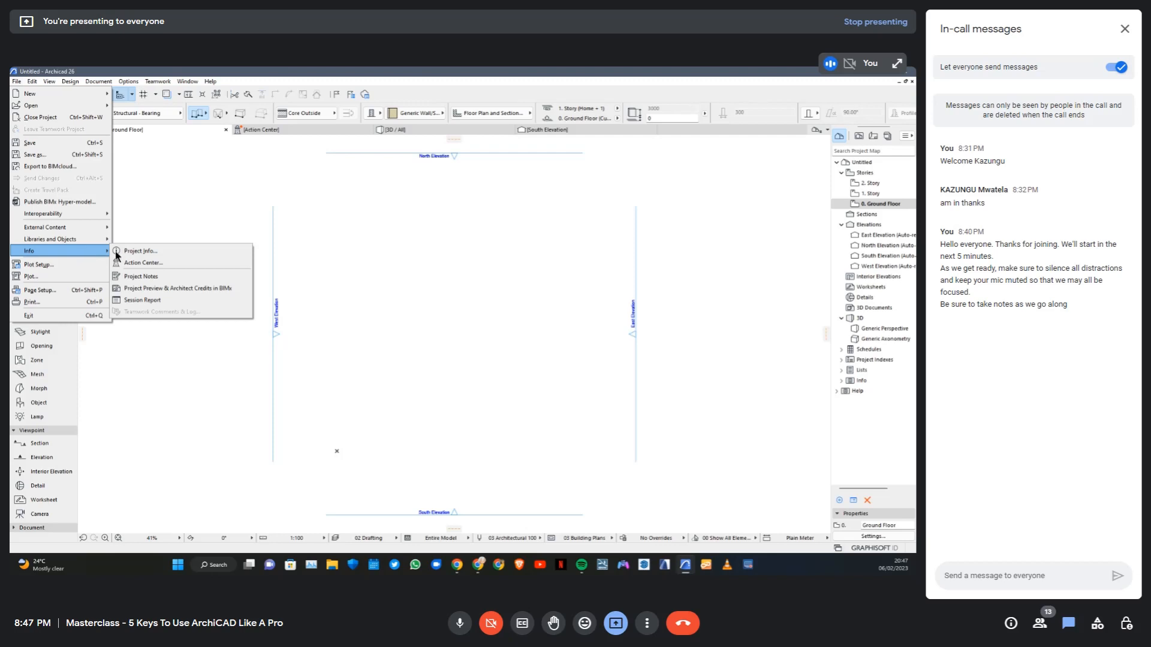
click(148, 253)
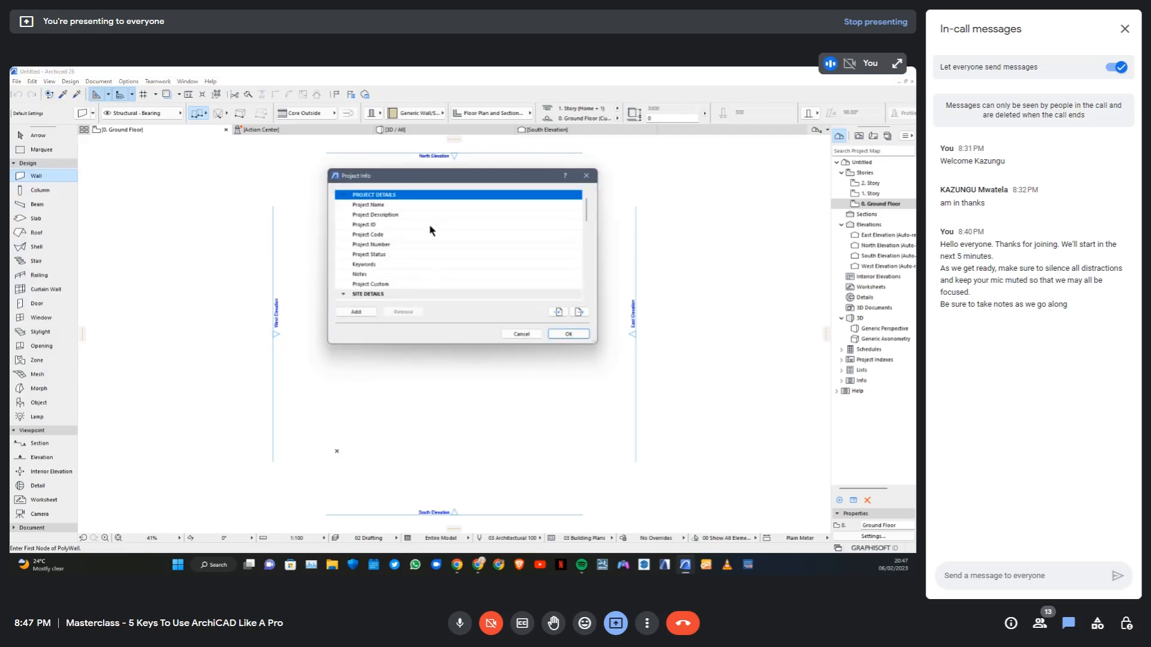
drag(596, 343, 713, 519)
drag(488, 181, 403, 137)
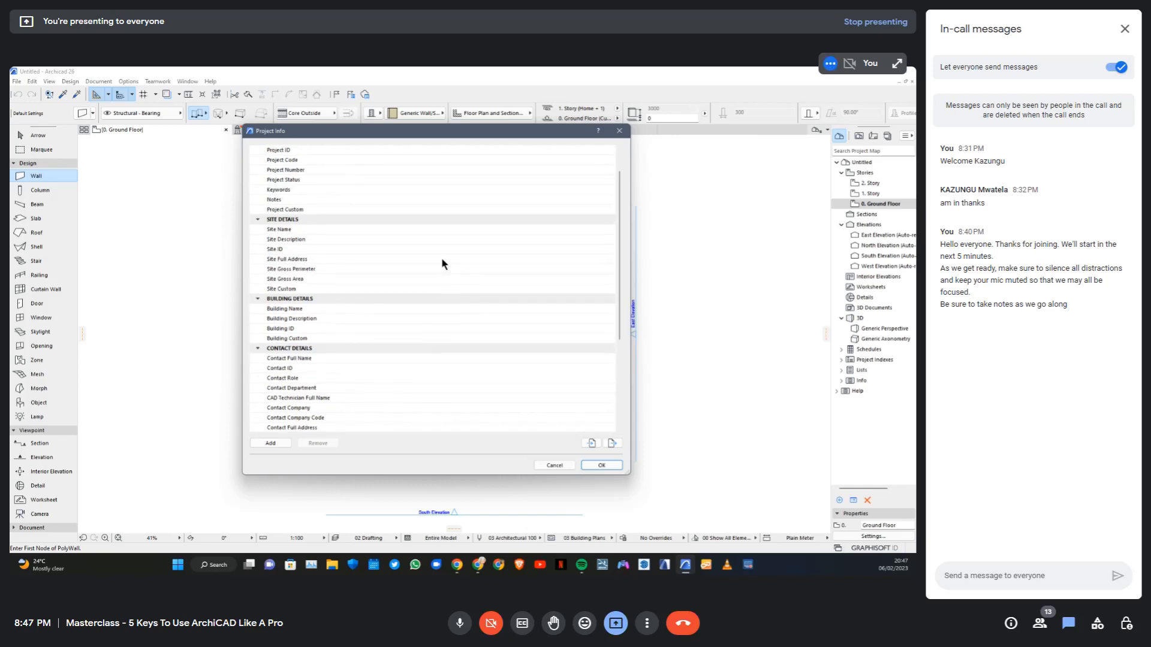
Review the project, site, building, contact and client detail fields in Project Info, and close the dialog
click(442, 160)
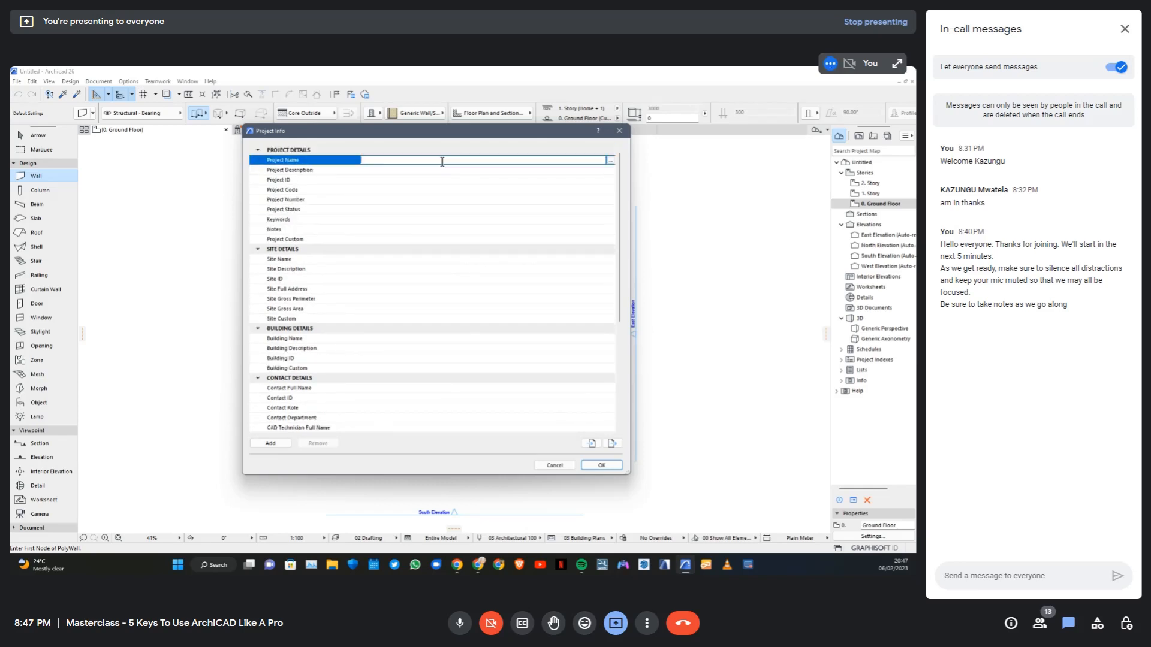
click(371, 171)
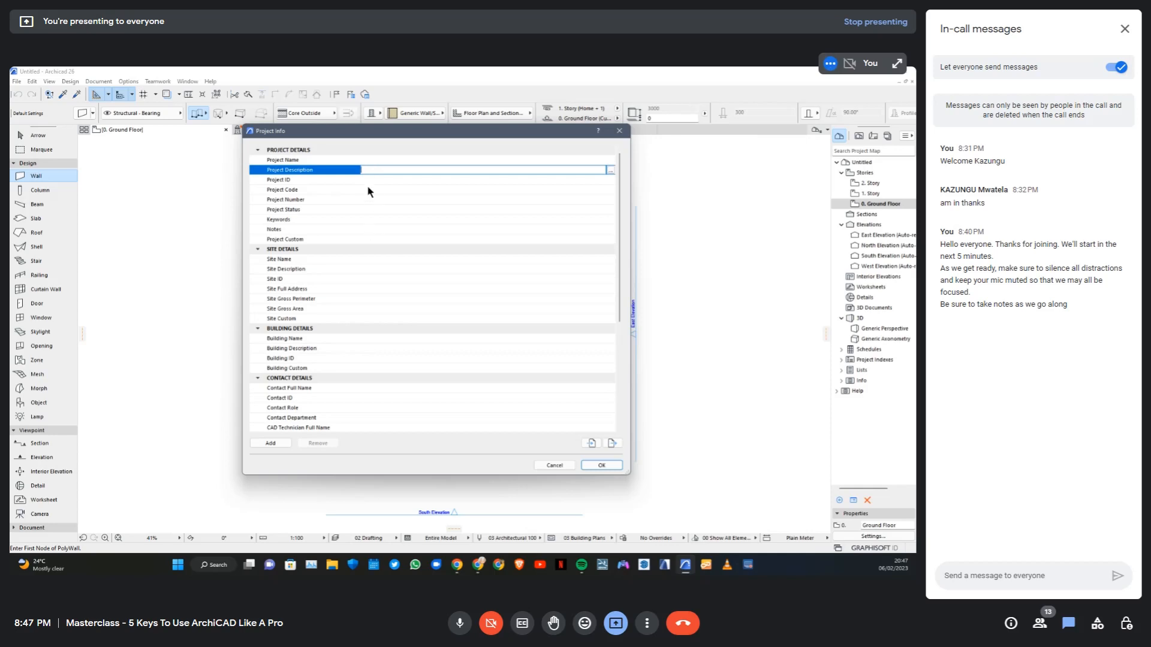
click(368, 180)
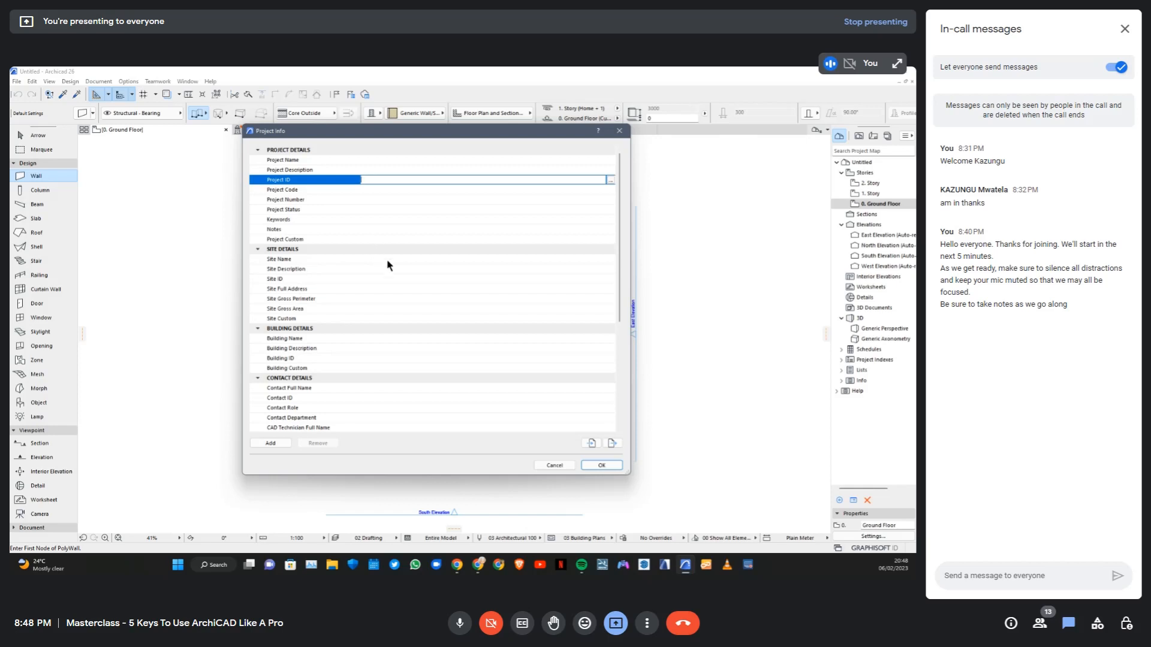
scroll(415, 288, down, 3)
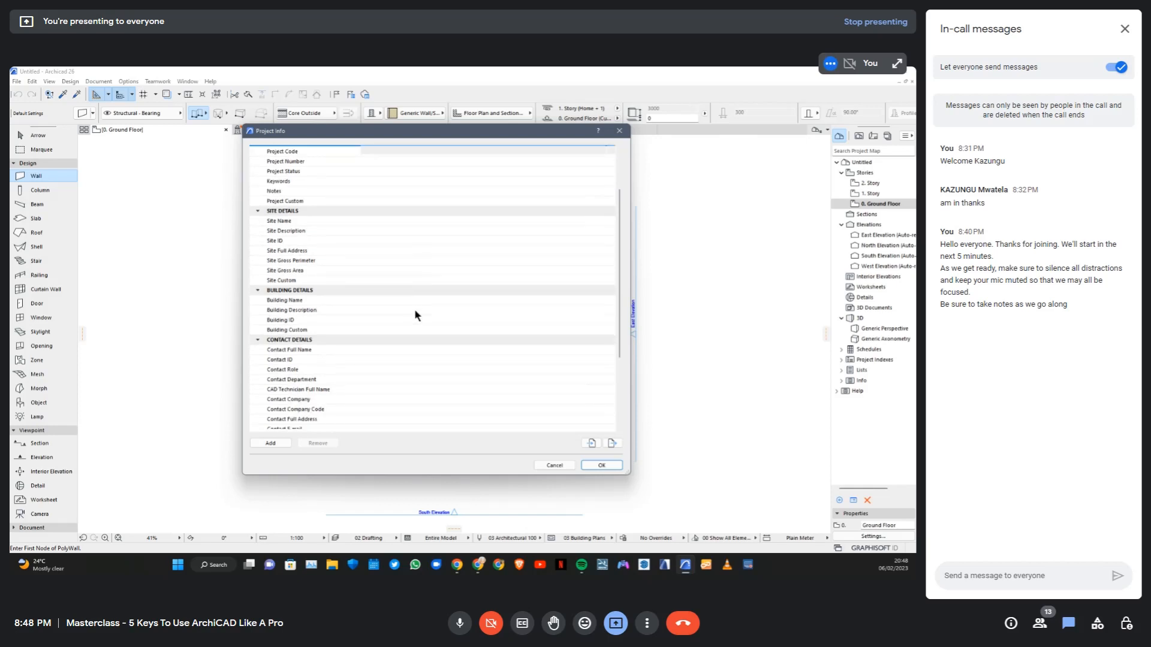
scroll(406, 257, down, 3)
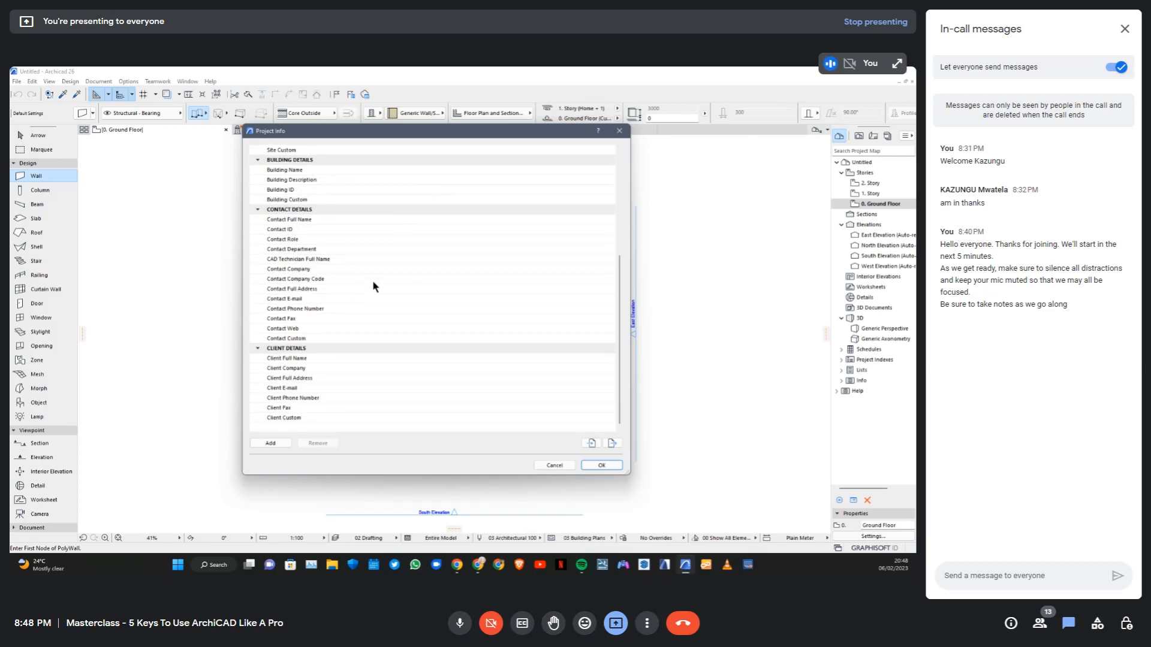
scroll(334, 290, up, 6)
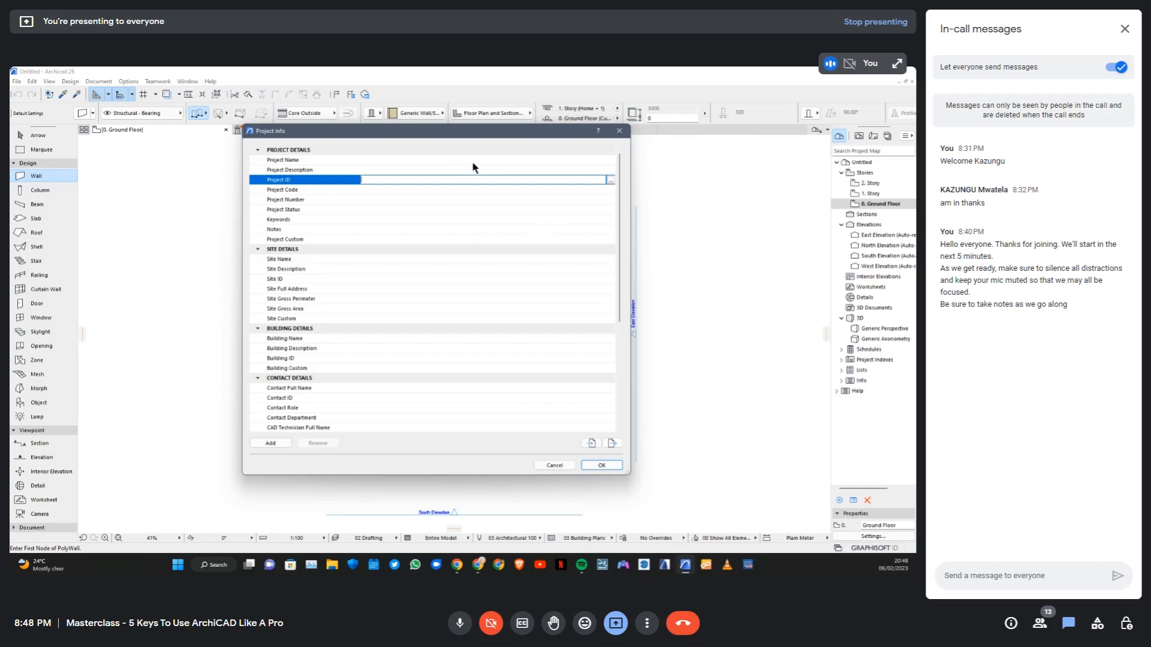
click(620, 132)
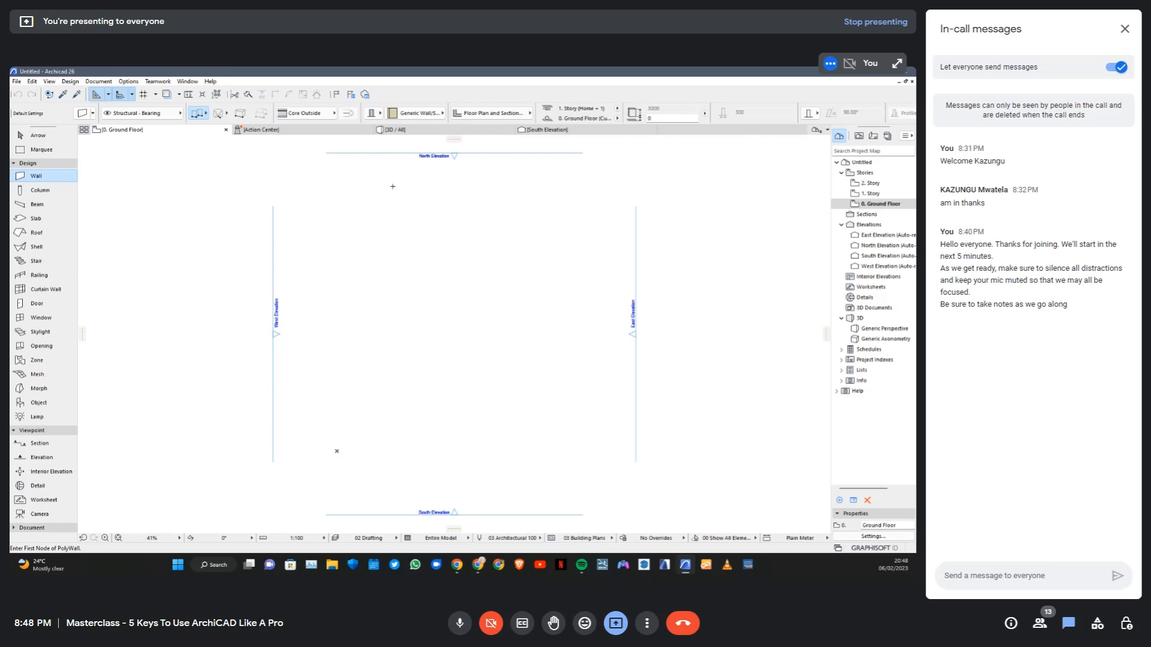
Save the project to the Desktop as an Archicad Solo Project, its hyphenated name combining VZL, the client's surname, CD and 06.02.2023
click(18, 84)
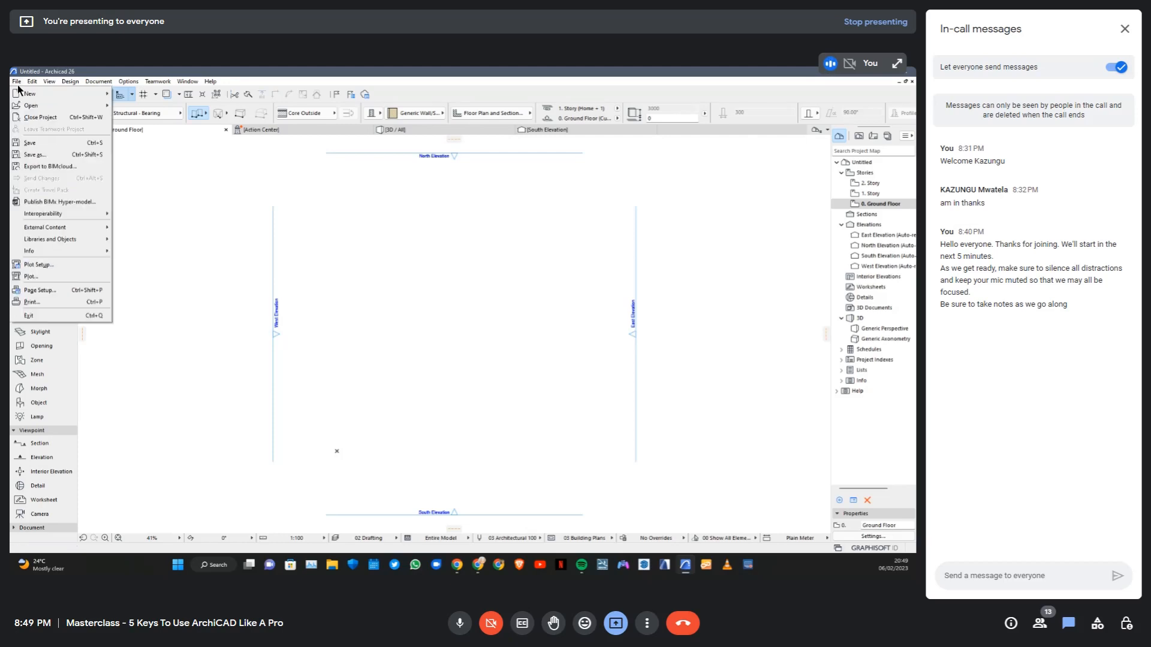
click(39, 157)
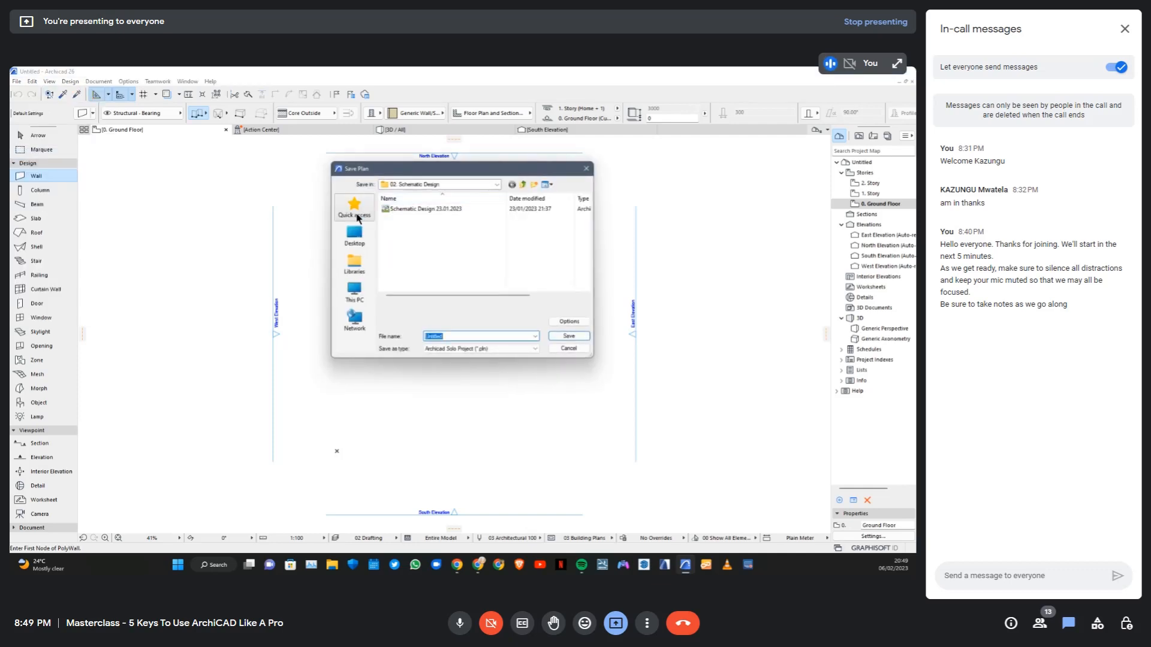
click(356, 233)
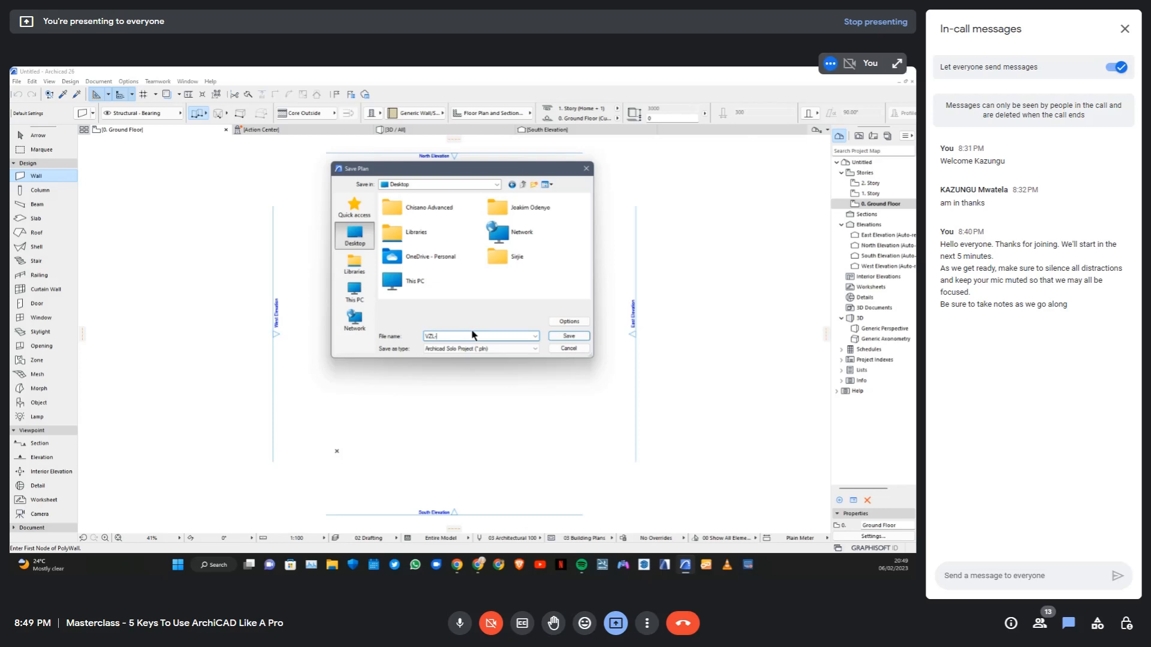
text(OTIENO-)
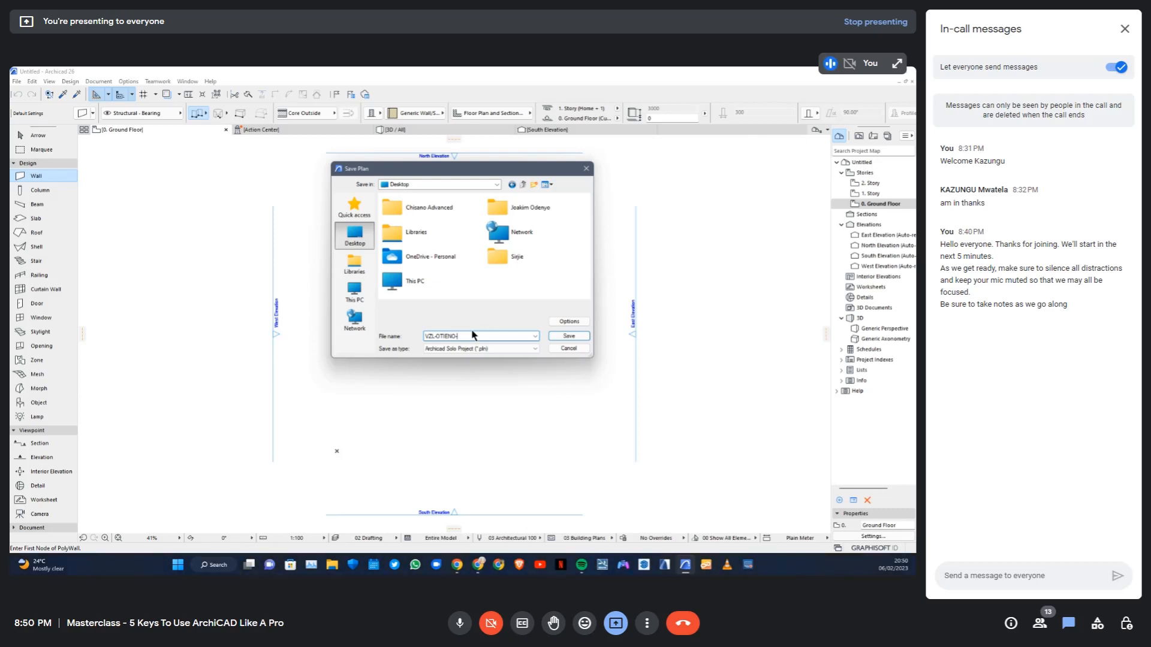
text(C)
text(23)
click(573, 336)
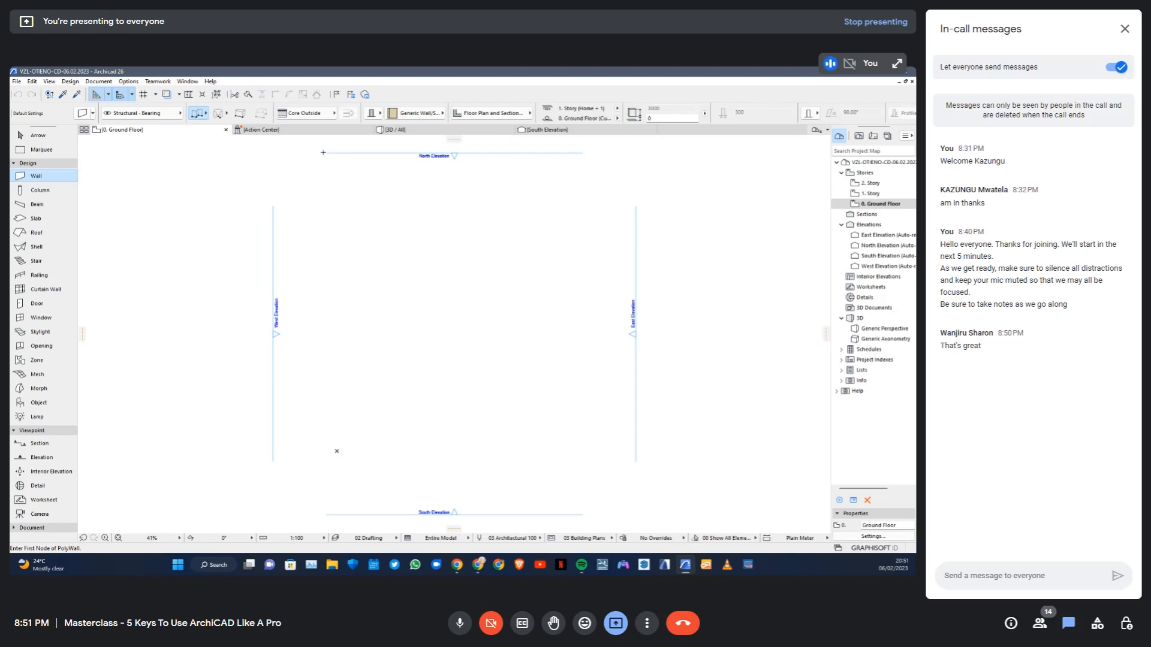
Open the Action Center and run the check on the project's drawings
mouse_move(297, 128)
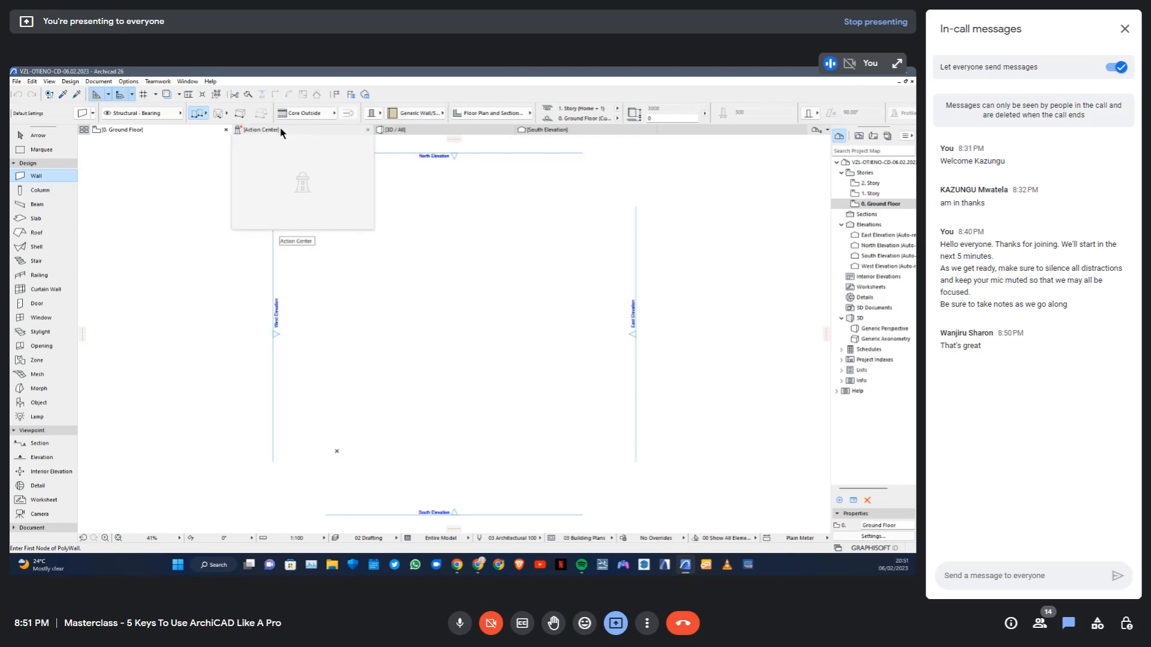
click(281, 130)
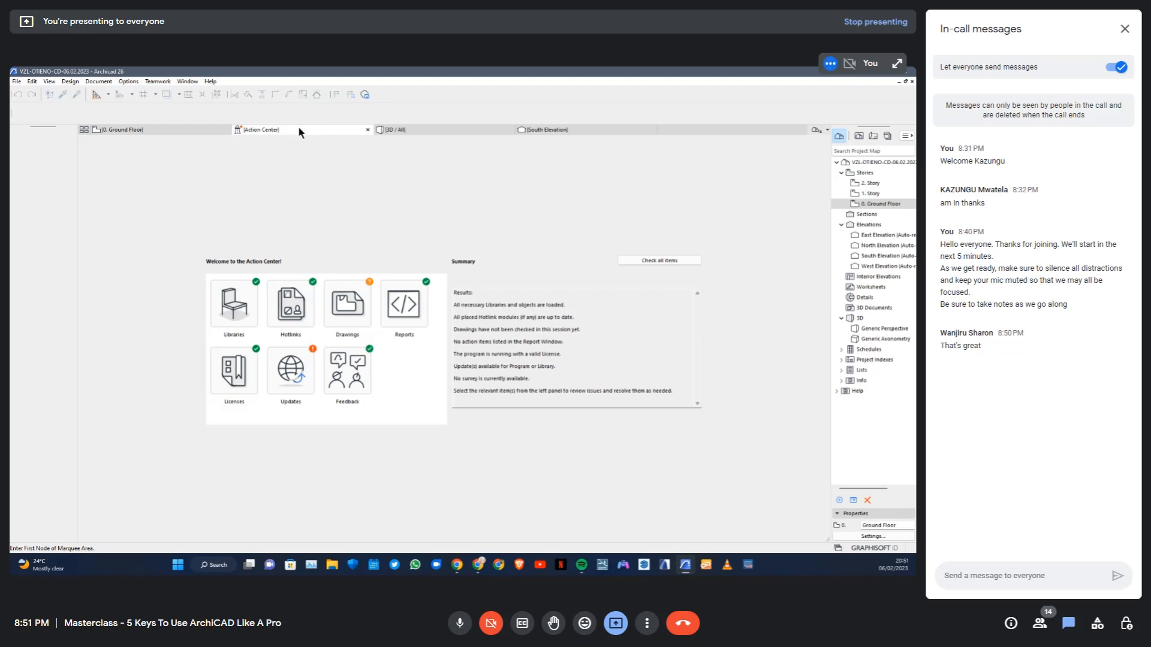
click(17, 81)
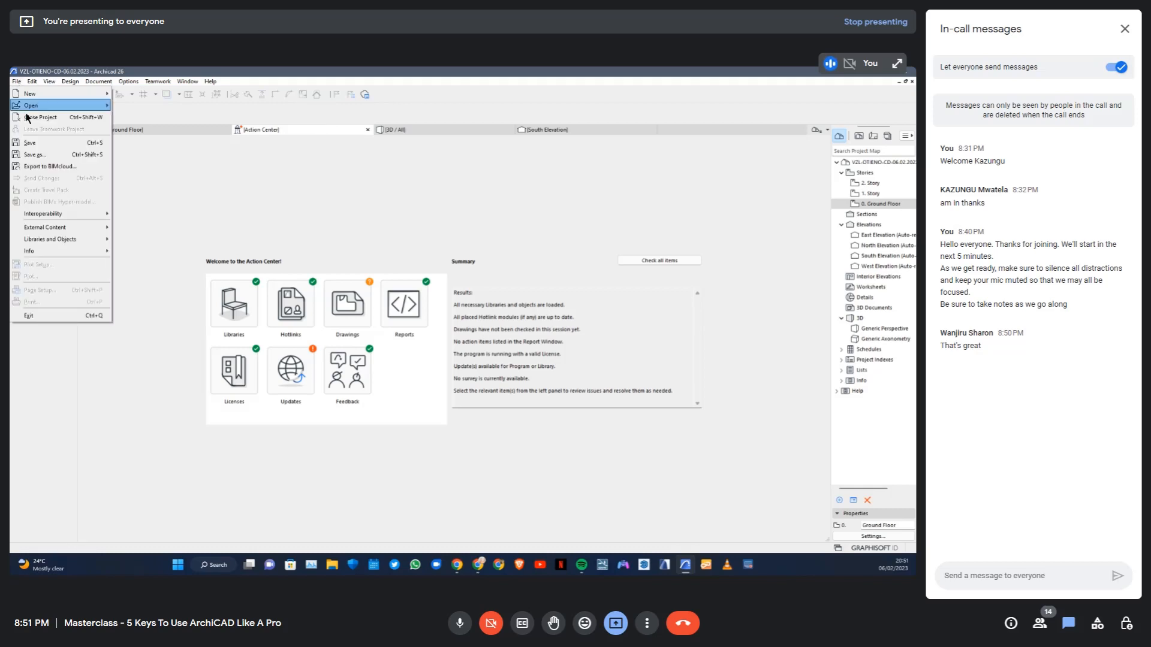
mouse_move(55, 251)
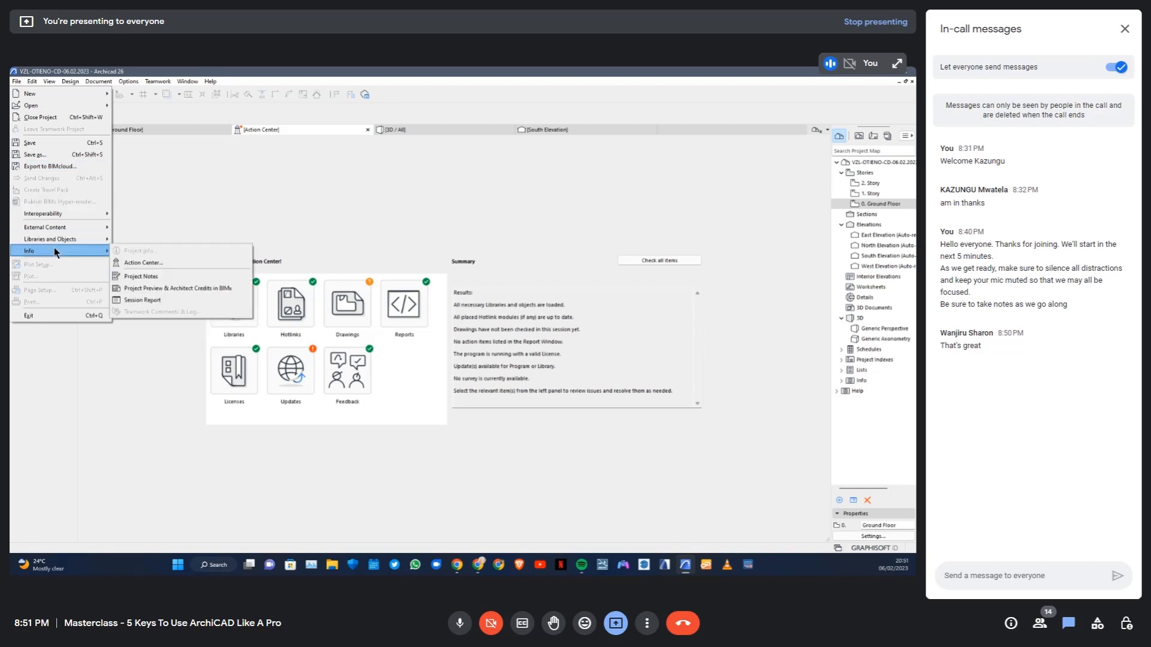
click(146, 264)
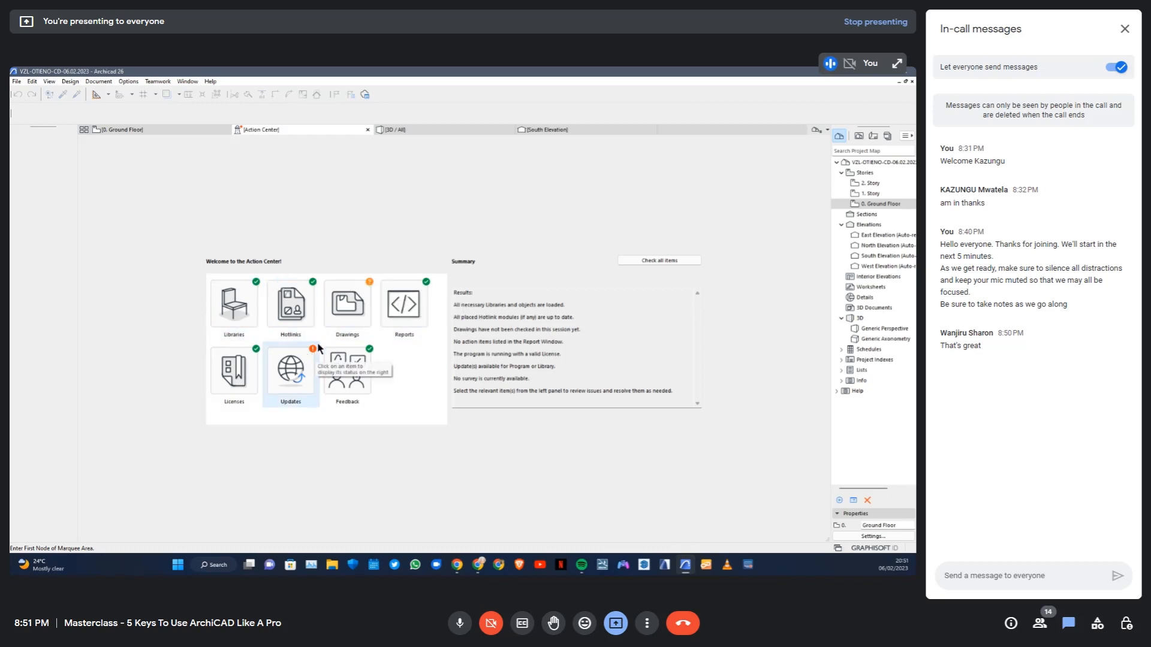
click(350, 293)
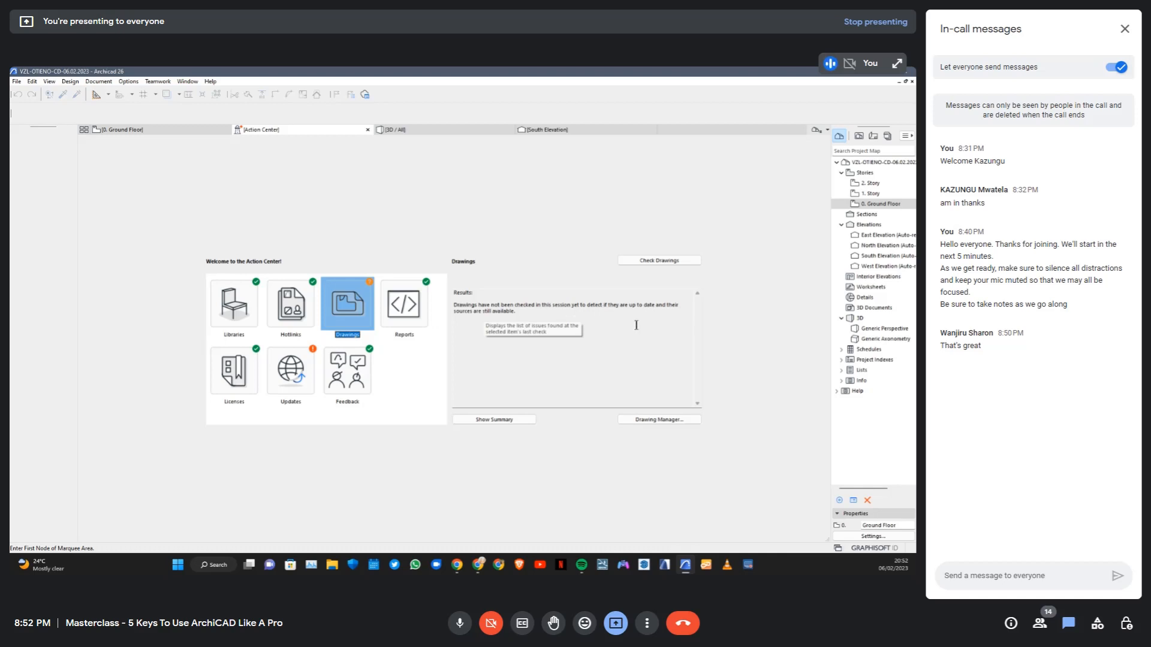
click(680, 264)
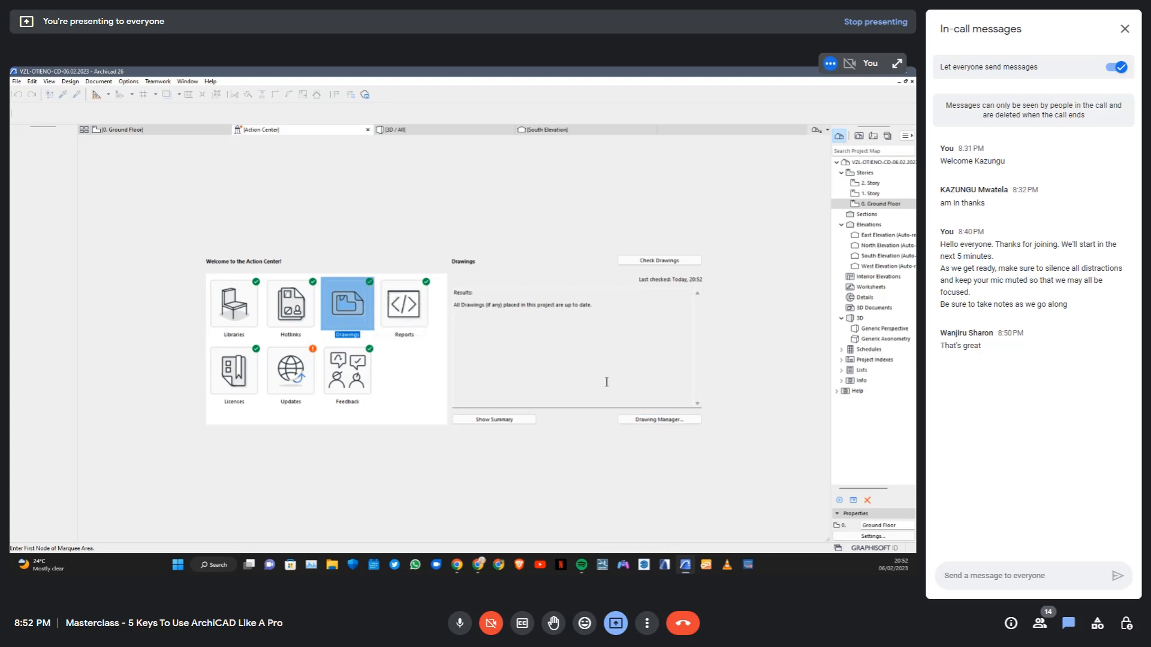
Examine the placed drawings' status, layouts and source views in the Drawing Manager, and close it
click(659, 420)
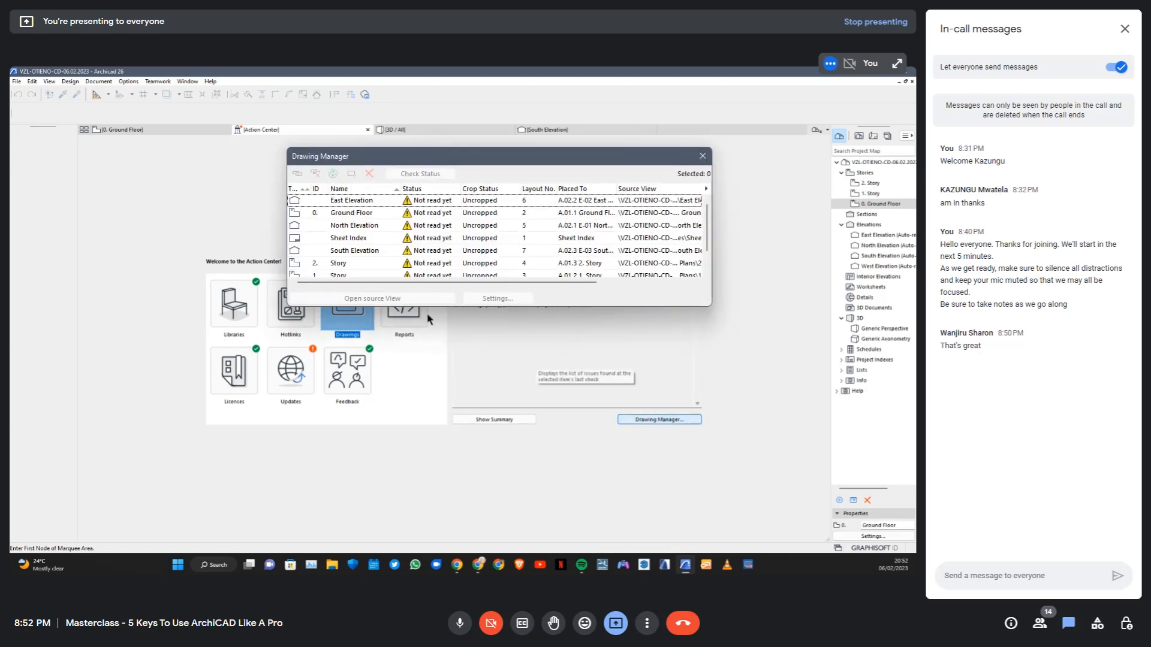
mouse_move(496, 156)
mouse_down()
mouse_move(721, 298)
mouse_move(432, 214)
mouse_up()
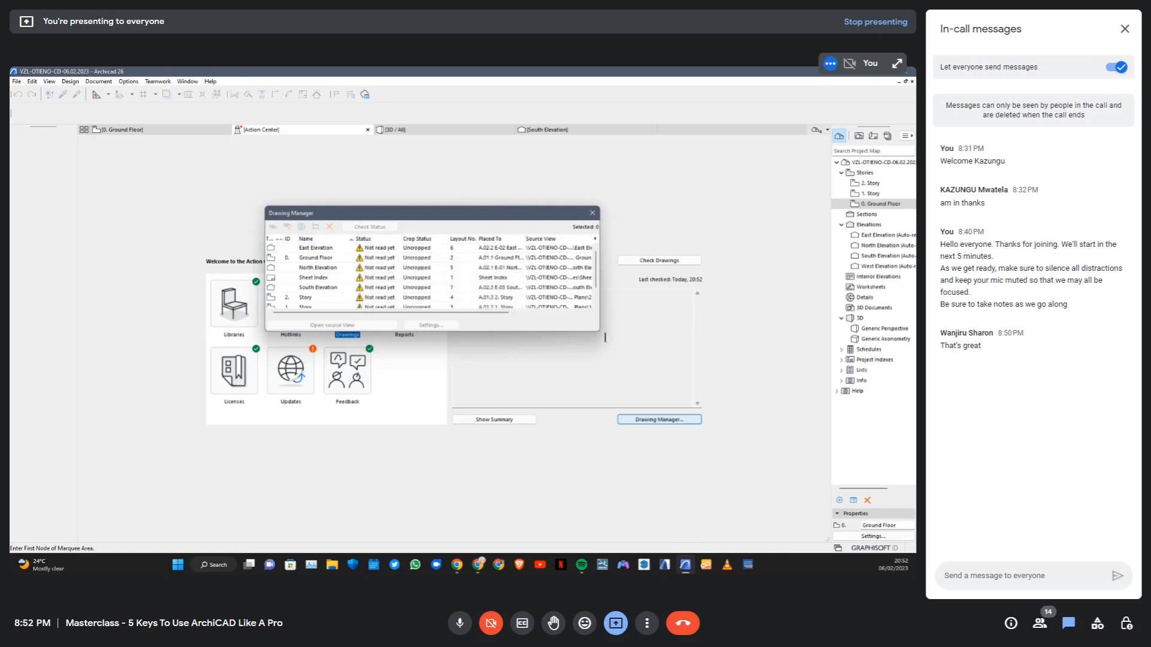
mouse_move(599, 330)
mouse_down()
mouse_move(683, 342)
mouse_move(722, 331)
mouse_up()
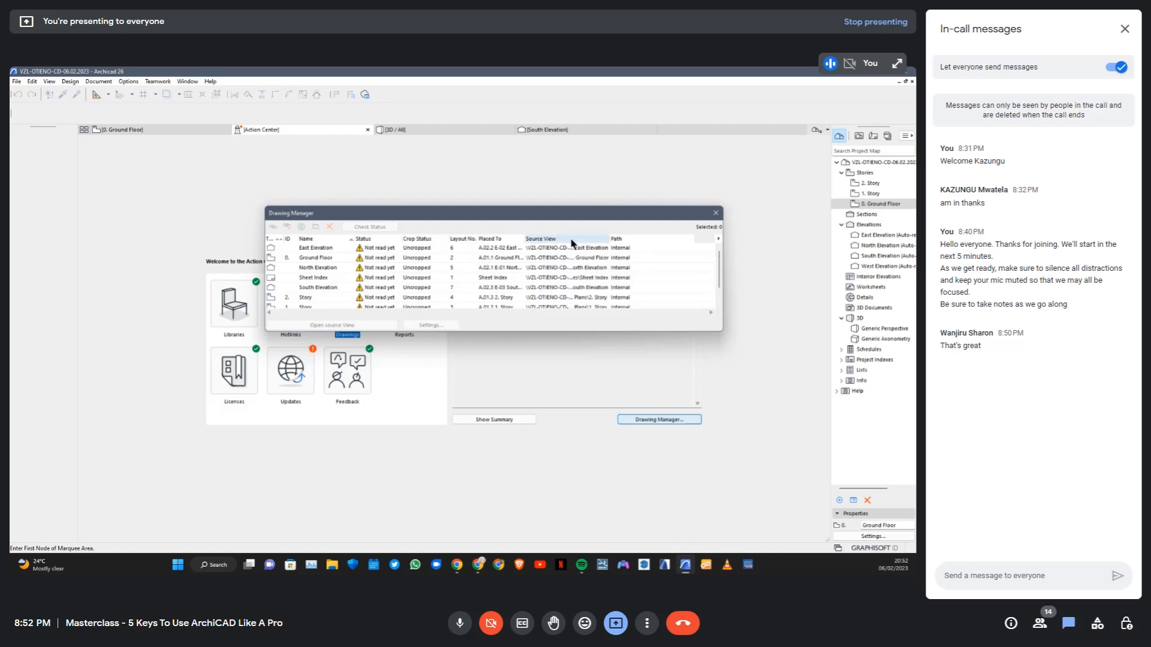
scroll(642, 270, down, 2)
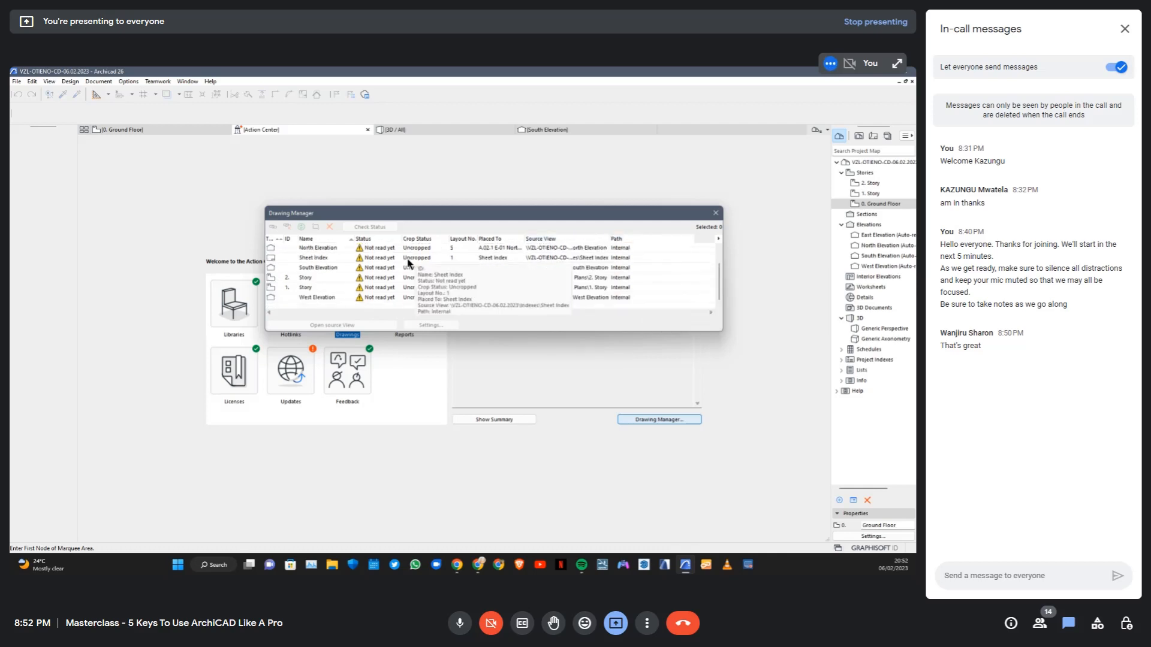
scroll(408, 267, up, 2)
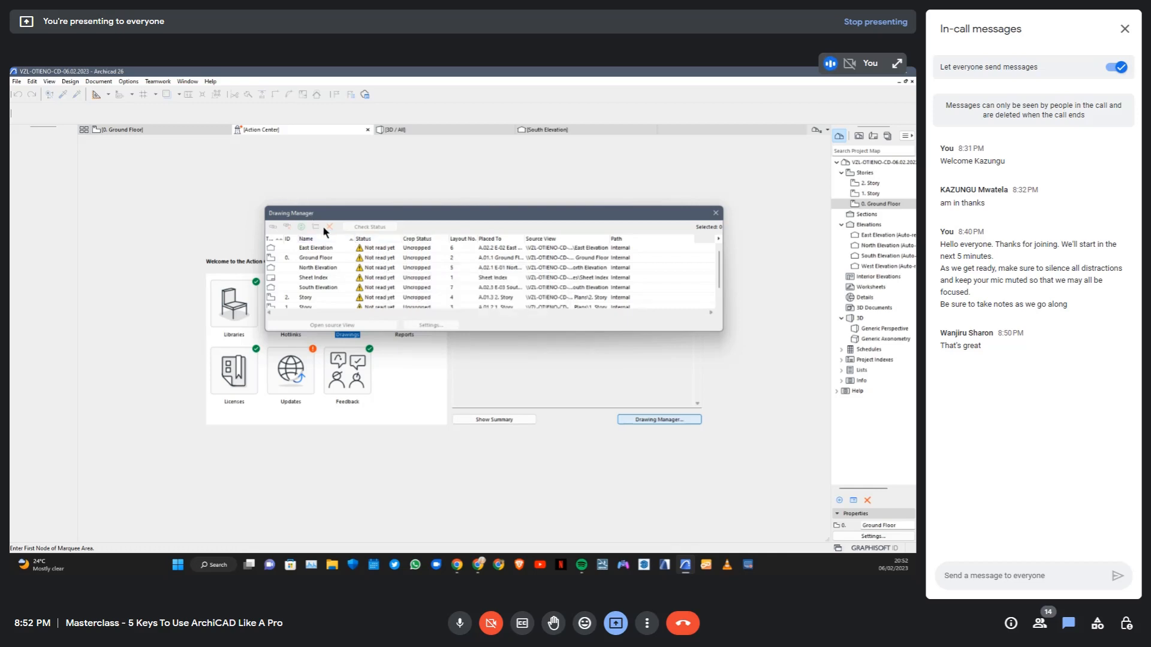
scroll(329, 279, down, 2)
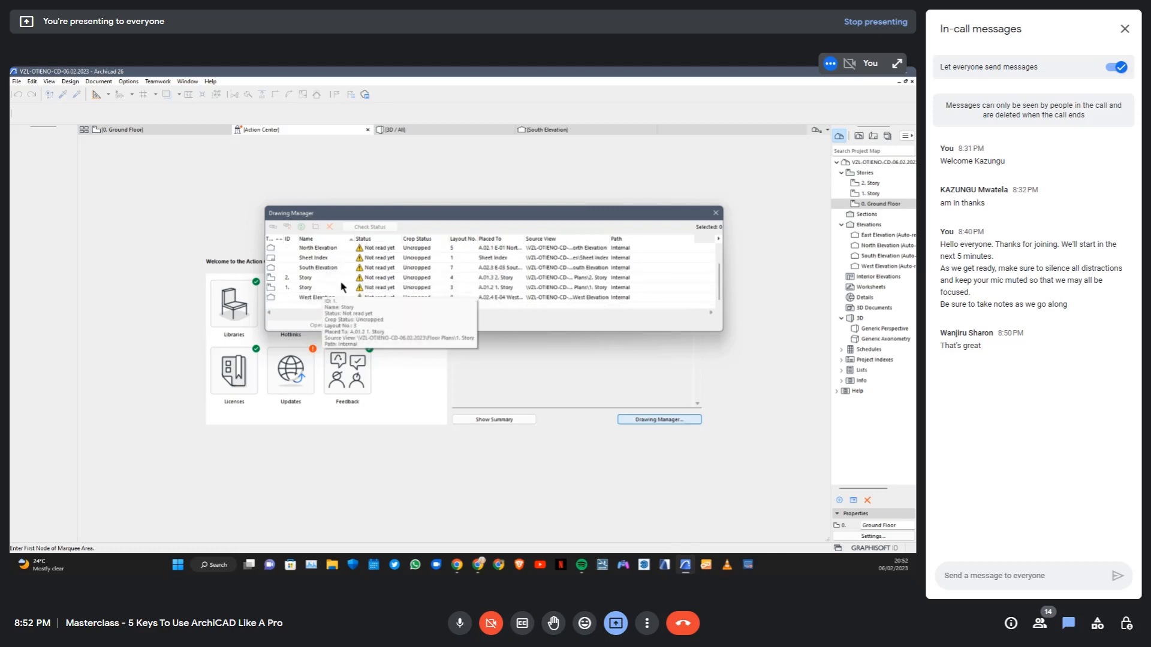
scroll(409, 275, up, 2)
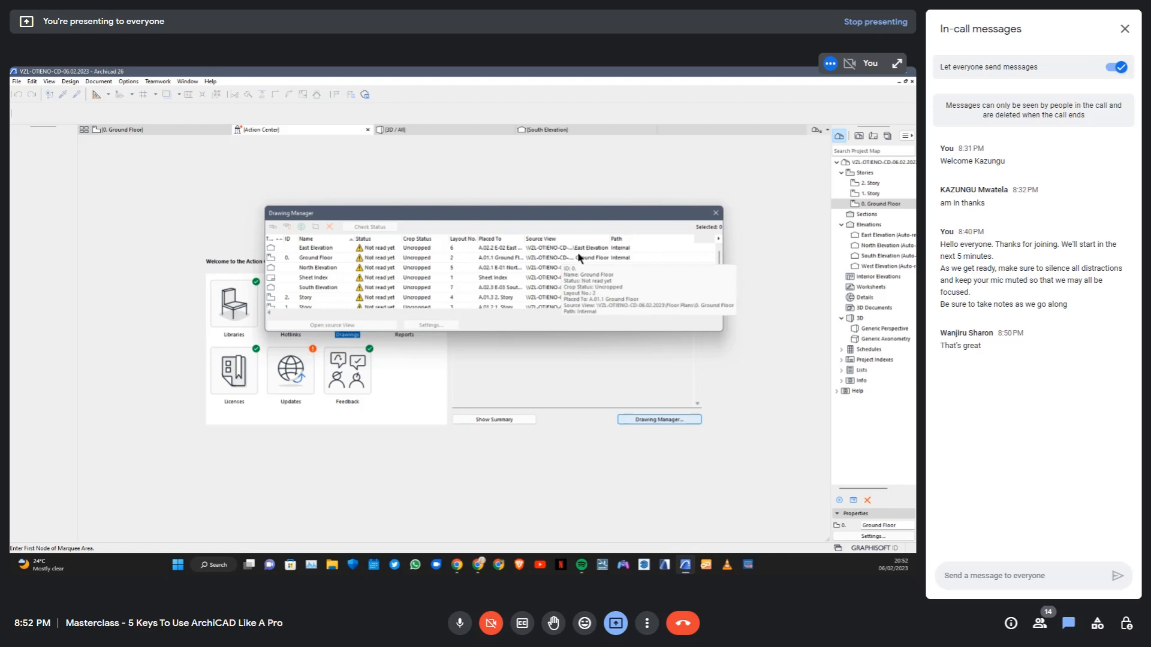
click(715, 213)
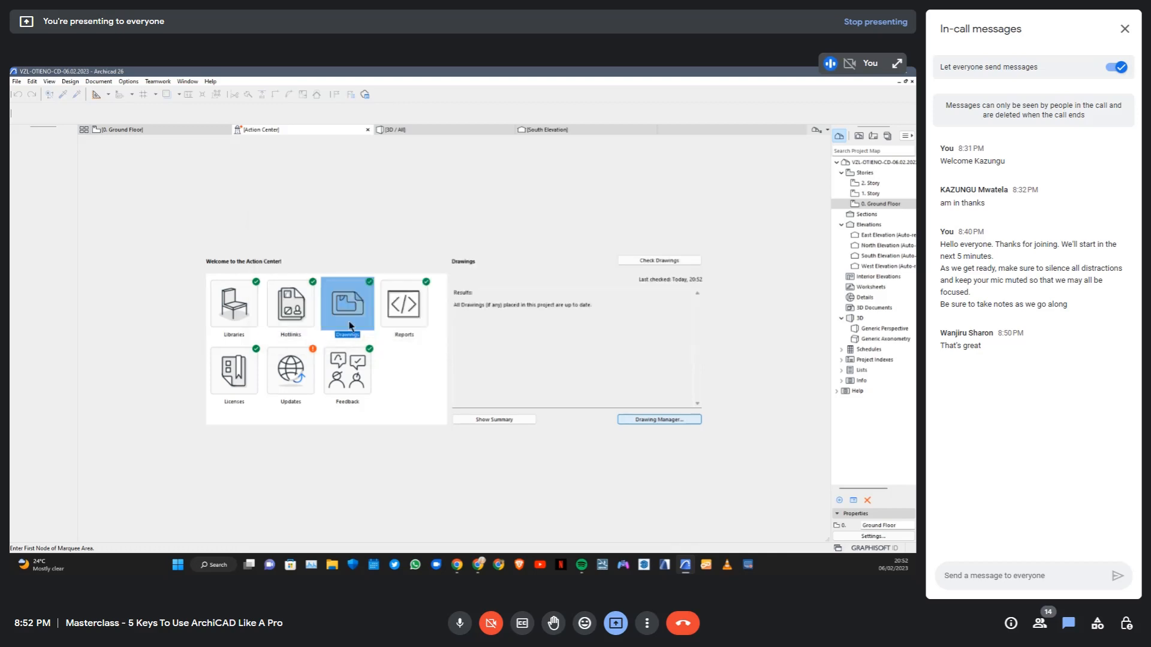
Check the Updates status in the Action Center and return to the ground floor plan
click(306, 353)
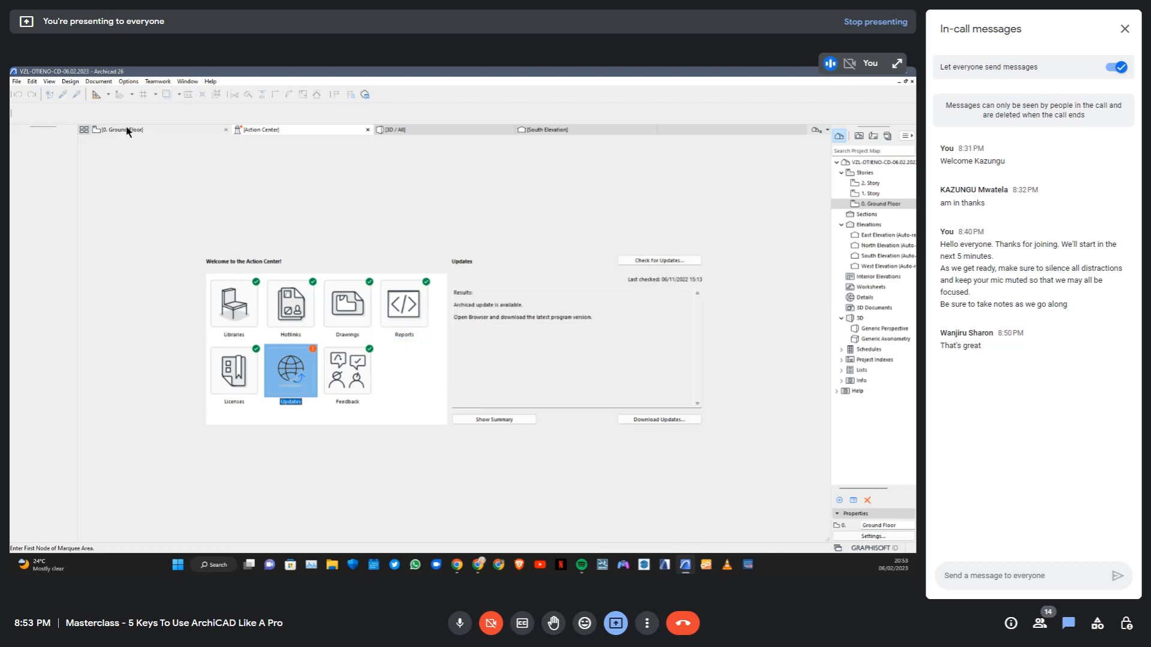
click(143, 129)
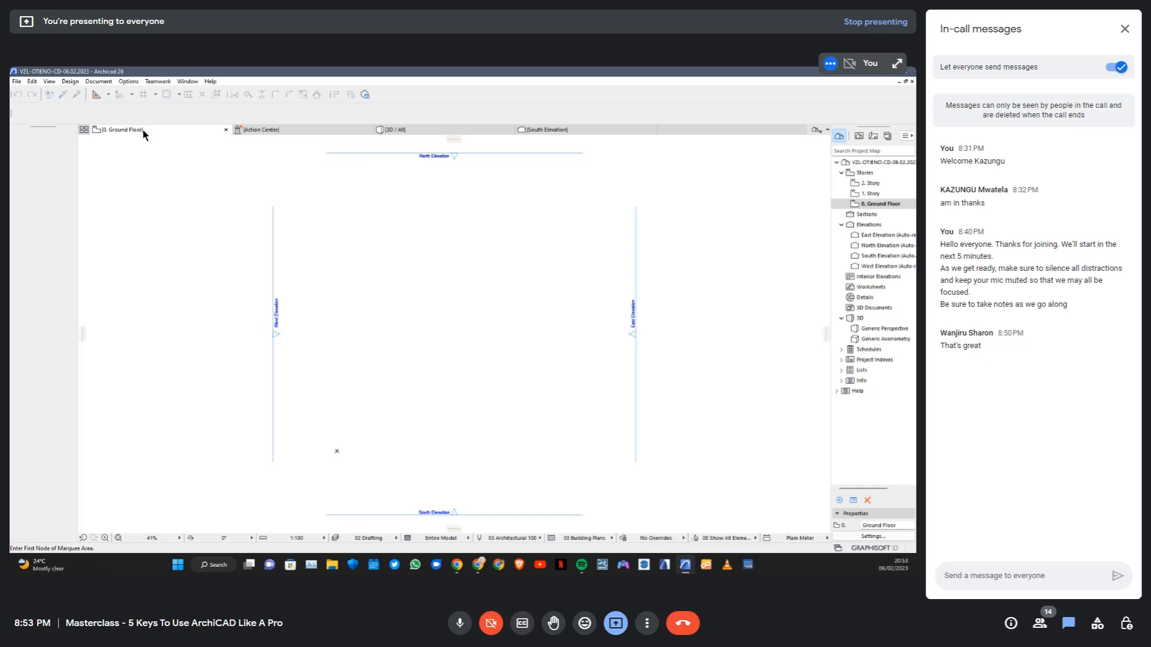
Open the Library Manager and review the location and usage details of the Embedded, Archicad 26 and MEP 26 libraries
click(16, 82)
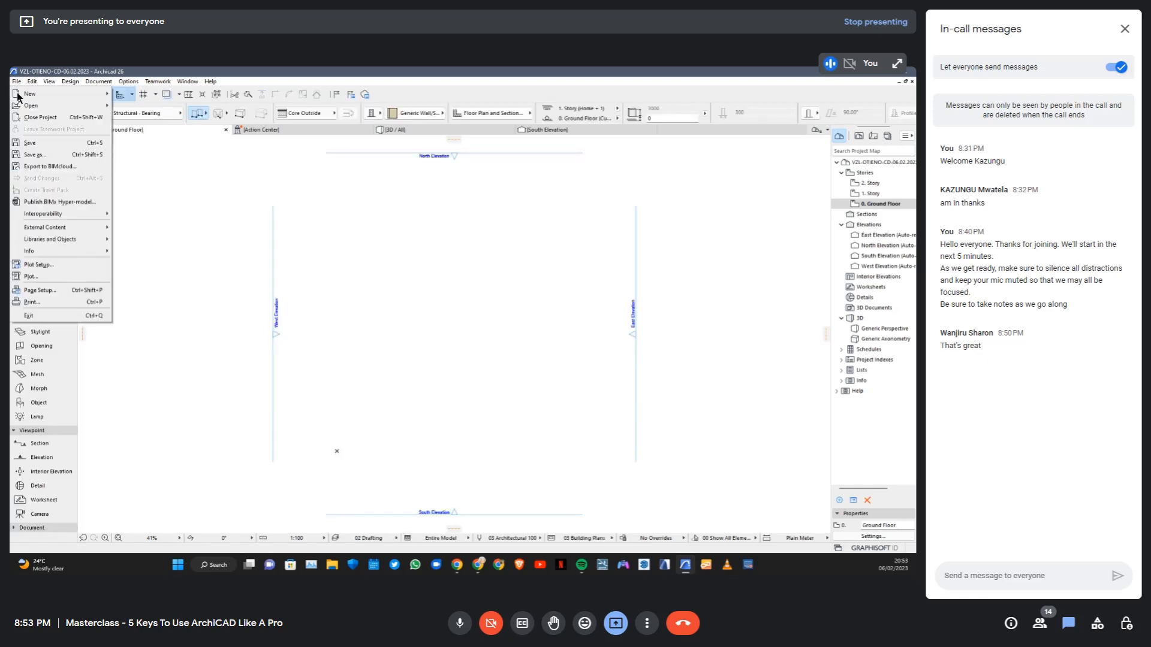
mouse_move(59, 239)
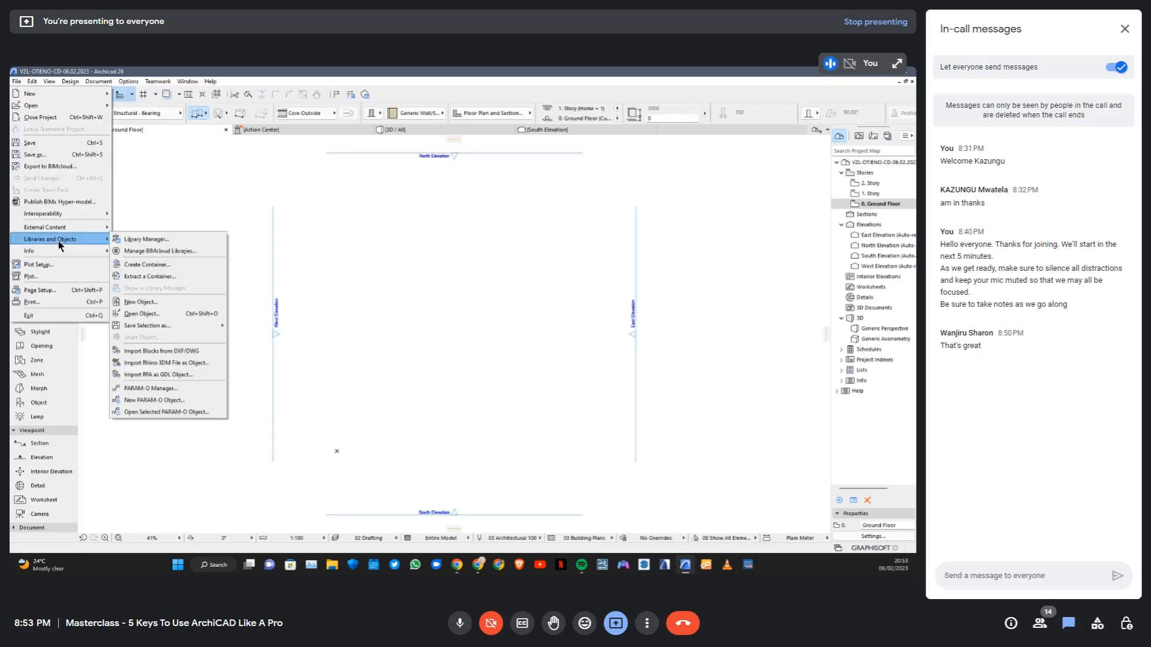
click(158, 241)
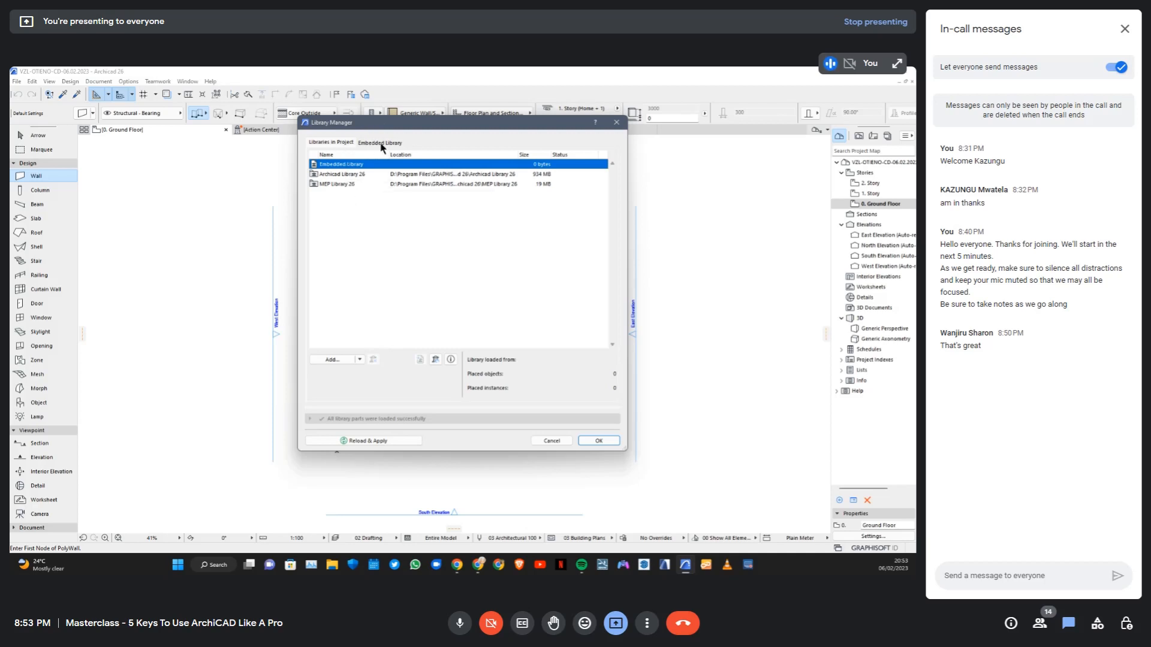
click(353, 174)
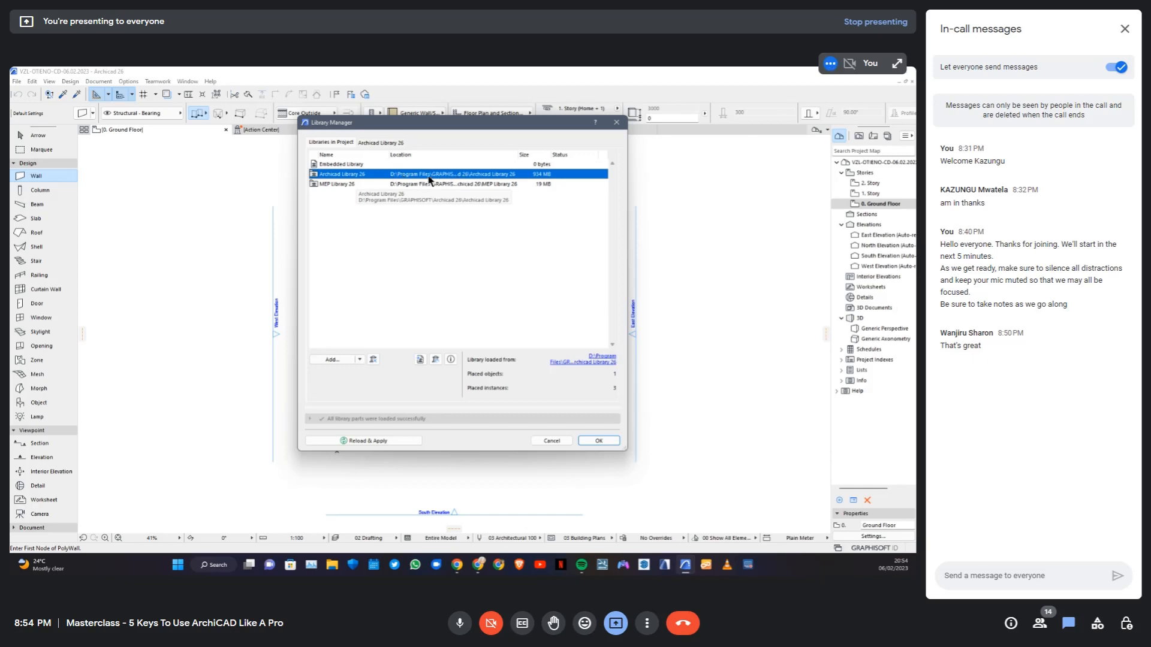
click(336, 185)
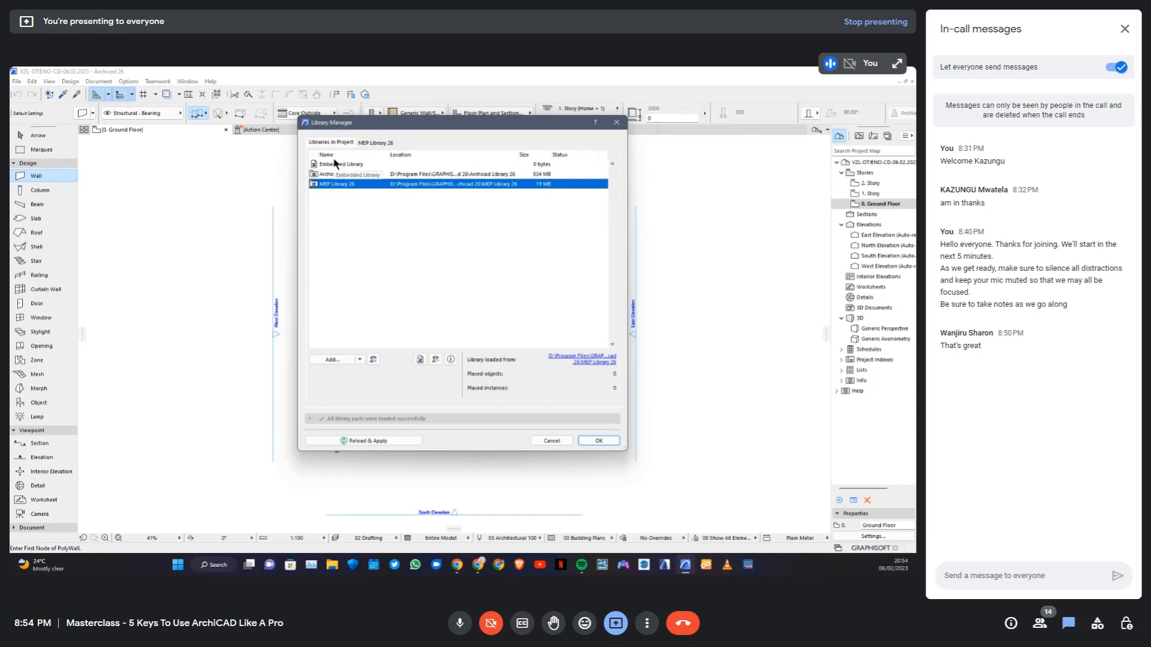
click(338, 164)
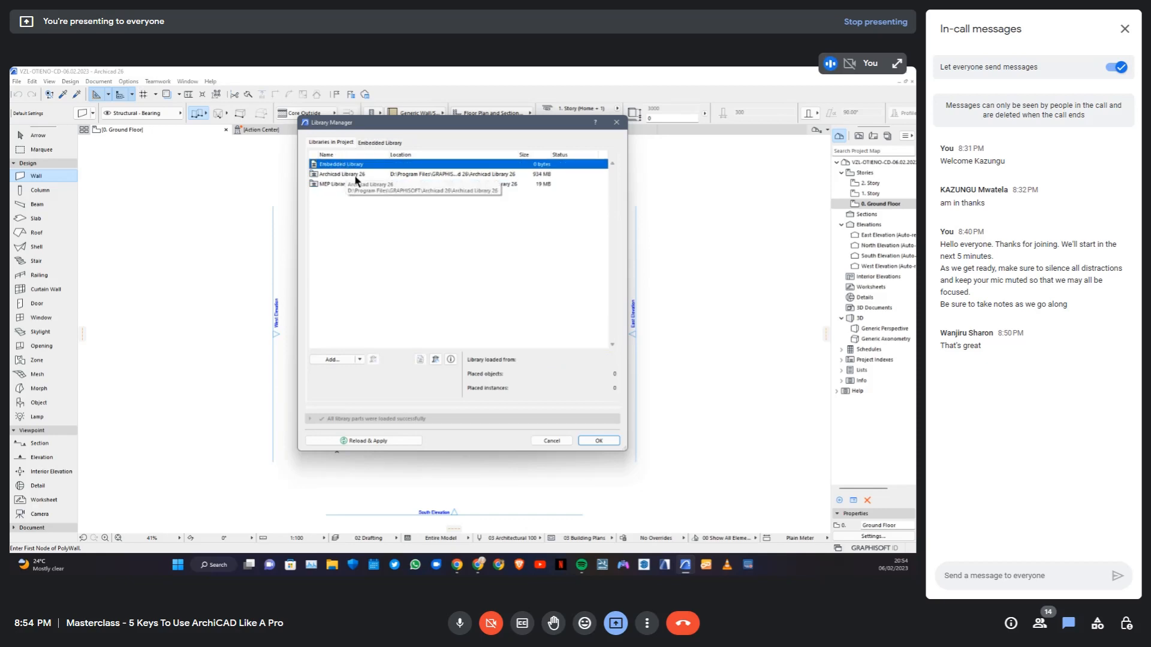
click(354, 176)
click(351, 166)
click(352, 175)
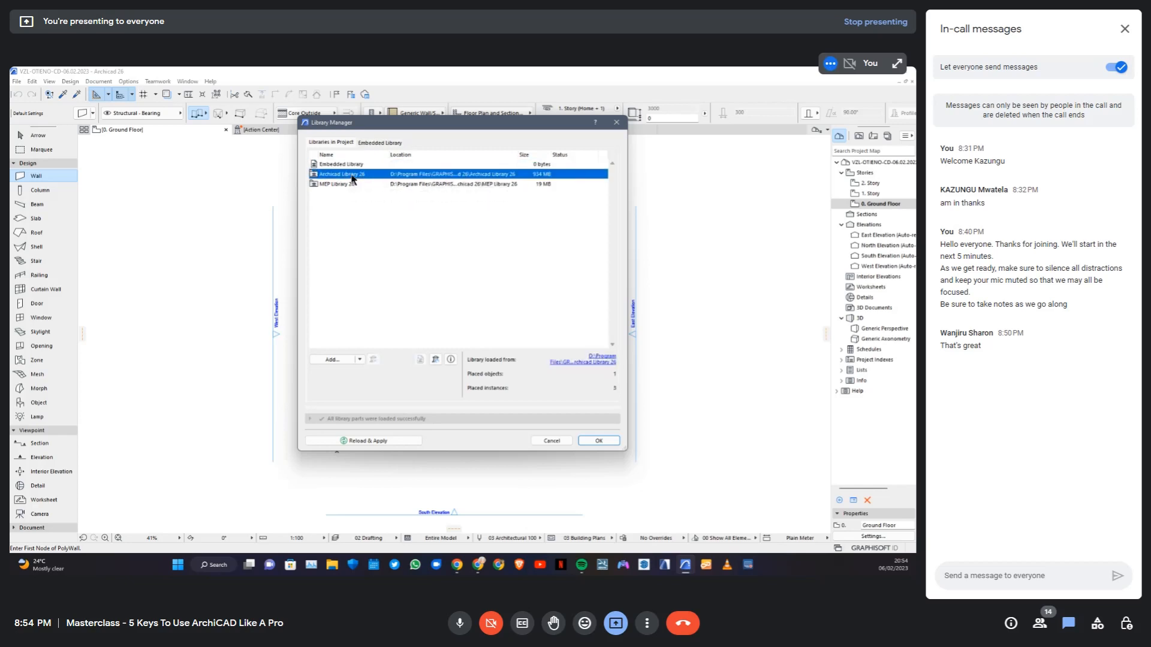
click(351, 184)
click(360, 164)
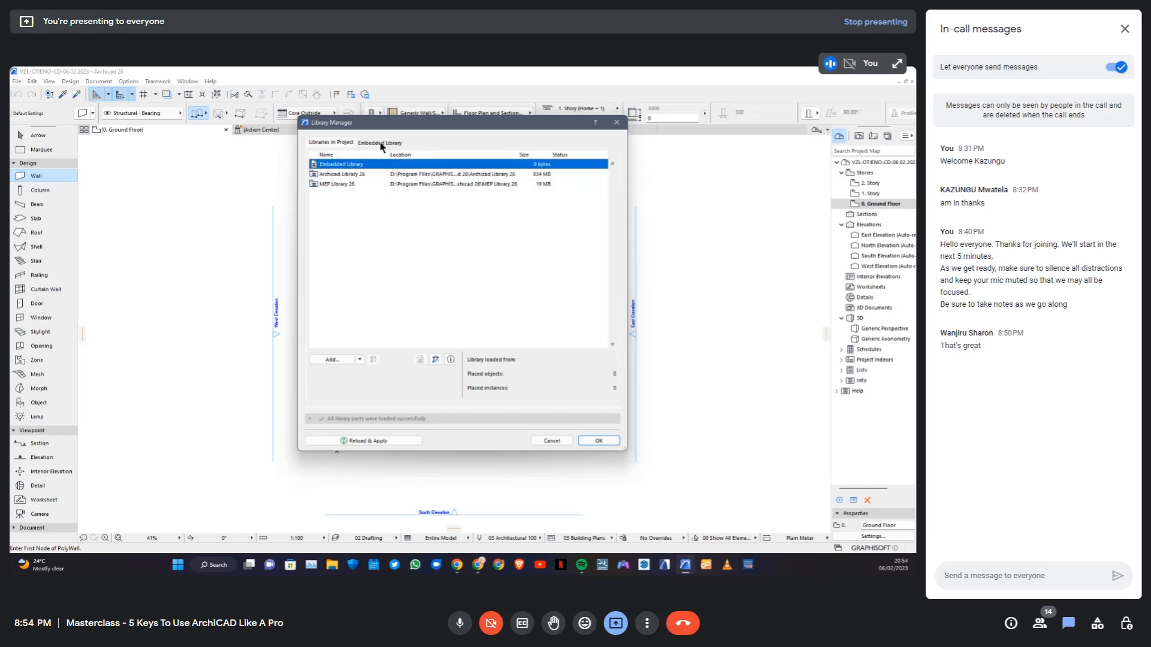
Browse the contents of the Embedded Library, Archicad Library 26 and MEP Library 26, and return to the list of project libraries
click(382, 144)
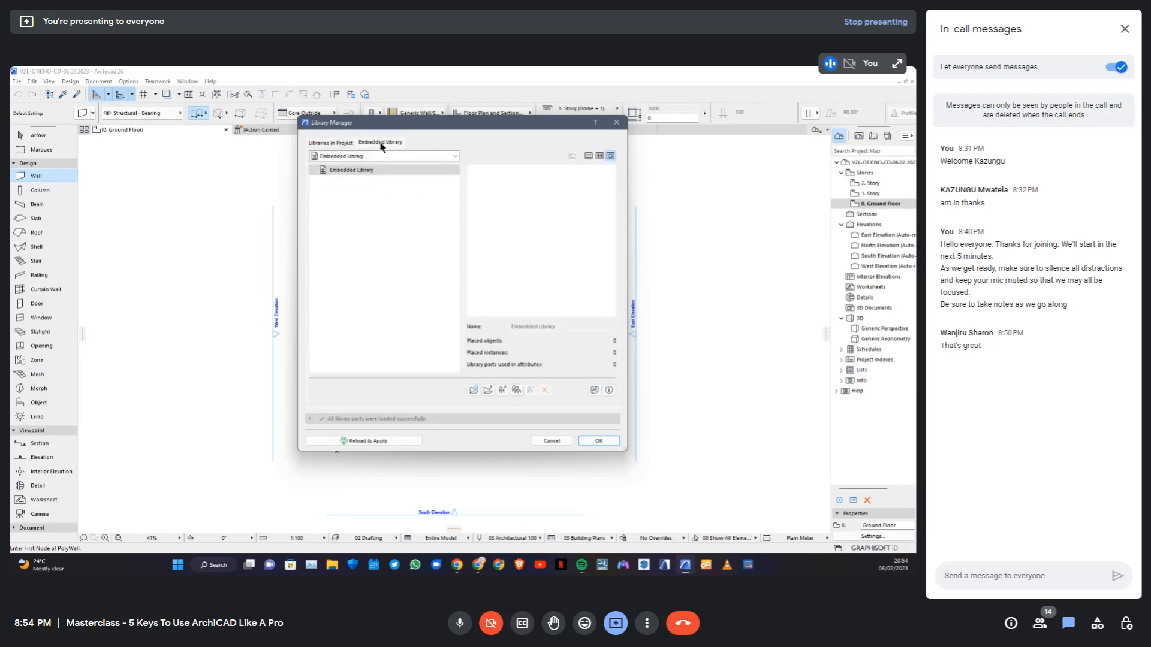
click(341, 144)
click(352, 174)
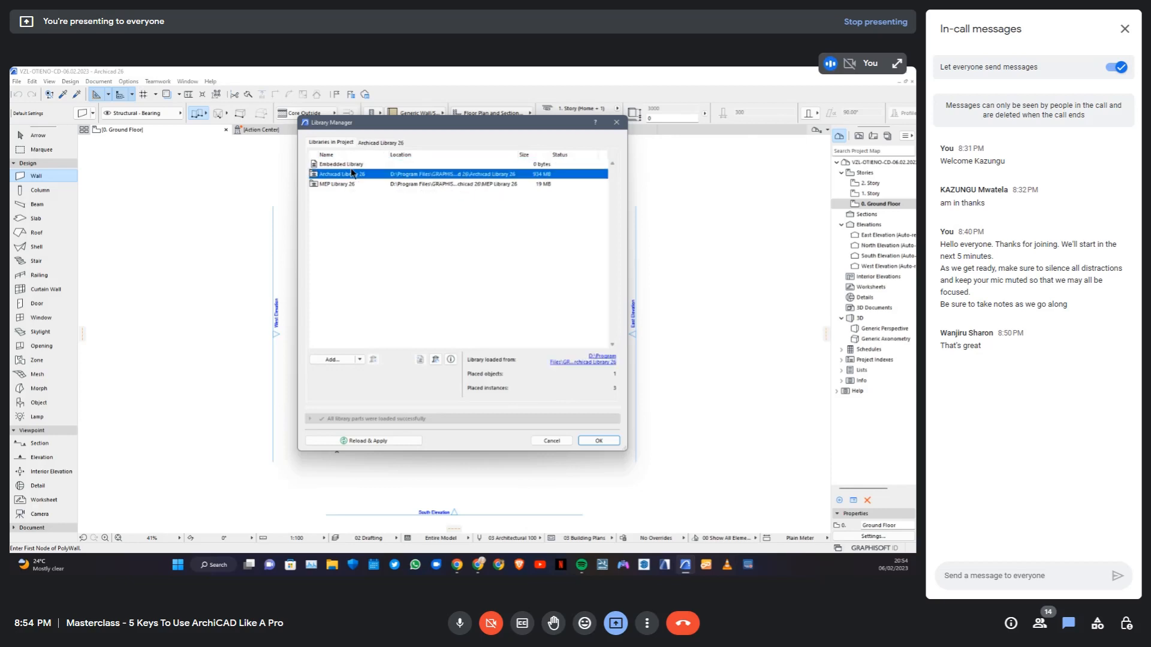
click(389, 146)
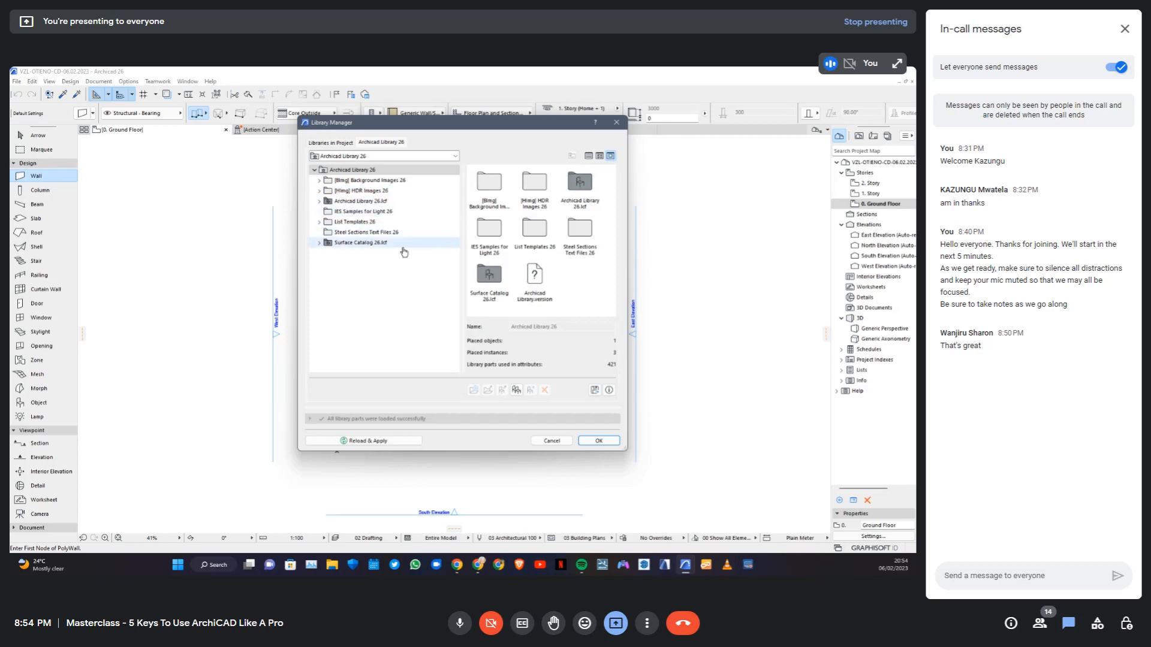
click(342, 144)
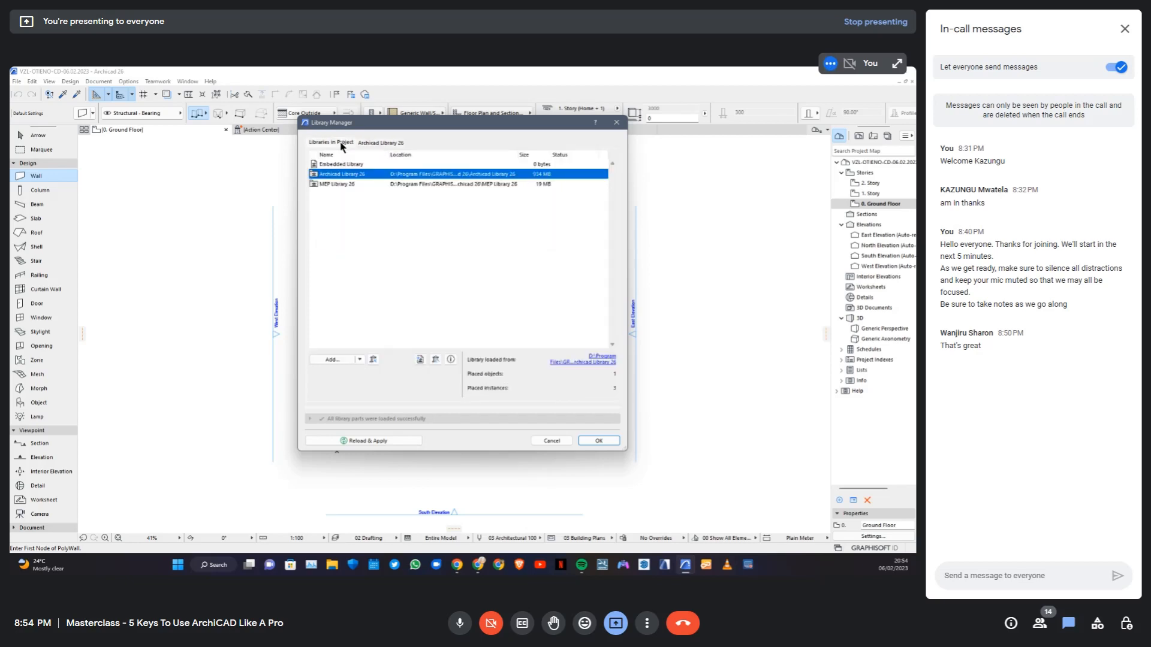
double_click(343, 184)
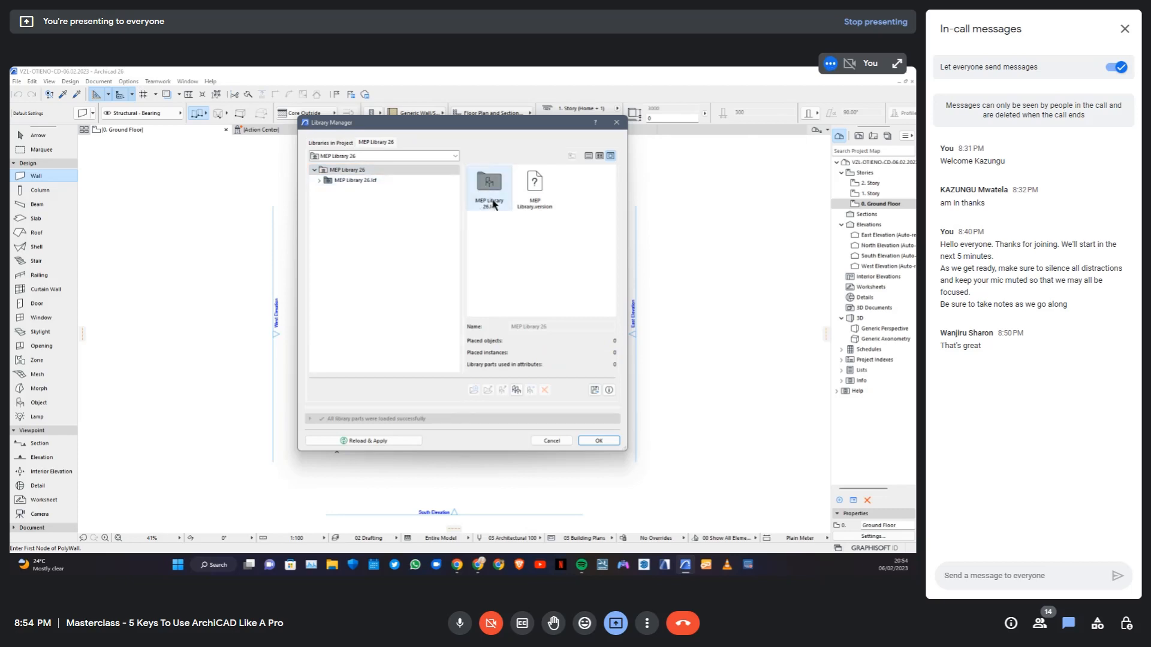
click(341, 143)
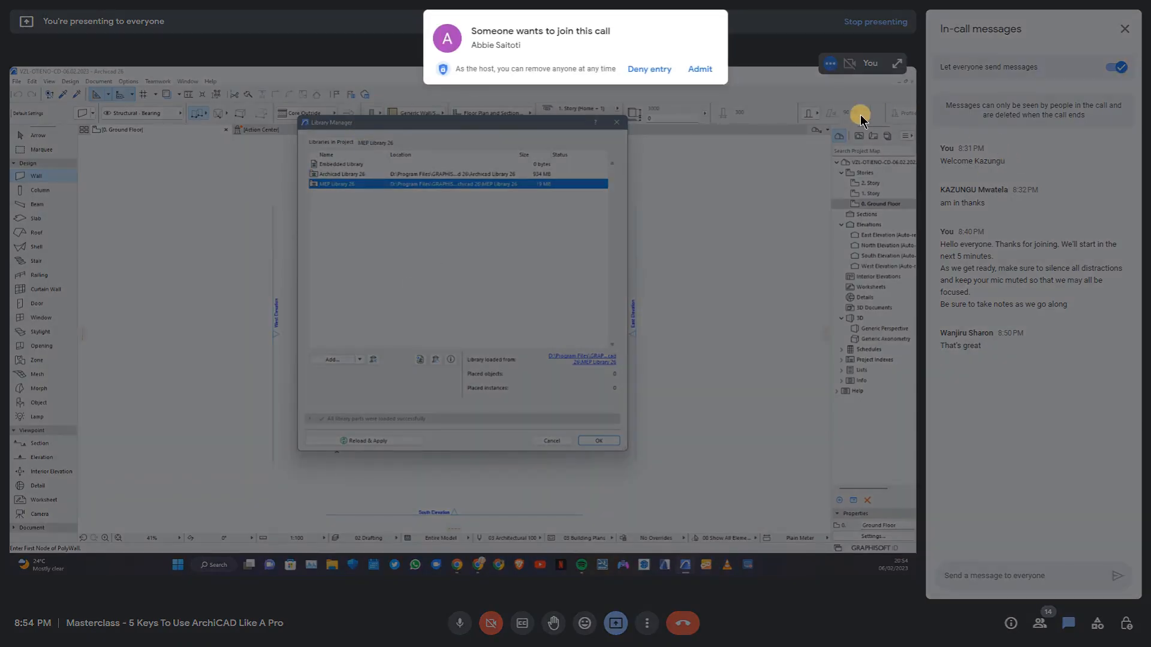
Admit the waiting participant to the call and clear the library selection in the Library Manager
click(699, 69)
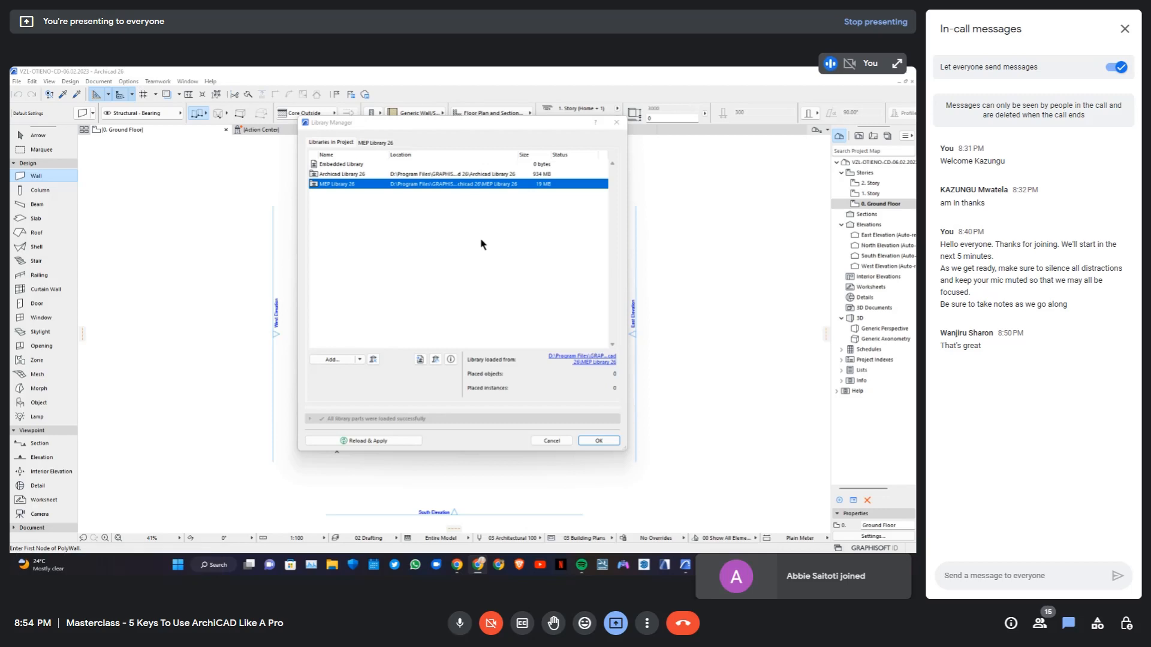
click(481, 244)
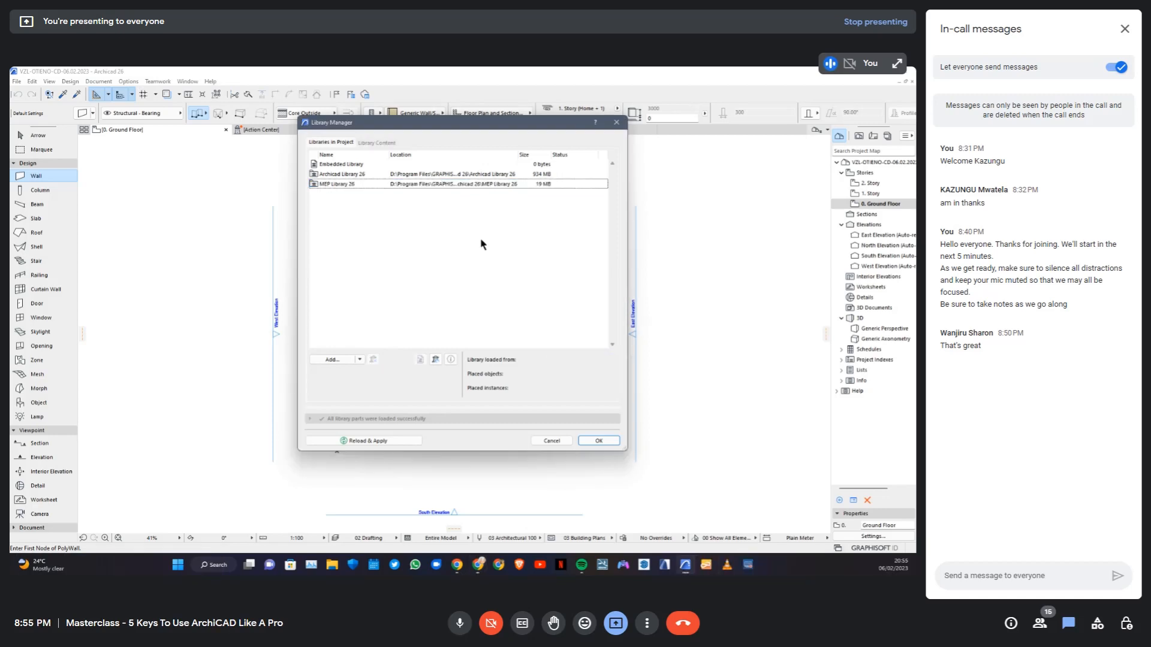
Add the ArchiCAD Library 19 folder from Documents as a linked library, consolidating the Archicad libraries and applying the reload
click(360, 361)
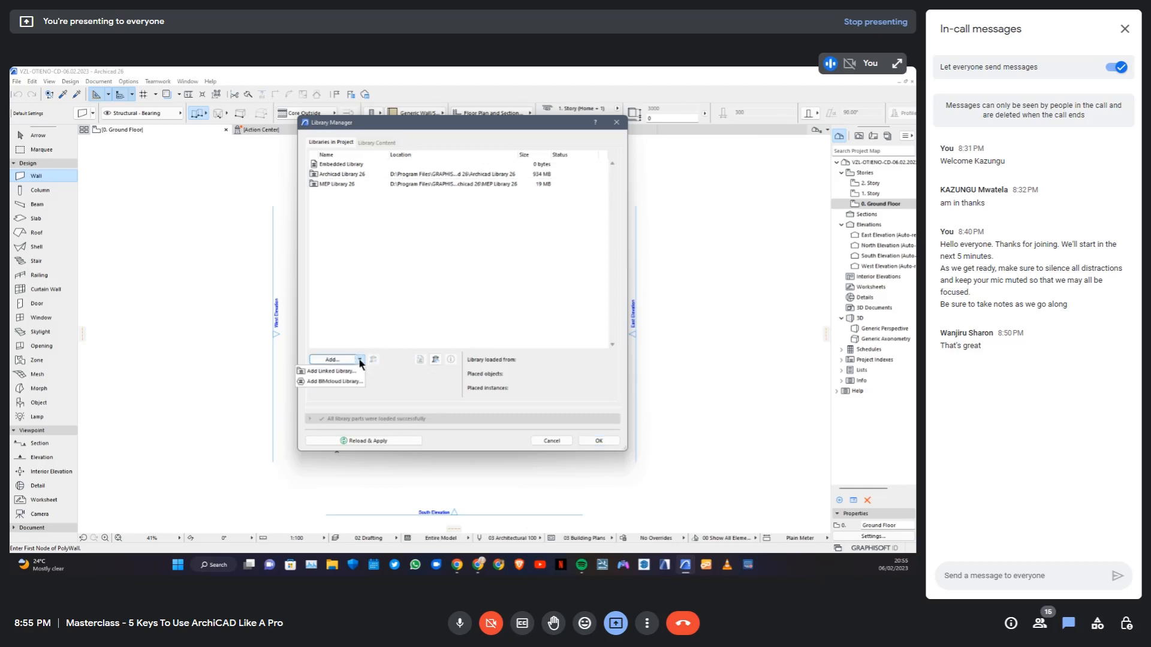
click(331, 371)
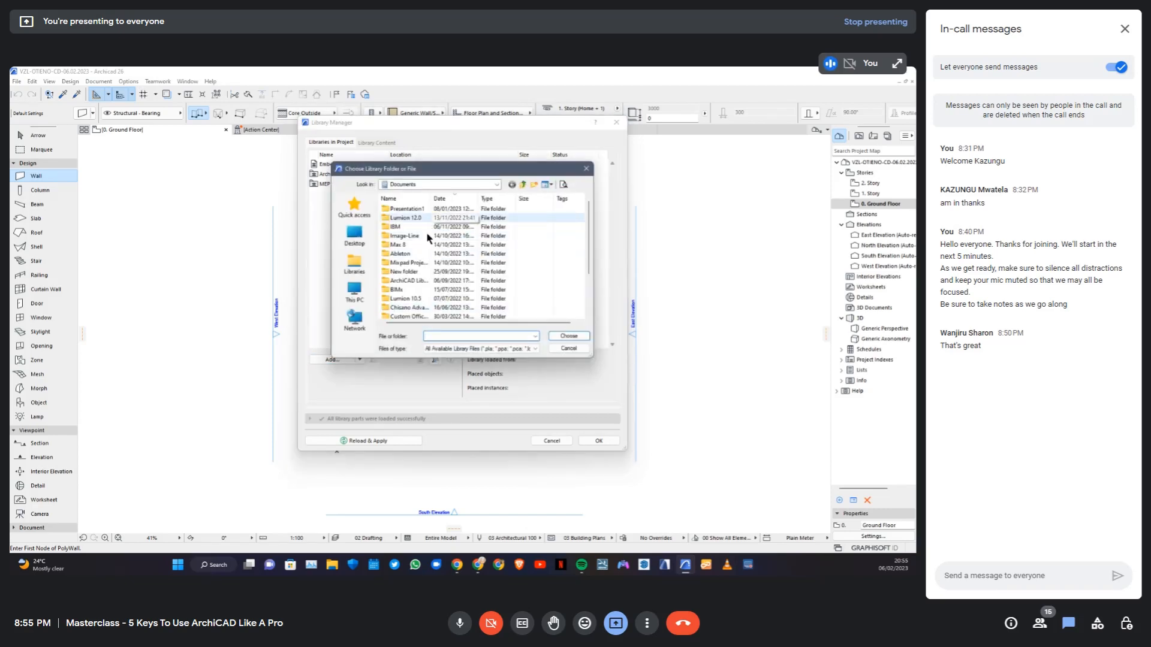
drag(431, 200, 472, 200)
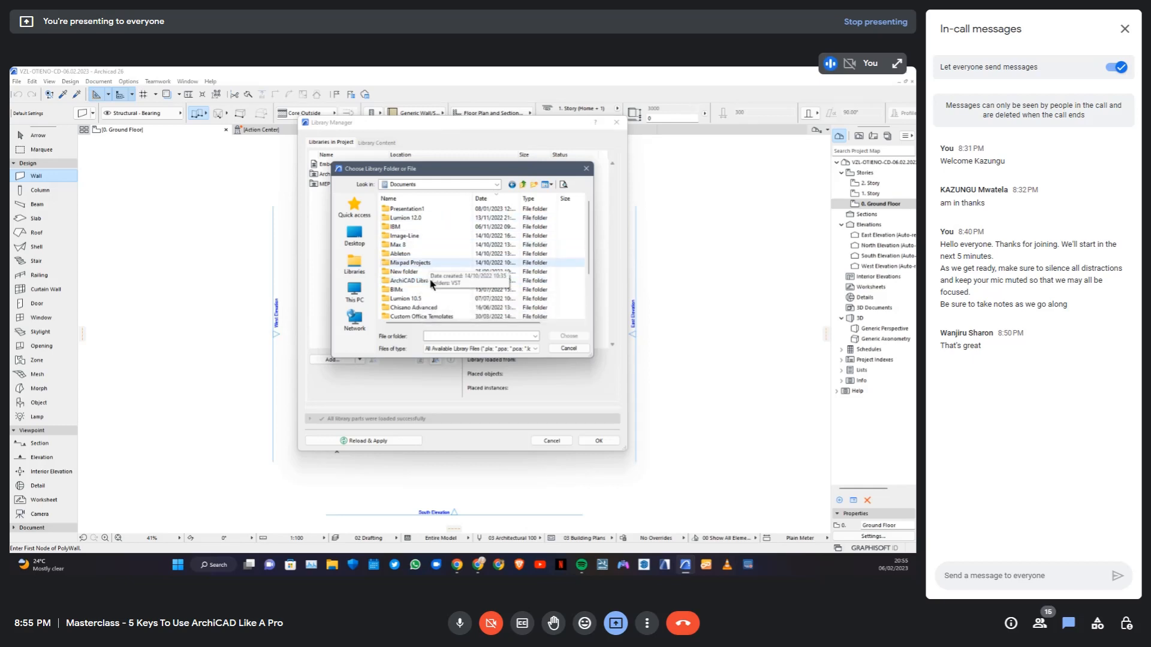
click(408, 281)
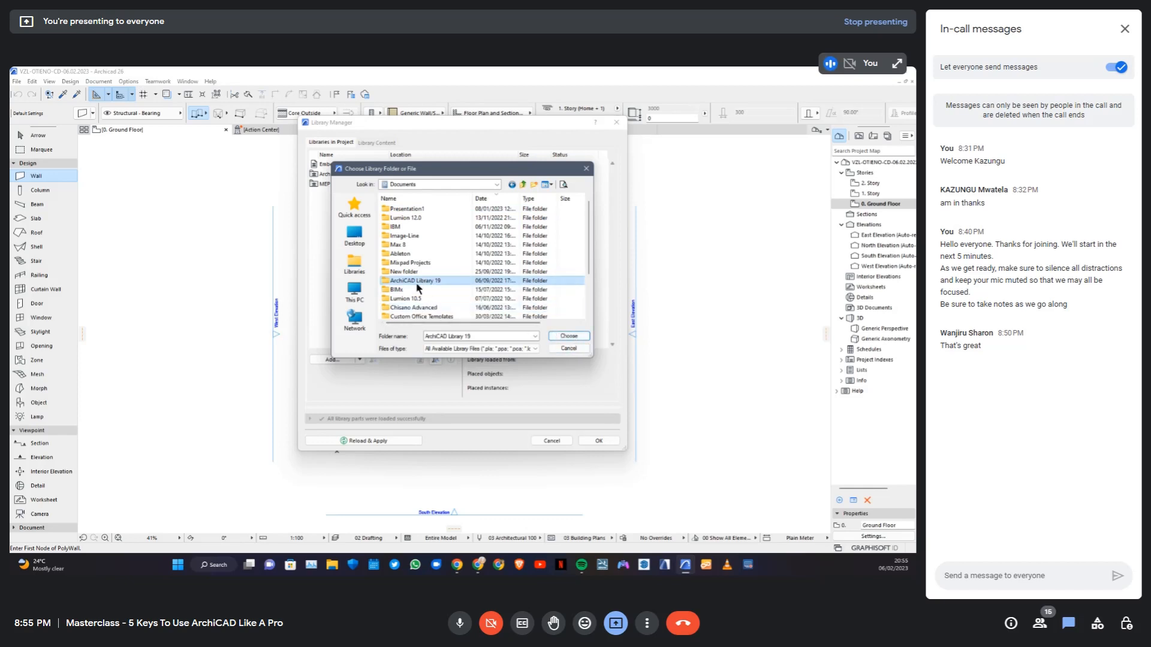
click(569, 336)
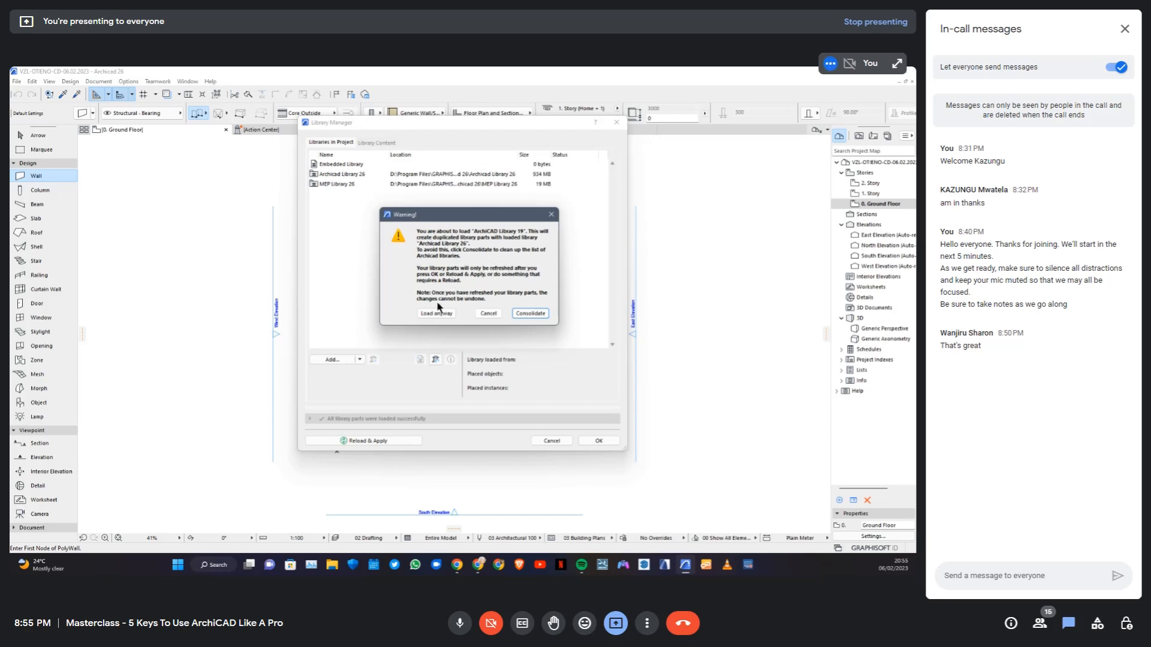
click(527, 315)
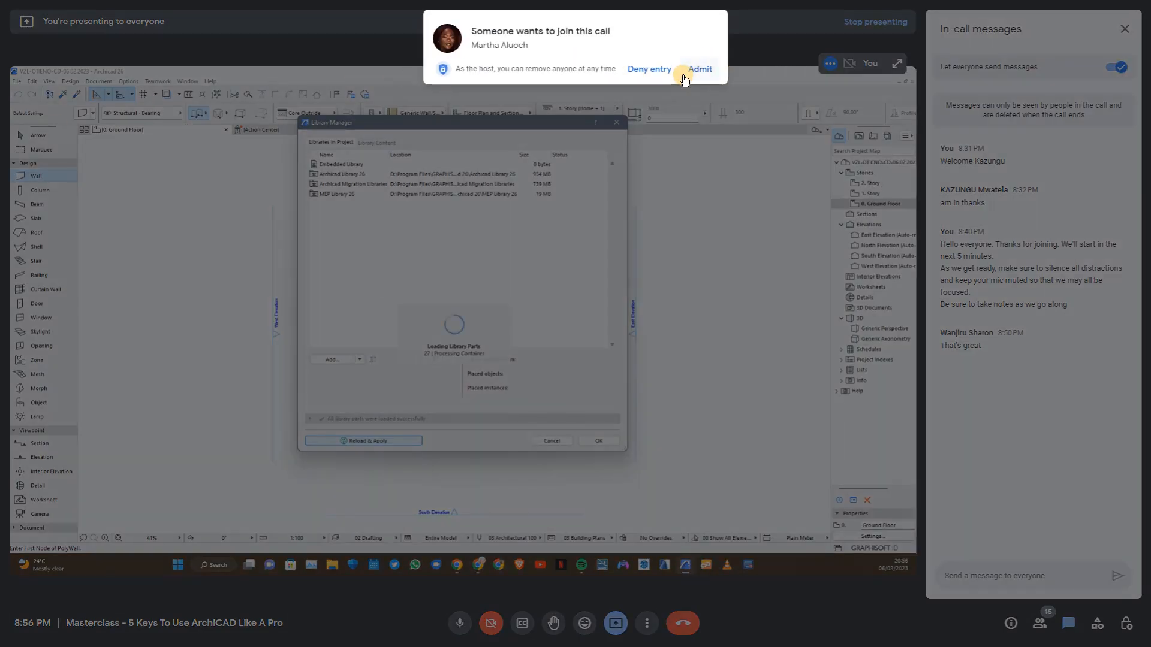
Admit the next waiting participant to the call and start another Archicad 26 instance
click(684, 70)
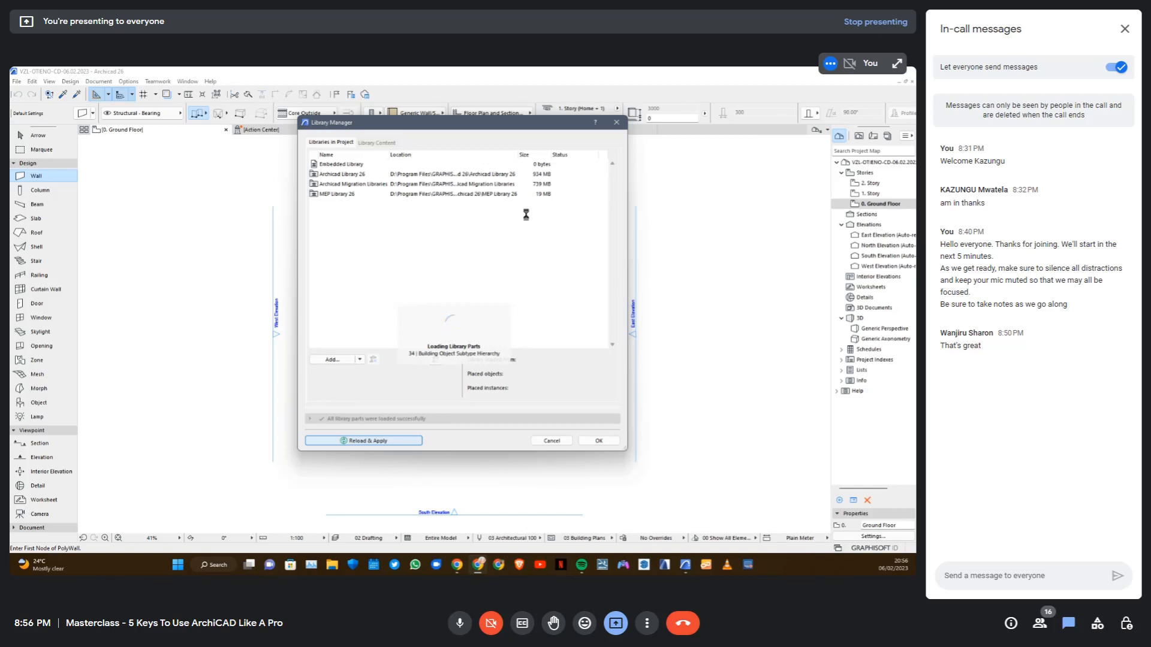
right_click(687, 568)
click(667, 510)
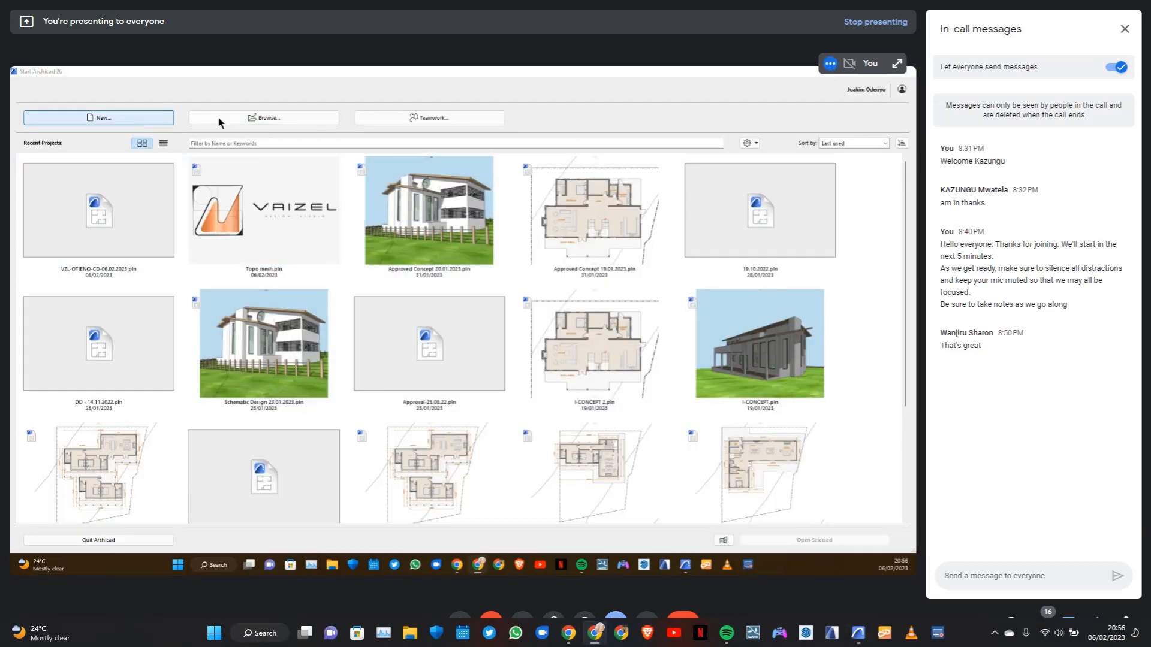
Browse the recent files and open the AC 23 Standardised Settings project
click(292, 117)
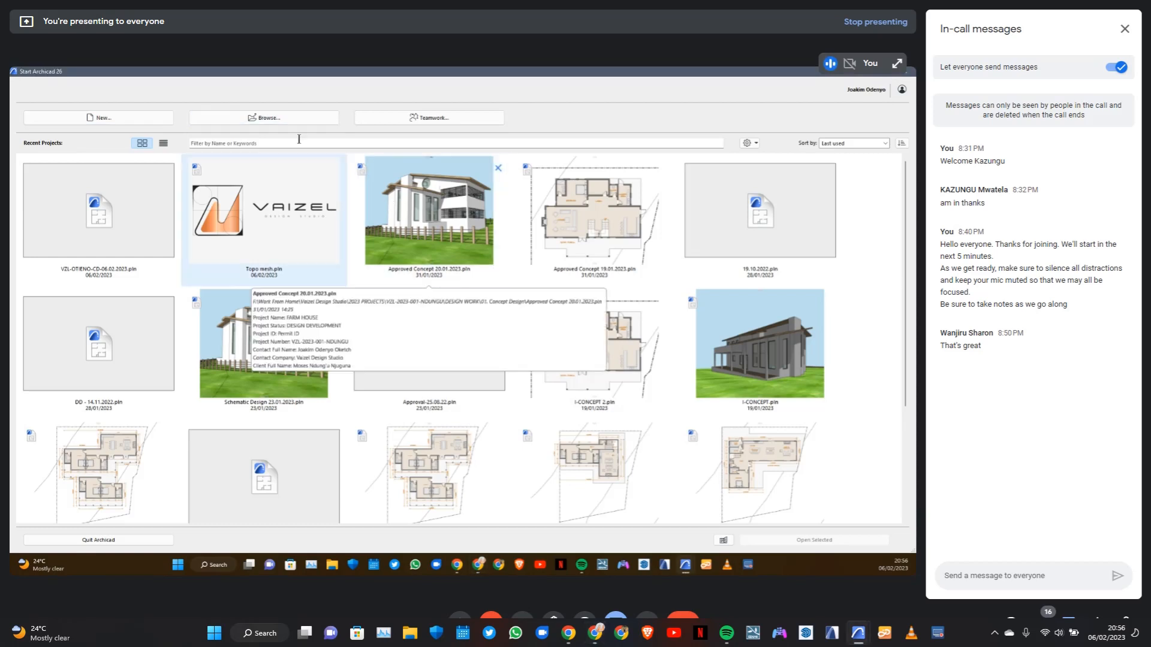
click(297, 118)
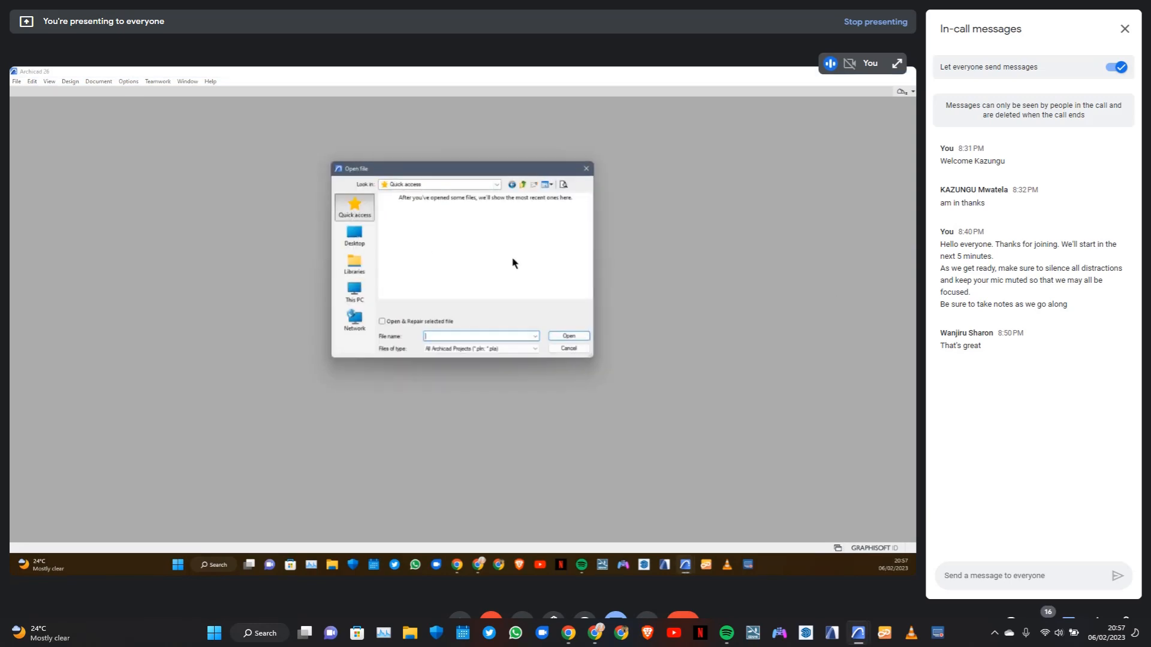
scroll(500, 247, down, 3)
scroll(502, 246, down, 6)
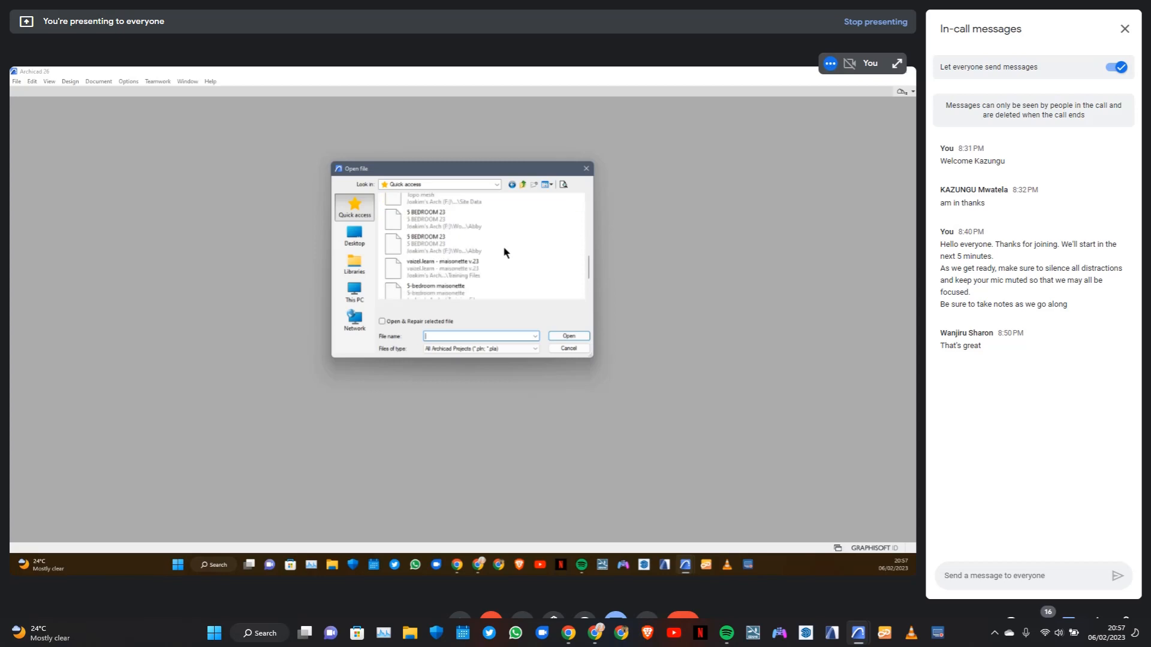
click(453, 258)
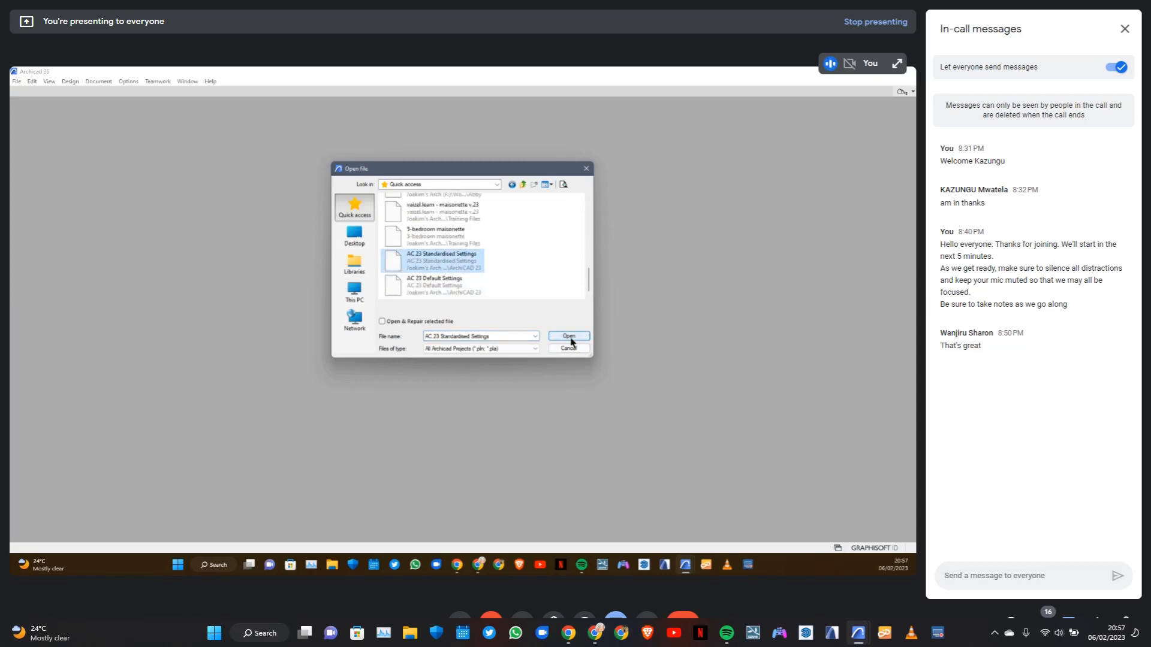
click(569, 336)
click(447, 269)
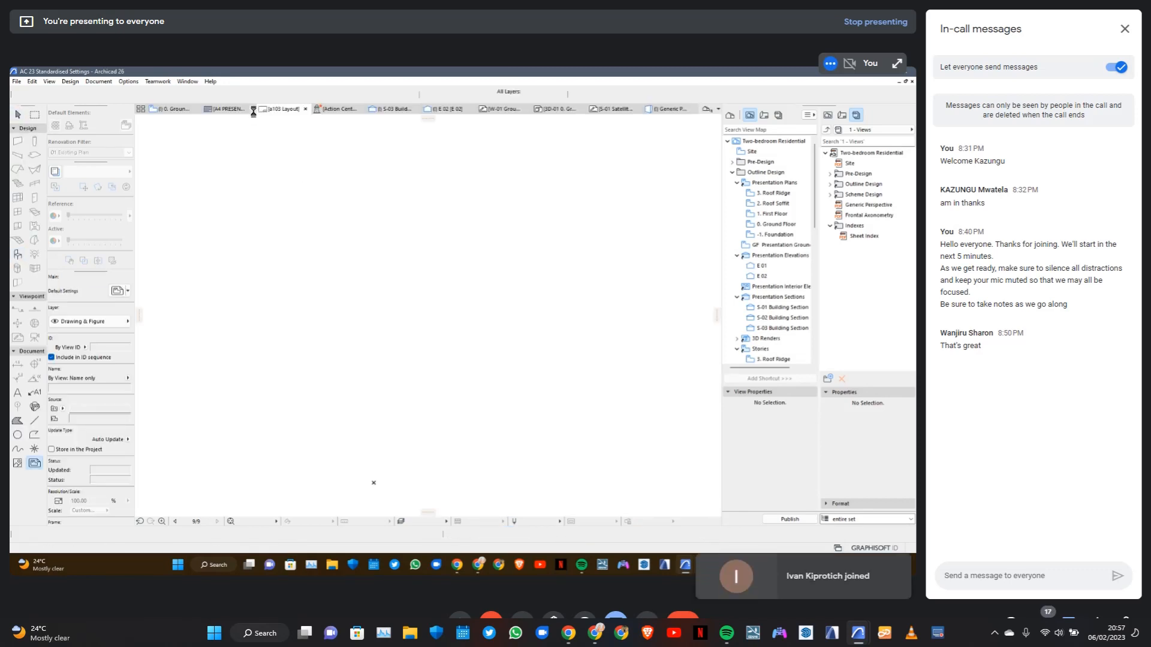
Show the project's ground floor plan and open the Library Manager to view its loaded libraries
click(174, 109)
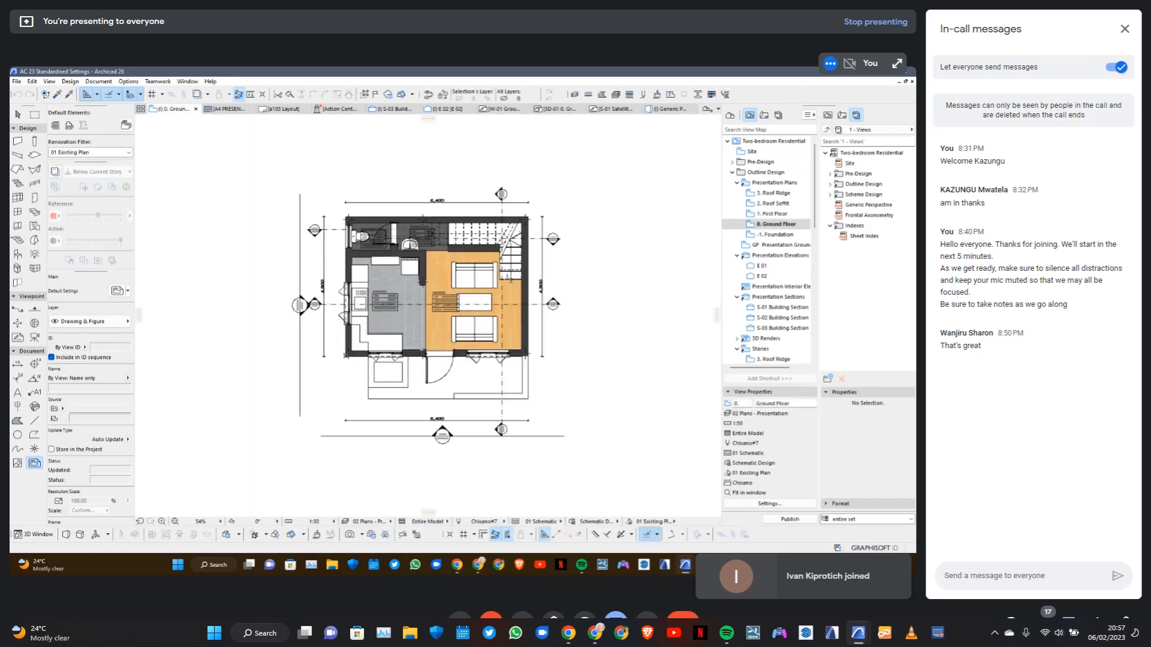
click(16, 82)
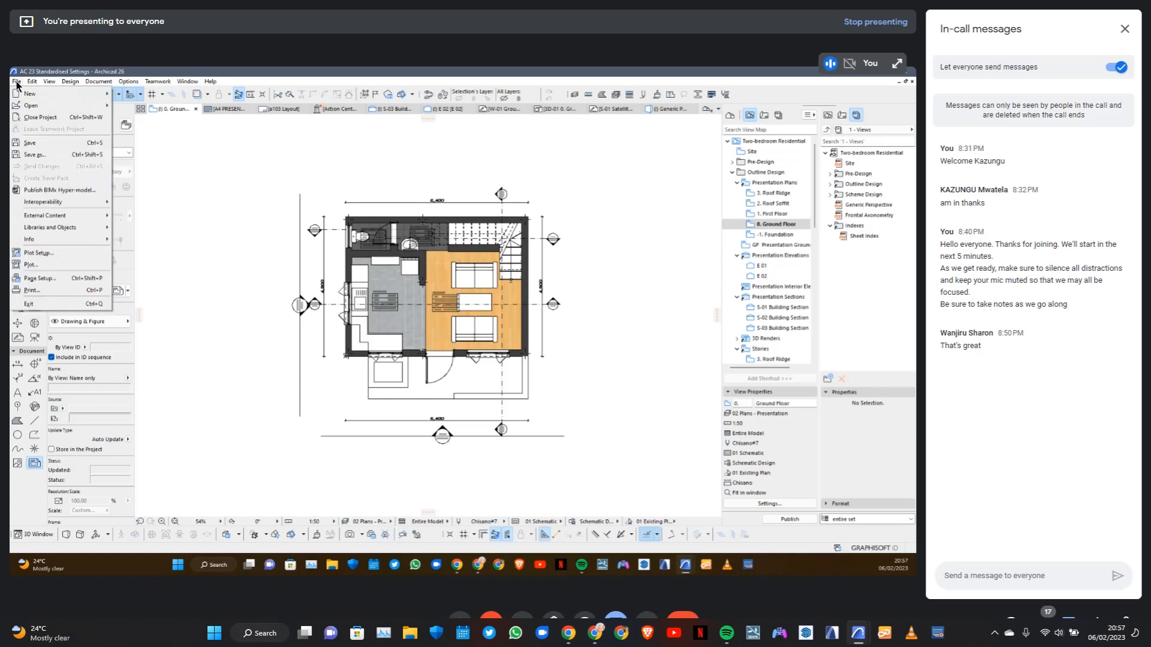
mouse_move(43, 227)
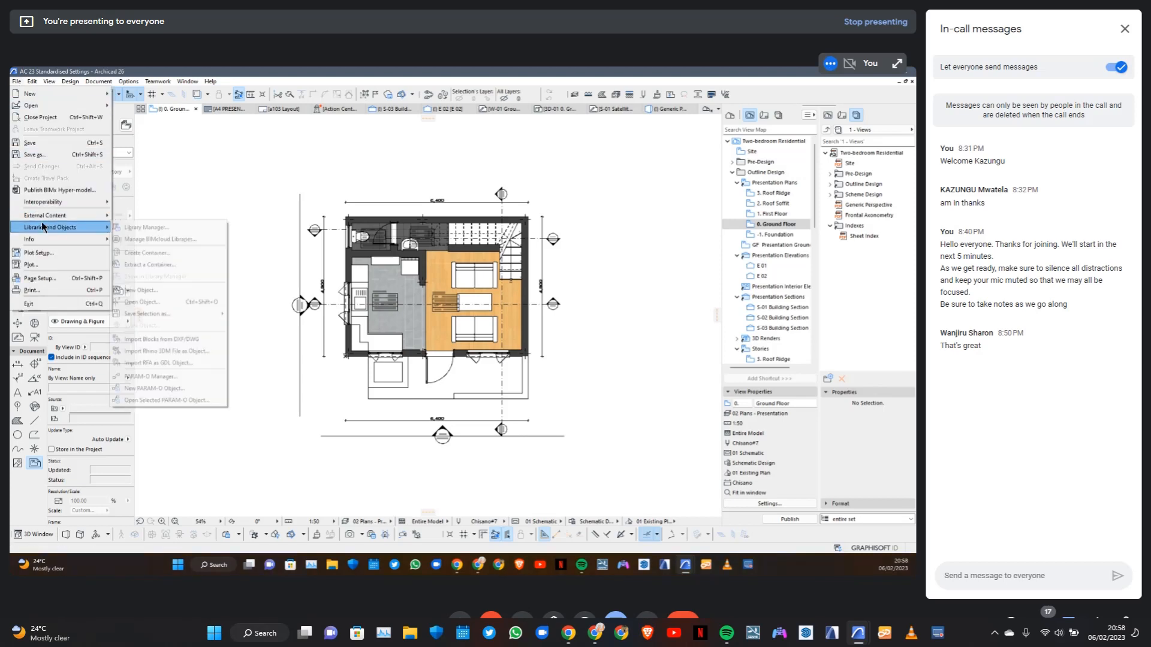
click(151, 227)
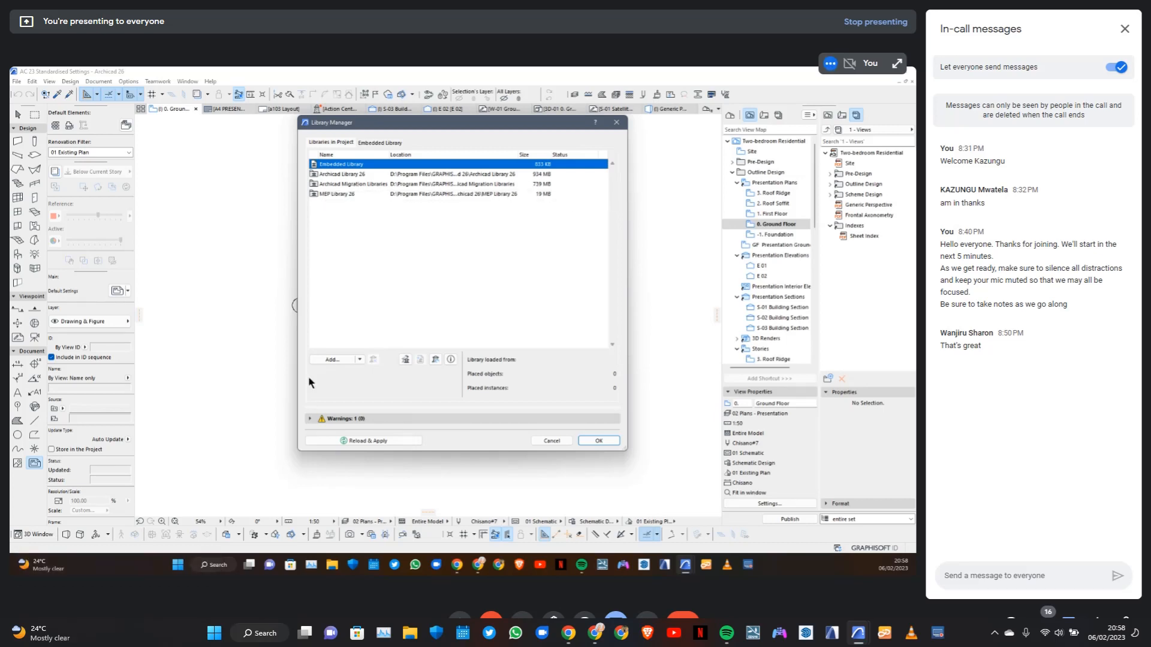
Expand the library warnings down to the missing library parts used by attributes and select the missing images entry
click(310, 419)
click(310, 324)
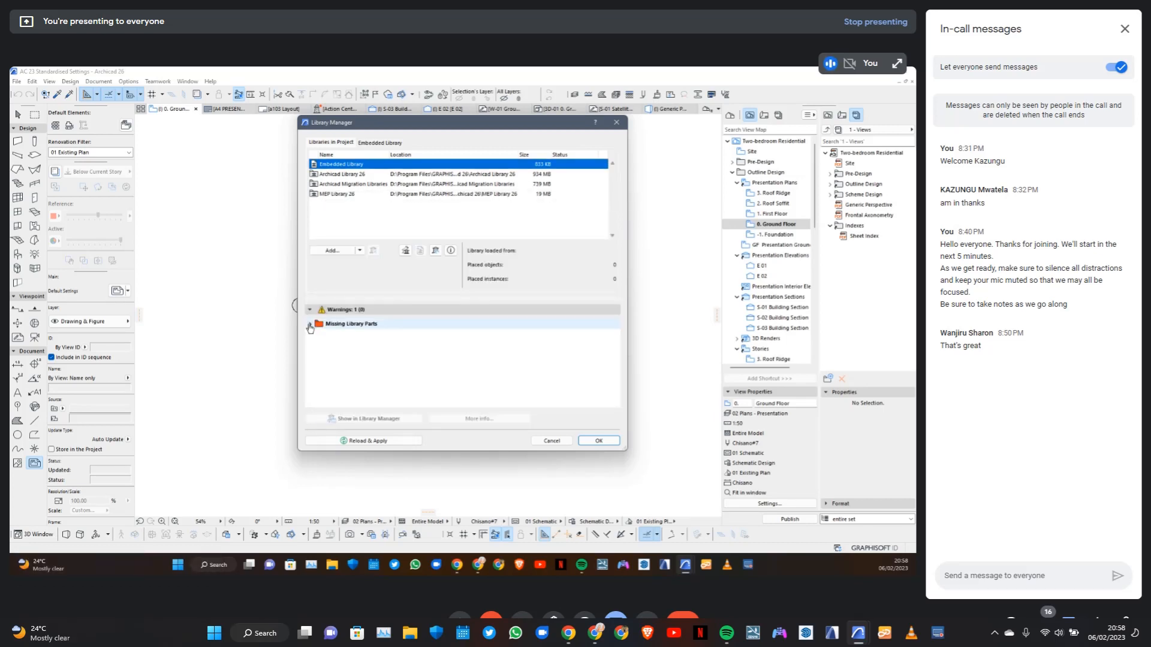
click(315, 335)
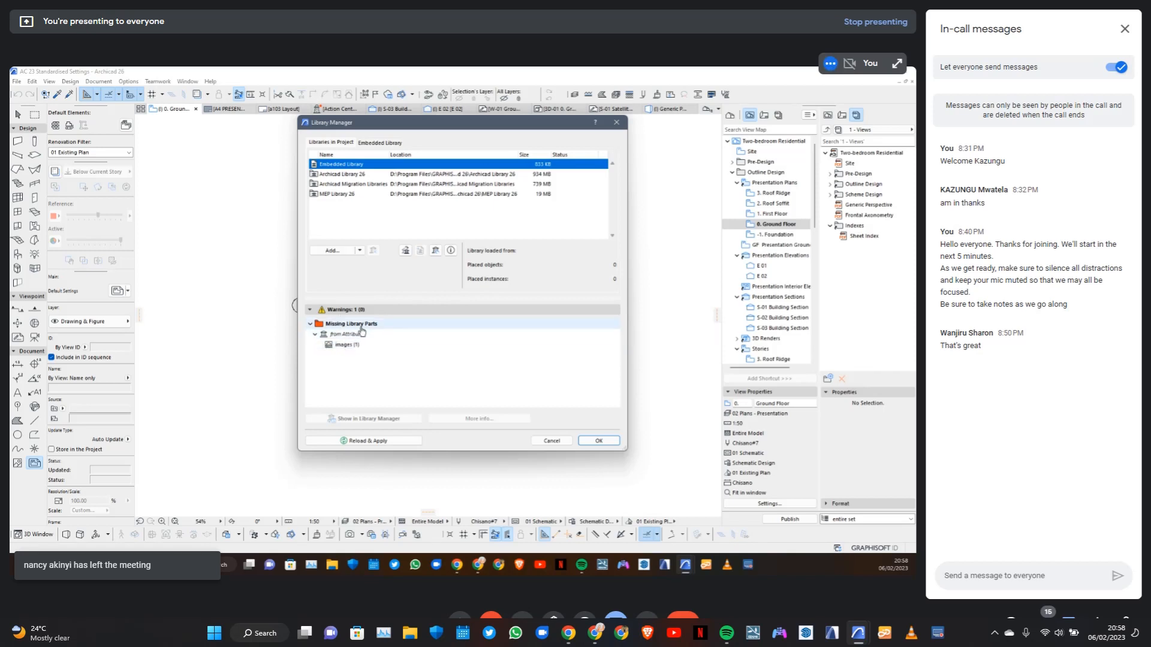
click(346, 346)
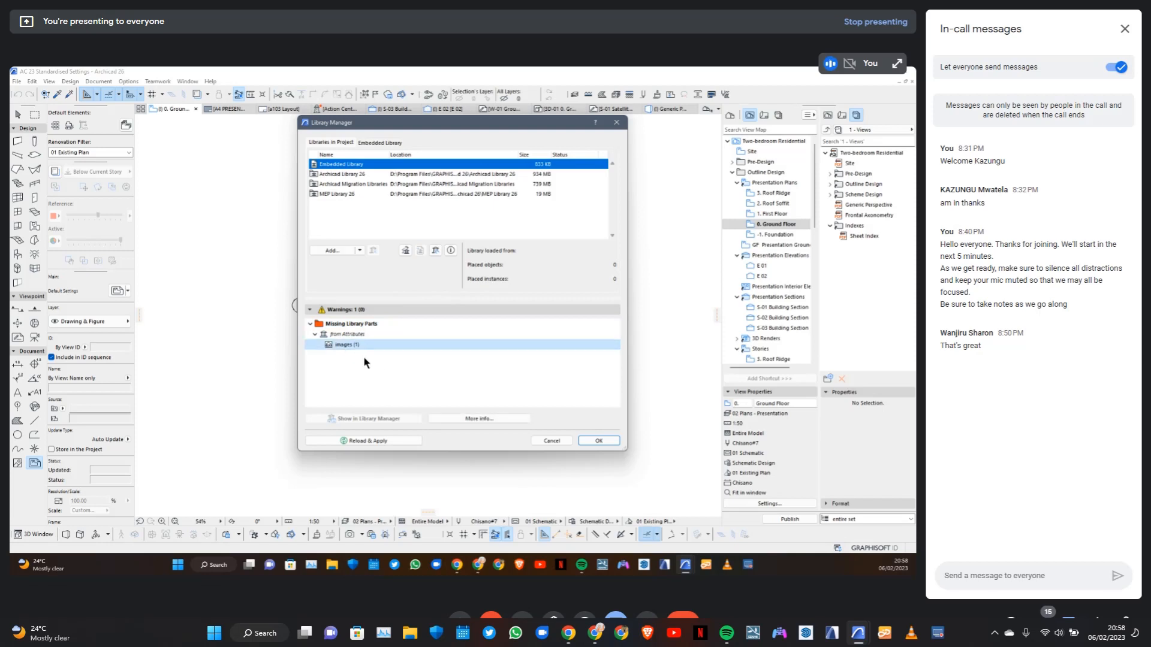
Browse the Embedded Library's contents down to the truss objects and admit the waiting participant to the call
click(381, 144)
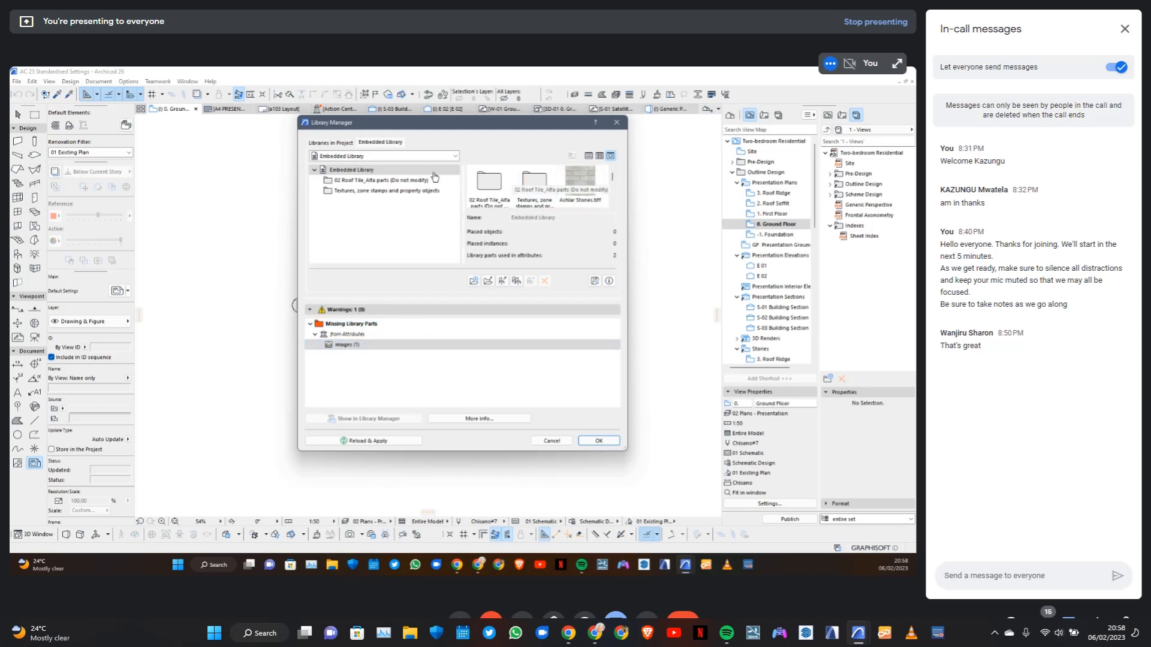
scroll(539, 186, down, 3)
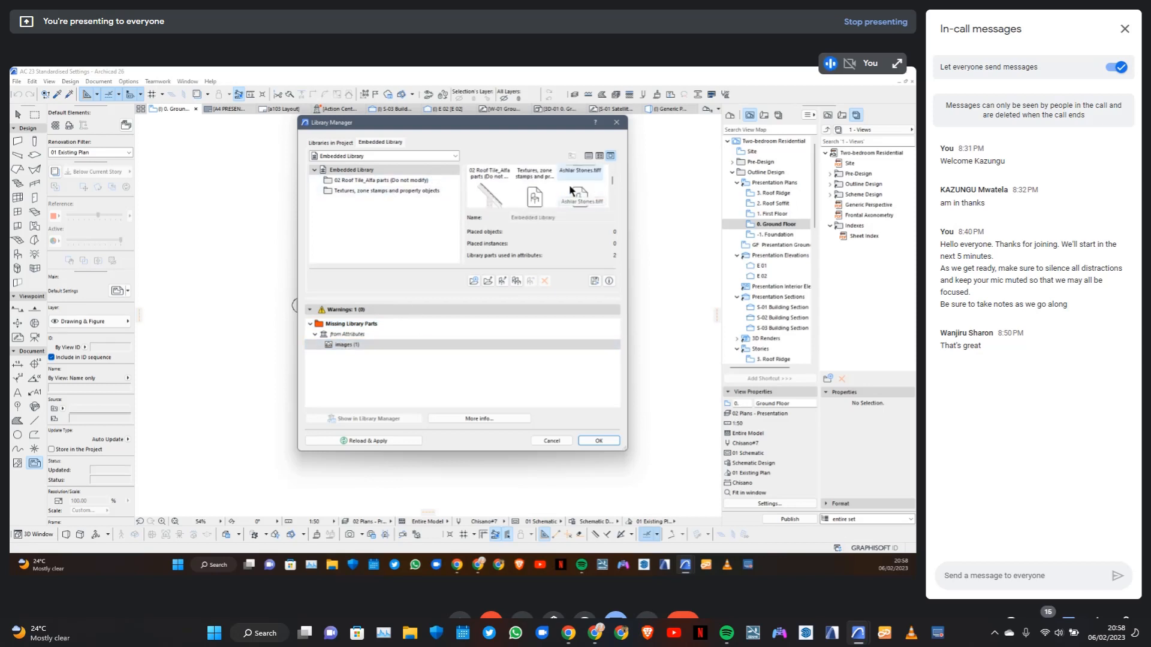
click(351, 345)
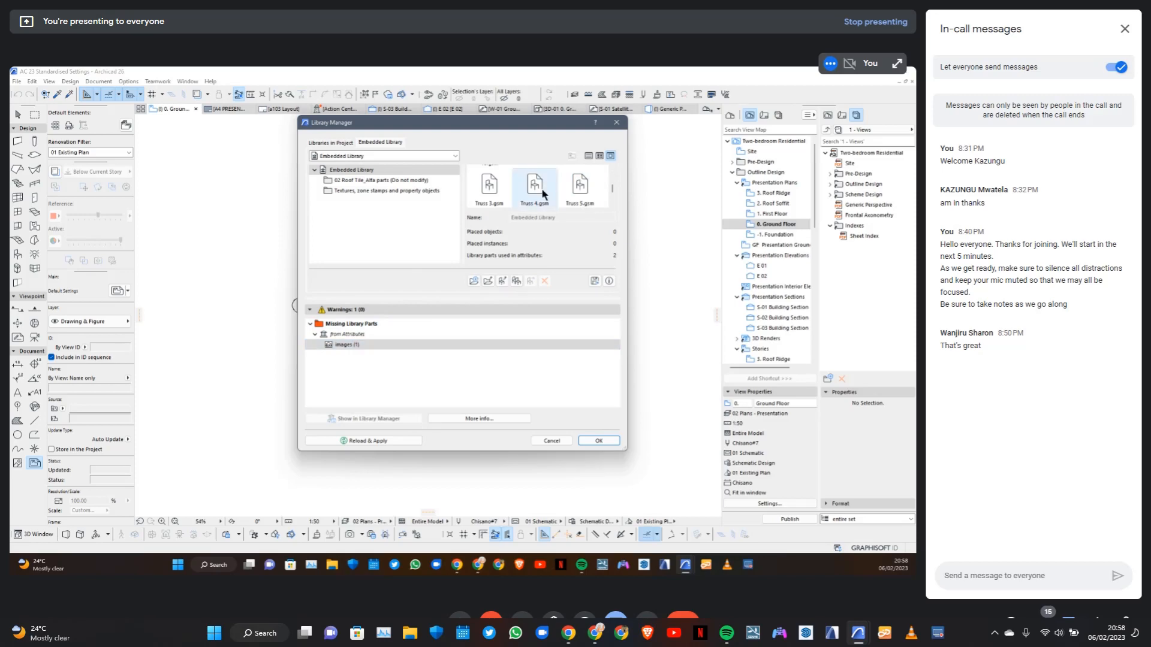
scroll(546, 193, down, 1)
scroll(556, 194, down, 1)
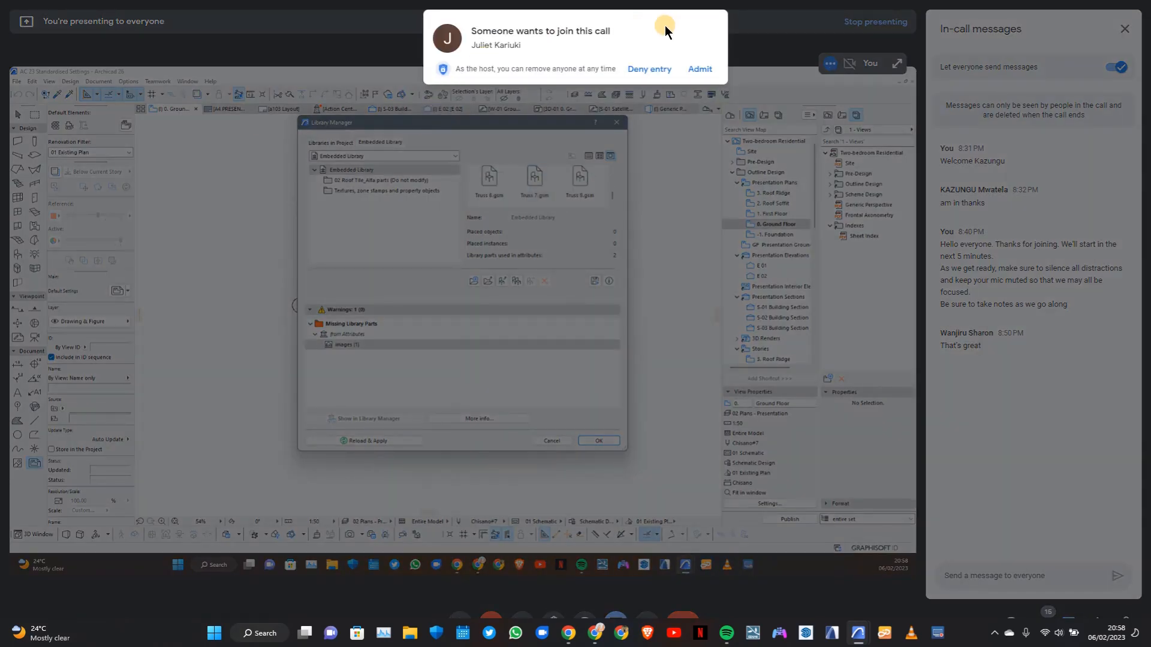
click(701, 70)
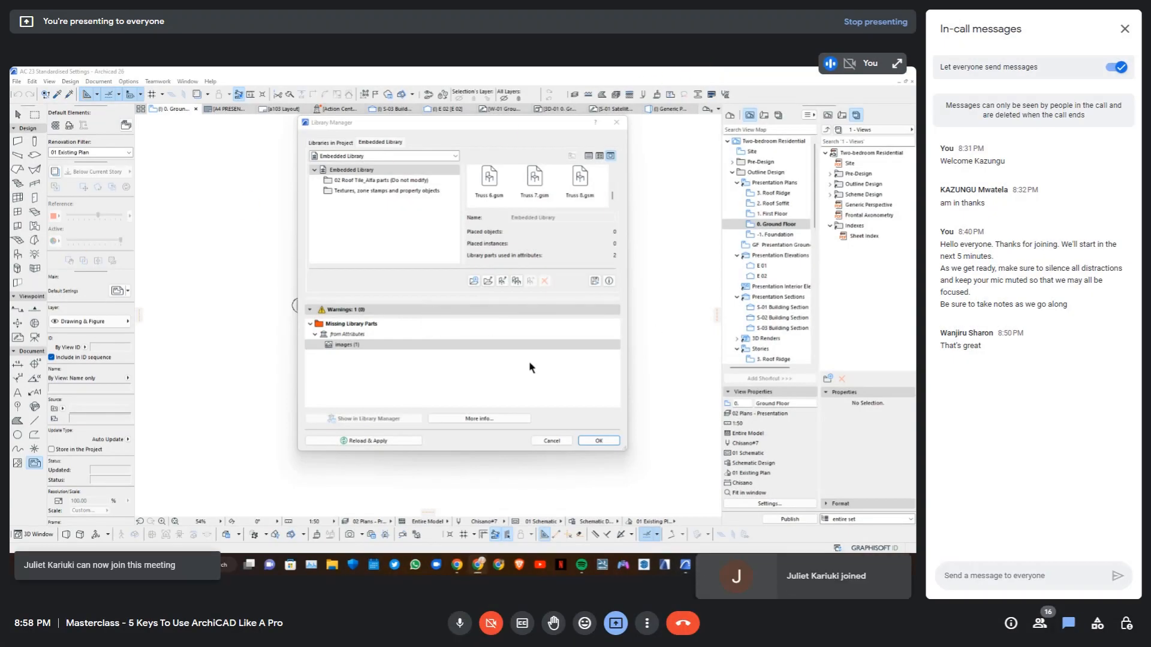
Review the folders and textures at the start of the Embedded Library, and close the Library Manager
scroll(507, 204, up, 4)
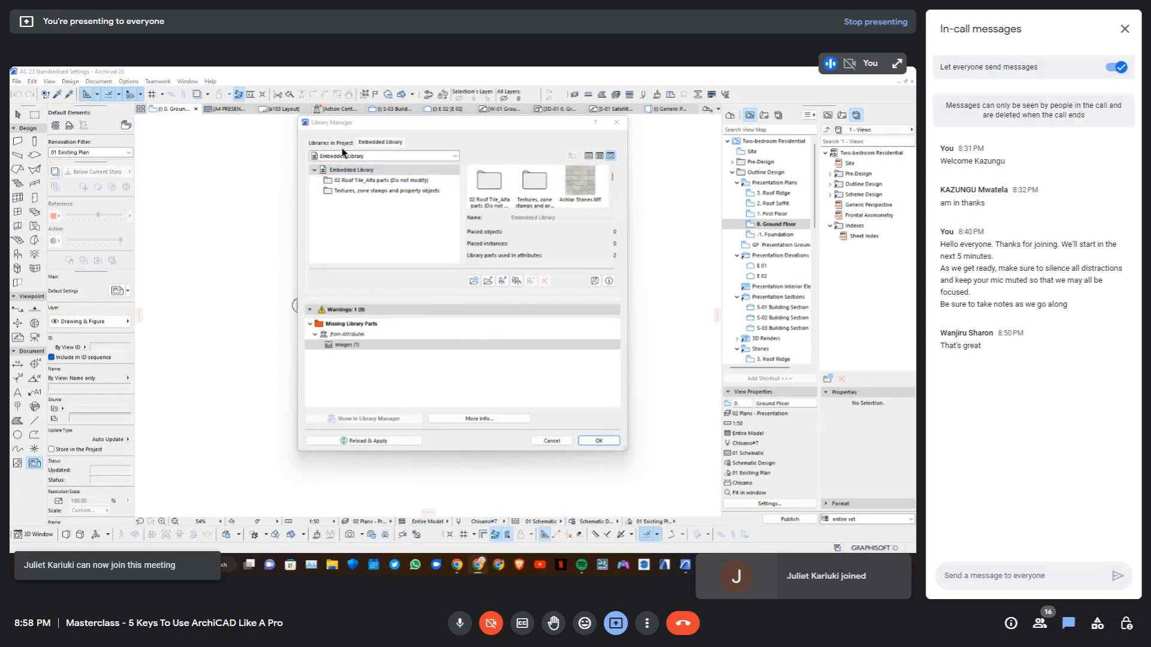
scroll(555, 185, down, 1)
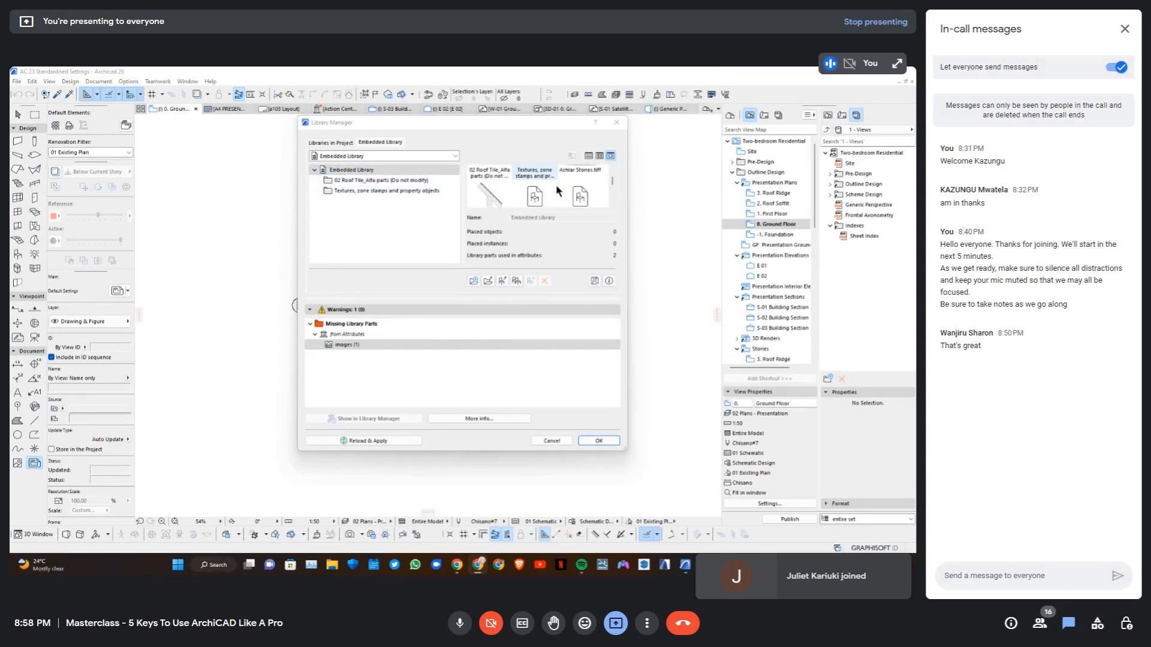
scroll(560, 183, up, 1)
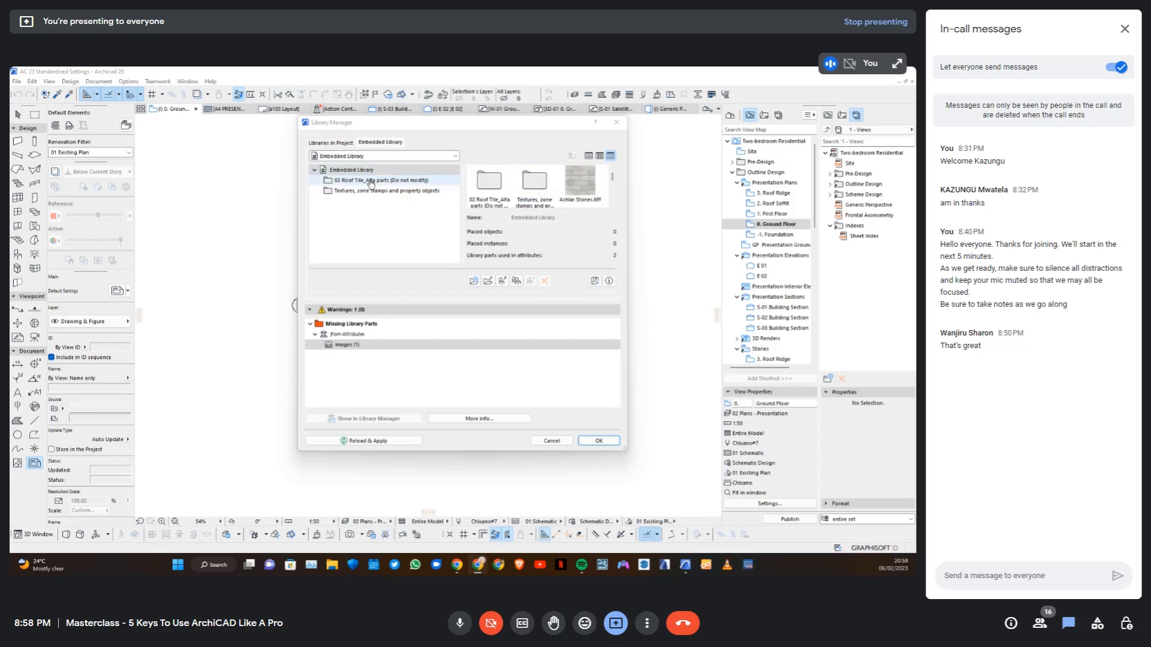
scroll(574, 189, down, 6)
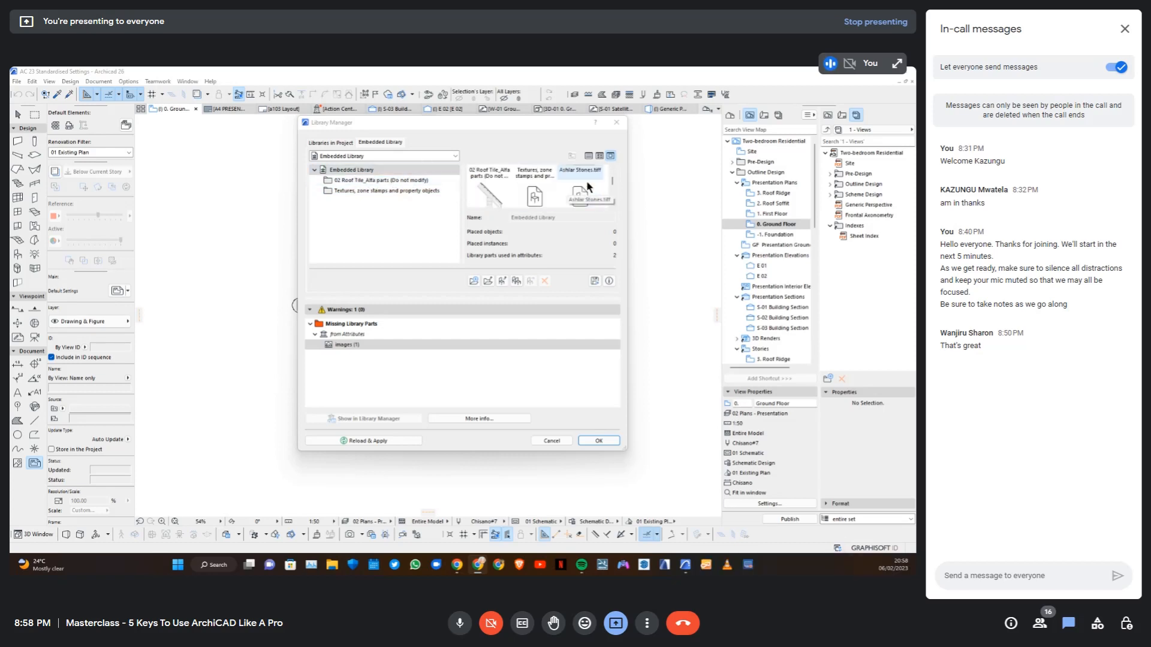
click(615, 123)
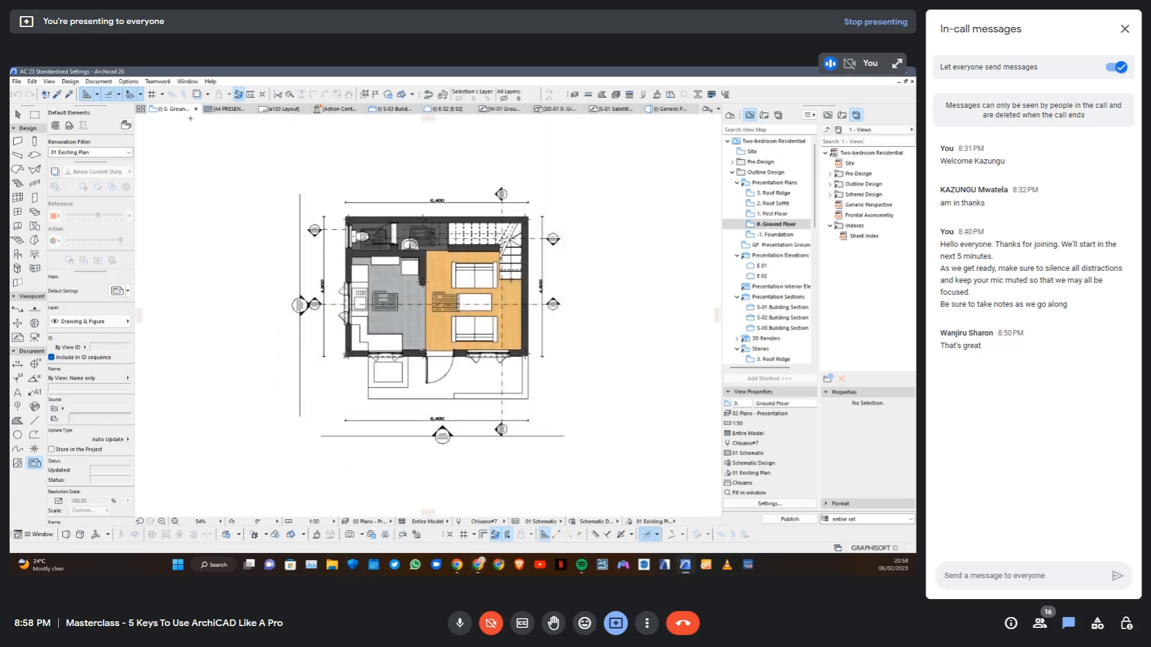
Set the Brick - Running Bond surface's texture to the WhatsApp JPEG image from Documents and confirm the surface settings
click(658, 95)
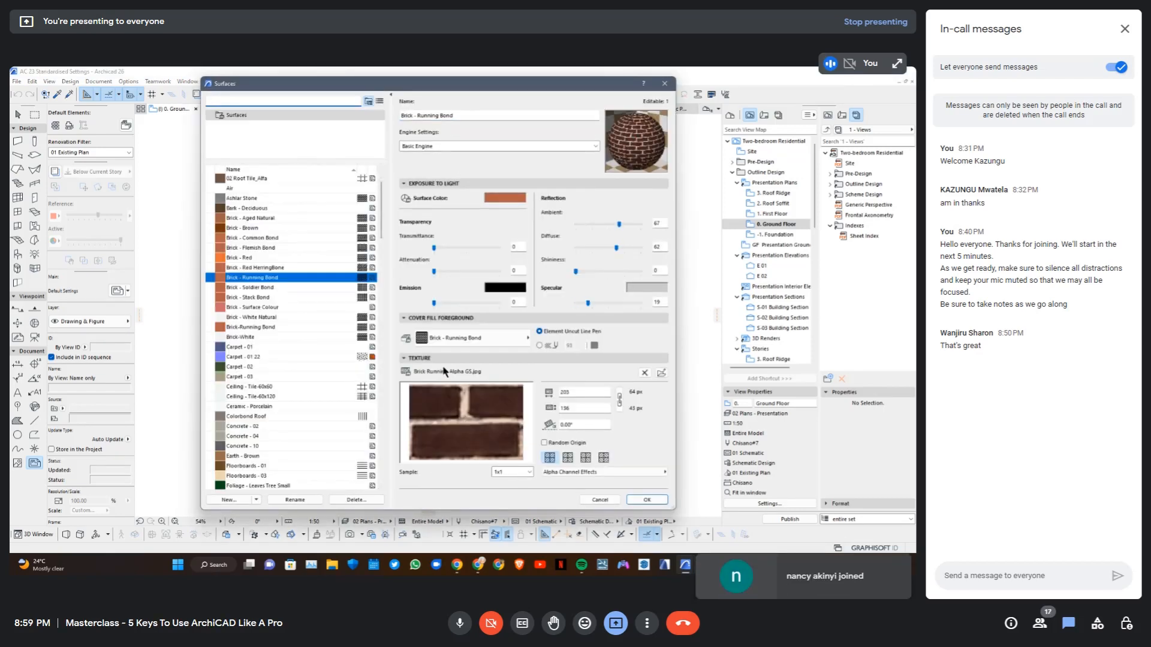
click(662, 374)
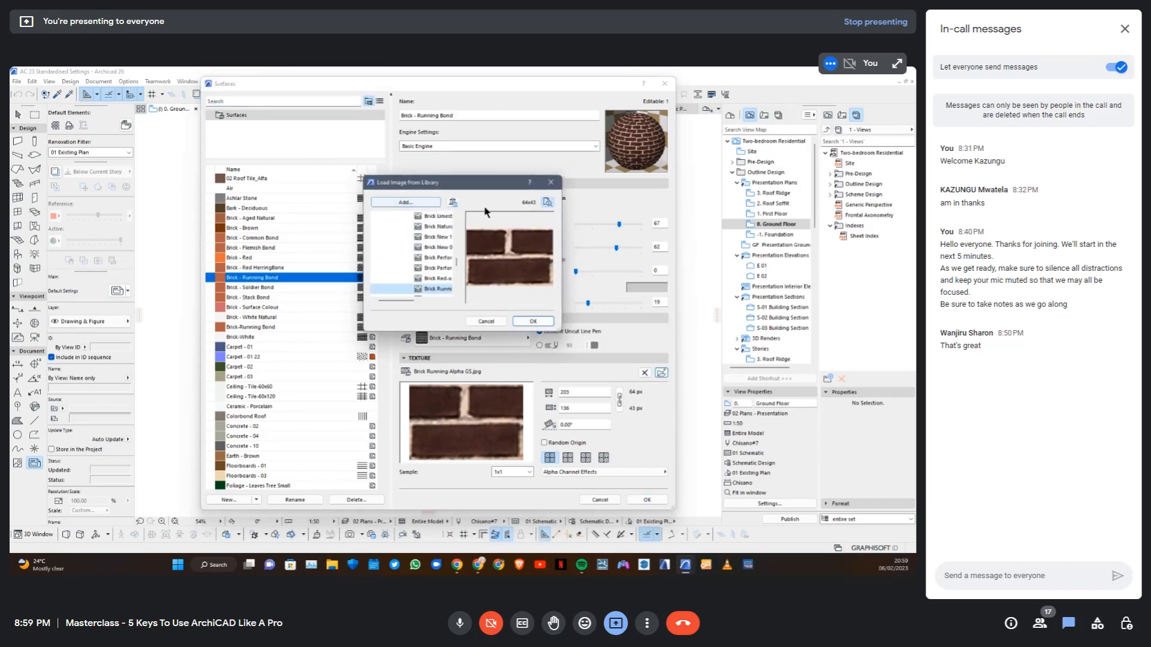
click(421, 206)
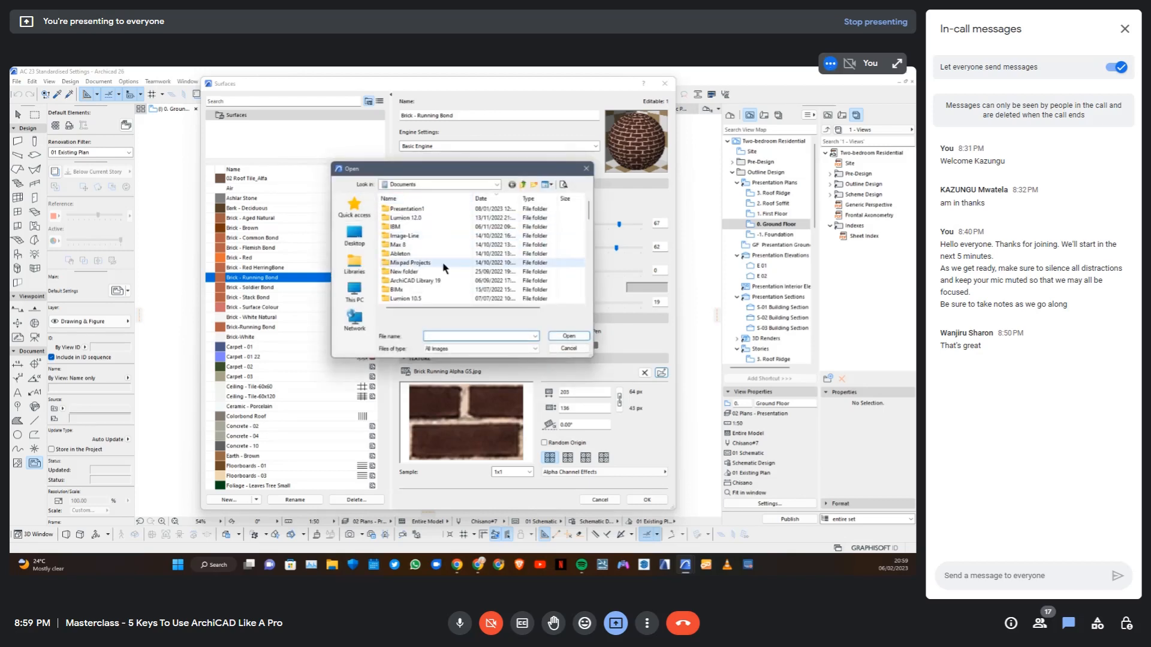
scroll(420, 282, down, 2)
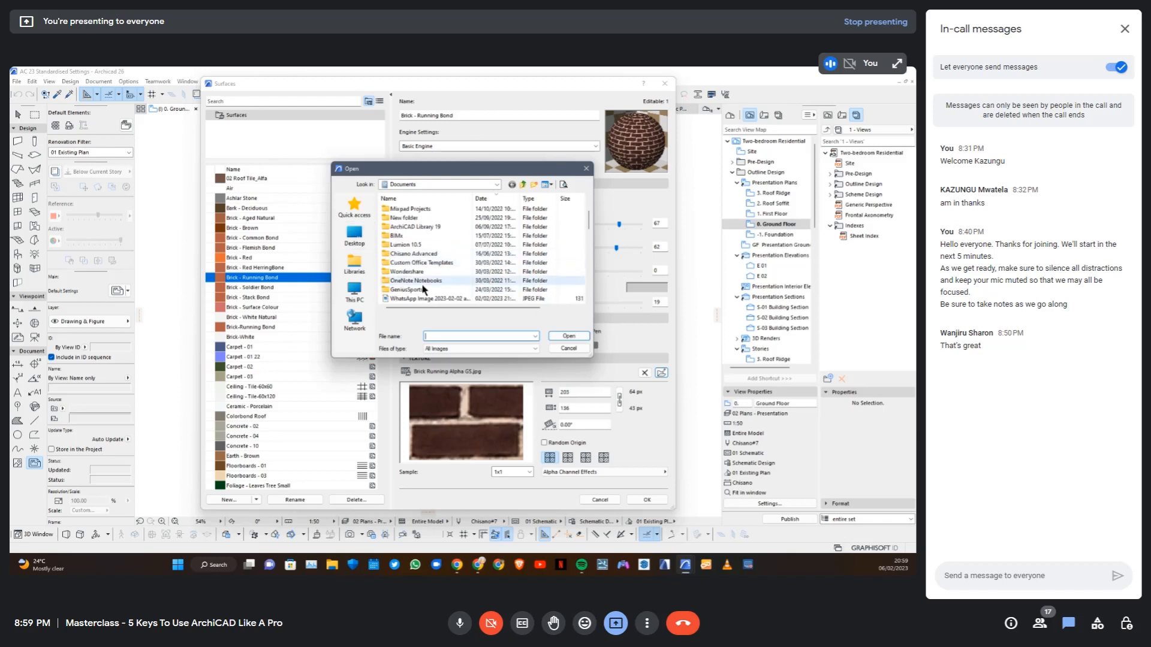
click(427, 299)
click(568, 336)
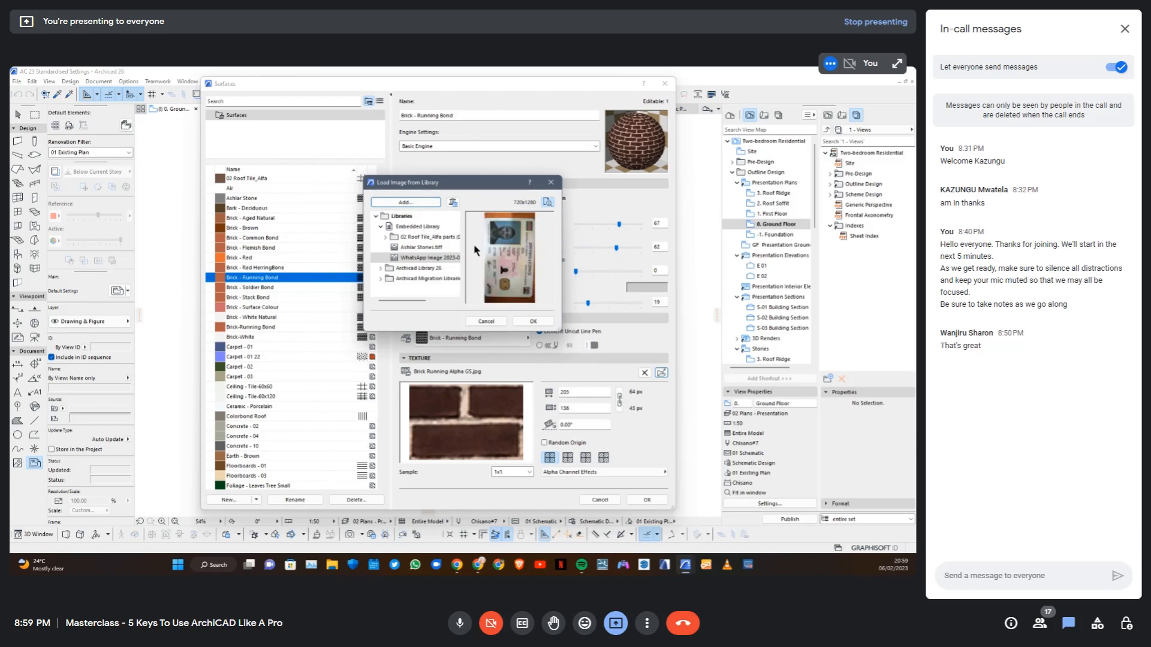
click(533, 321)
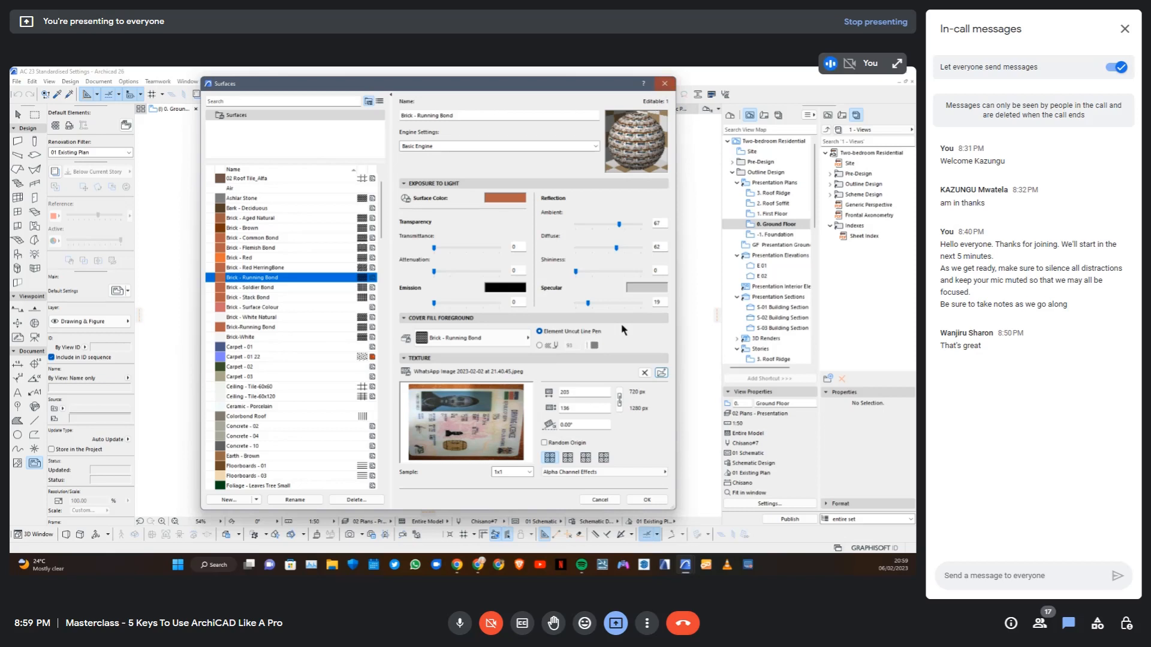
click(646, 500)
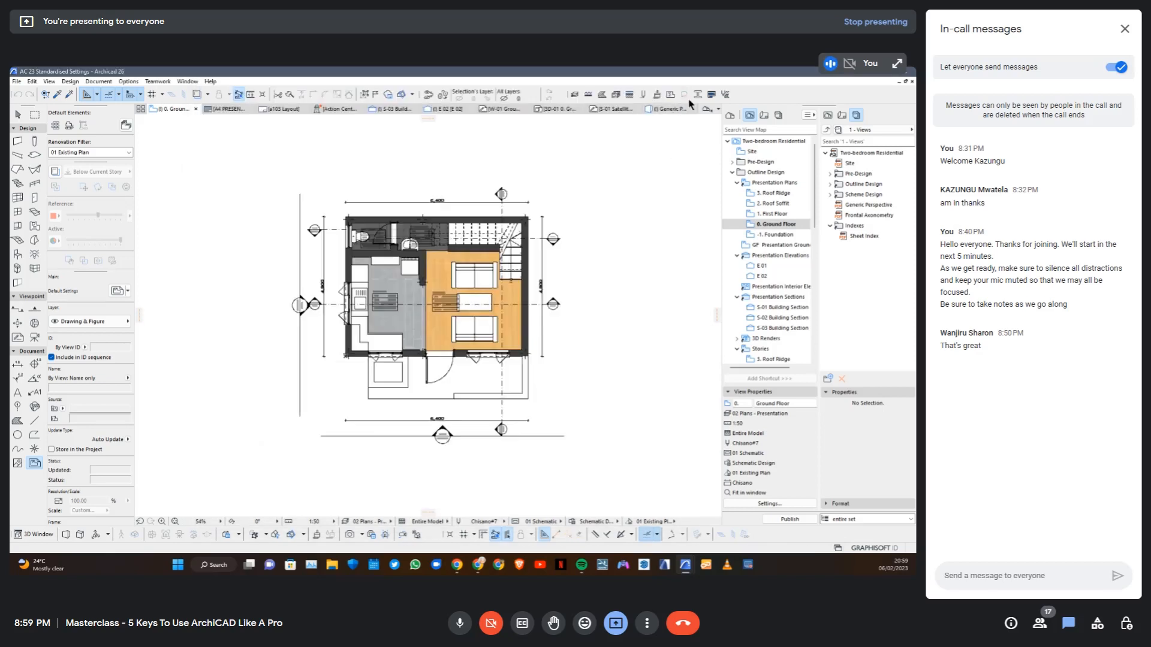
Delete the WhatsApp image from the Embedded Library in the Library Manager and reload the libraries
click(16, 82)
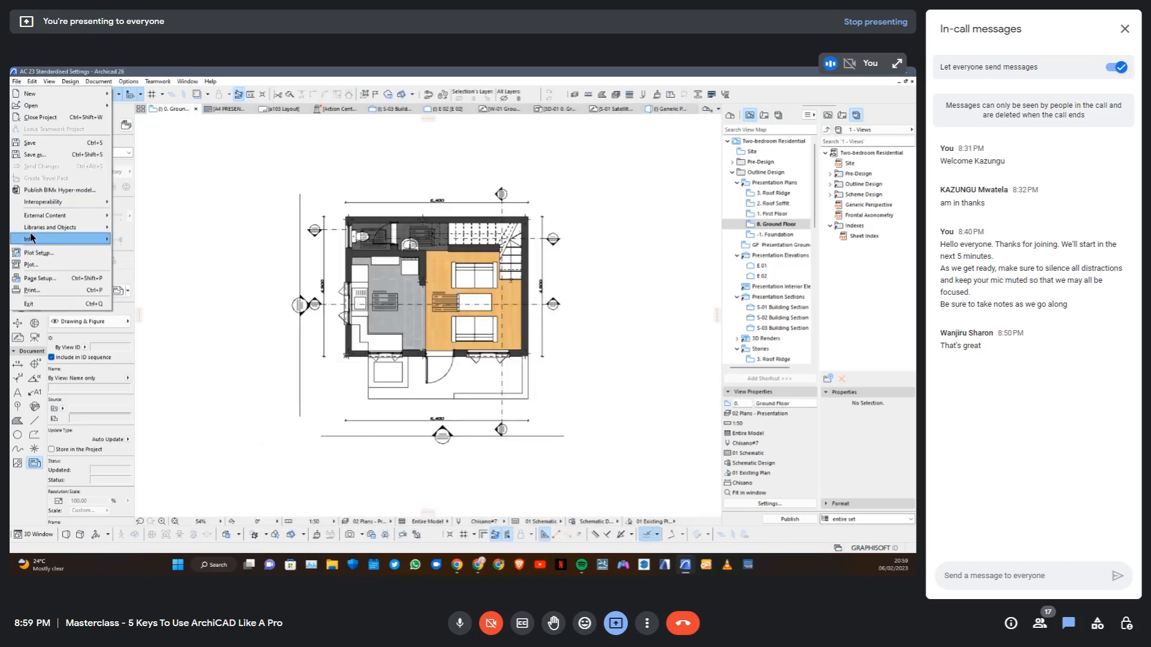
mouse_move(42, 229)
click(169, 231)
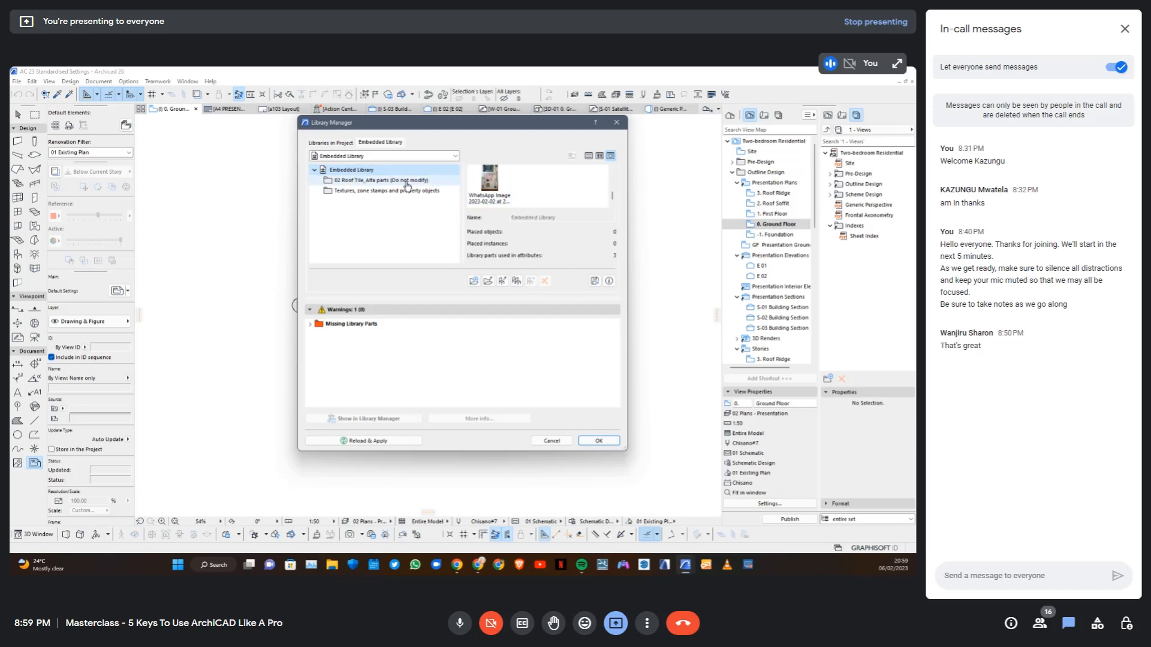
click(490, 187)
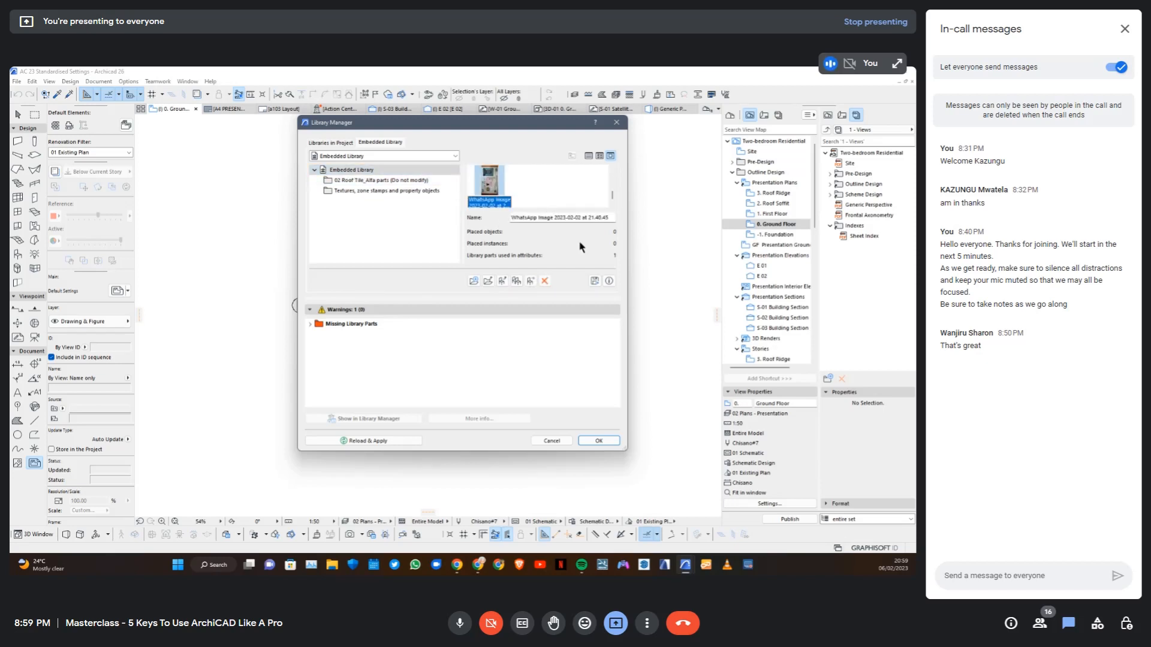
click(545, 281)
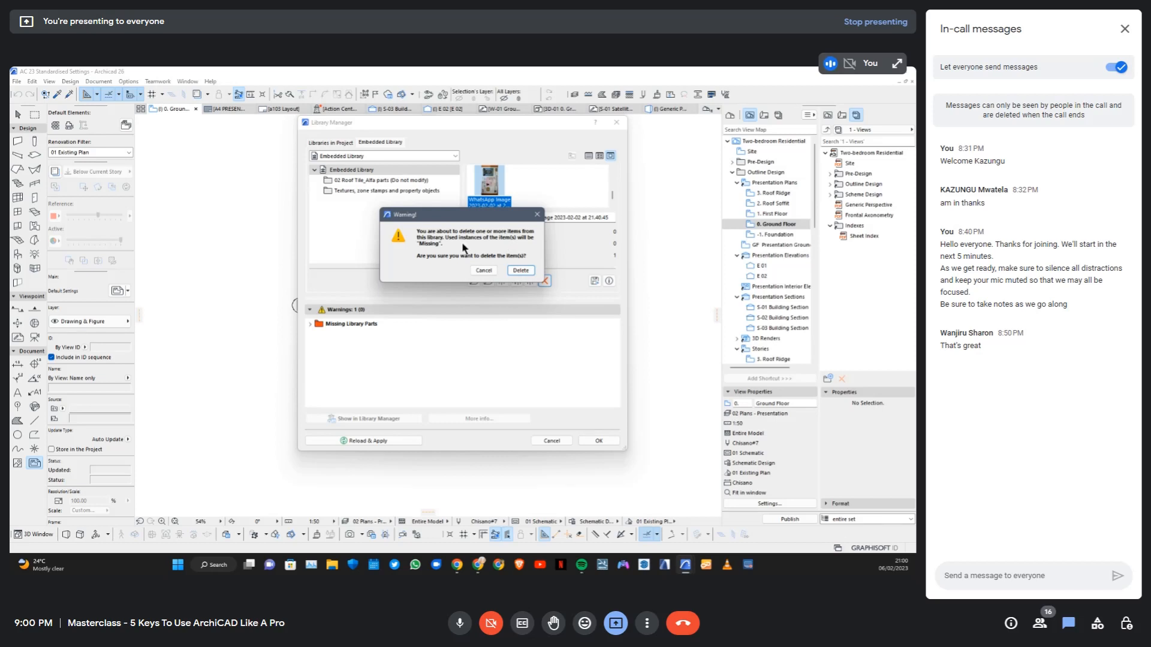
click(519, 270)
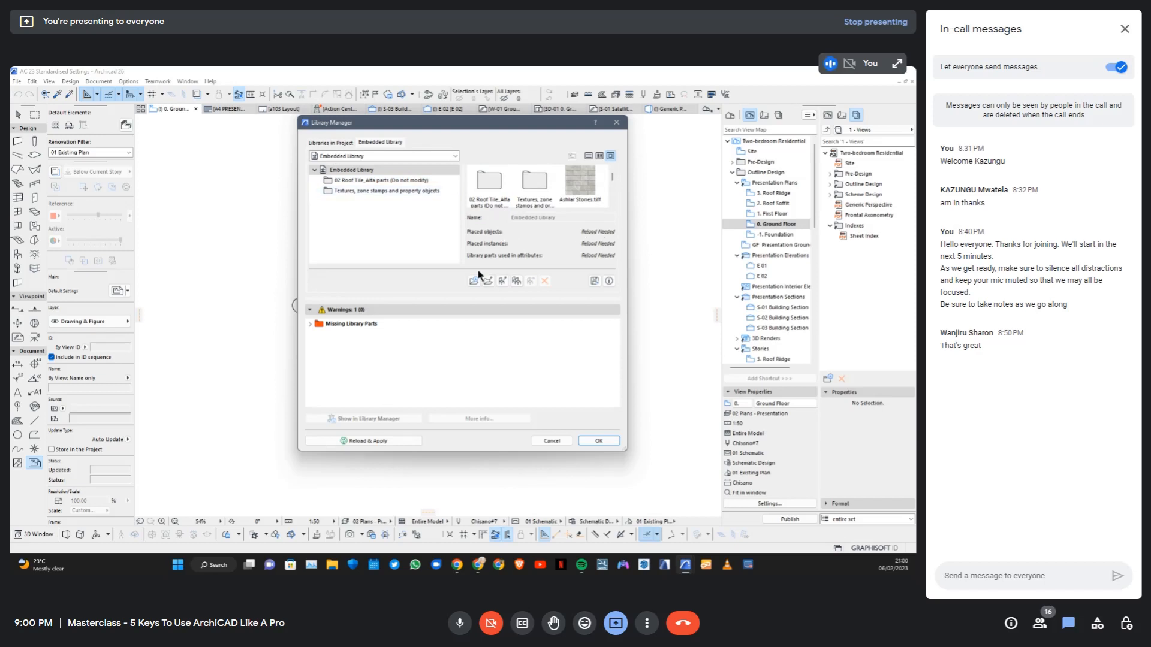
click(362, 443)
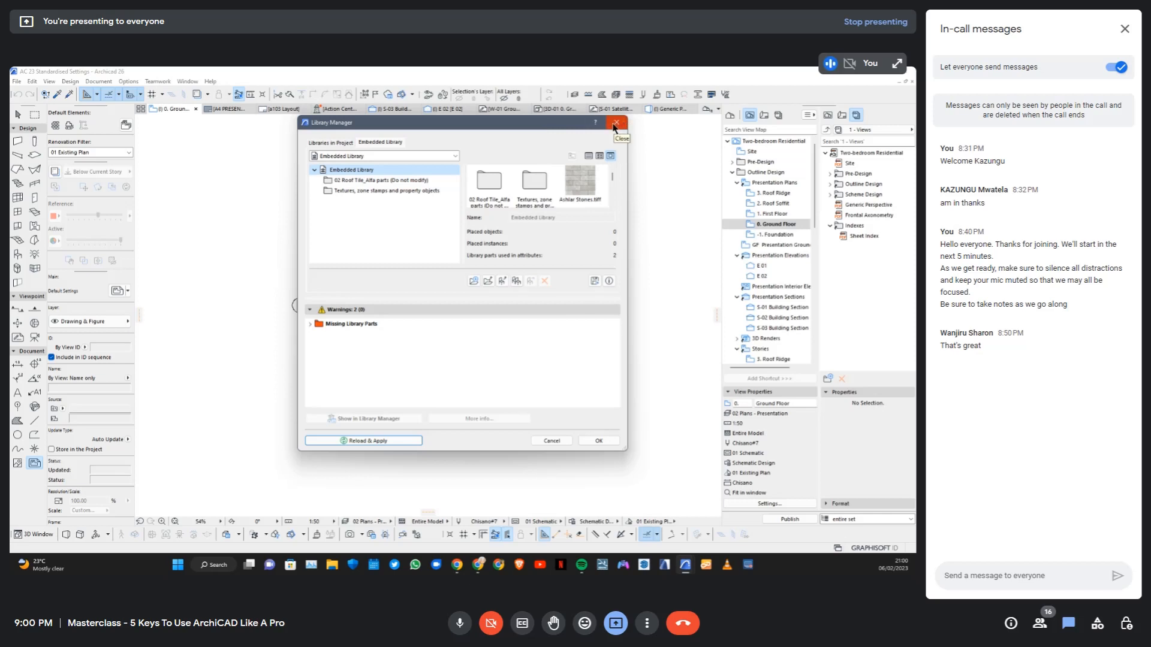
Return to the project's library list and expand the missing library parts from attributes
click(329, 143)
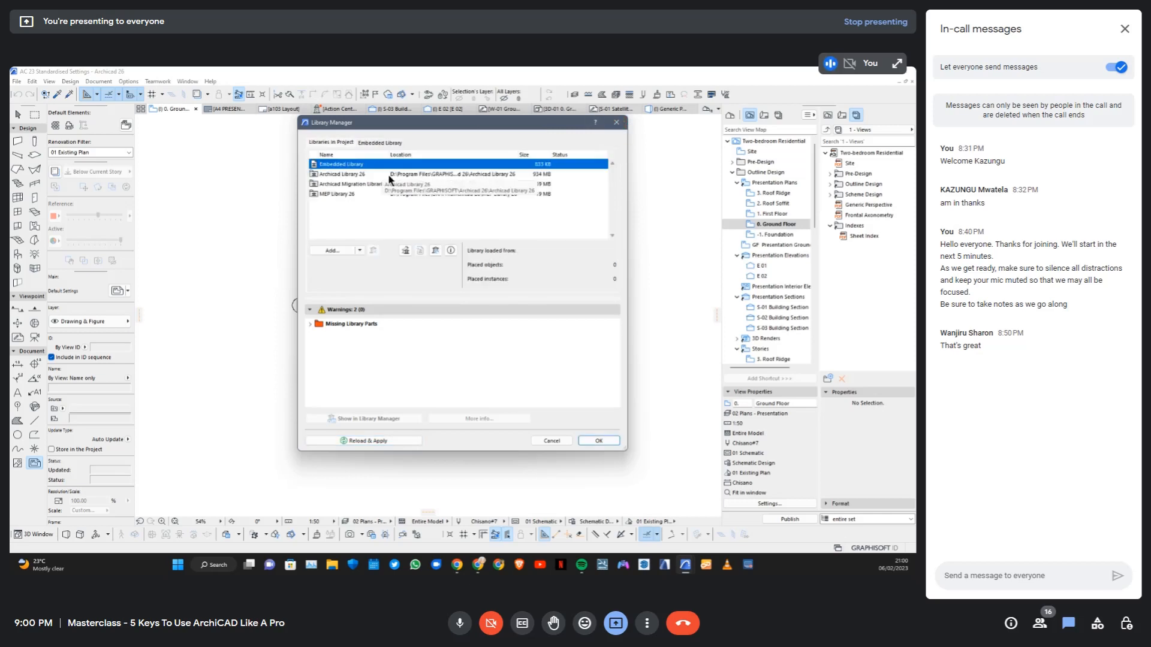
click(310, 324)
click(315, 334)
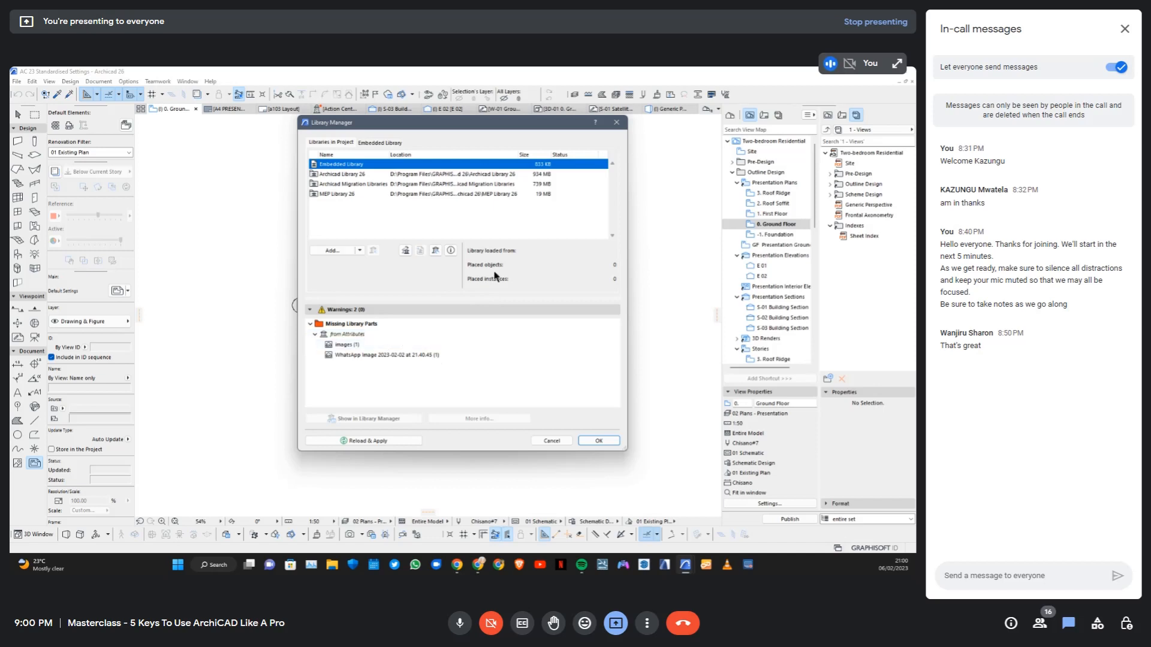
Close the Library Manager, switch to the blank project with the four elevation markers, and close its Library Manager too
click(615, 123)
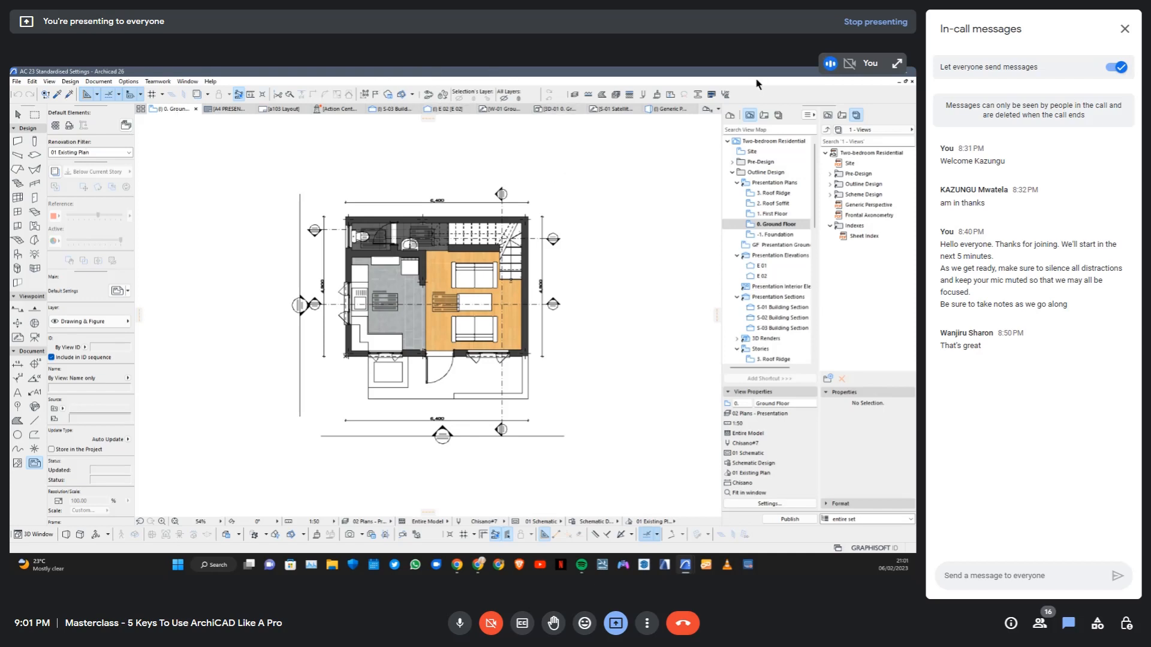
click(868, 71)
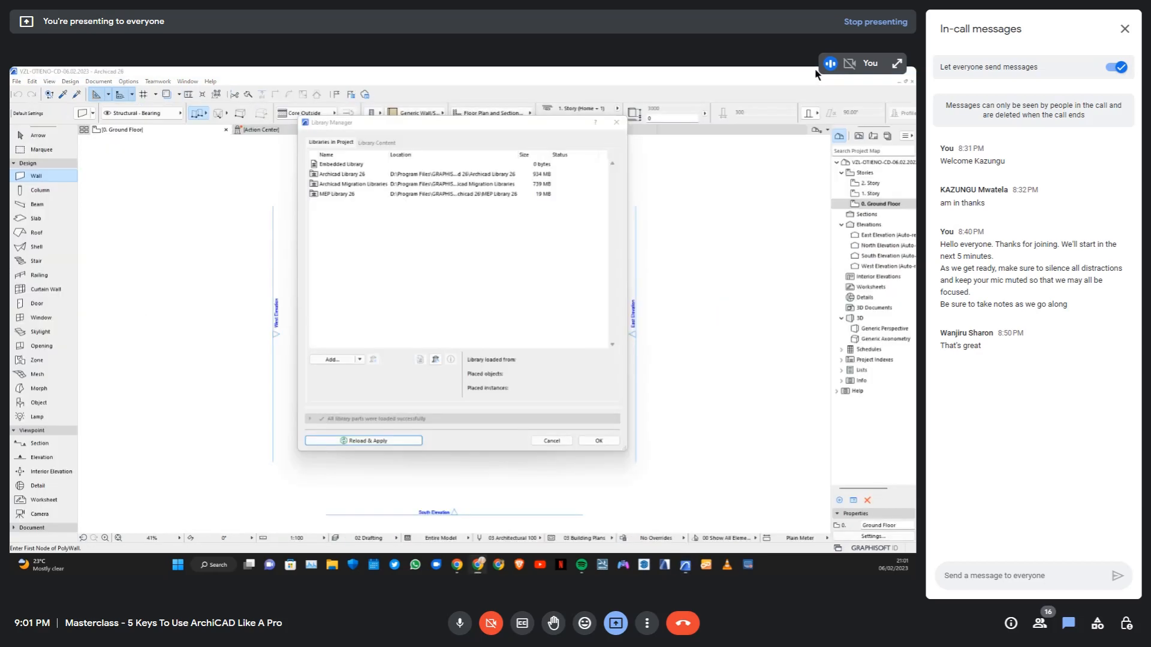
click(617, 123)
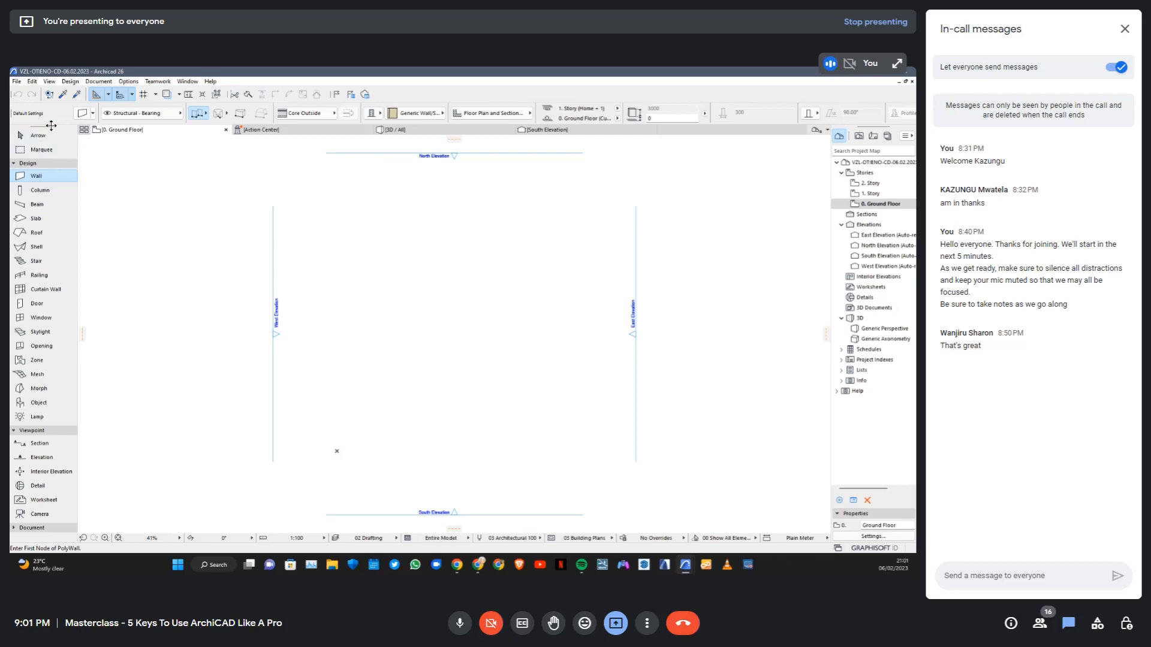
Hide all palettes and toolbars around the blank project's ground floor plan
click(128, 82)
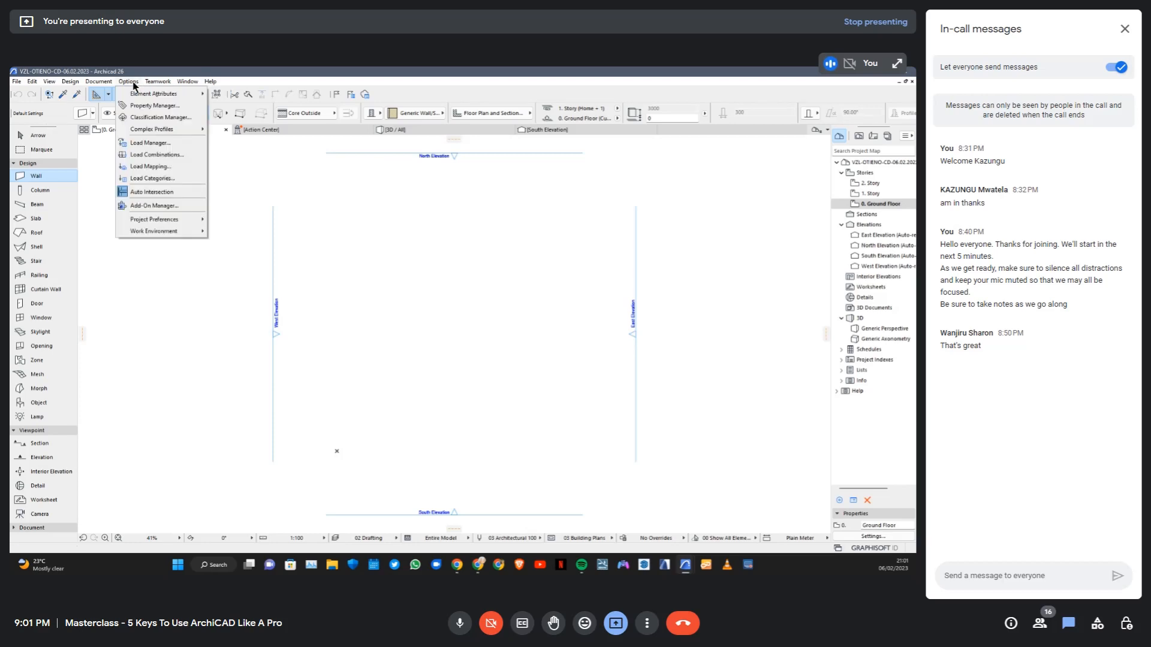
click(187, 82)
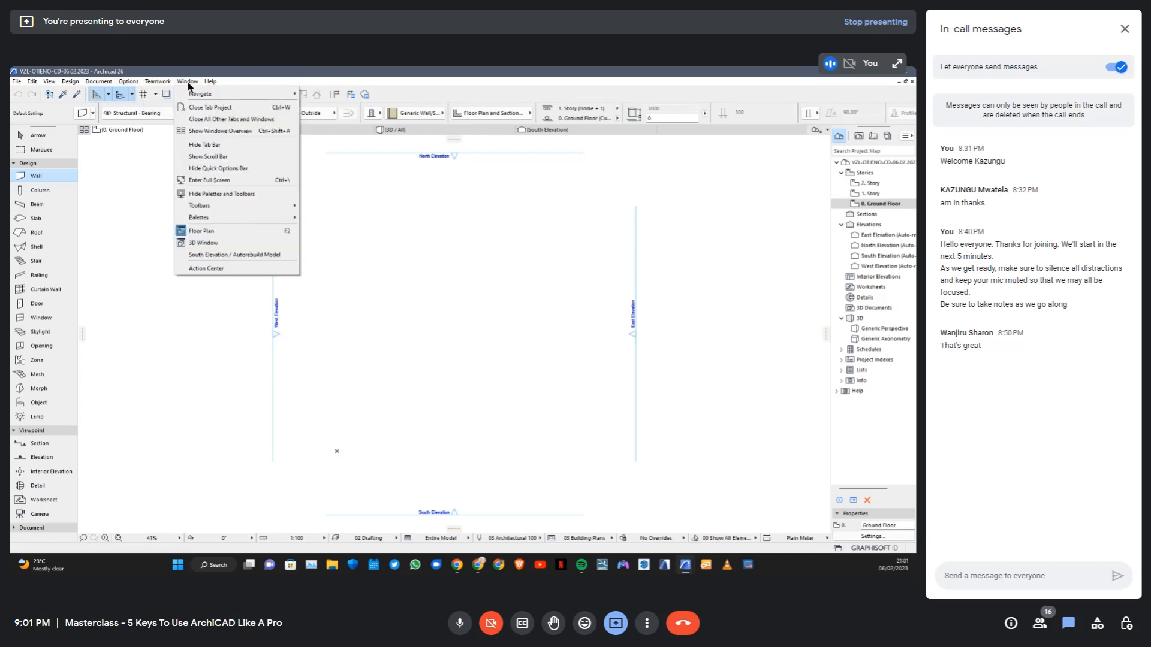
mouse_move(205, 209)
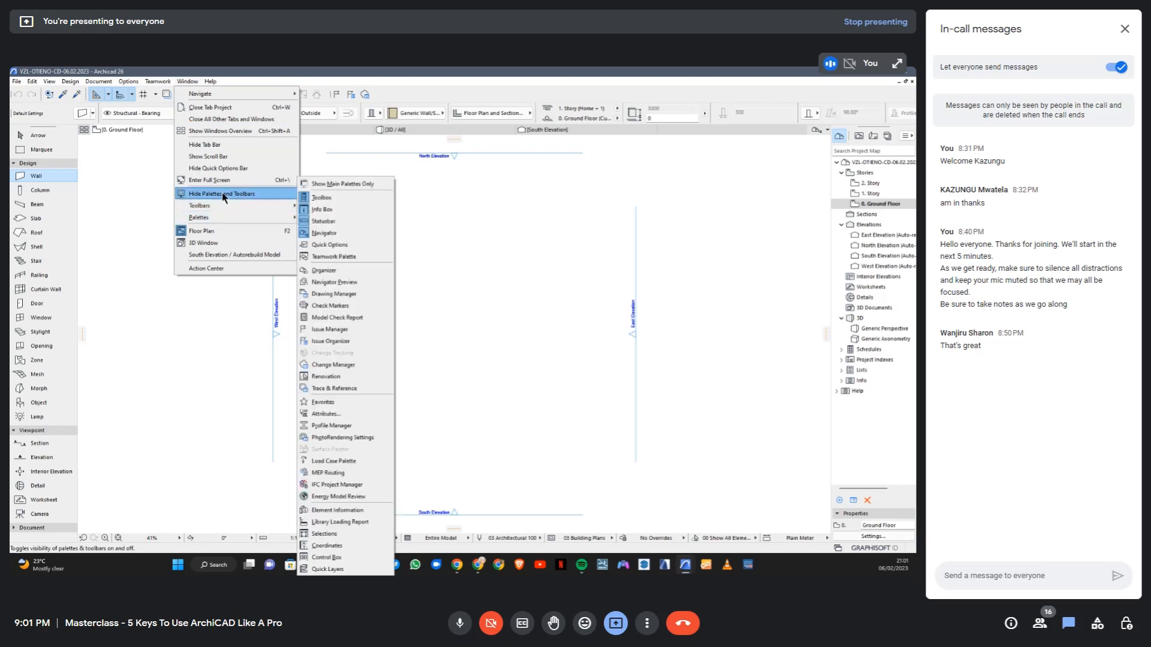
click(226, 193)
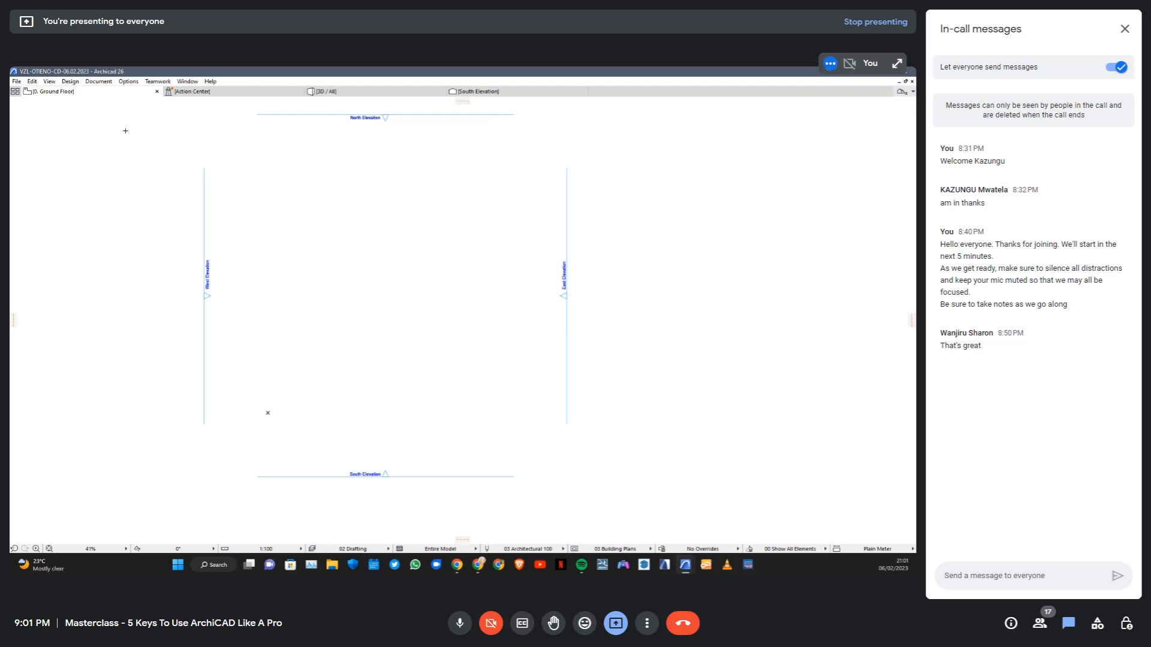
Look through the available toolbars and restore all hidden palettes and toolbars around the ground floor plan
click(128, 82)
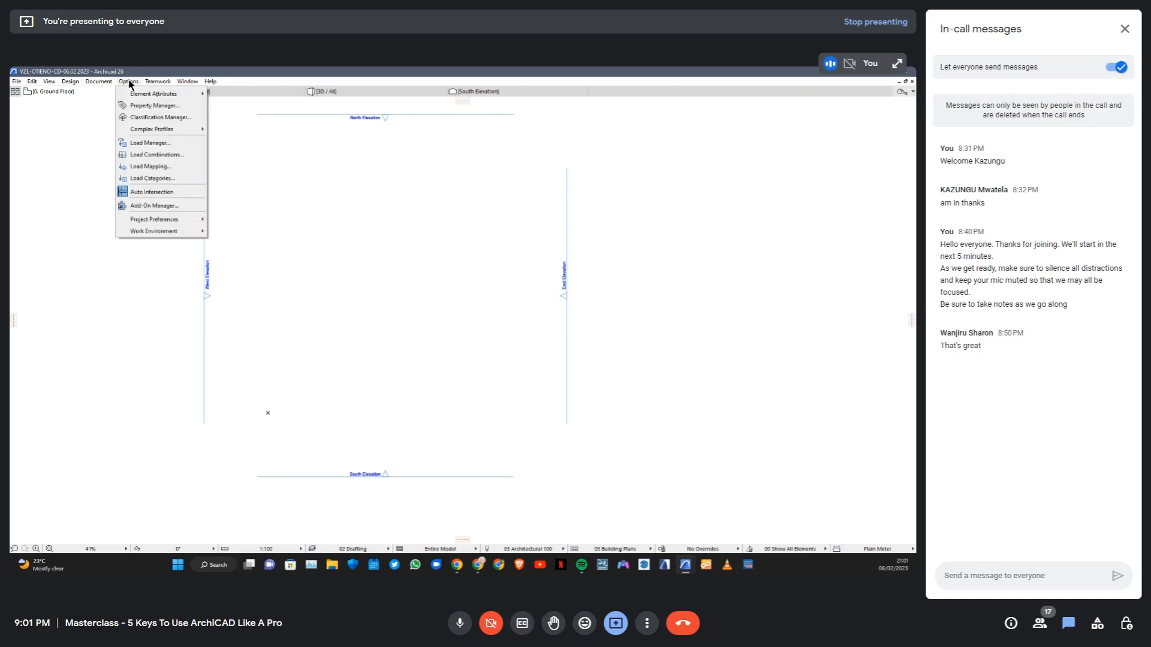
mouse_move(187, 83)
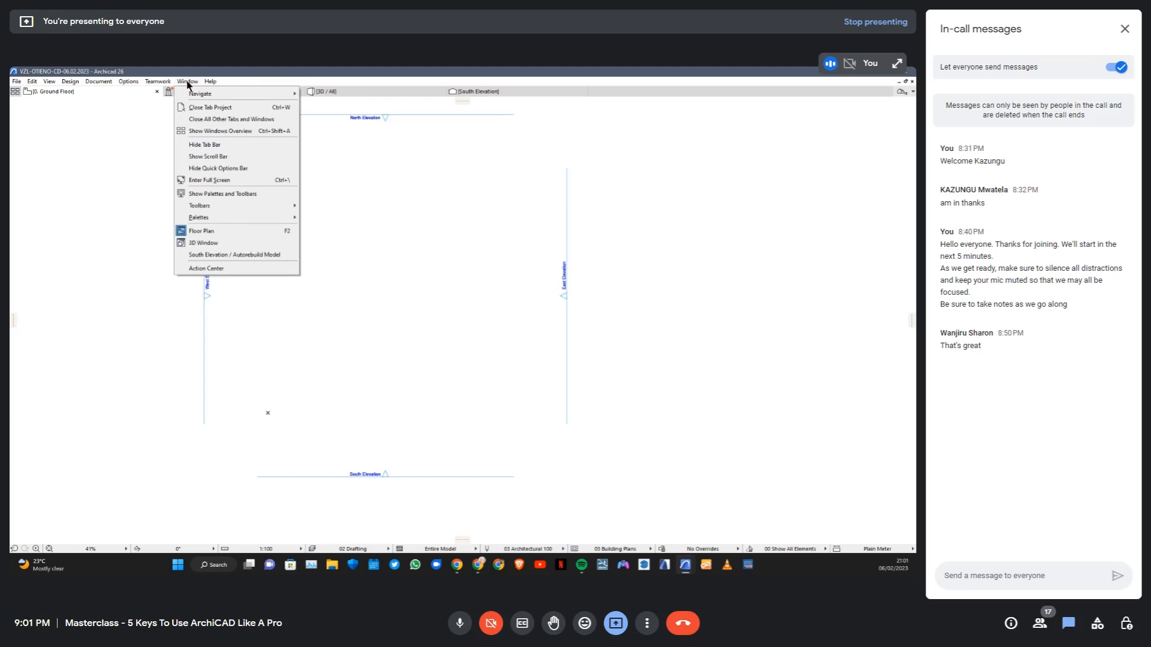
mouse_move(217, 207)
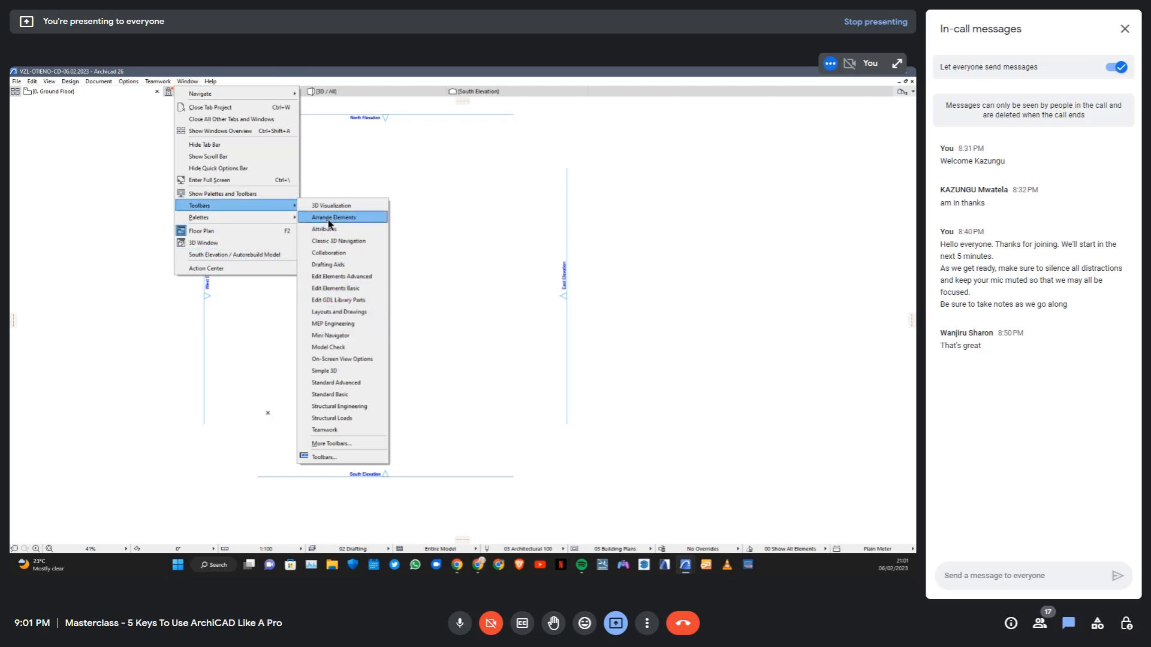
click(251, 194)
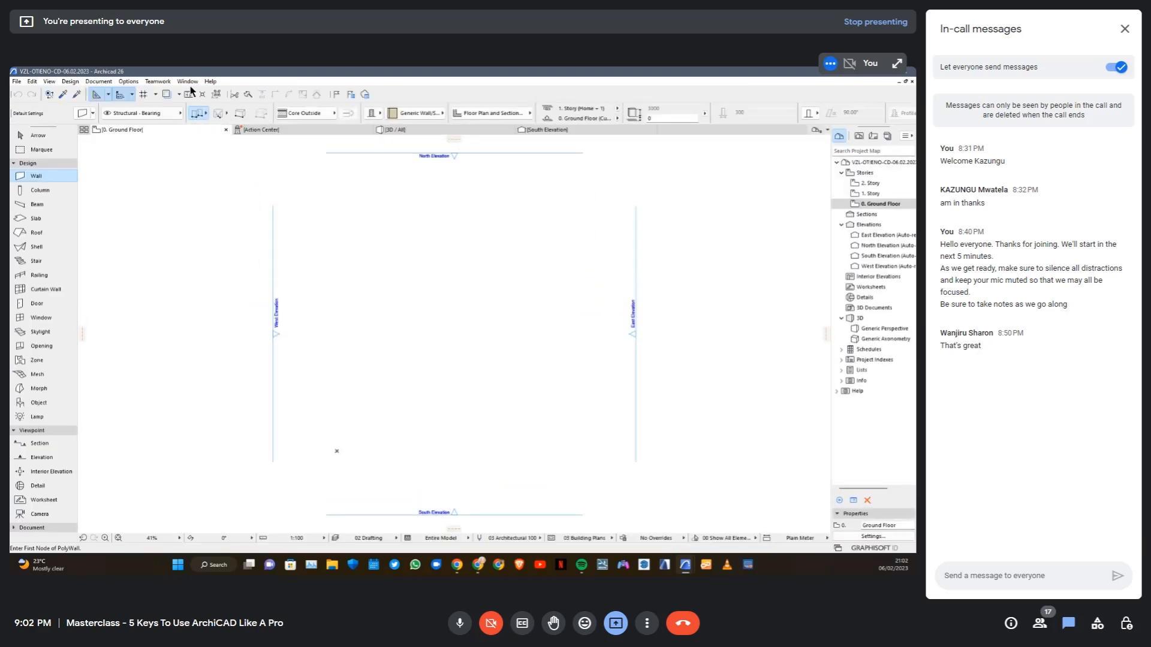
Hide the Statusbar palette below the ground floor plan
click(189, 82)
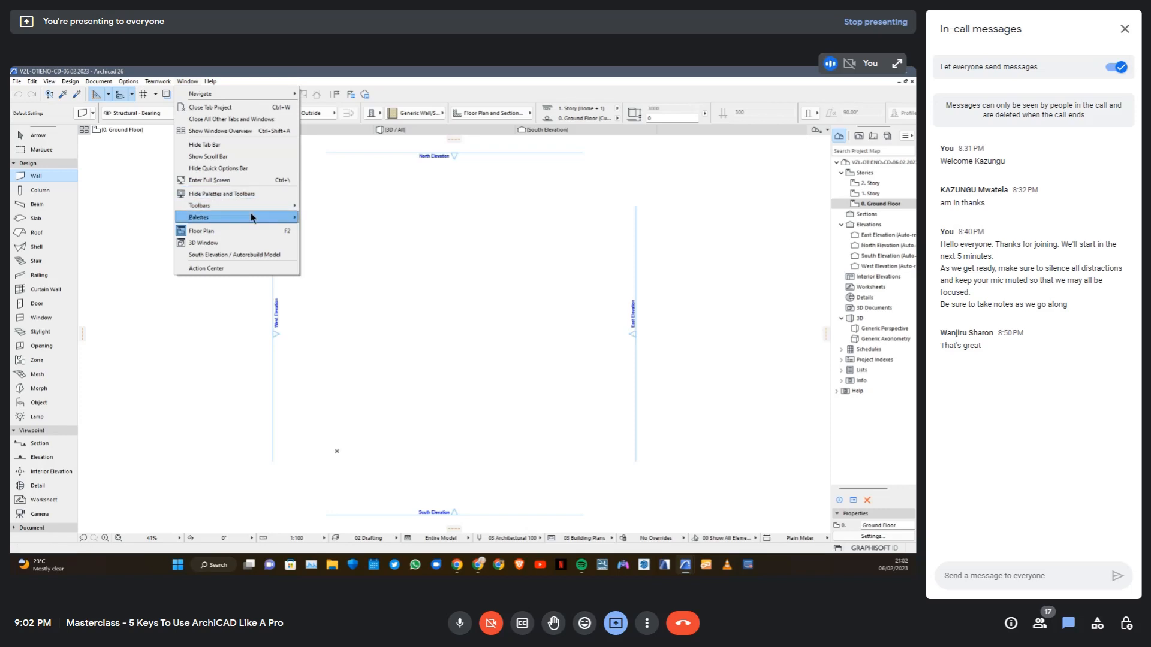
mouse_move(252, 218)
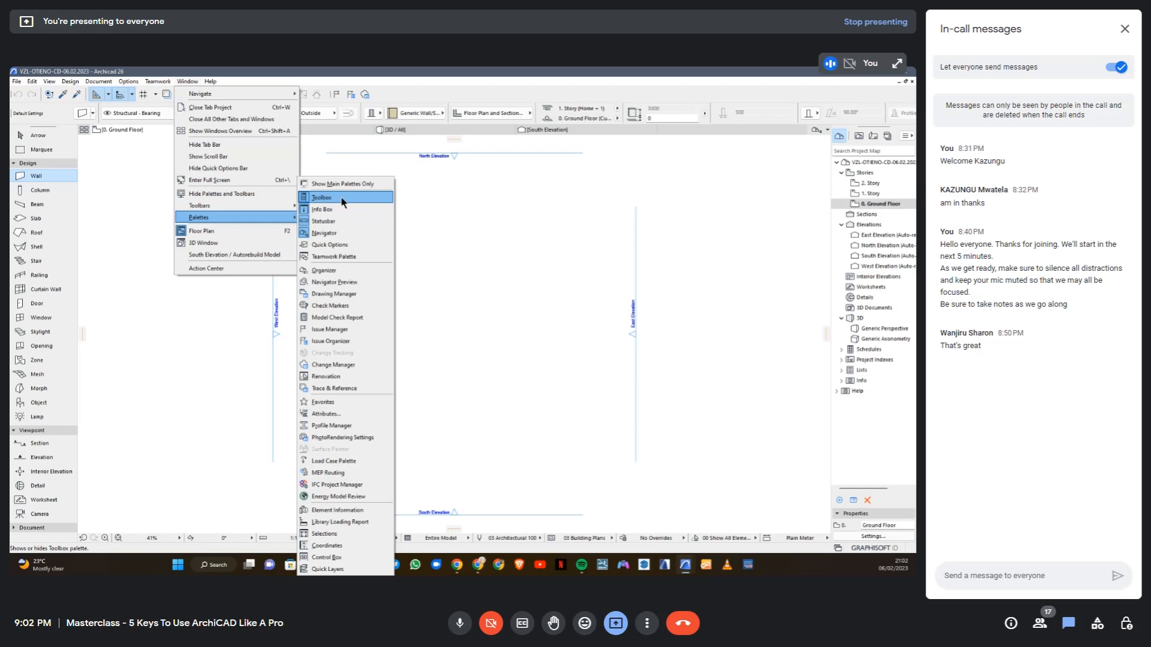
click(305, 223)
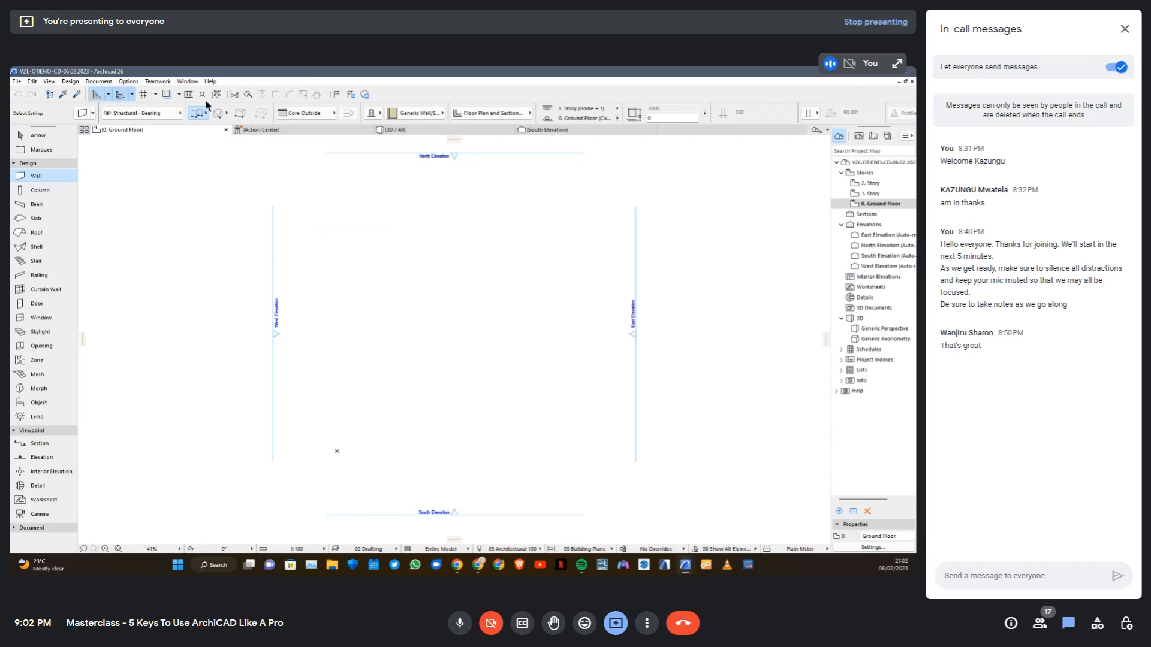
Hide the Toolbox and Info Box palettes
click(186, 82)
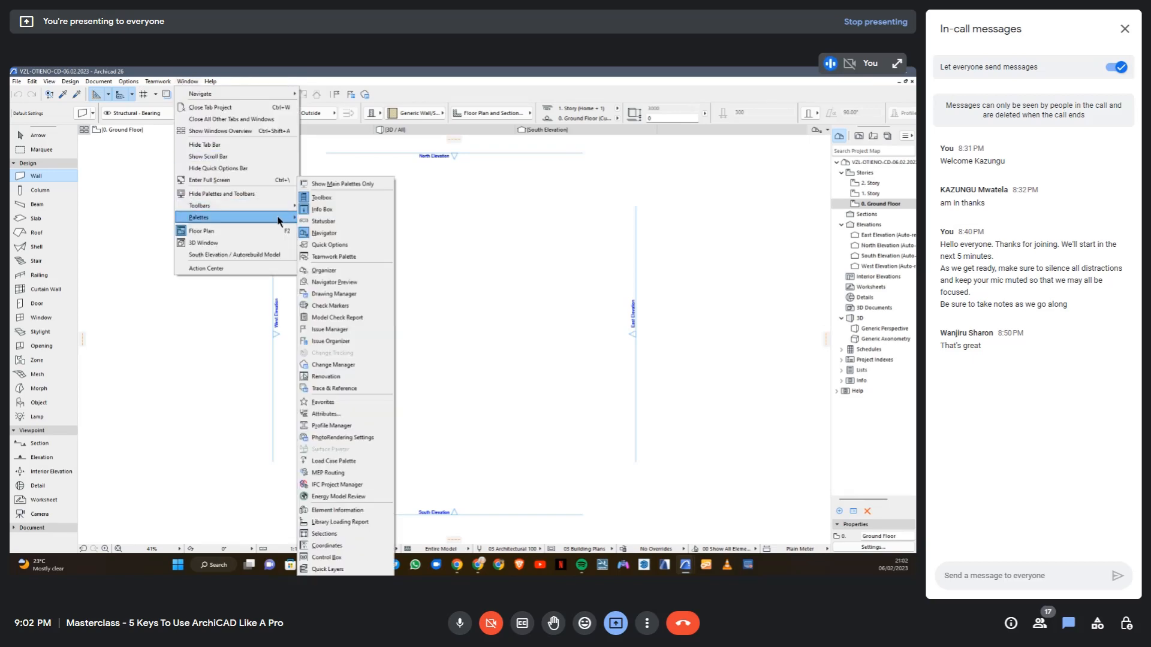
click(306, 198)
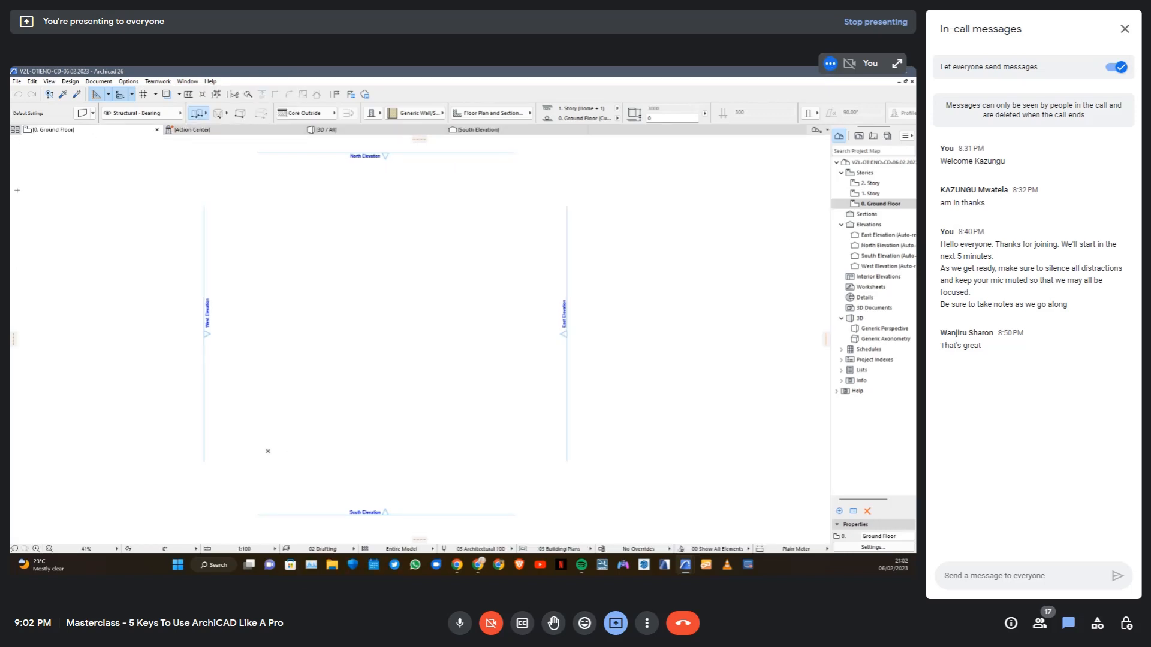
click(180, 83)
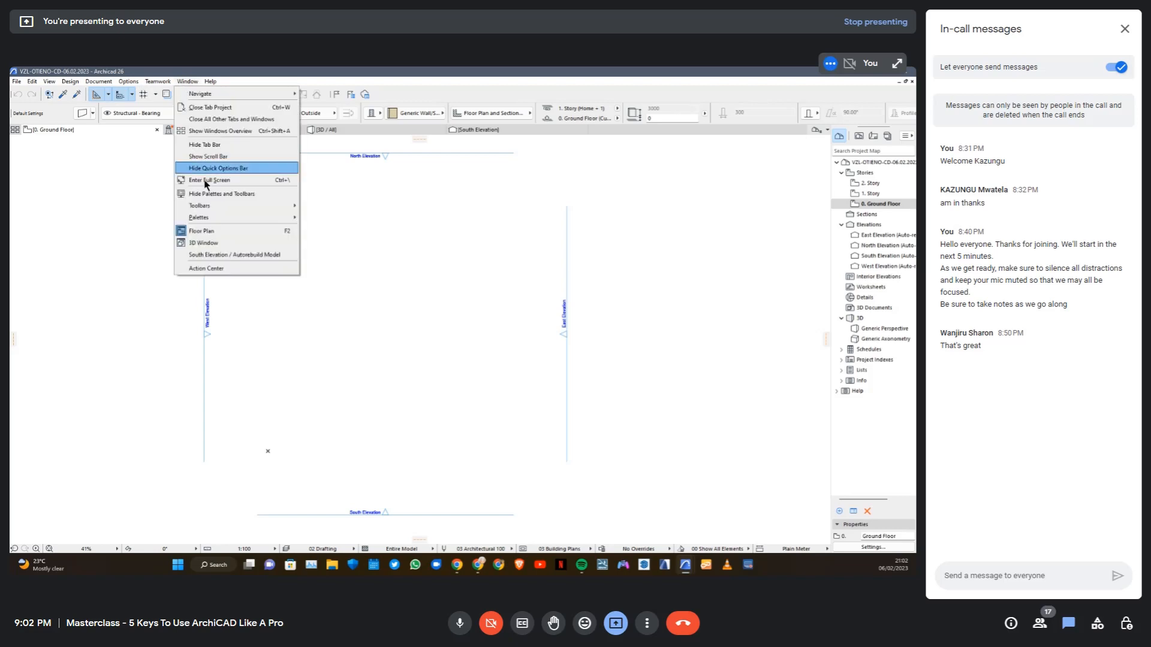
mouse_move(223, 217)
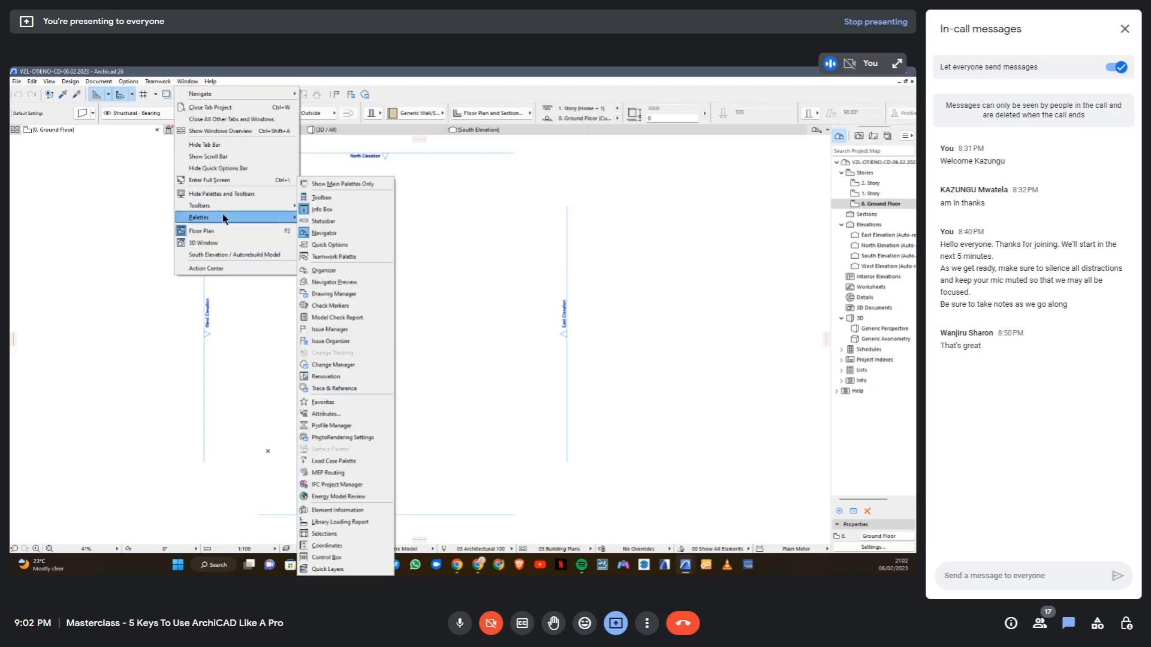
click(313, 209)
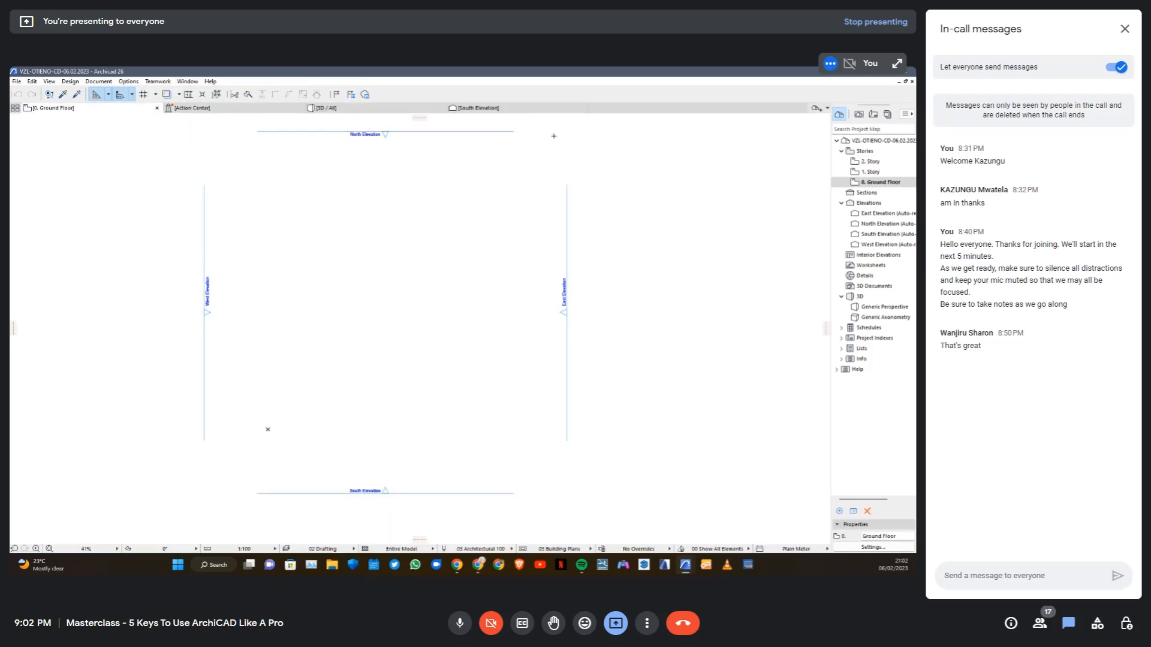
Hide the Navigator palette beside the ground floor plan
click(187, 81)
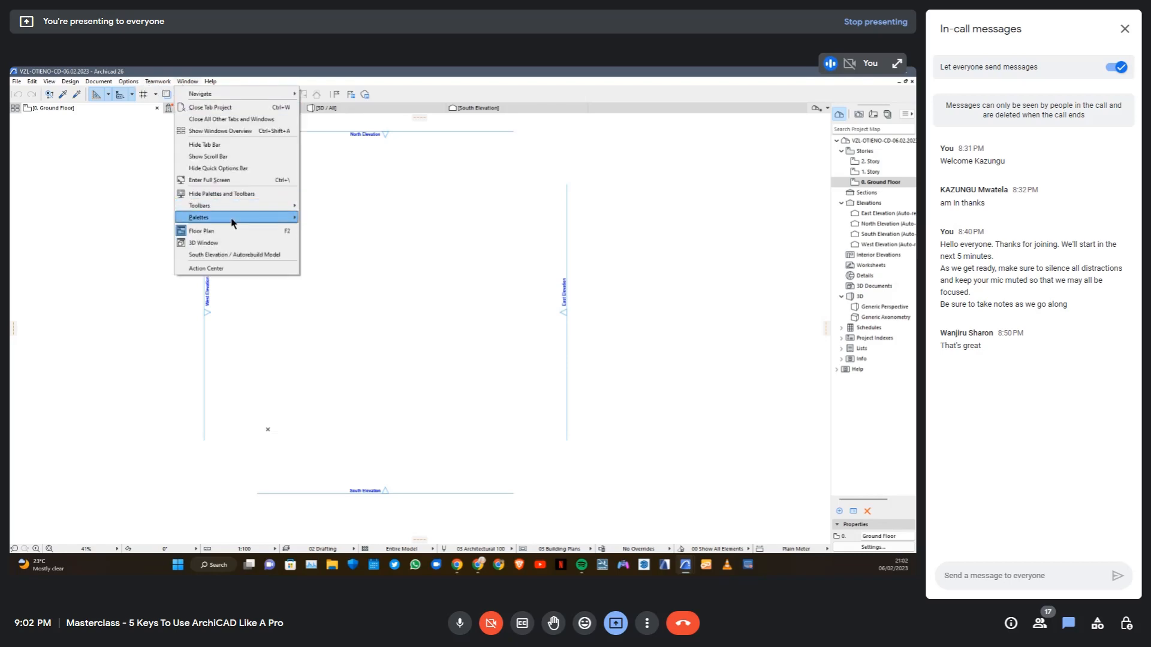
mouse_move(233, 217)
click(306, 238)
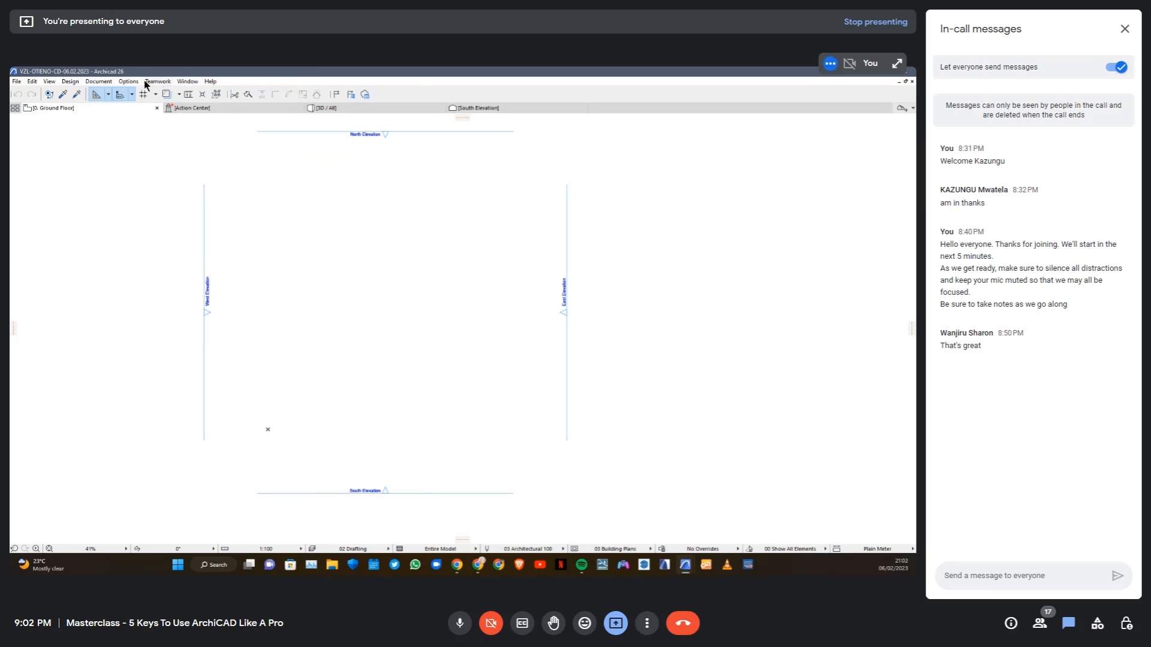
Show the Toolbox and Info Box palettes again, leaving the Navigator hidden
click(187, 82)
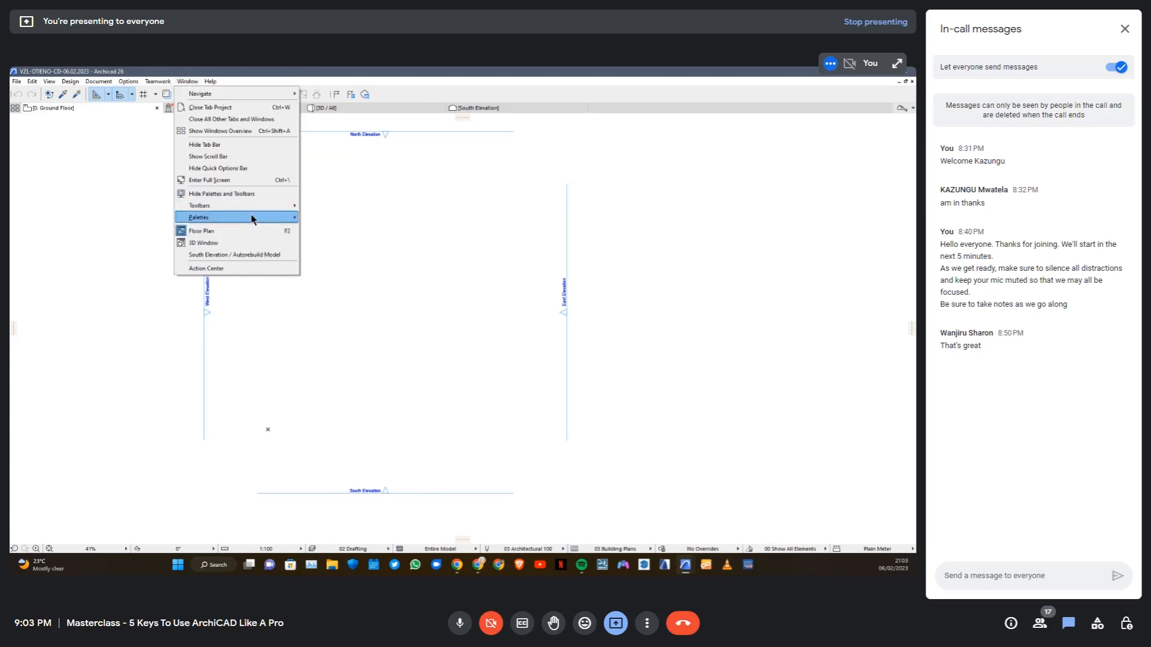
mouse_move(253, 219)
click(318, 197)
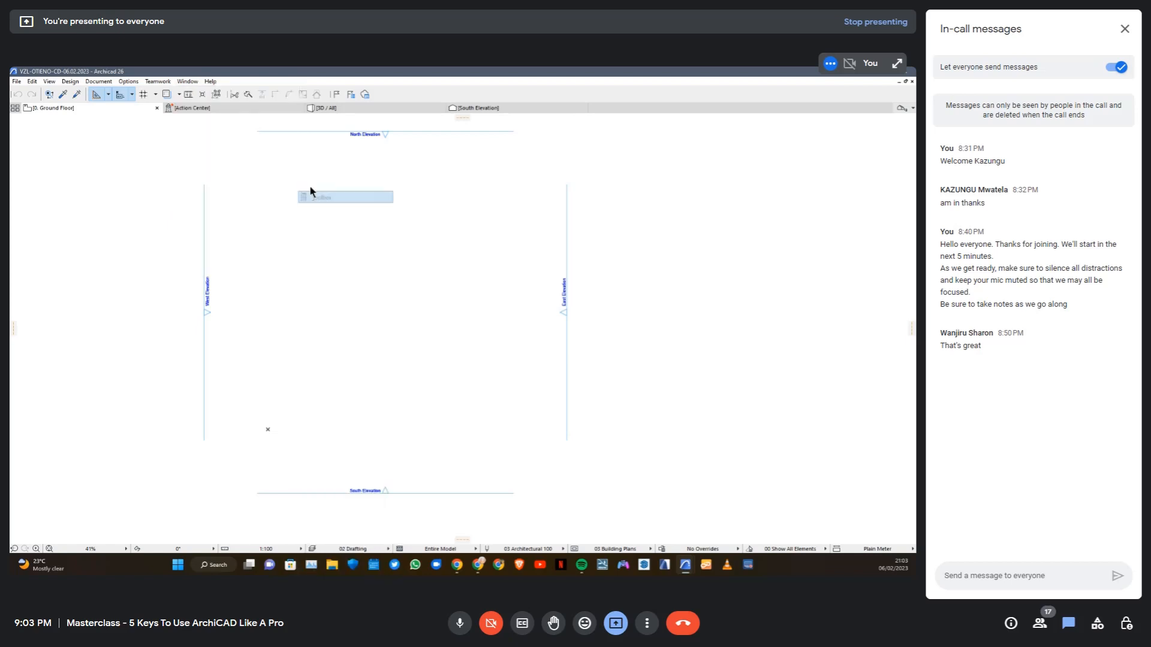
click(188, 83)
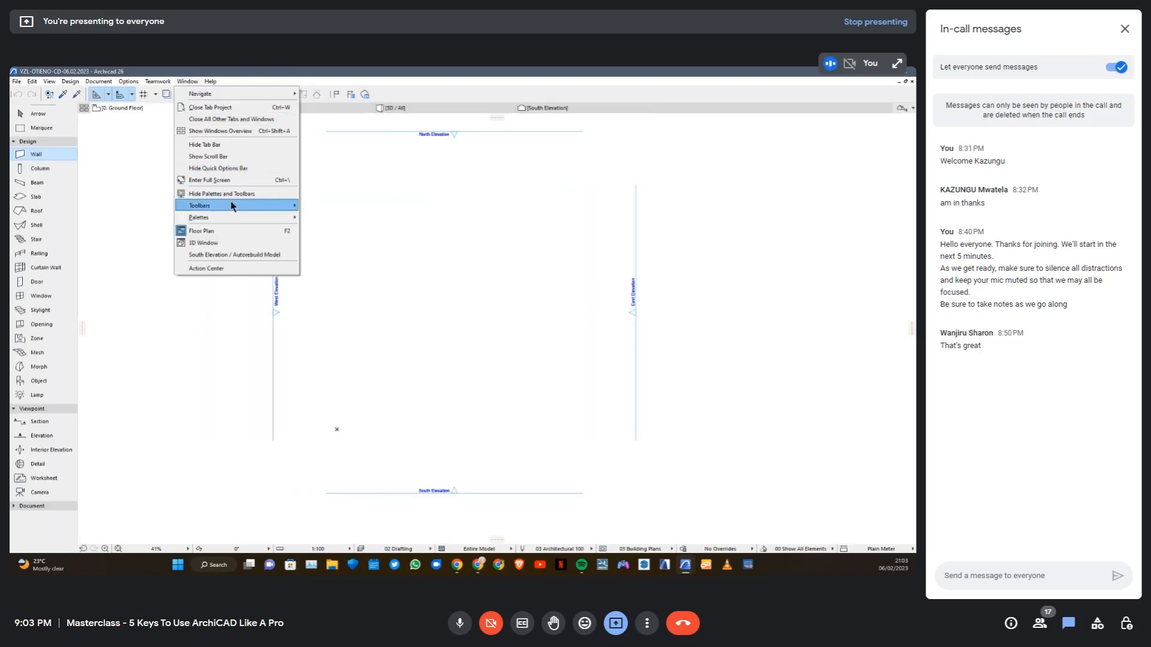
mouse_move(236, 217)
click(322, 210)
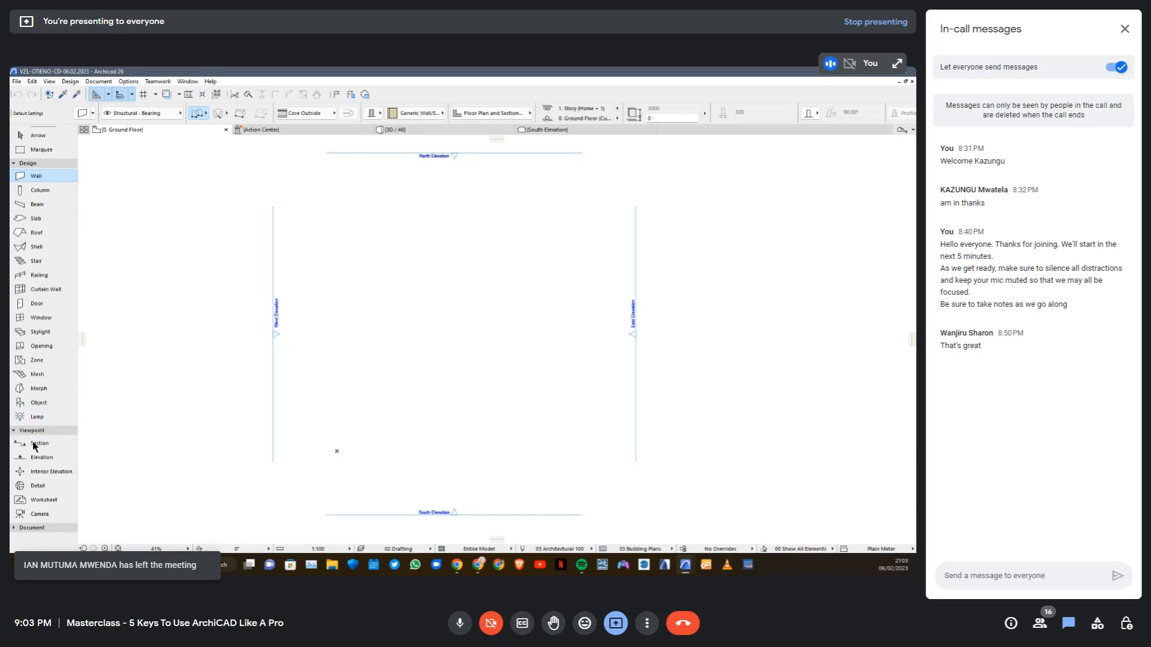
Expand the Document group in the Toolbox and go through its tools down to Drawing
click(16, 530)
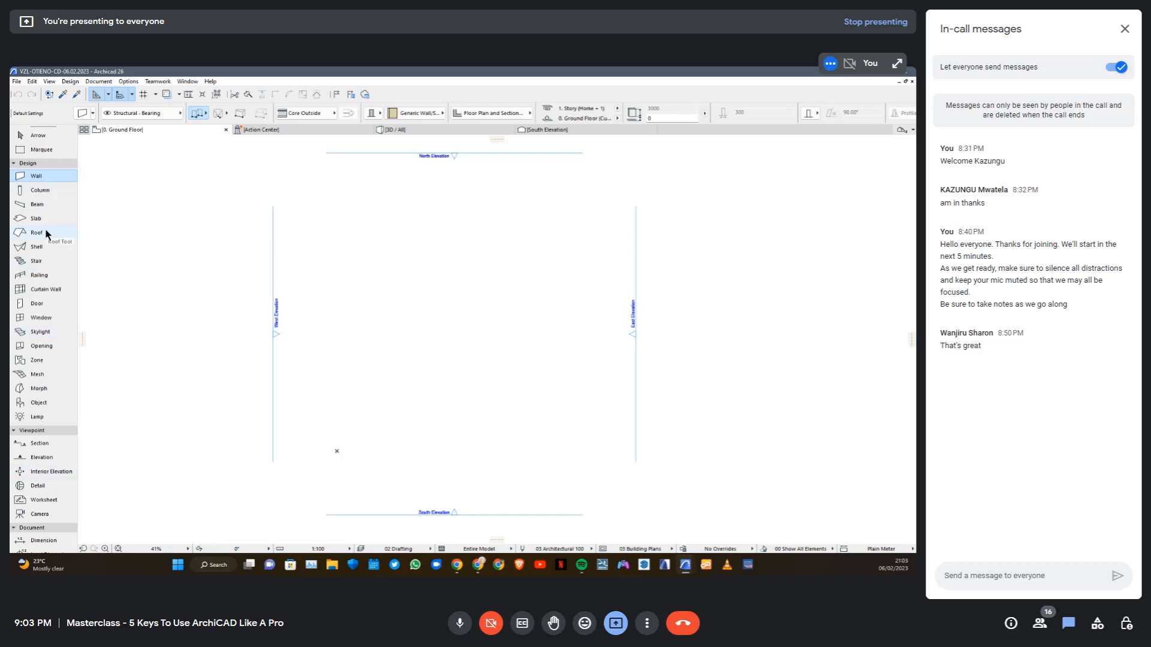
scroll(42, 541, down, 5)
scroll(40, 540, down, 1)
Collapse the Toolbox's Viewpoint and Document groups, and expand both again to browse their tools
click(15, 432)
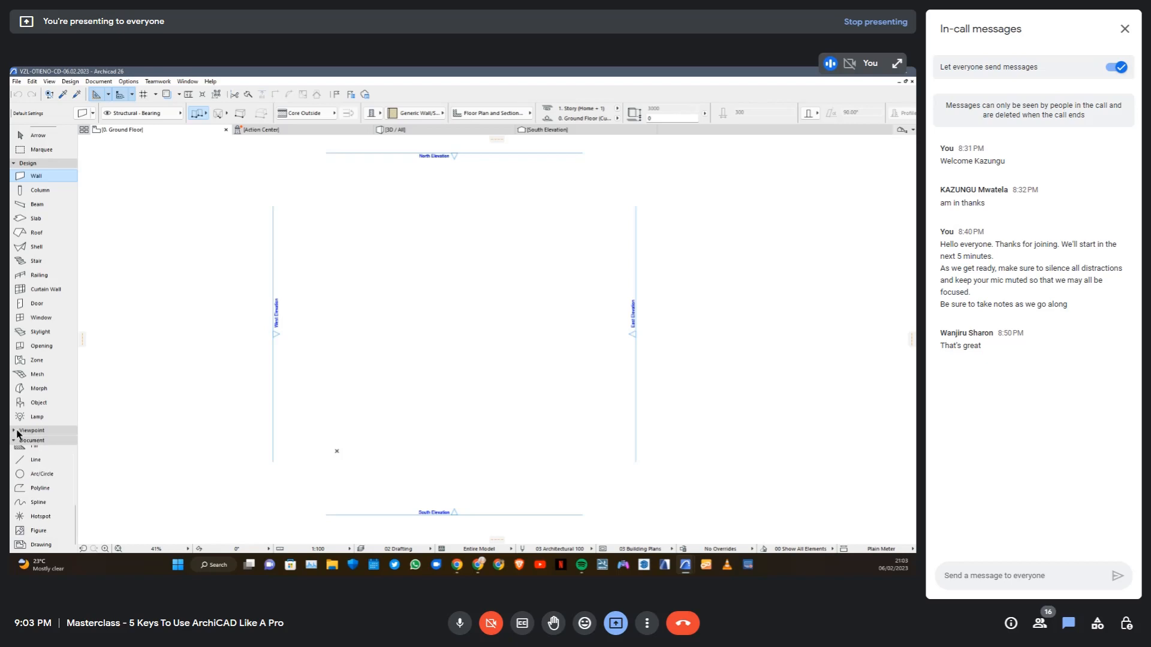
scroll(53, 474, up, 5)
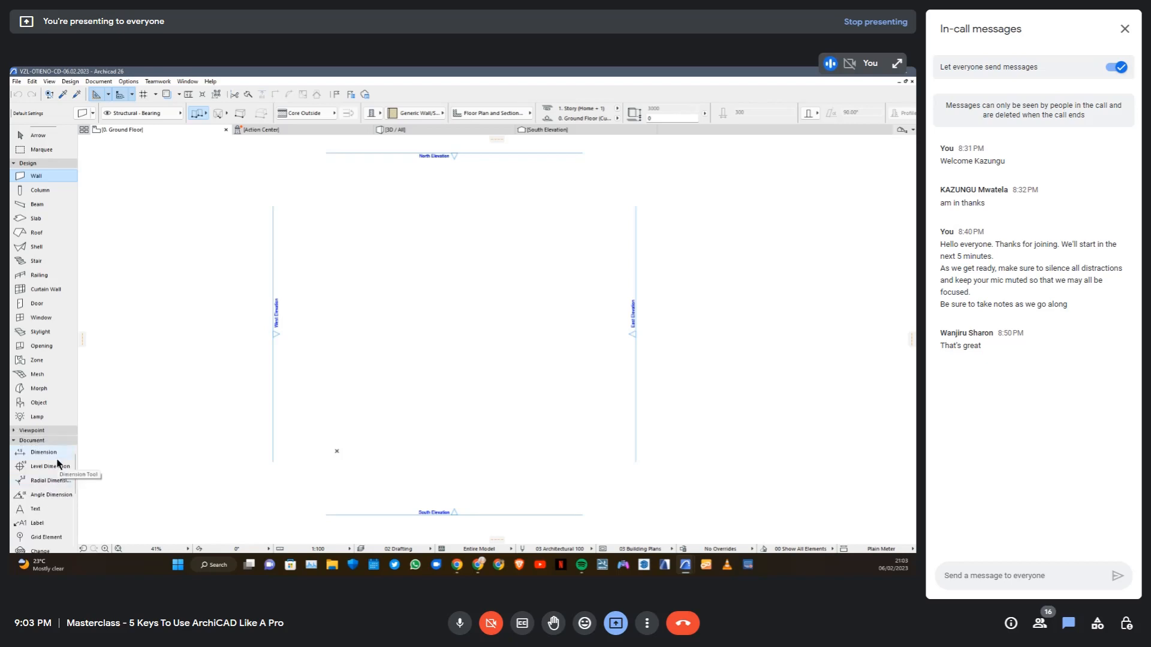
click(14, 441)
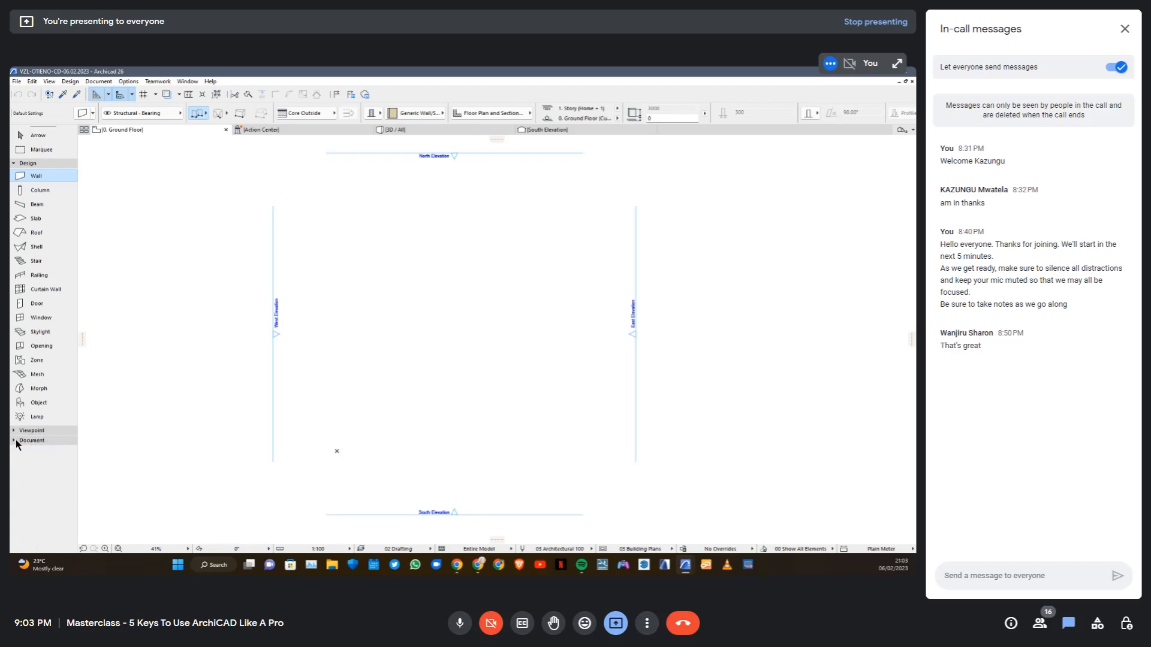
click(15, 430)
click(14, 527)
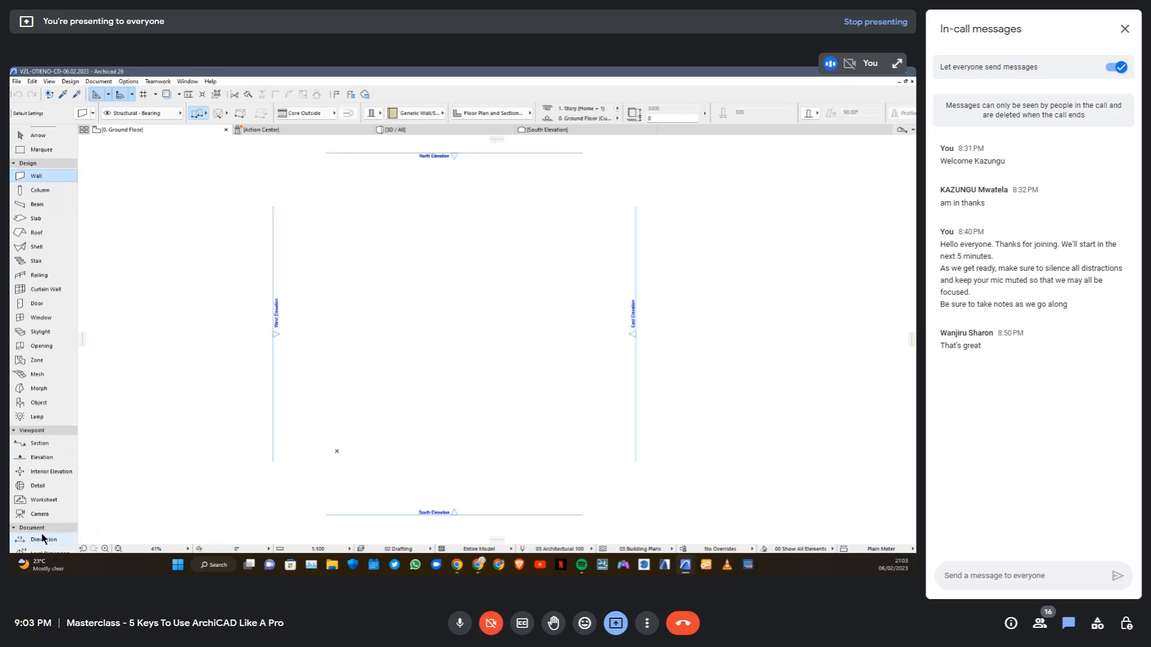
scroll(44, 538, down, 3)
scroll(46, 541, up, 3)
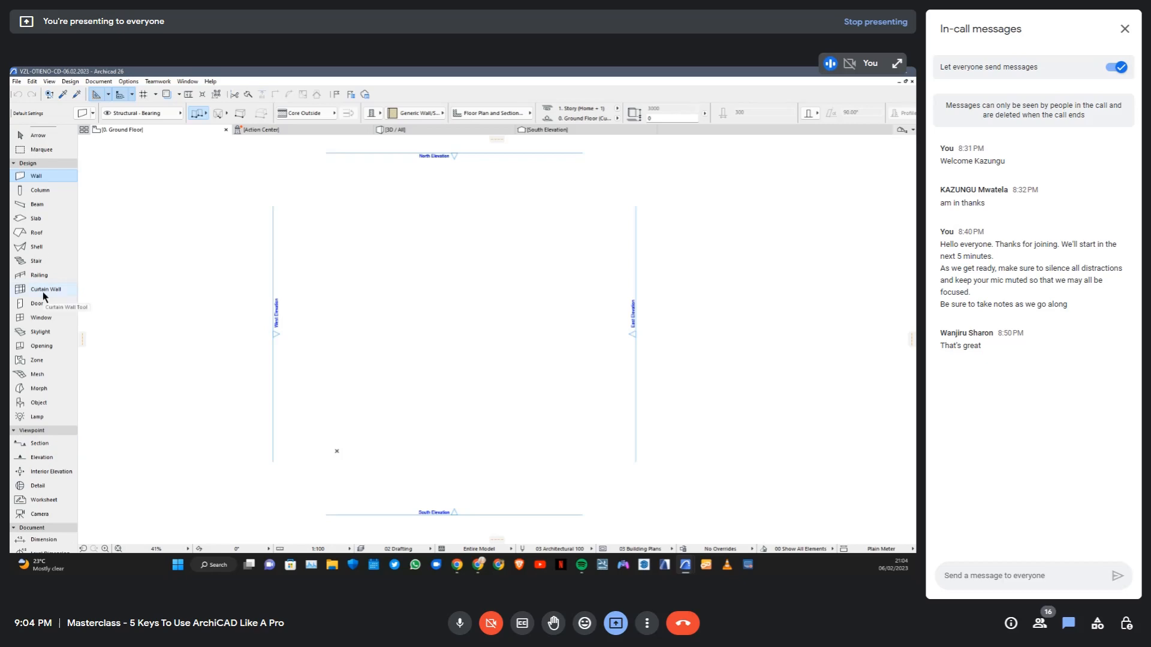
Open the Work Environment settings at the Toolbox page of the Tool Schemes and enlarge the dialog
click(132, 82)
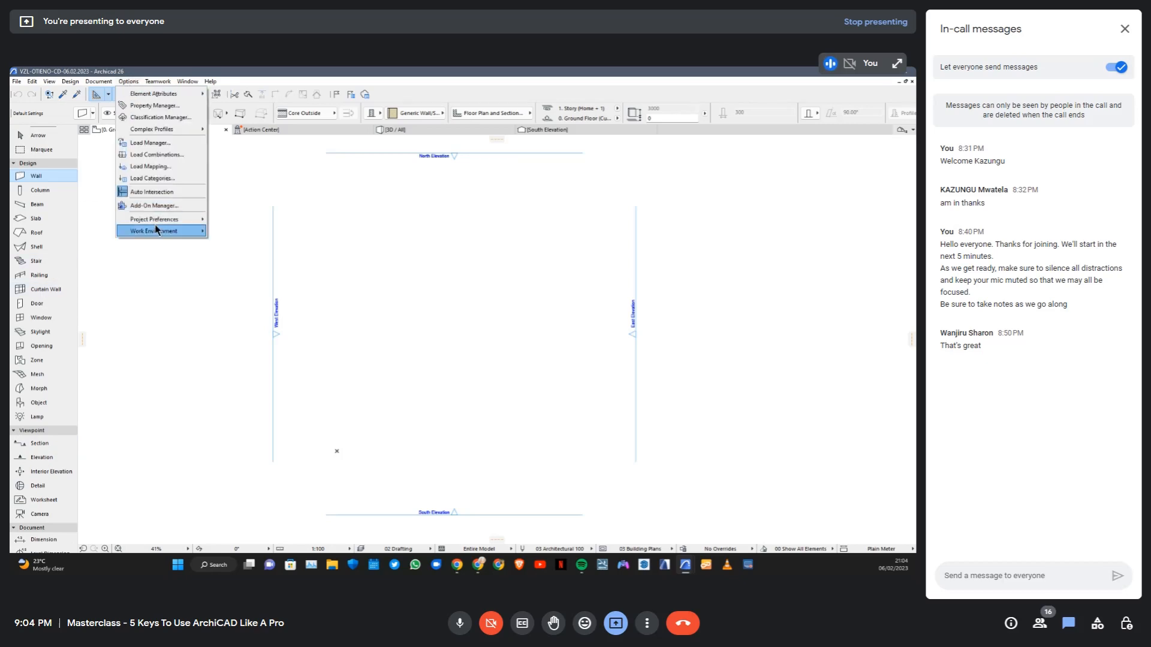
mouse_move(164, 230)
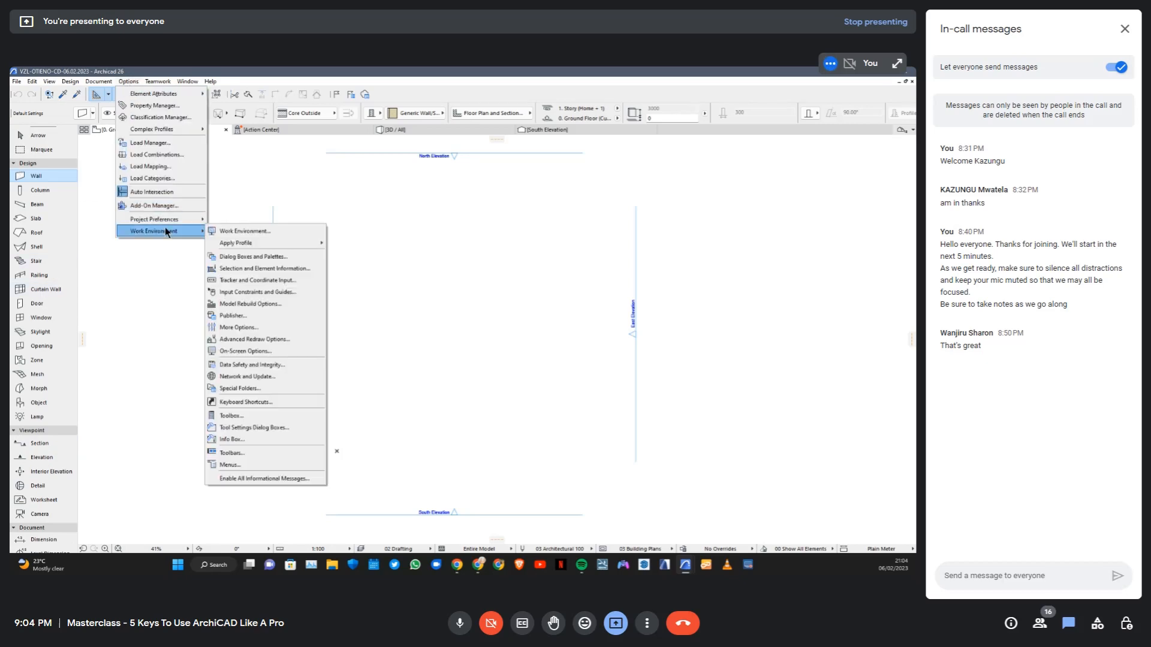
click(250, 232)
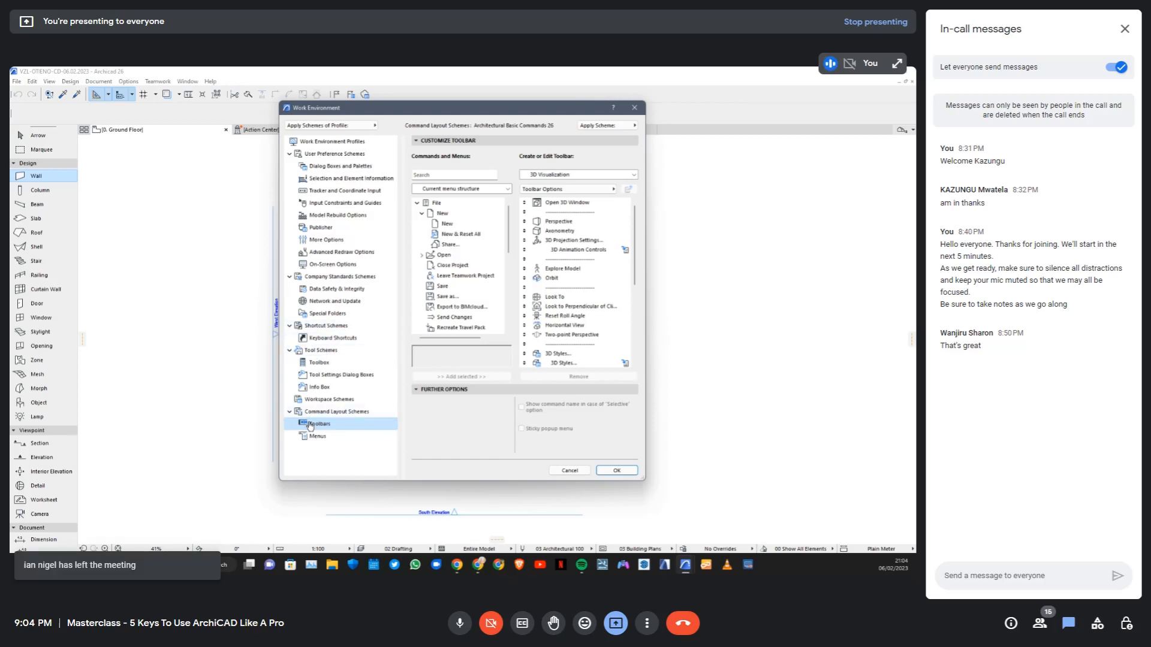
click(325, 353)
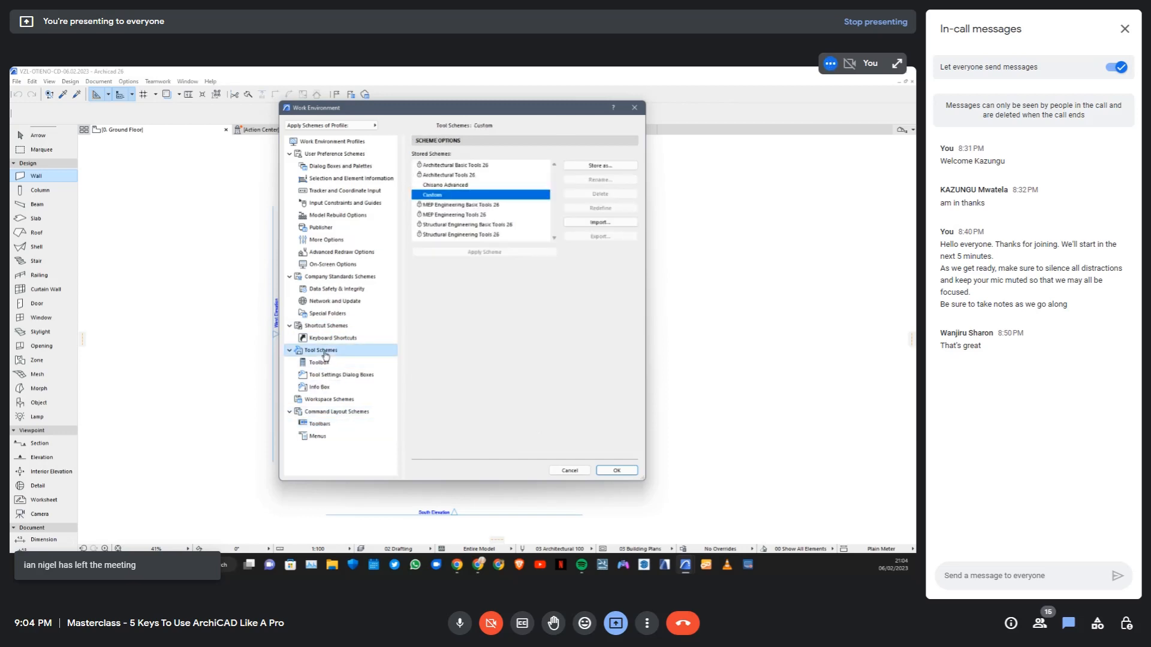
click(320, 362)
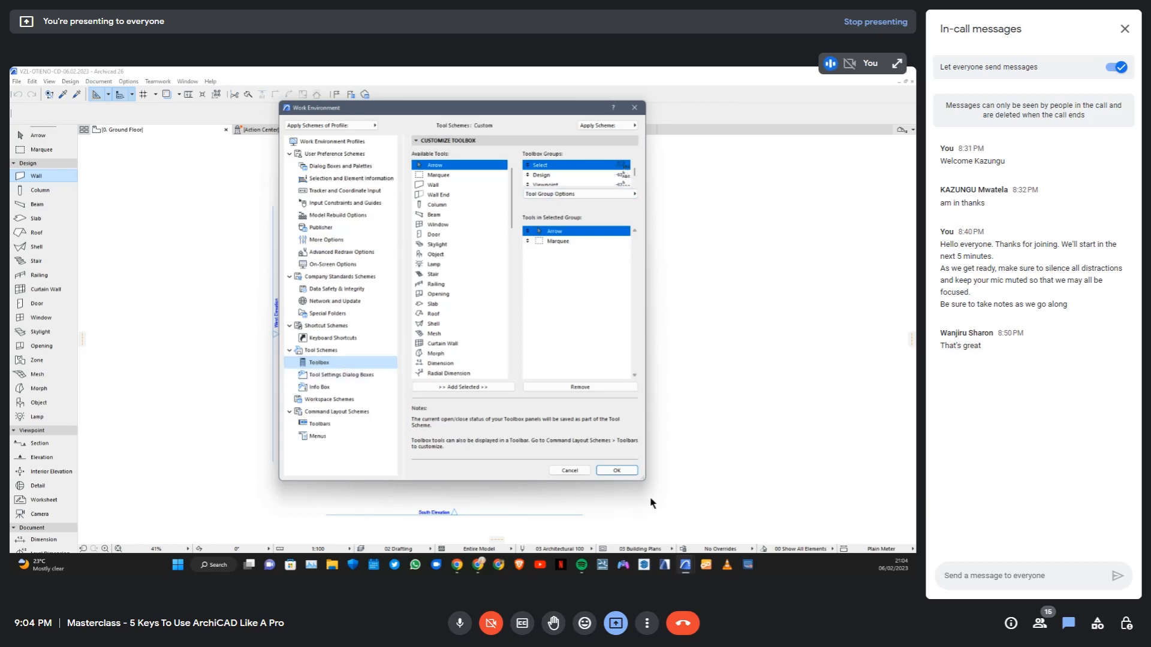
drag(643, 475, 736, 523)
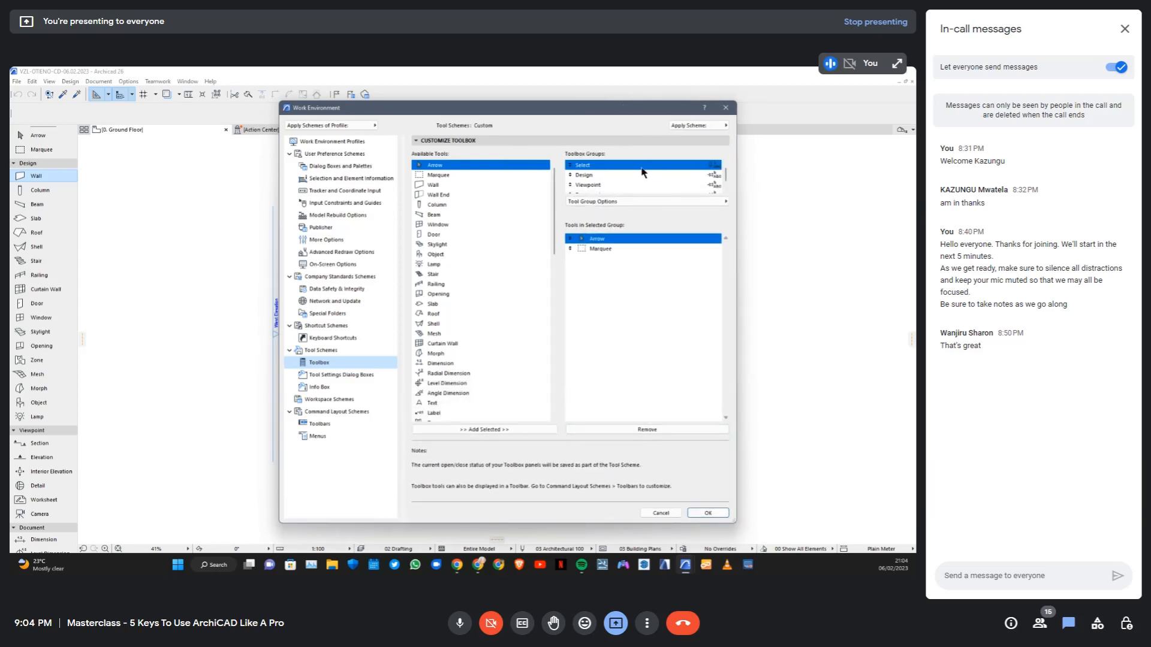
Toggle the tool display setting of the Design, Viewpoint and Document groups in the toolbox customization
mouse_move(726, 174)
mouse_down()
mouse_move(725, 186)
mouse_move(724, 169)
mouse_up()
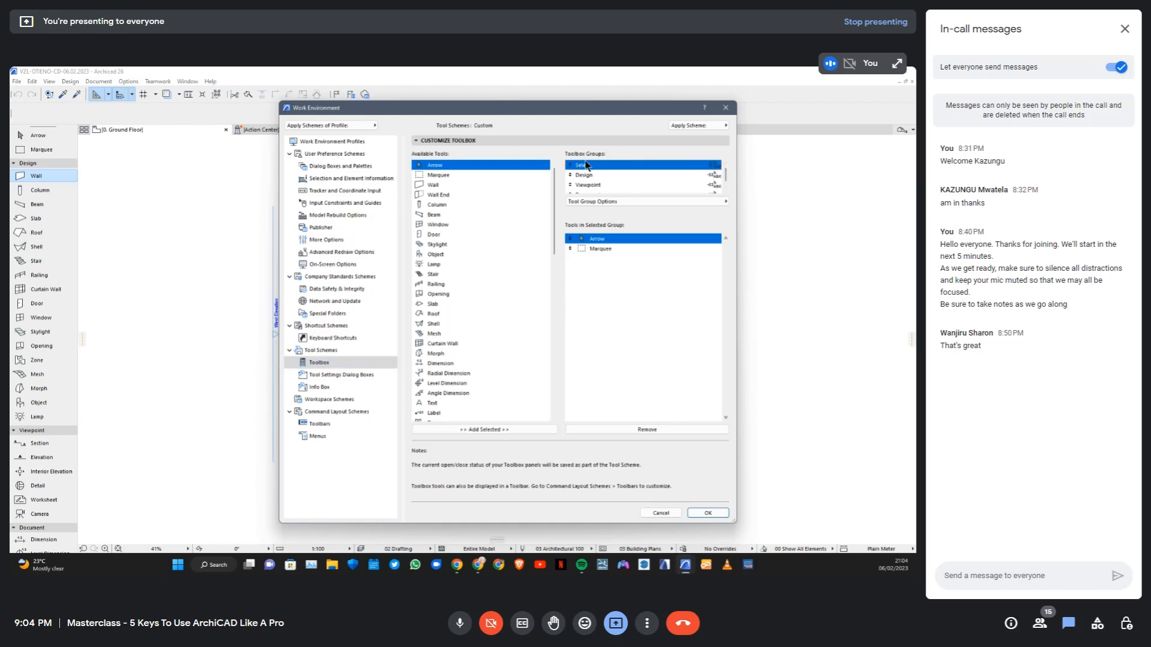
scroll(591, 183, down, 1)
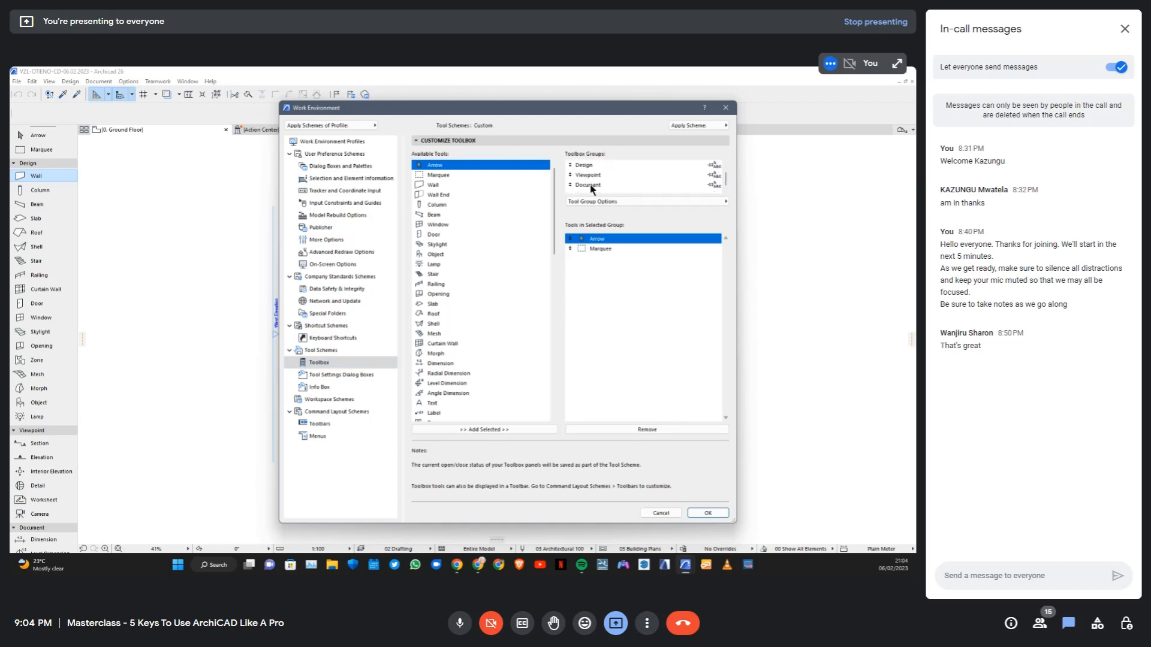
scroll(606, 184, up, 1)
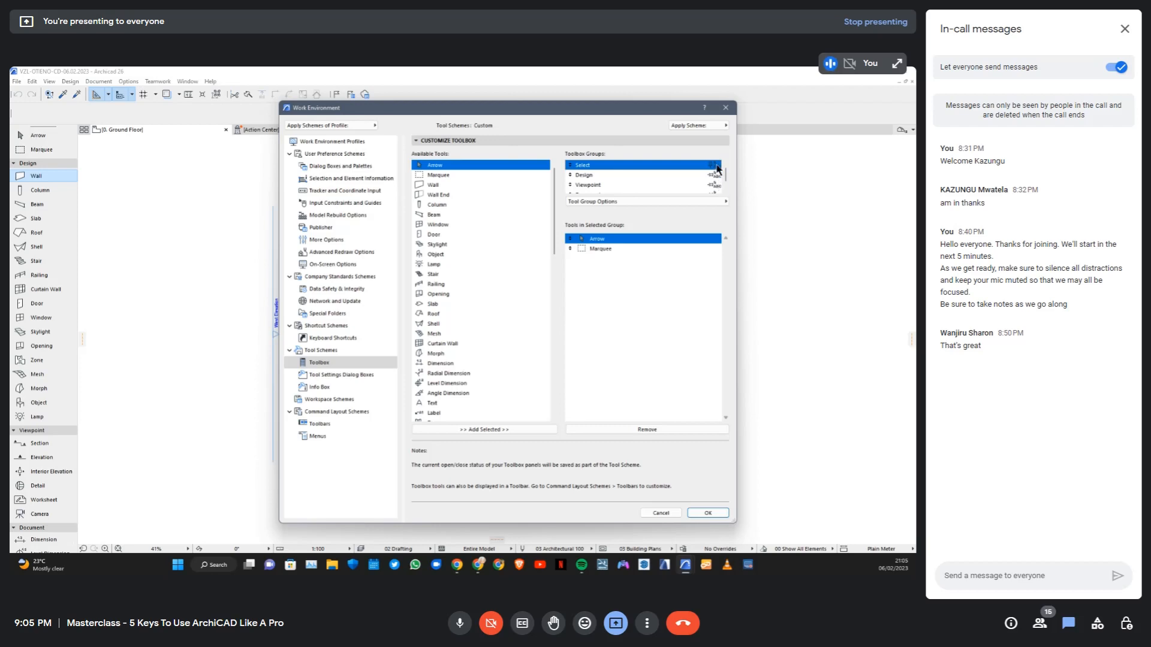
click(717, 175)
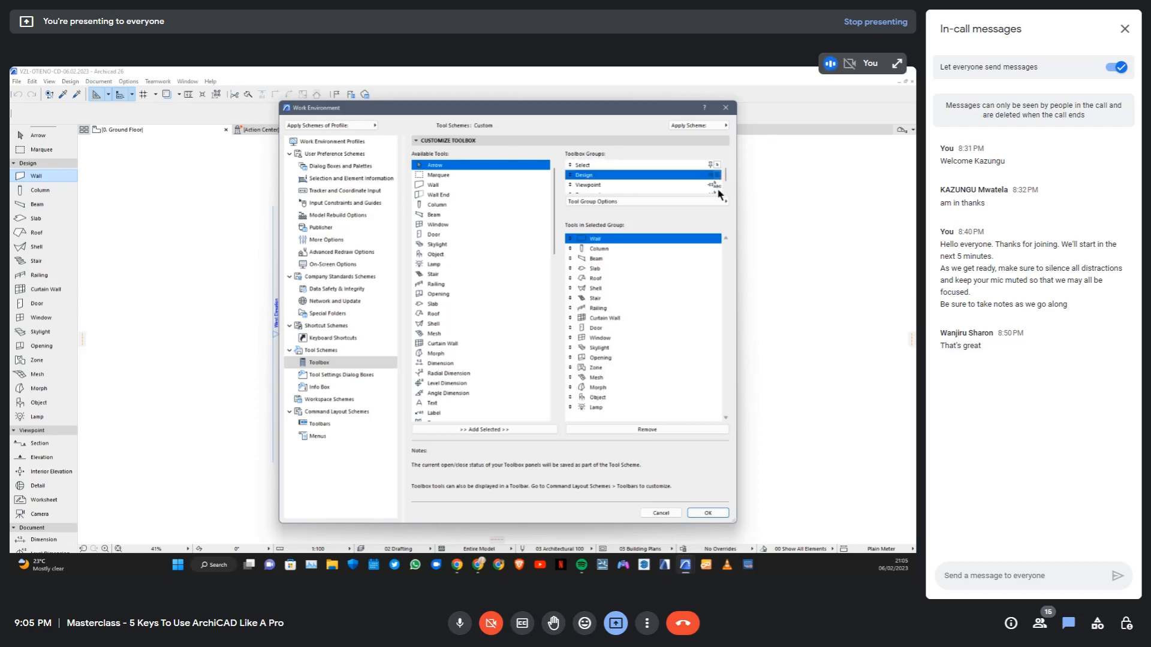
click(717, 185)
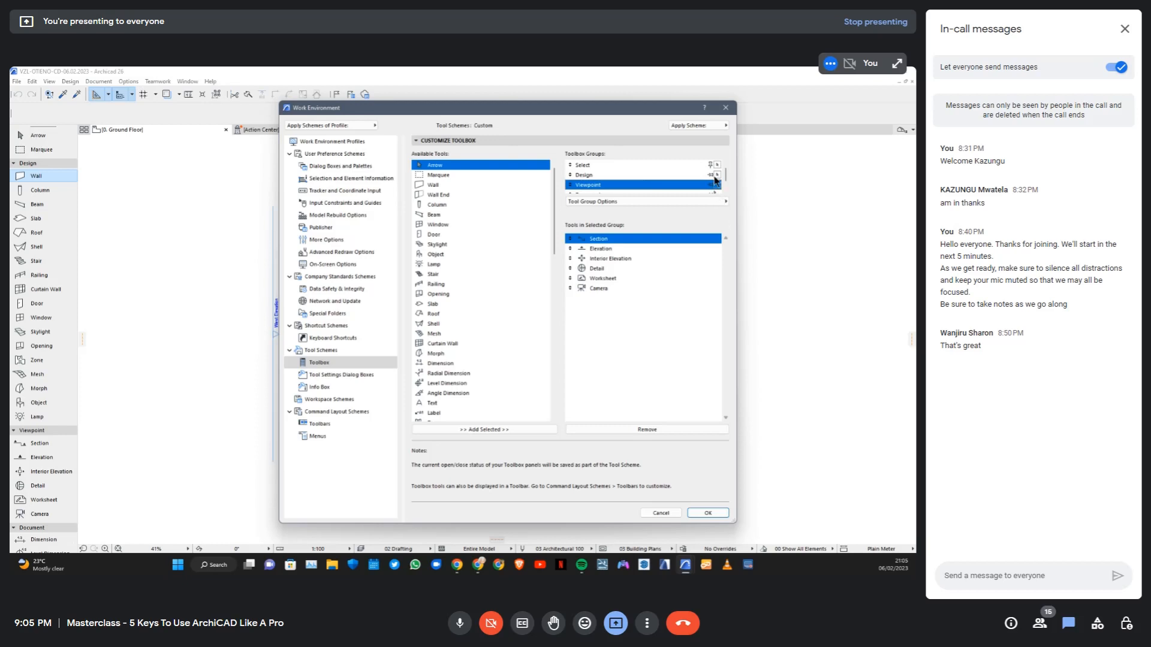
scroll(715, 187, down, 1)
click(717, 186)
scroll(714, 183, up, 1)
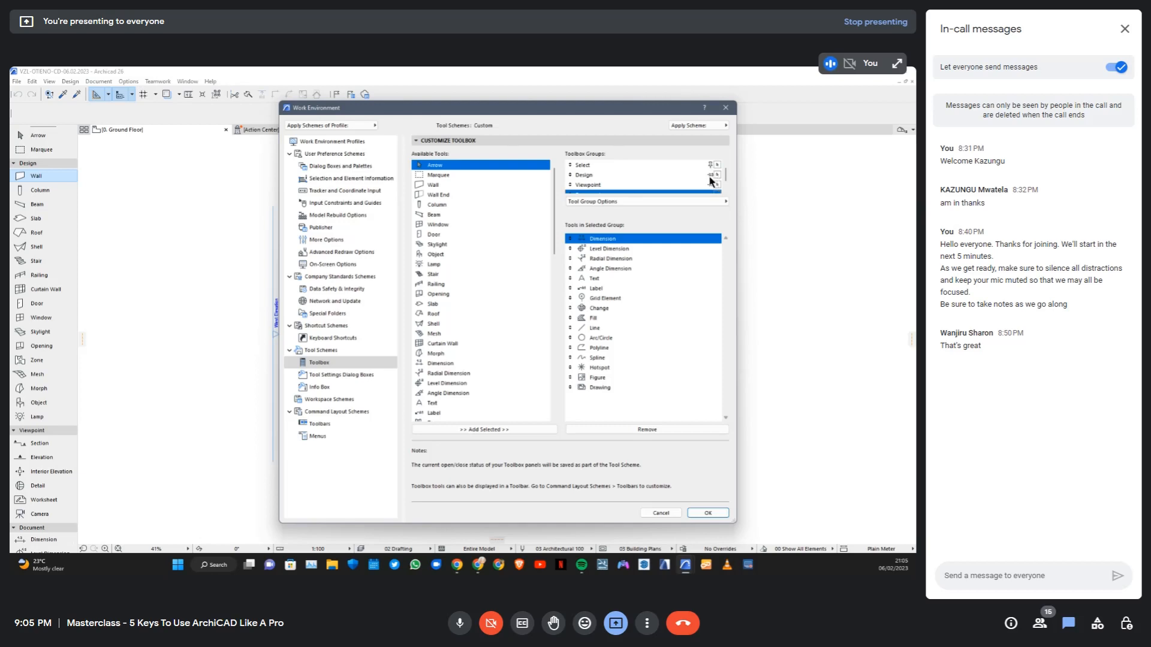
Set the Design, Viewpoint and Document toolbox groups to always stay open, and apply the Work Environment changes
click(710, 177)
click(710, 186)
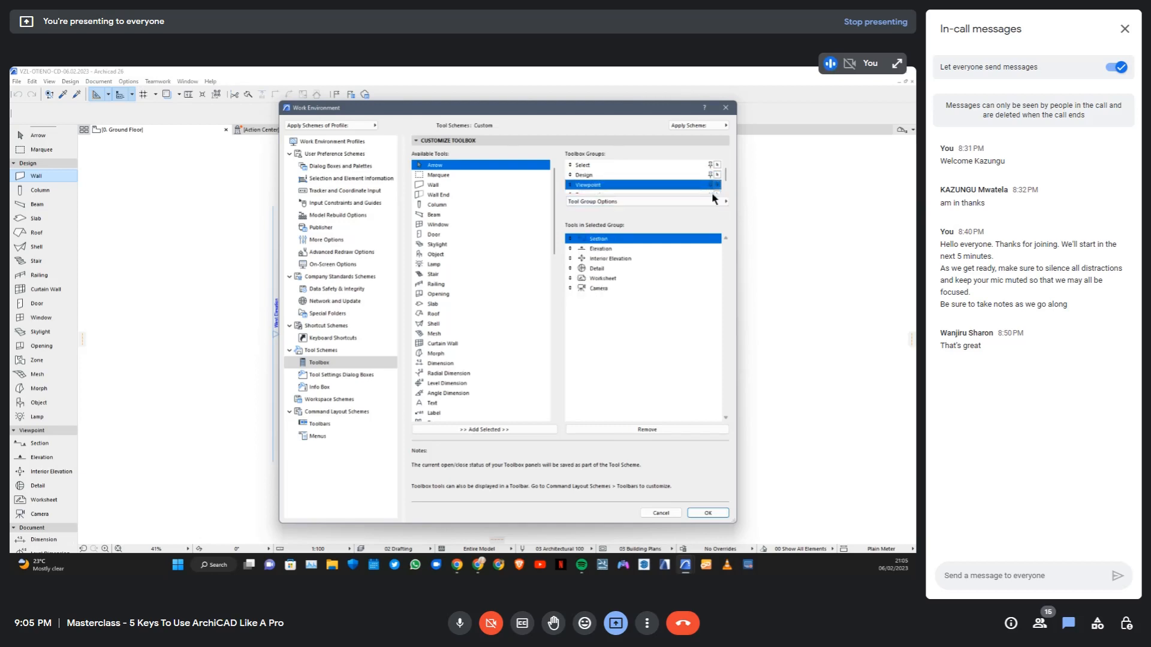
scroll(710, 186, down, 1)
click(711, 187)
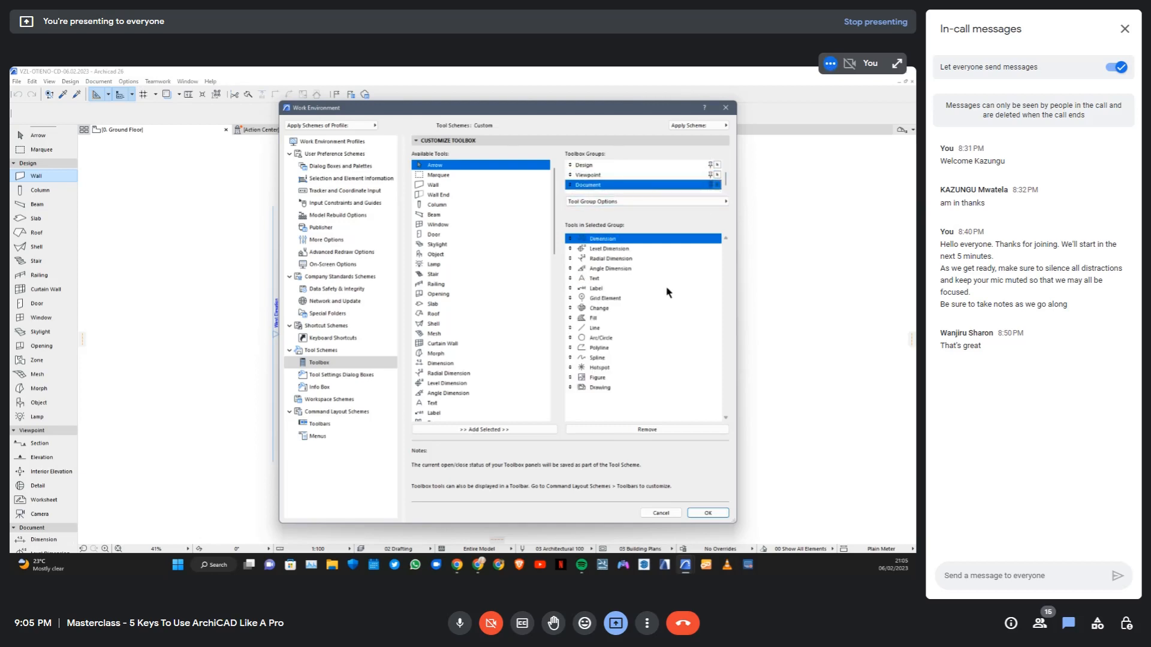
click(707, 512)
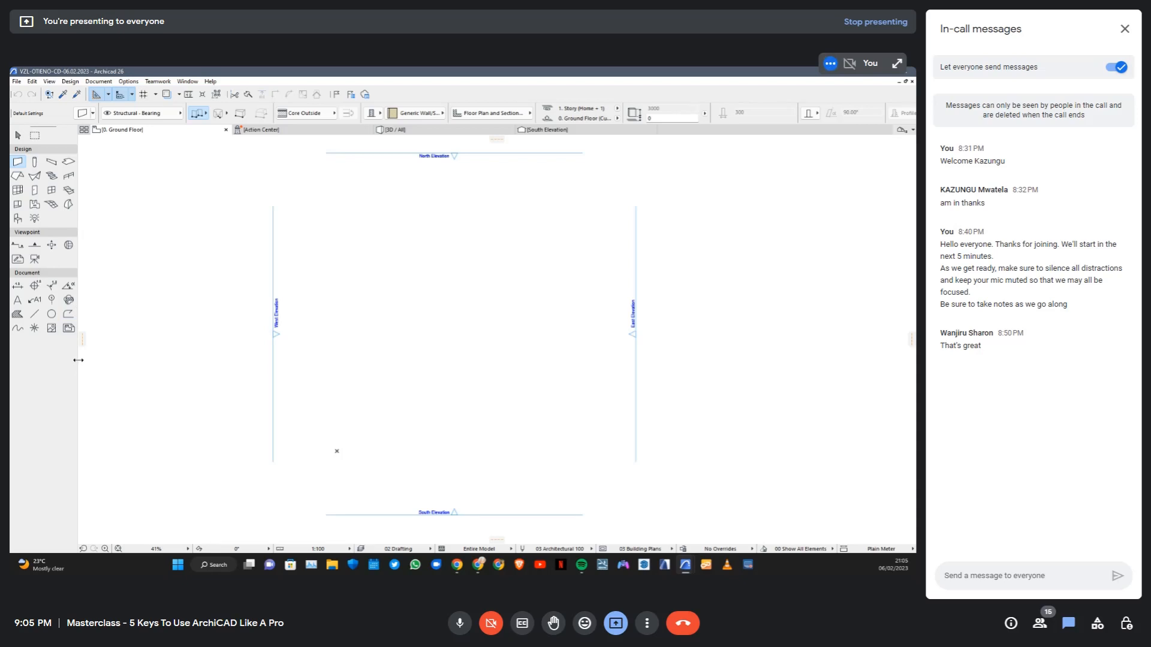
Narrow the docked Toolbox to a single column, and widen it to show two compact columns of tool icons
drag(78, 359, 40, 360)
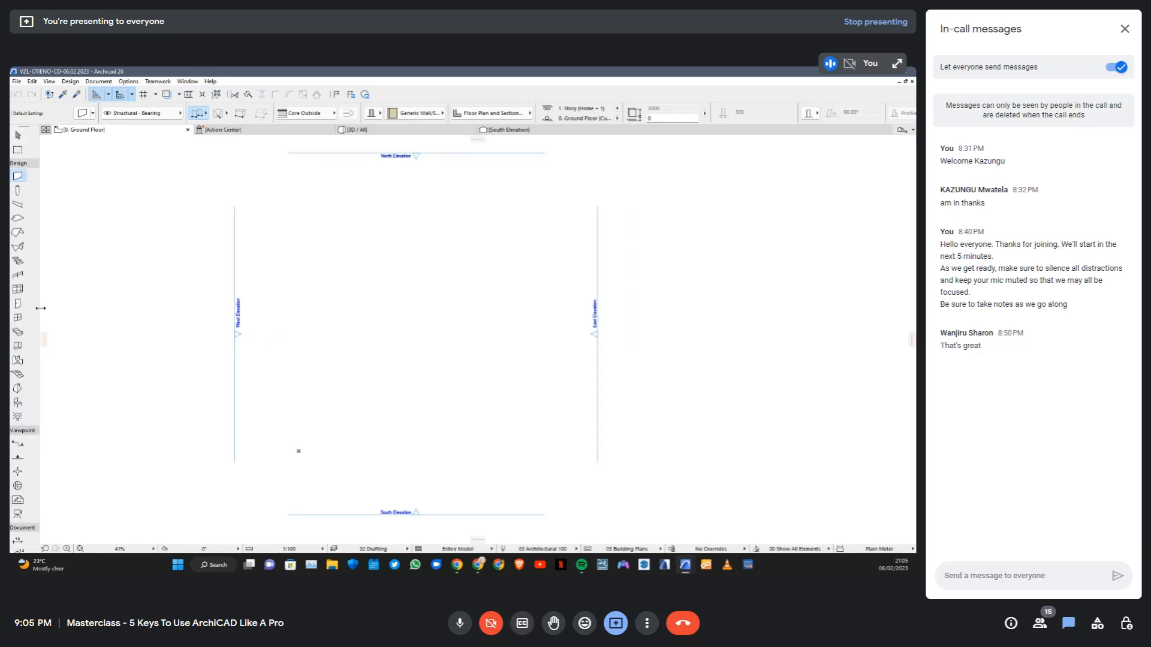
drag(40, 308, 53, 309)
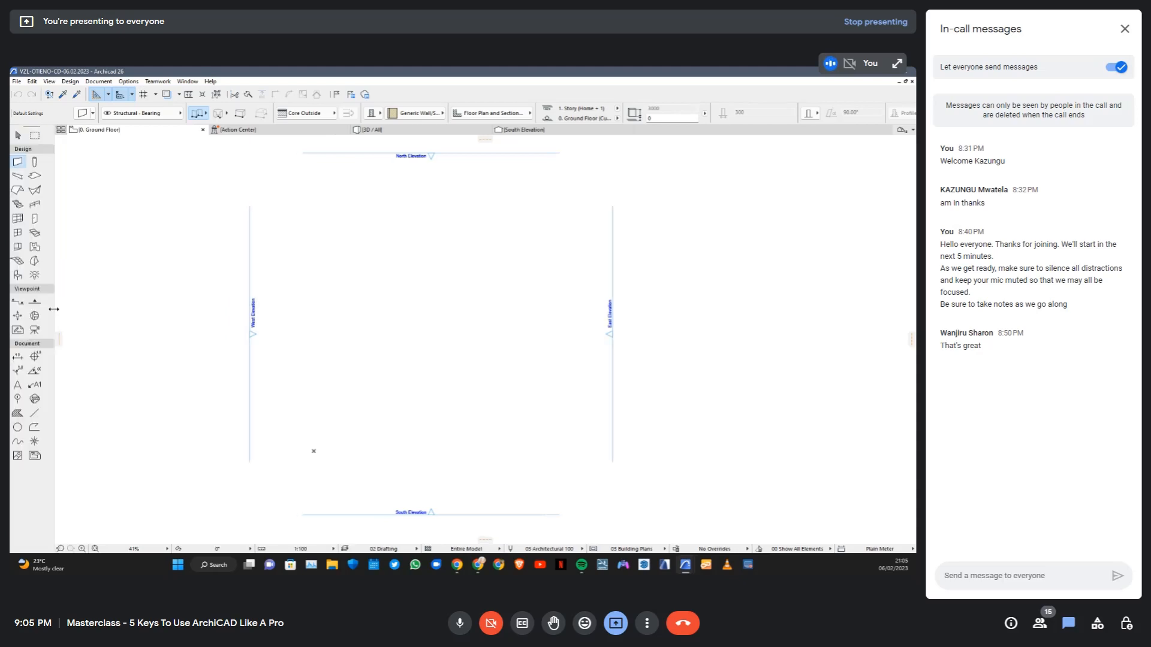
drag(54, 244, 50, 244)
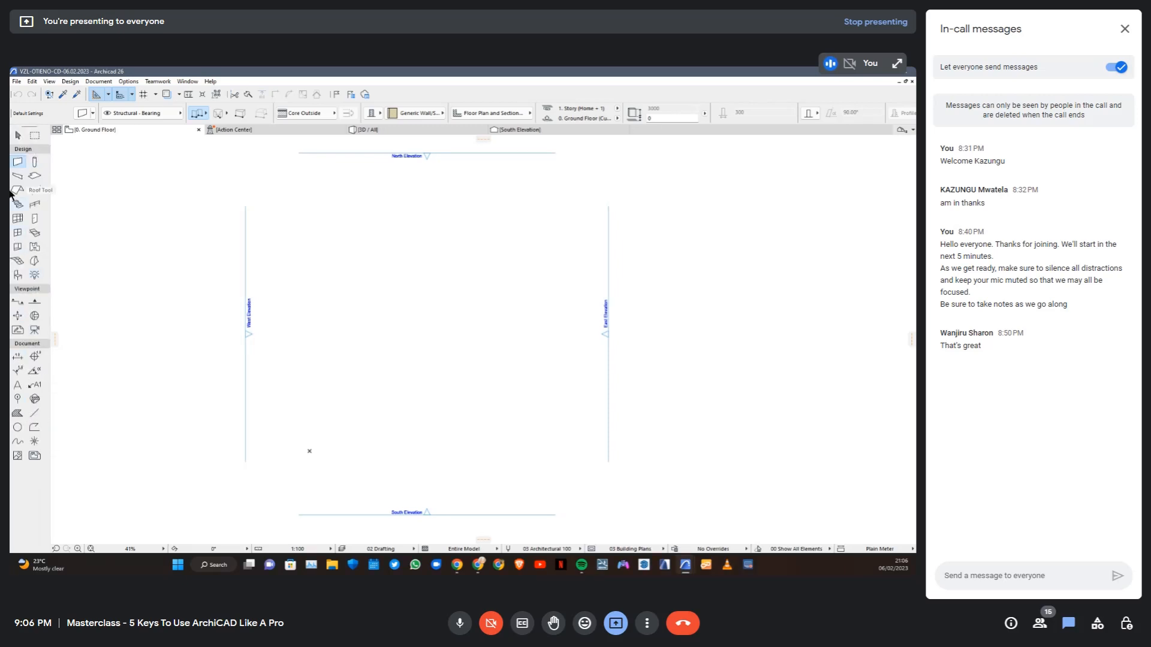
Reopen the Toolbox customization in the Work Environment settings and create a new tool group named Basic Design
click(128, 82)
mouse_move(165, 232)
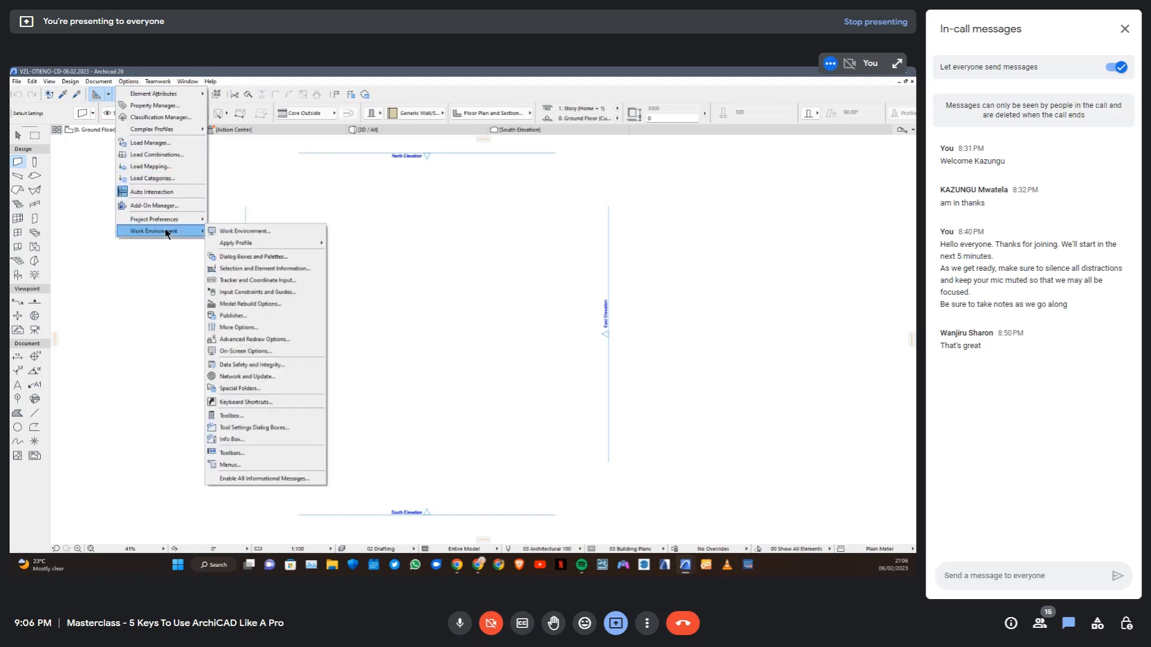
click(270, 231)
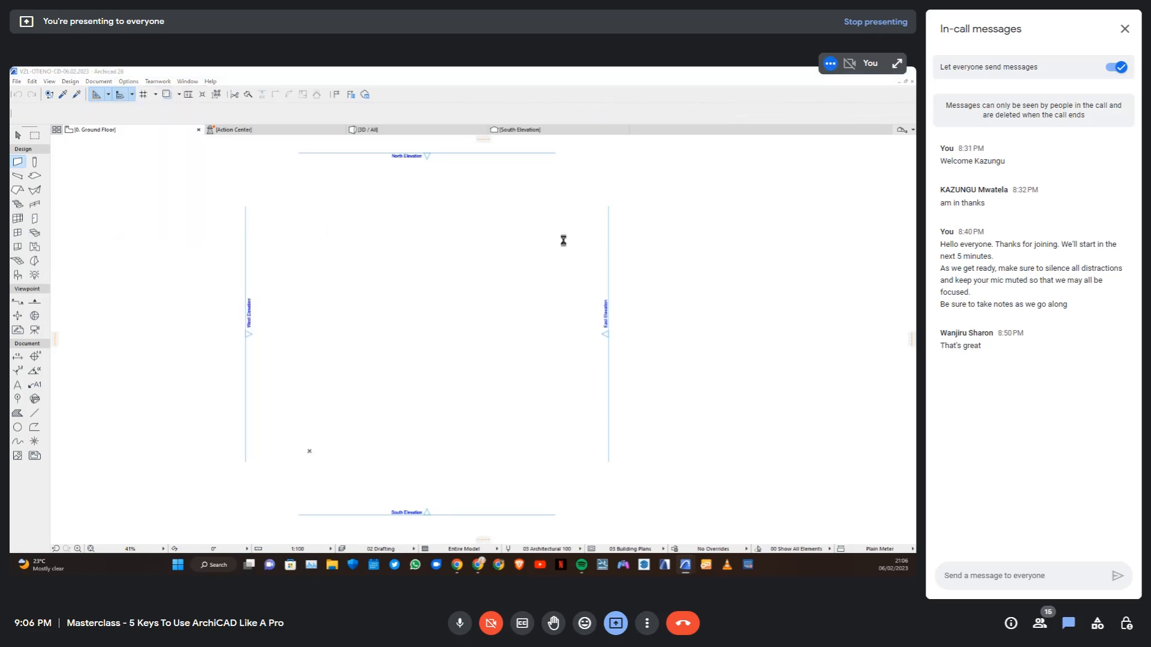
click(704, 202)
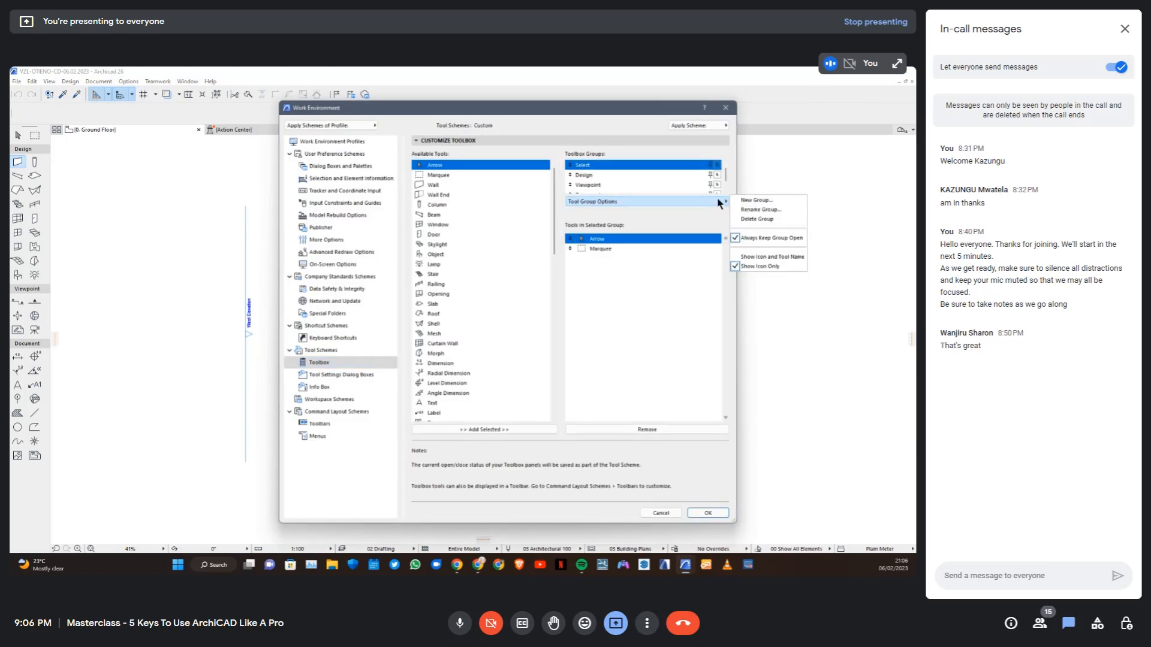
click(593, 175)
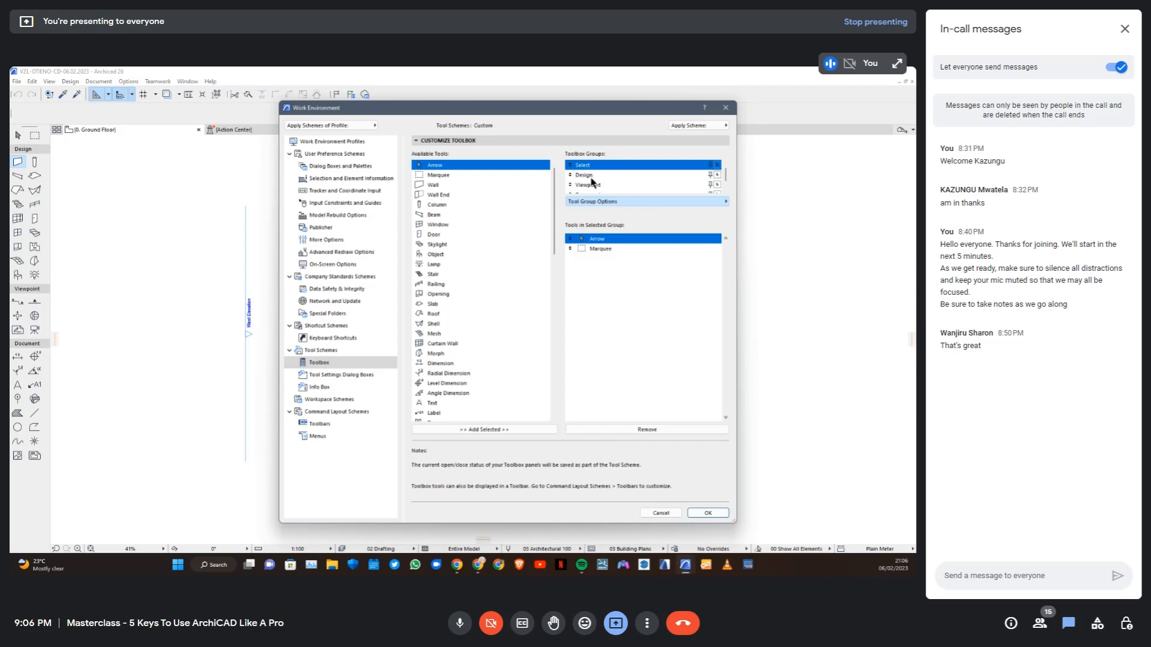
click(594, 176)
click(703, 200)
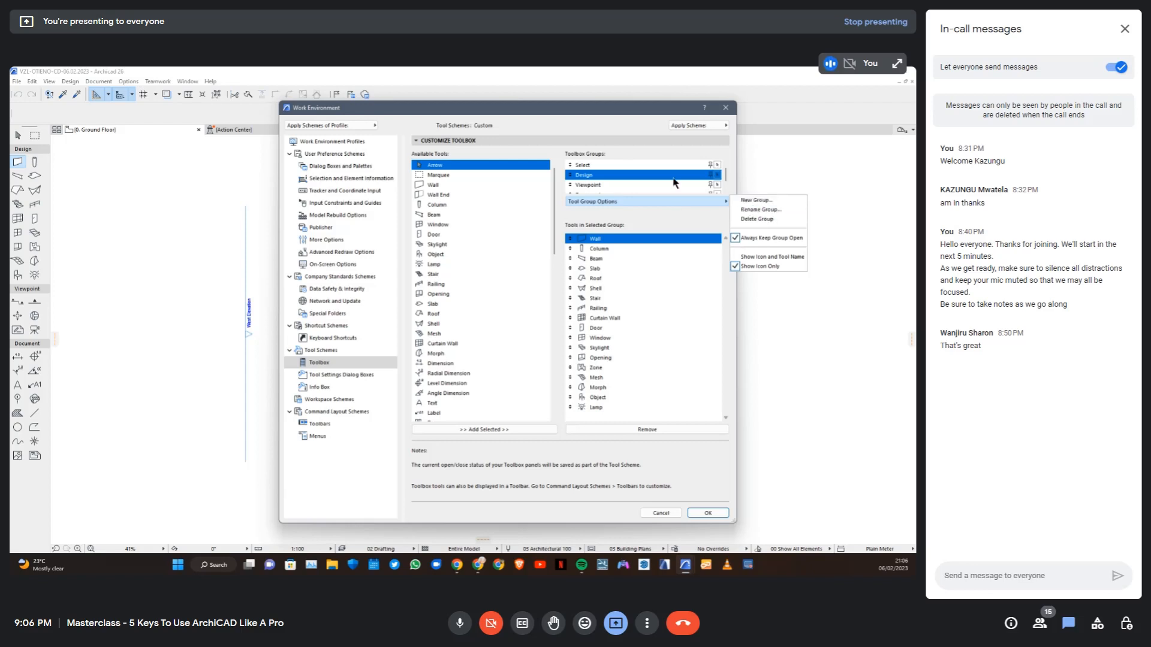
click(753, 204)
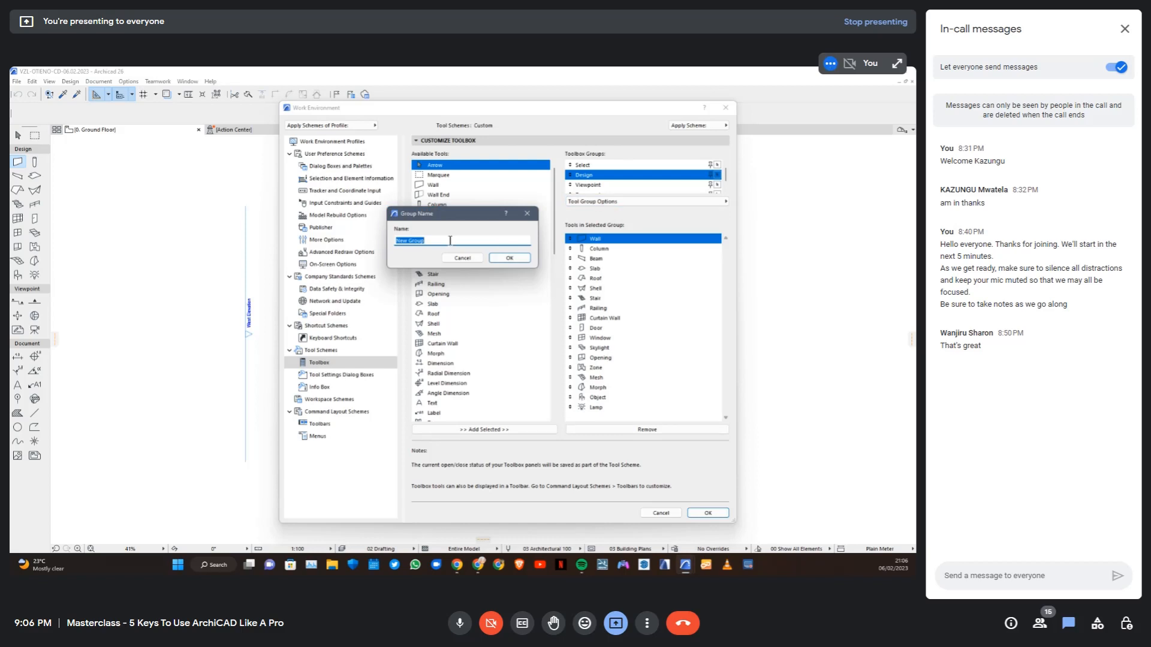
text(P)
click(509, 258)
scroll(594, 169, up, 2)
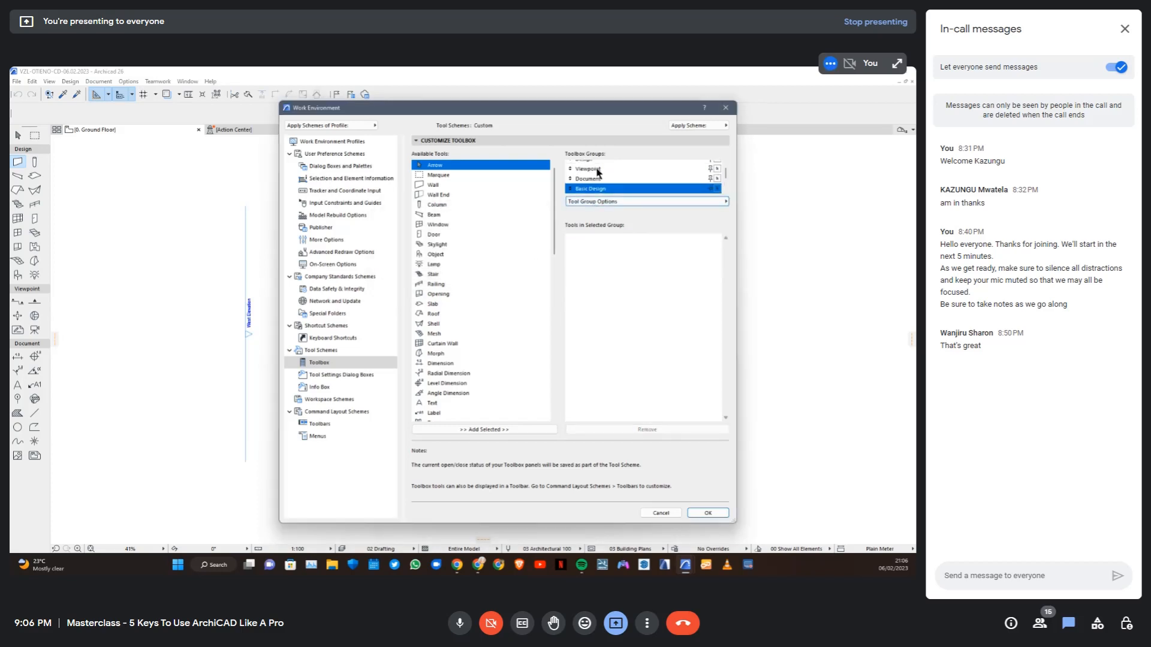
scroll(595, 169, down, 2)
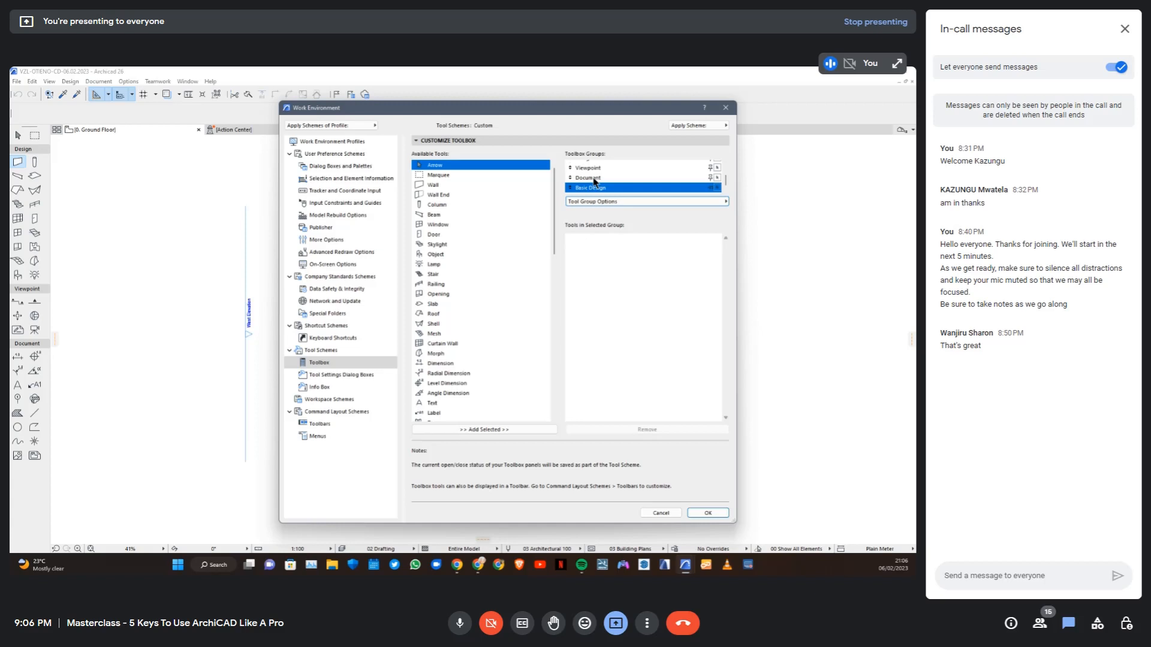
Add the Wall, Column, Beam, Window, Door, Object, Slab and Roof tools to the Basic Design group
click(434, 185)
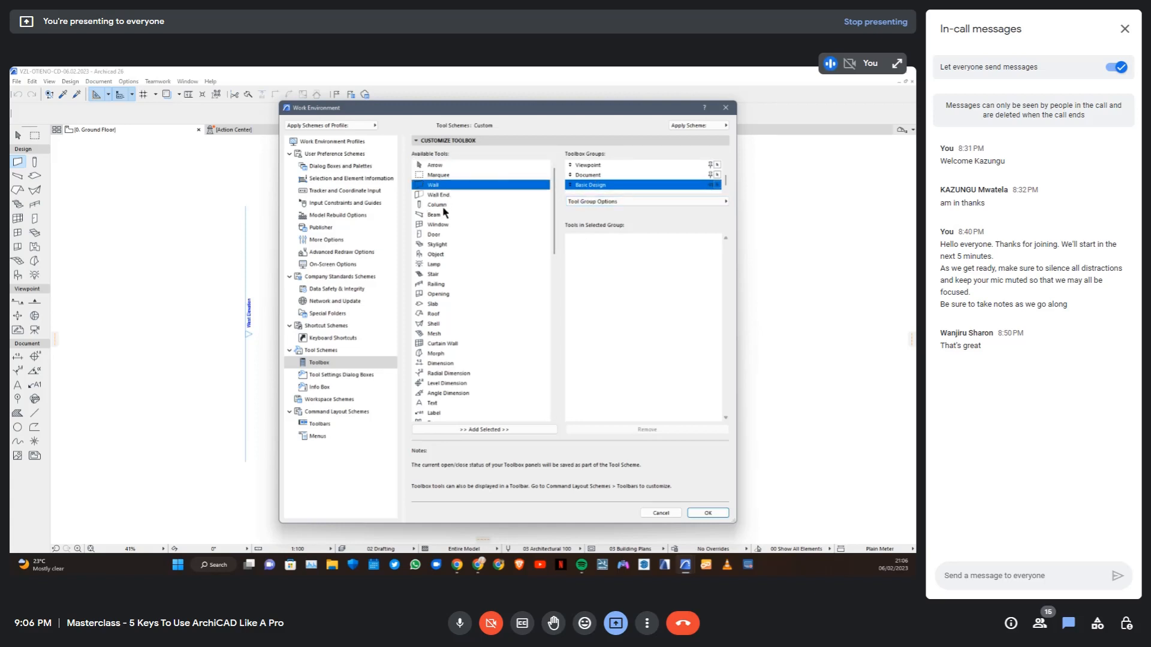
ctrl+click(441, 205)
ctrl+click(442, 215)
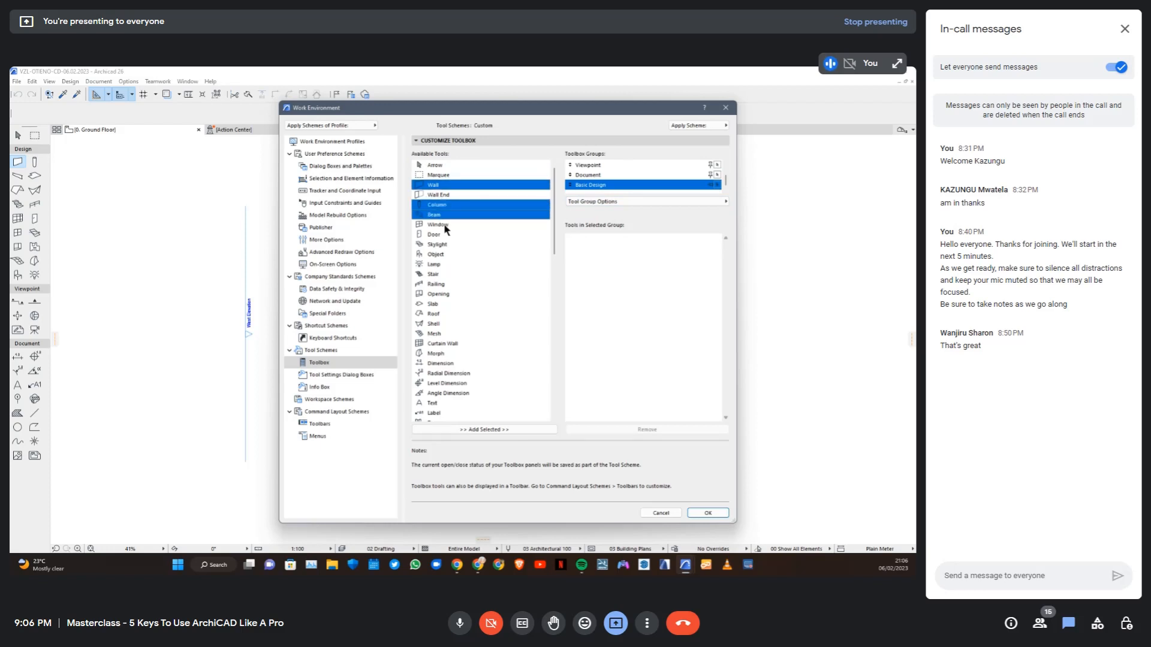
ctrl+click(444, 224)
ctrl+click(444, 234)
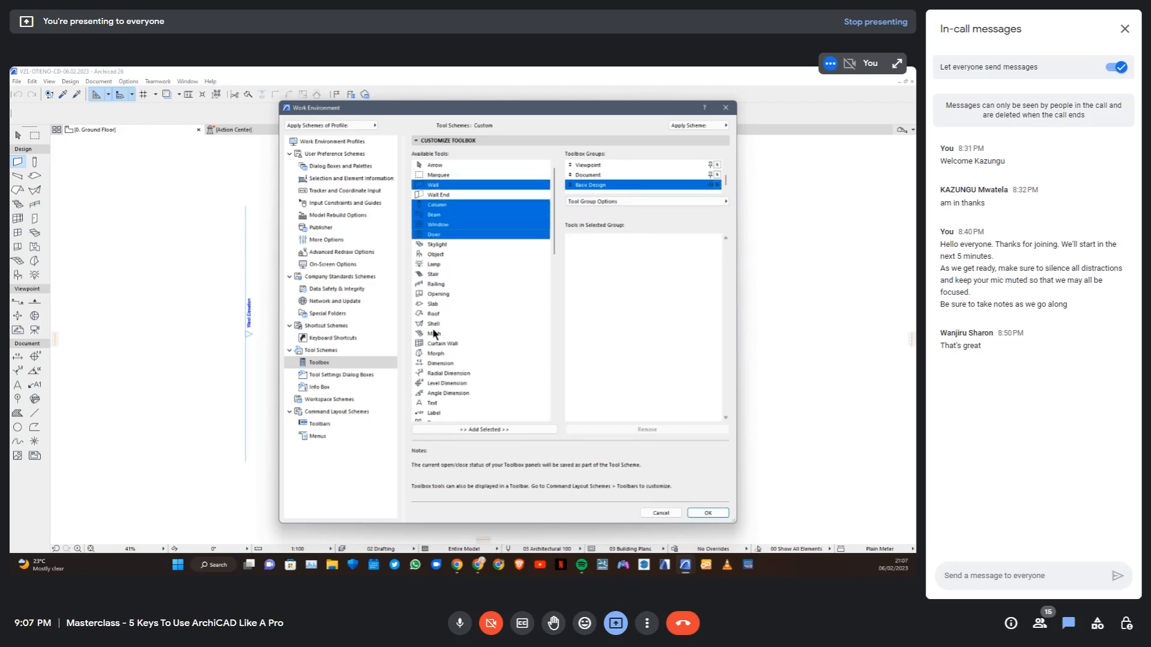
ctrl+click(436, 255)
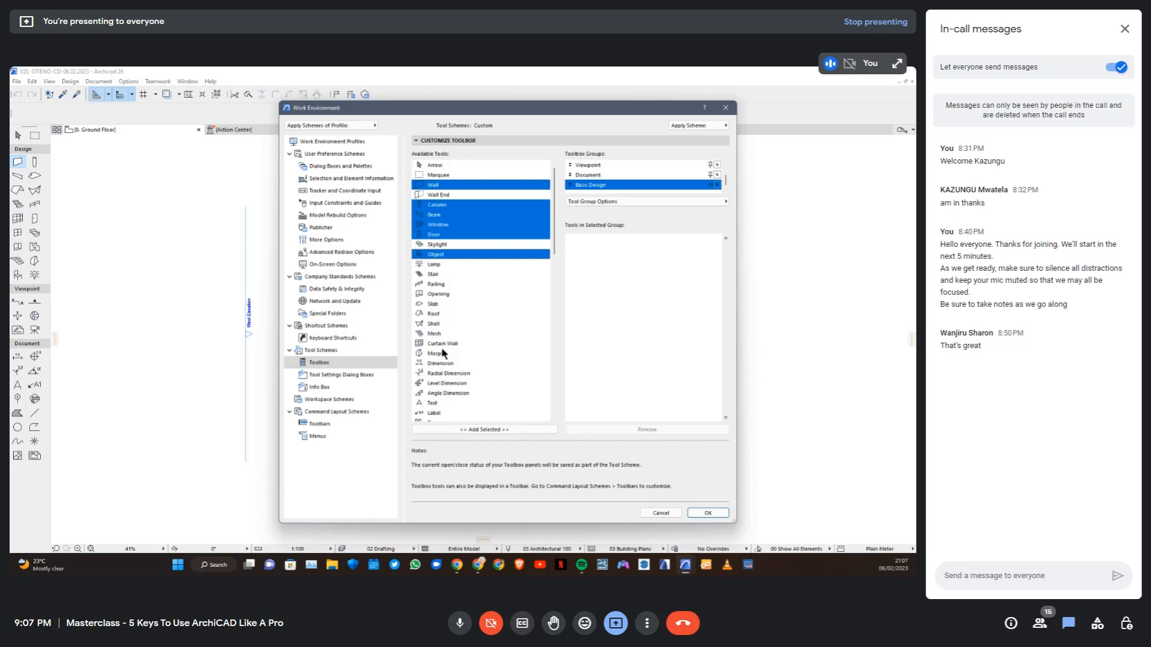
ctrl+click(437, 312)
ctrl+click(440, 304)
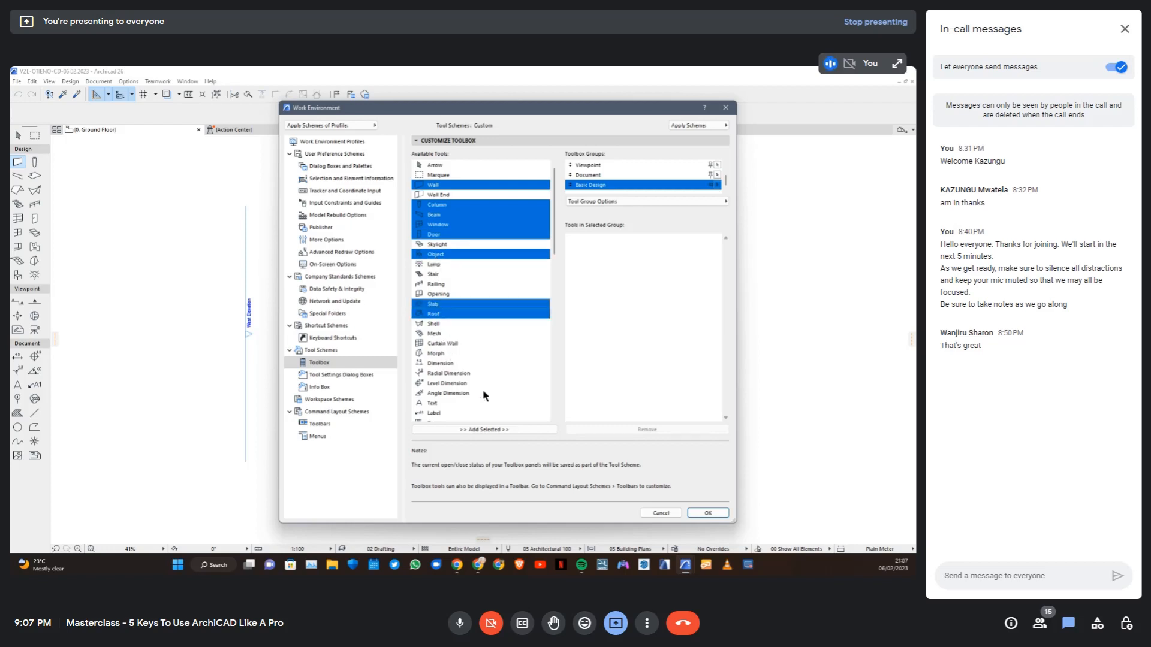
click(499, 430)
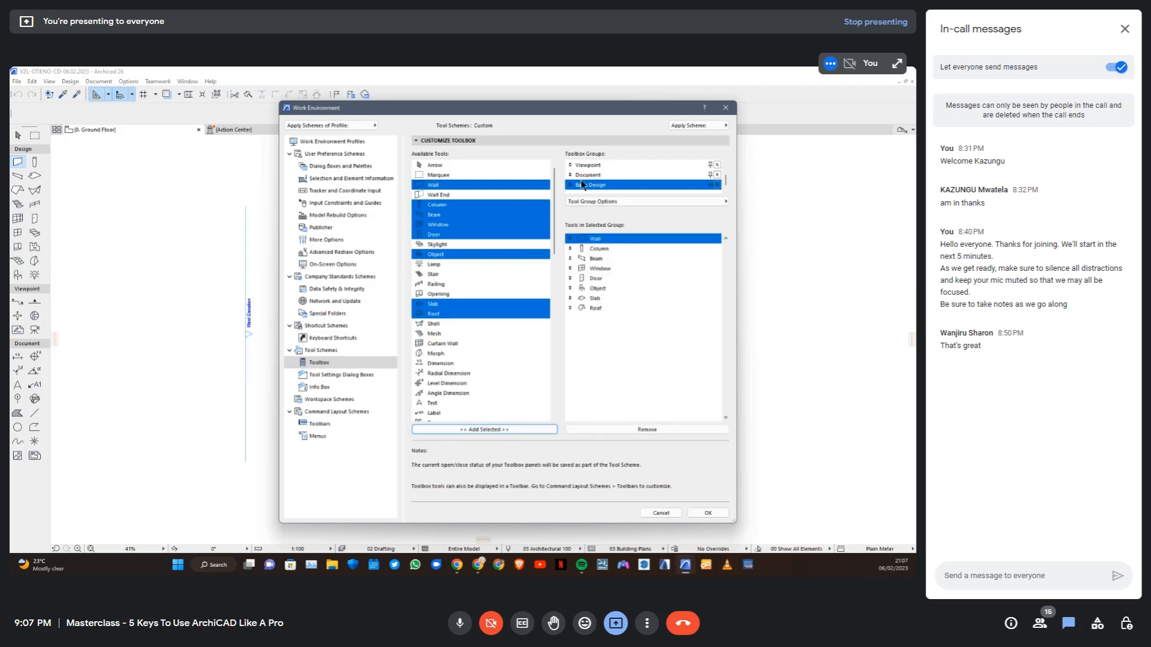
click(631, 317)
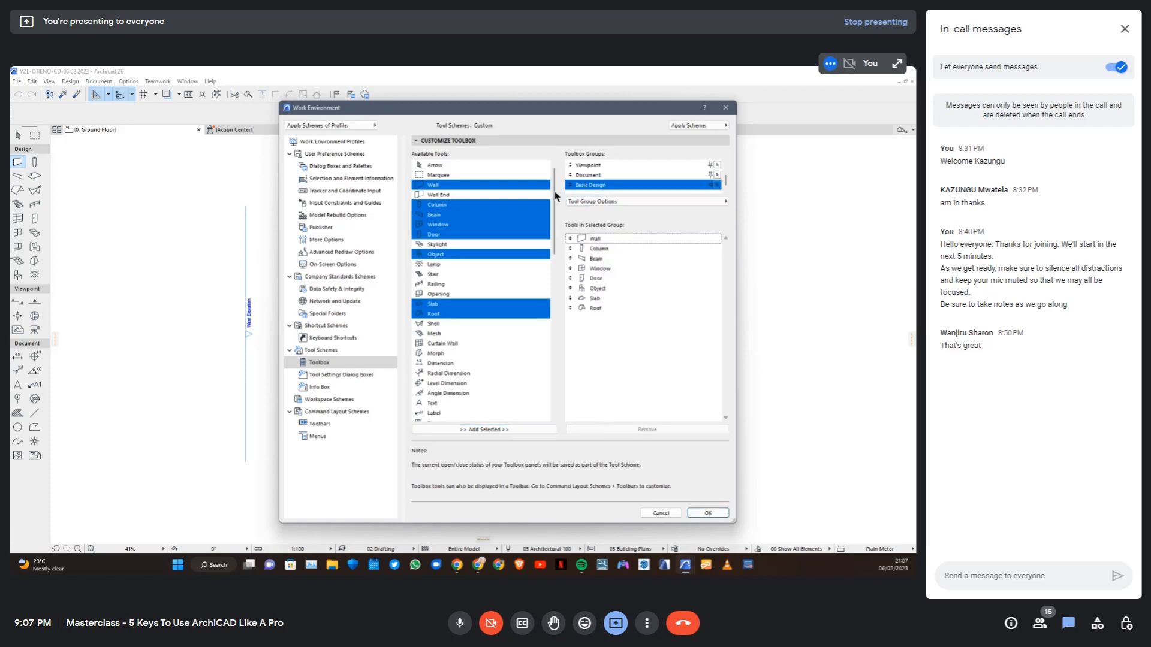
Rename the Design toolbox group to Complex Design
scroll(595, 178, up, 2)
click(590, 176)
click(643, 201)
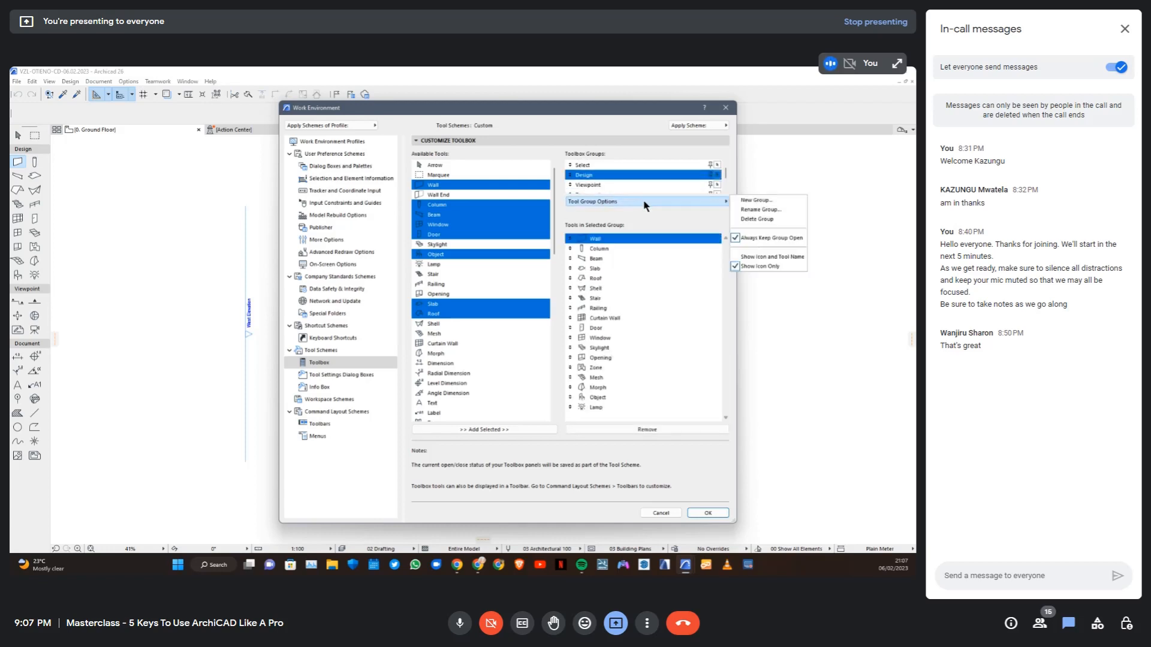
click(750, 211)
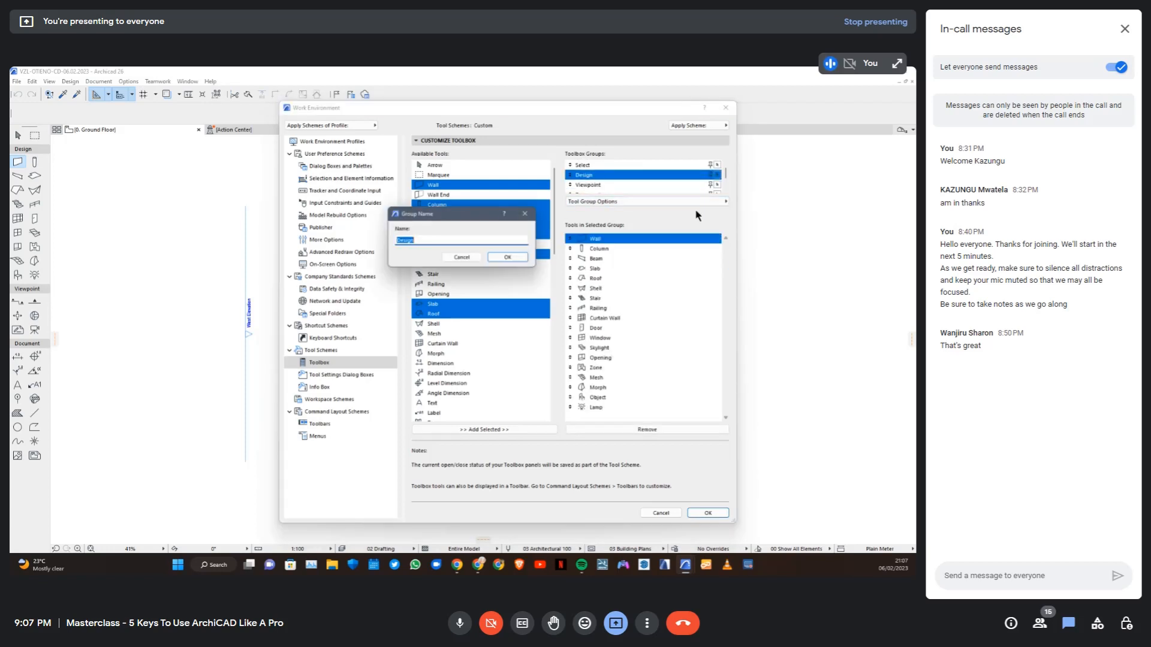
click(396, 242)
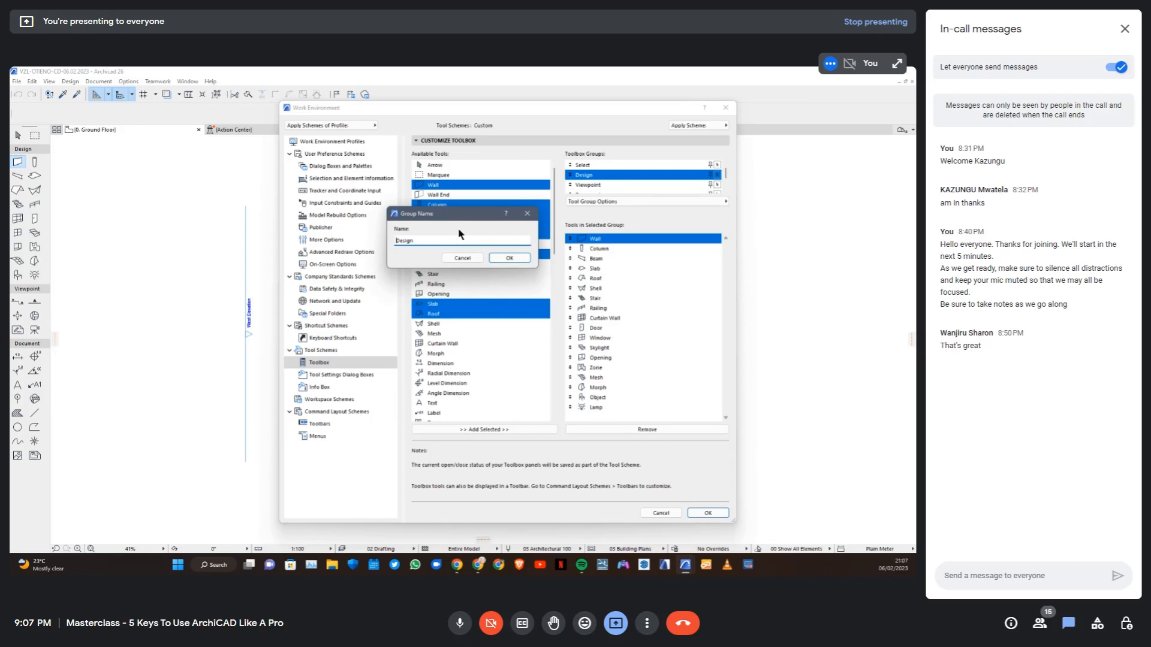
text(Complex)
click(593, 280)
click(510, 258)
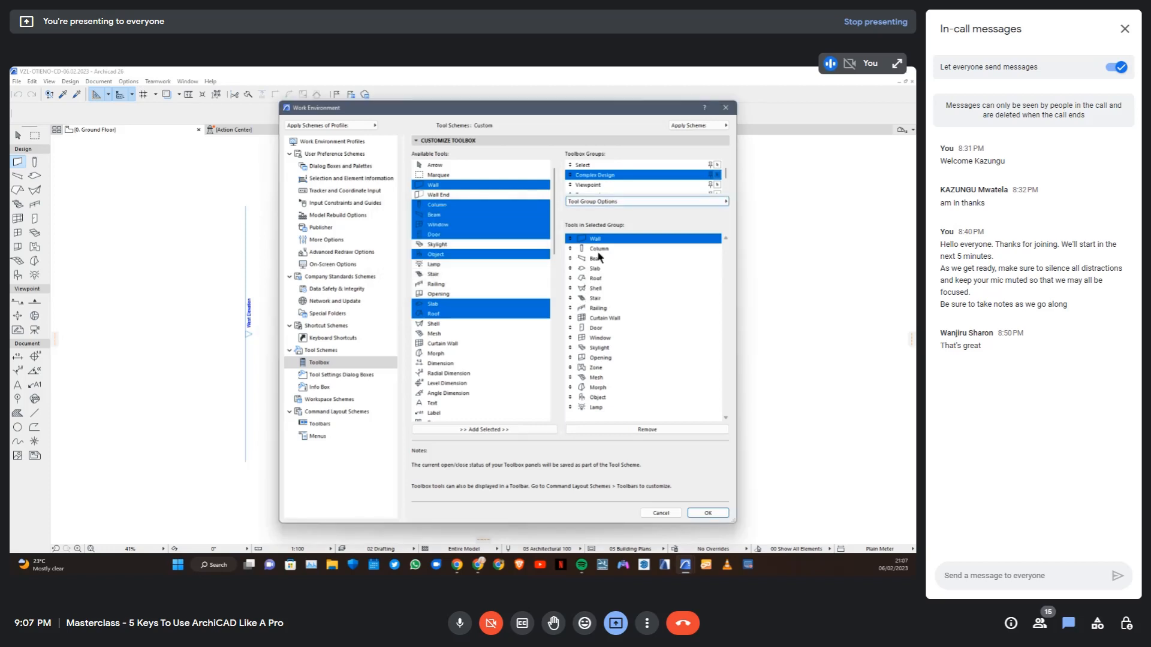
Remove the Wall, Column, Beam, Slab, Roof, Door and Window tools from the Complex Design group
drag(598, 244, 597, 280)
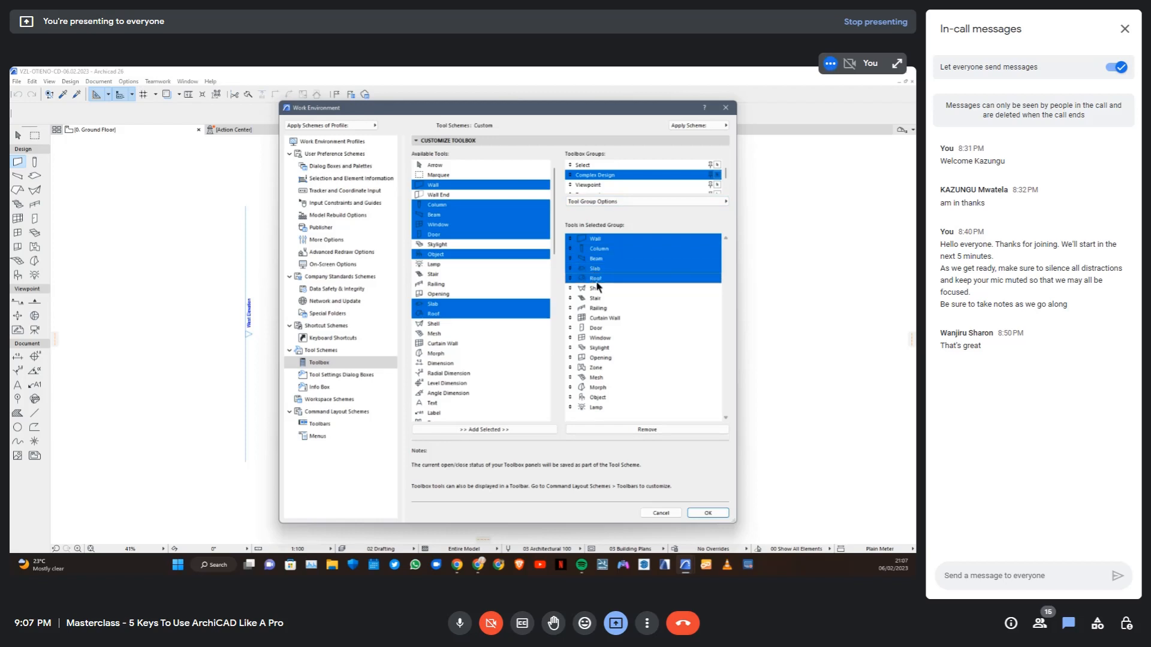
ctrl+click(599, 328)
ctrl+click(601, 338)
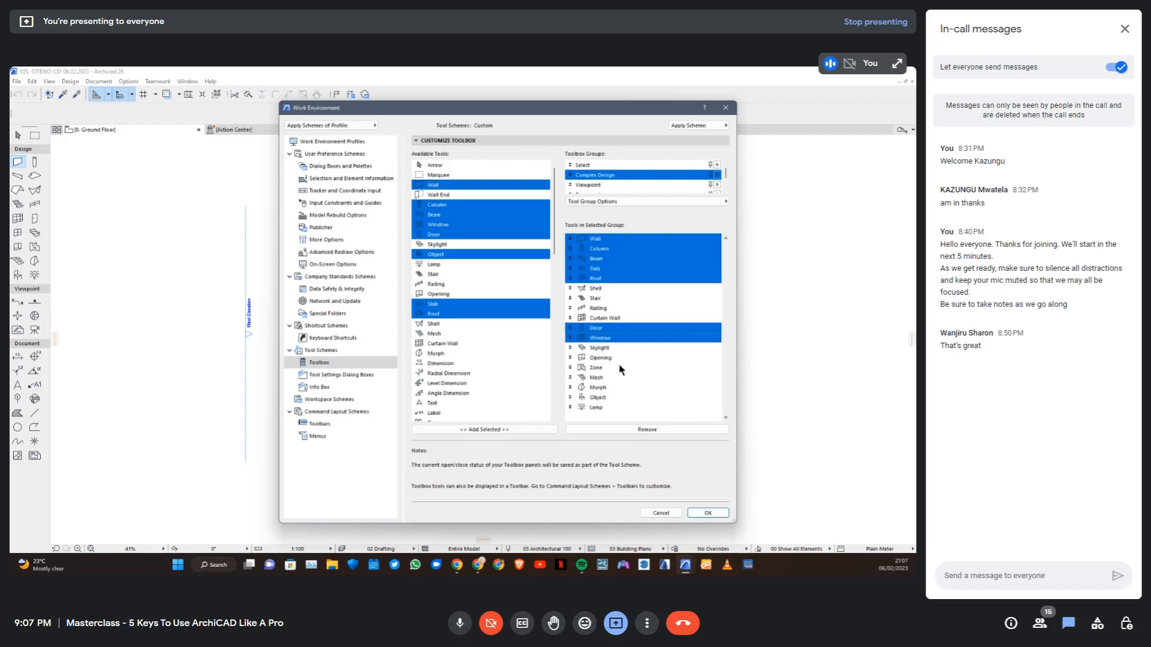
click(634, 429)
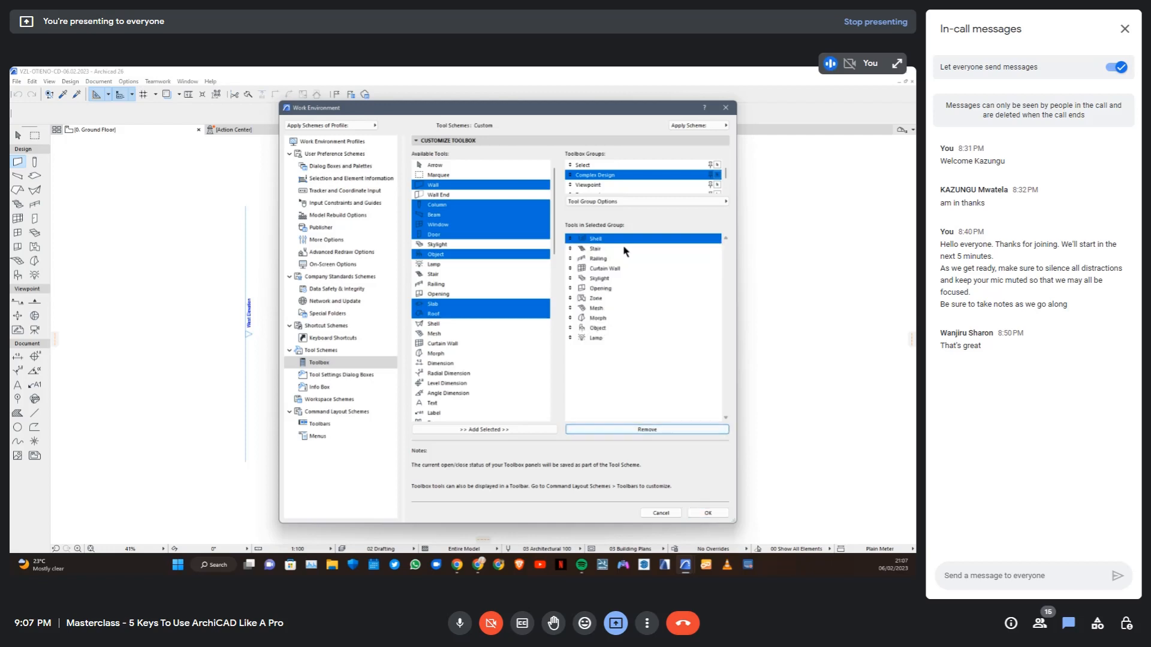
Move the Basic Design group up in the toolbox group order, between Select and Complex Design
scroll(615, 187, down, 2)
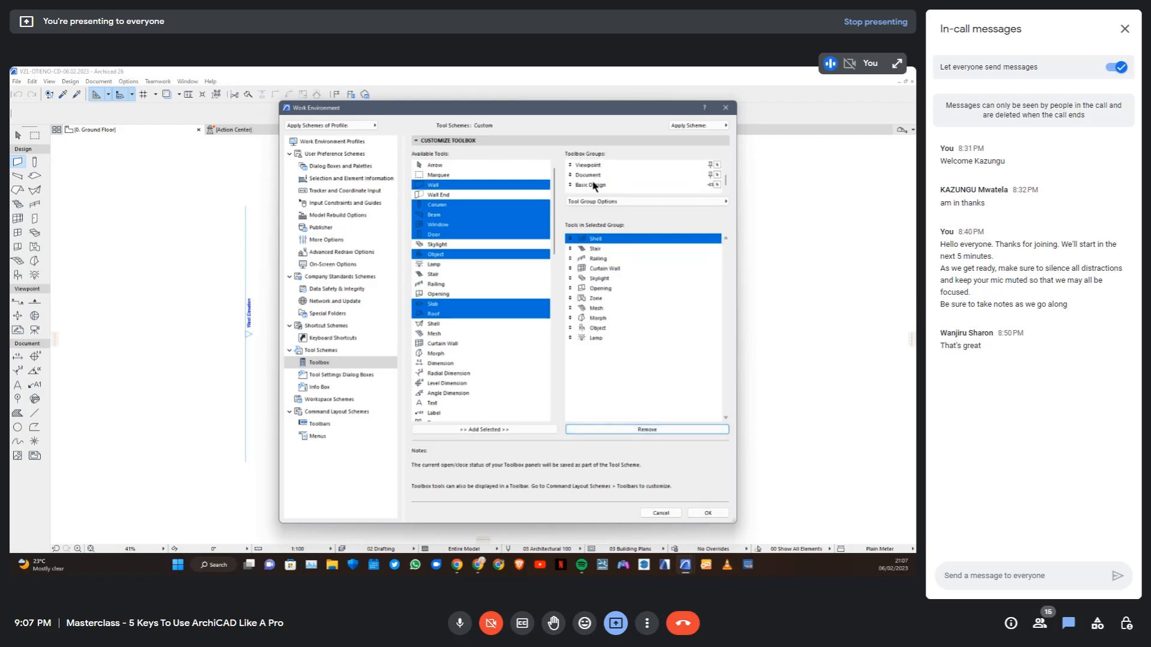
drag(571, 184, 571, 164)
scroll(624, 184, down, 1)
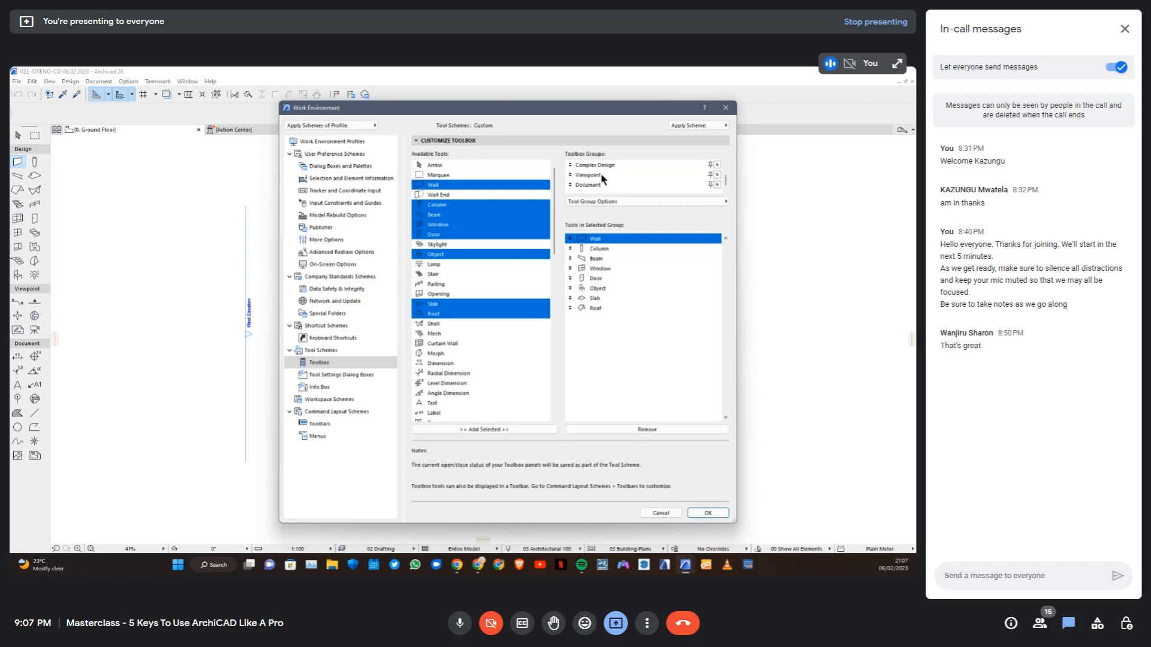
scroll(603, 175, up, 2)
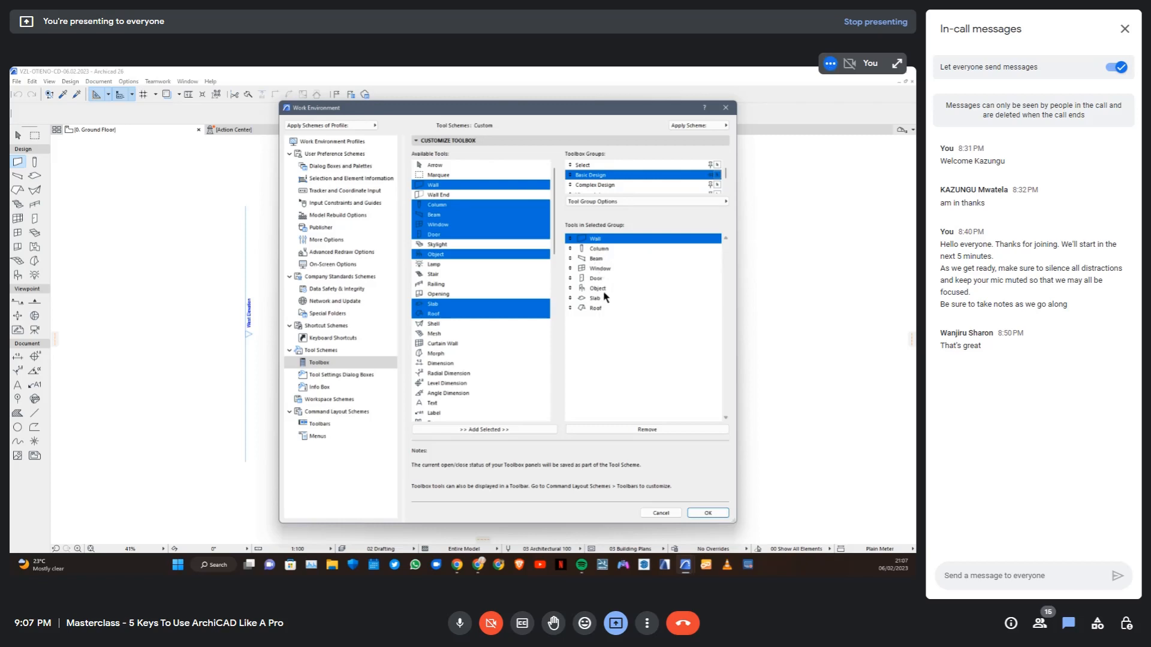
Reorder the Basic Design tools to start with Roof followed by Slab, and switch to the Complex Design group
drag(570, 297, 570, 239)
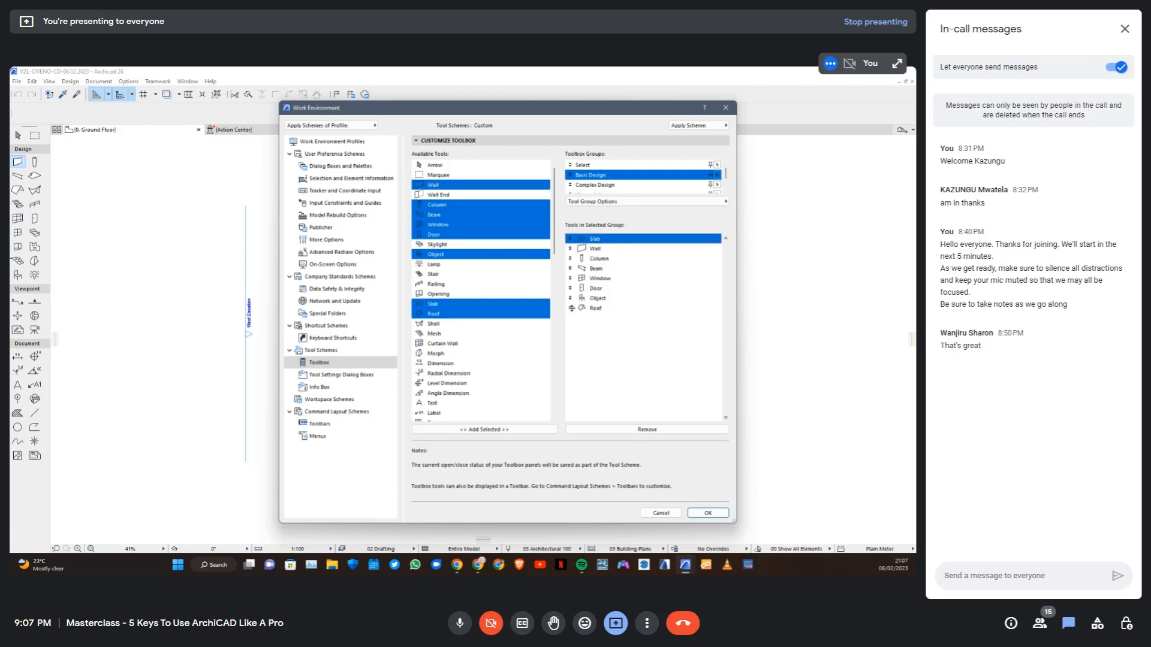
drag(571, 308, 571, 238)
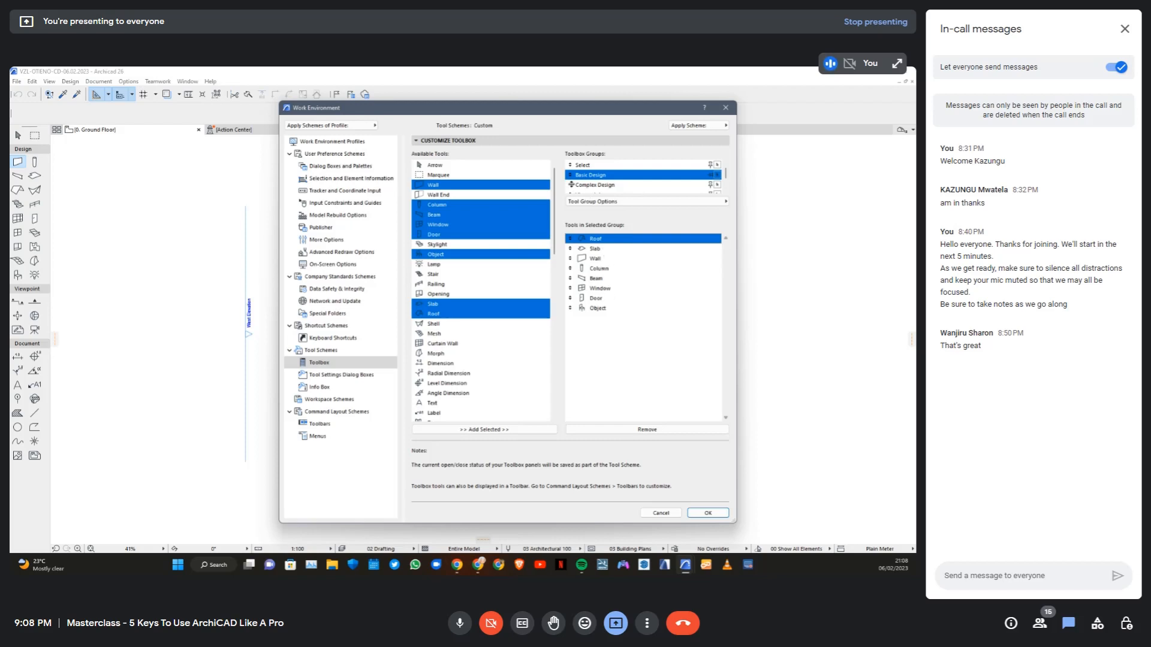
click(608, 187)
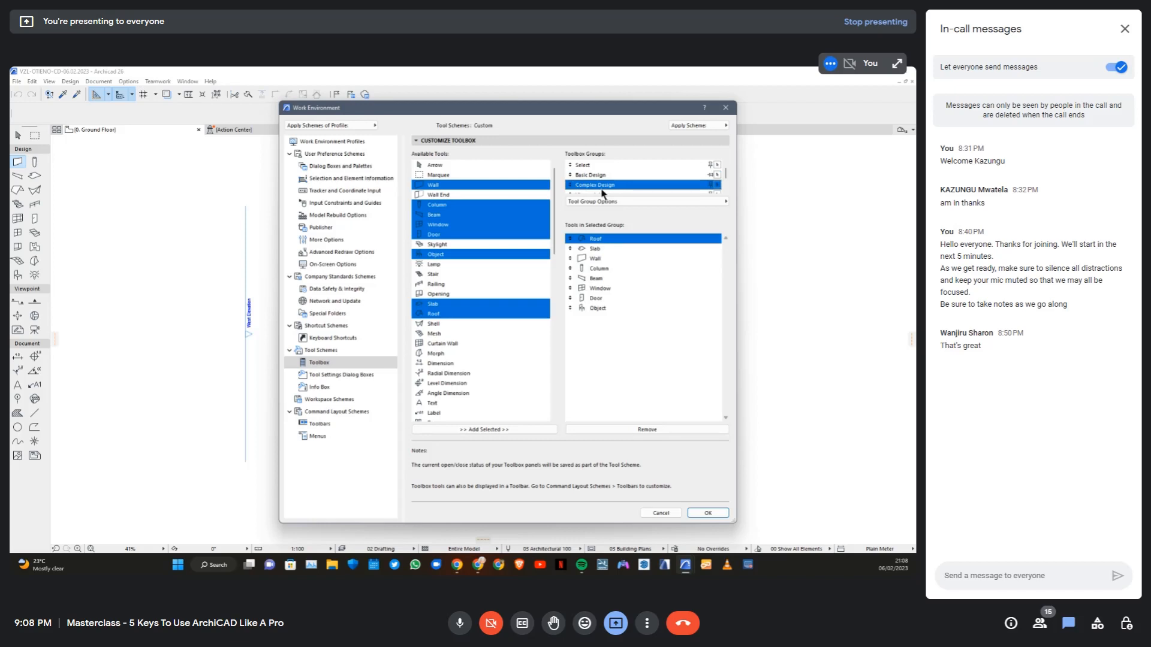
click(598, 175)
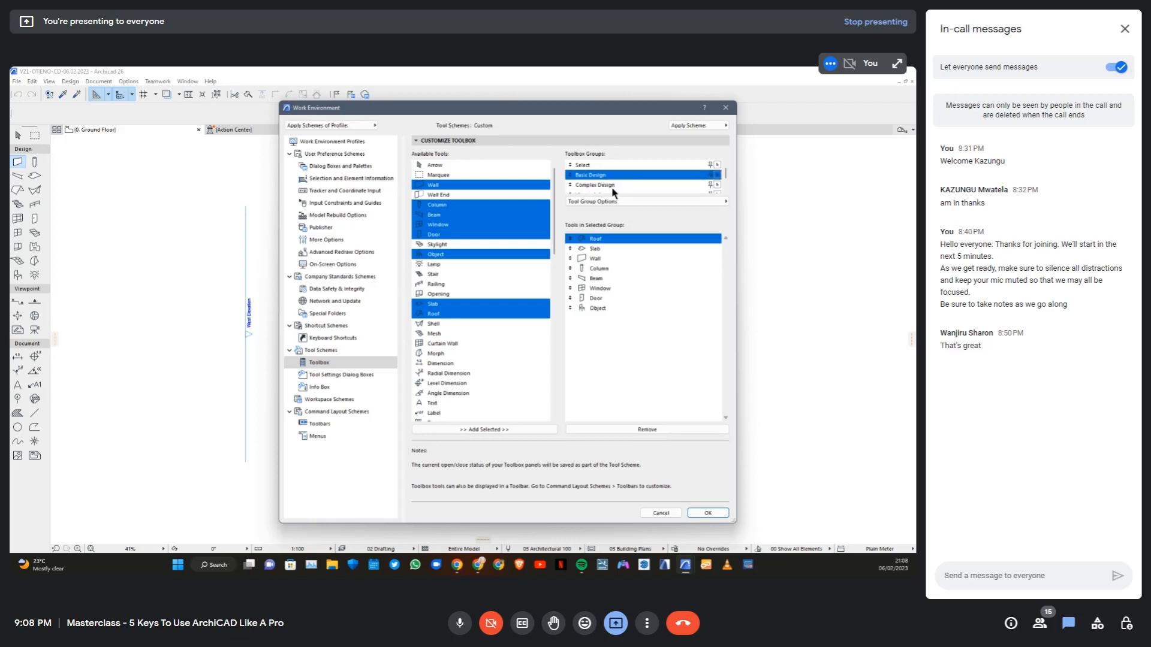
click(611, 187)
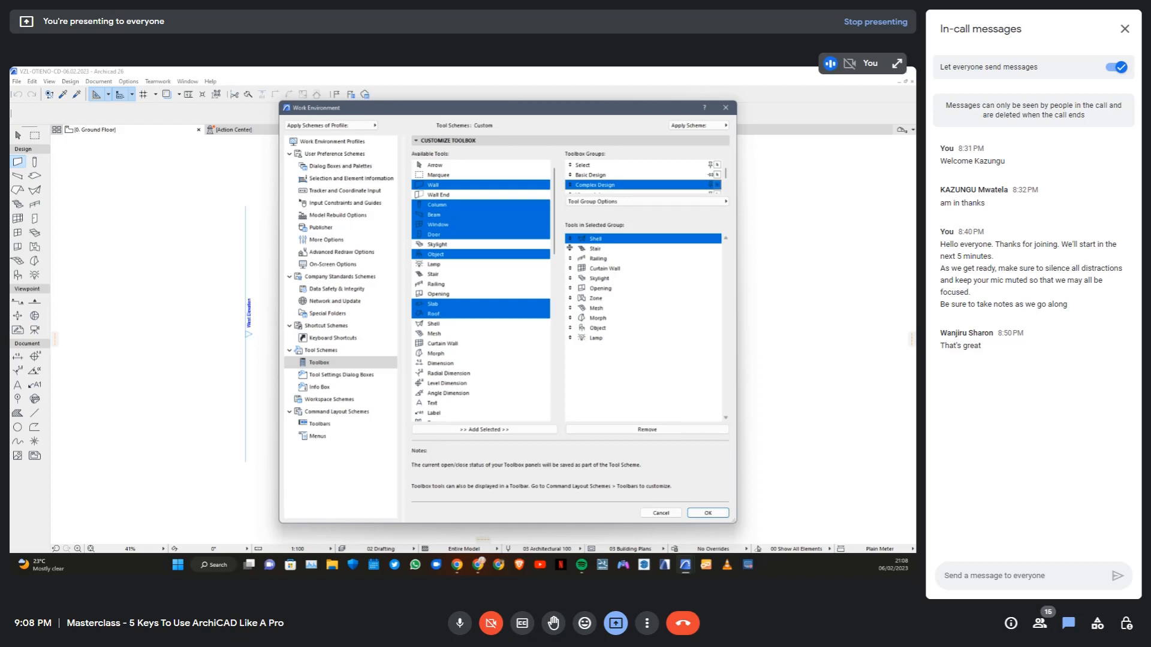
Reorder the Complex Design tools to start with Stair, Railing, Curtain Wall and Skylight, and remove Object from the group
mouse_move(570, 248)
mouse_down()
mouse_move(570, 238)
mouse_move(570, 268)
mouse_up()
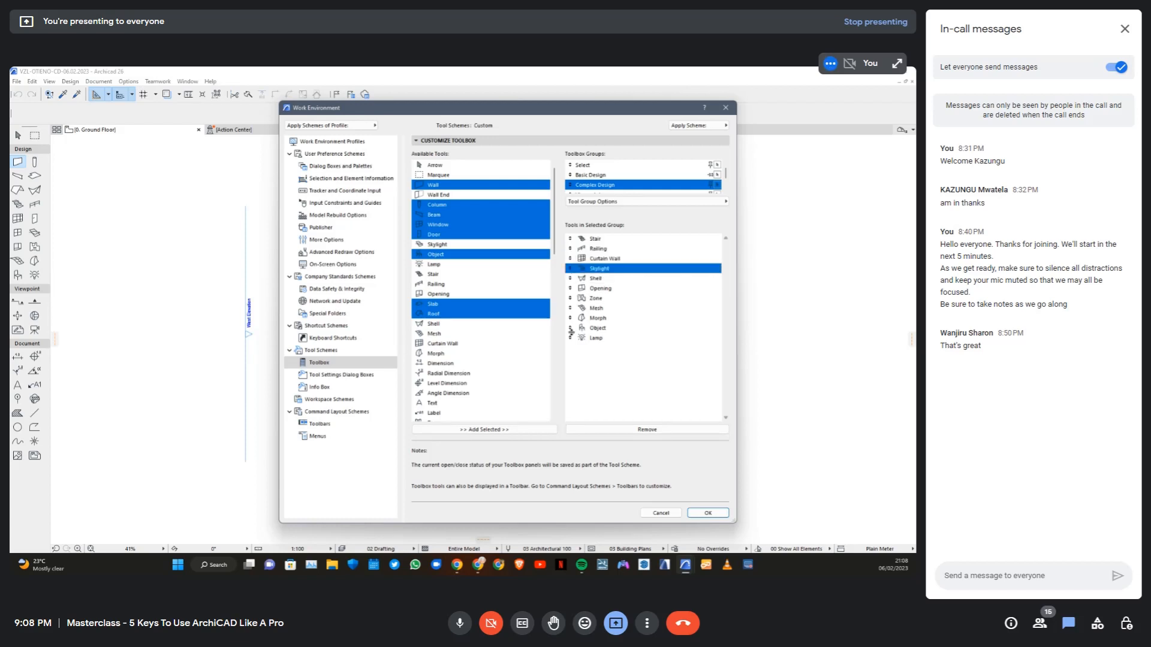
drag(570, 330, 569, 278)
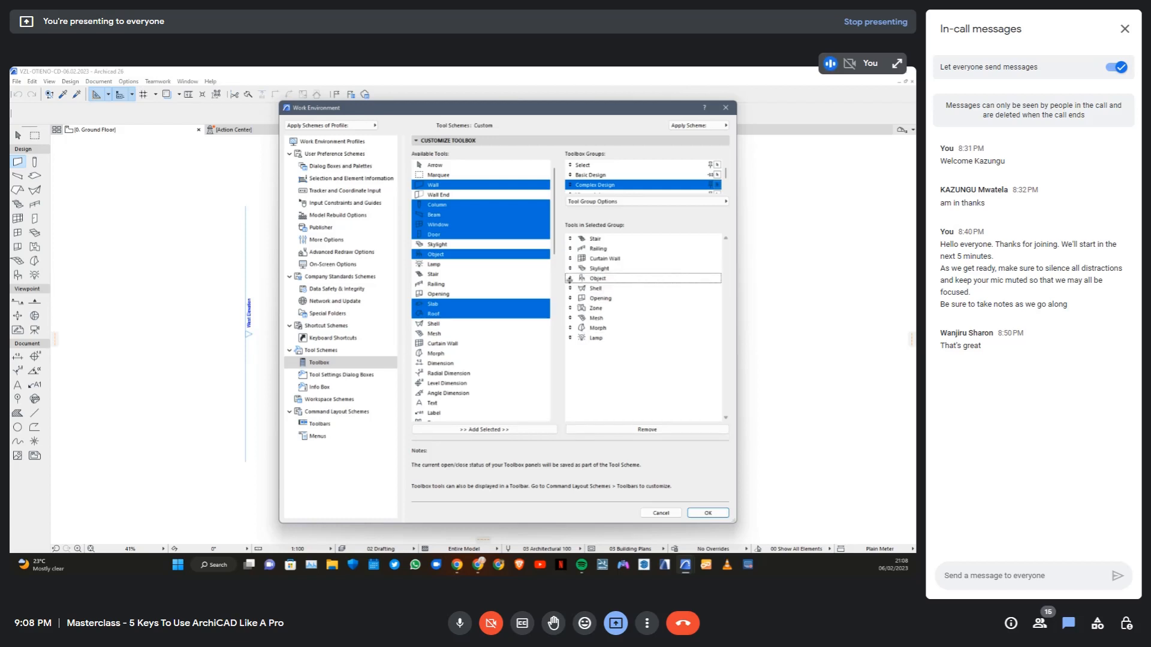
click(594, 176)
click(603, 186)
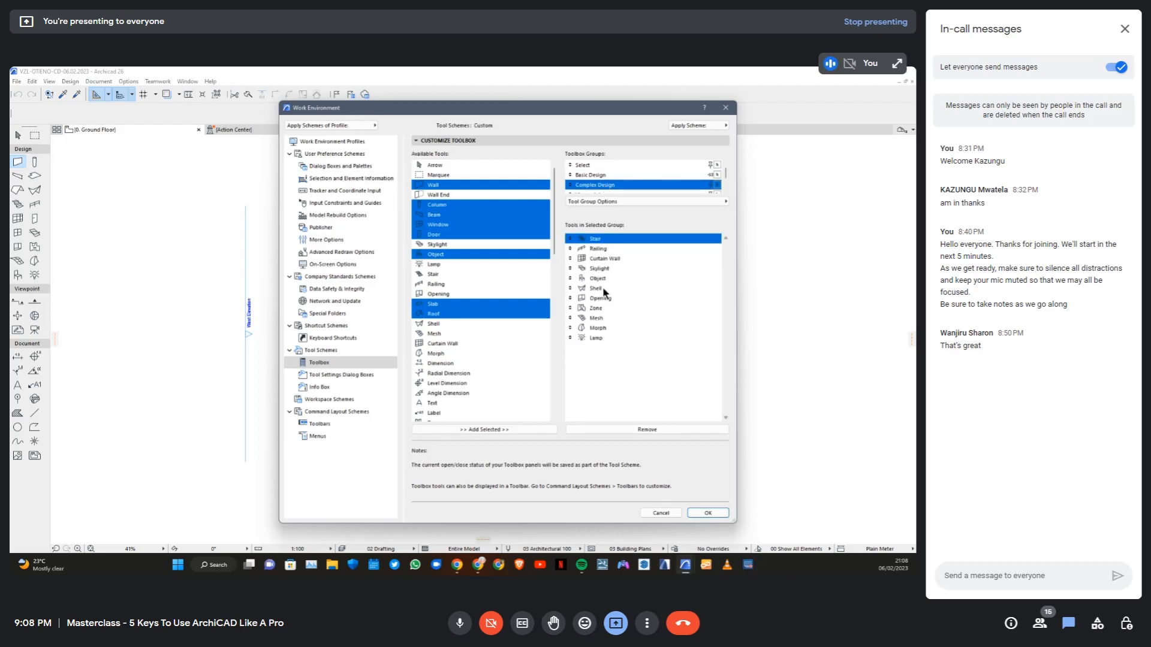
click(597, 279)
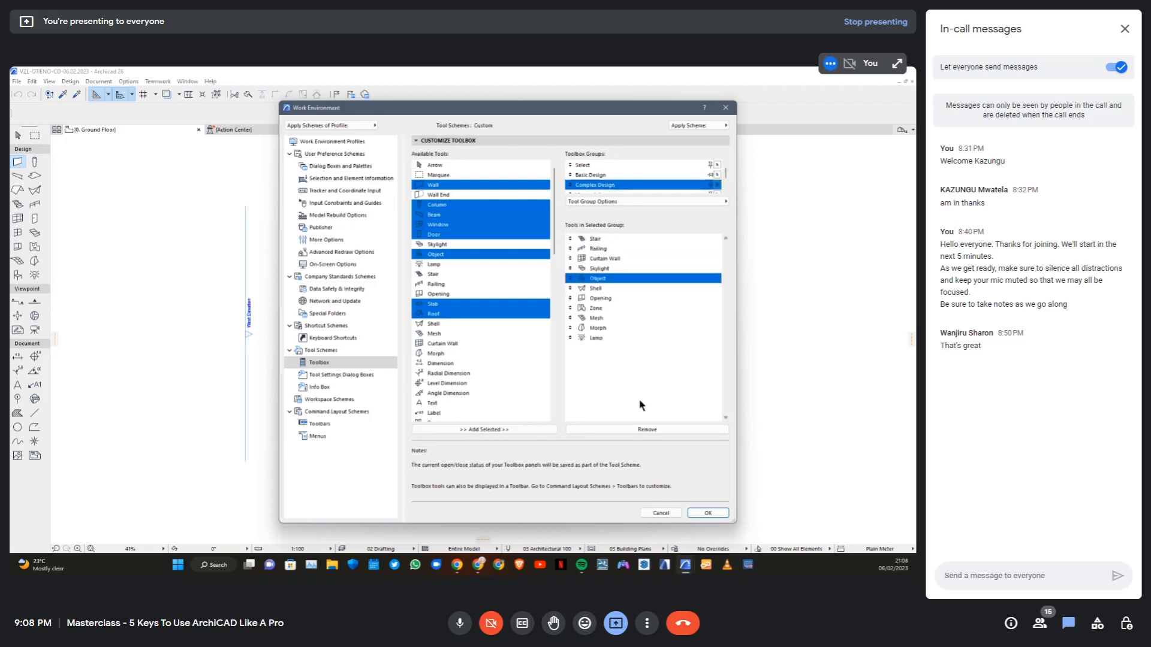
click(641, 429)
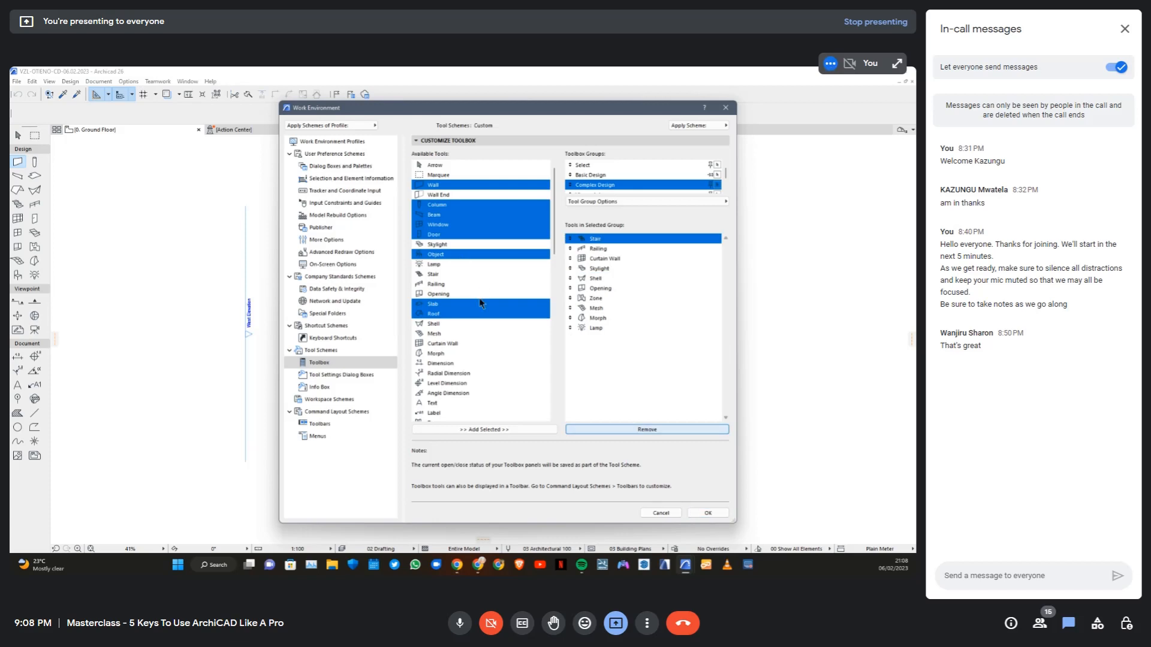
Look through the available tools for the duct, pipe and cable carrier tools
scroll(465, 266, down, 5)
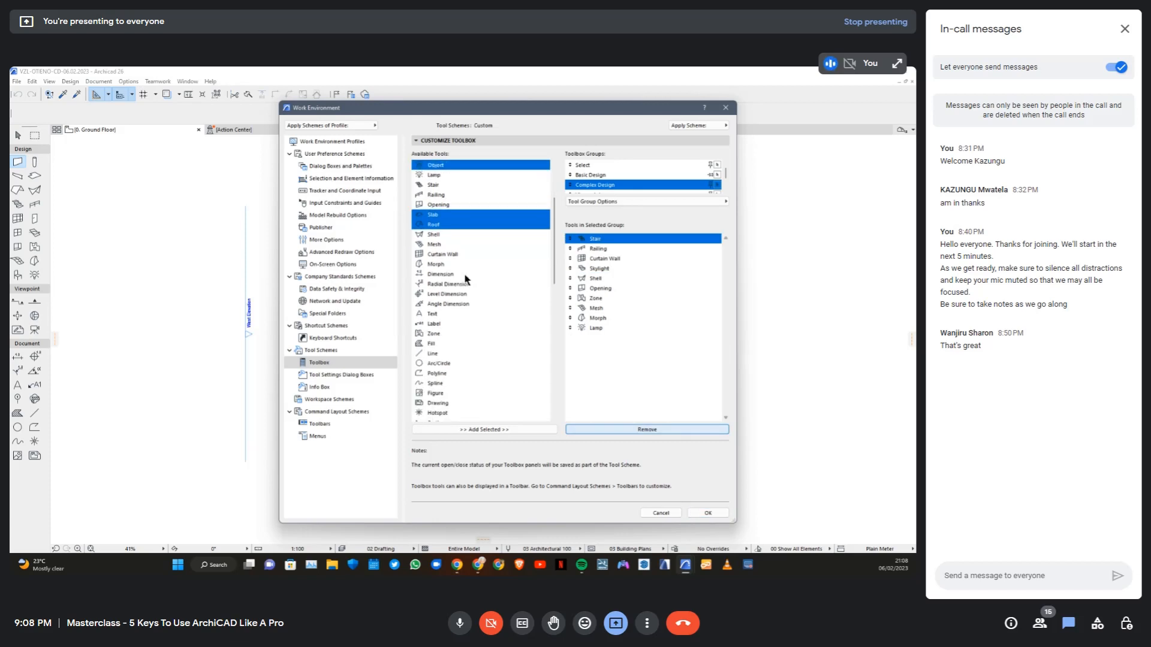
scroll(463, 278, up, 5)
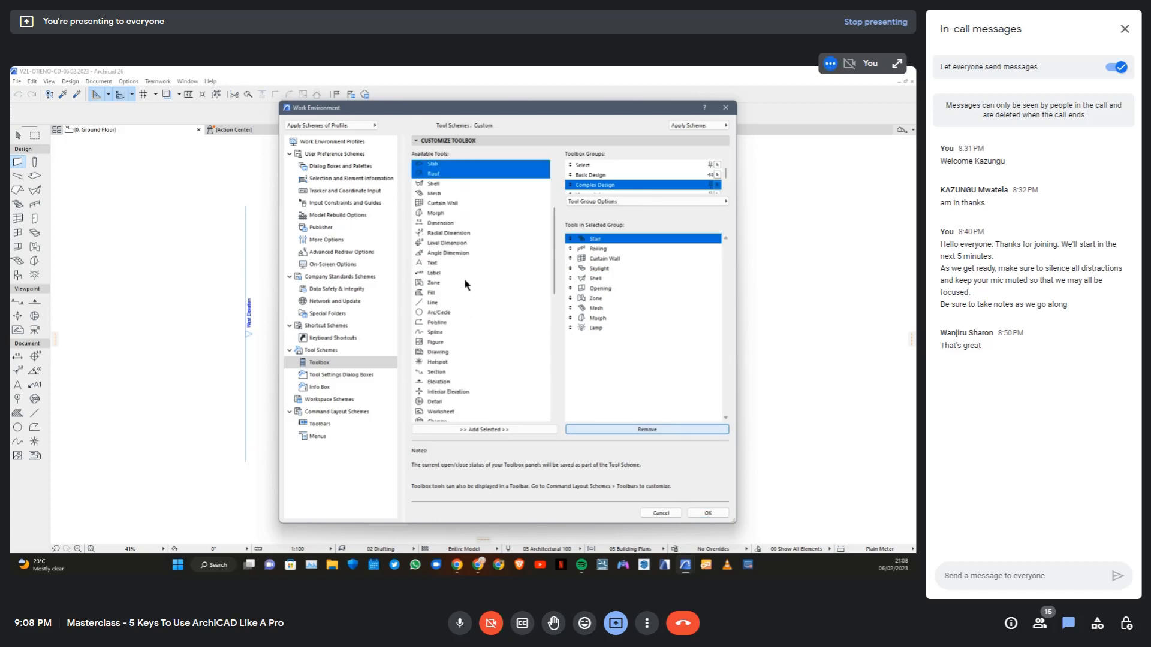
scroll(463, 284, down, 2)
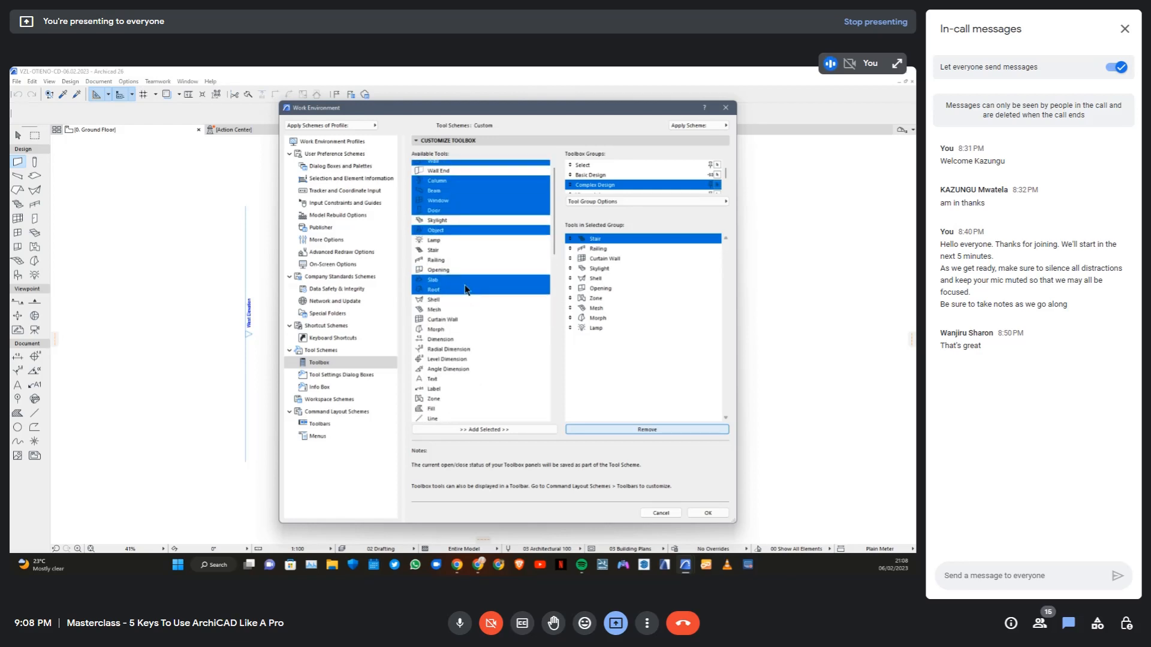
scroll(474, 336, down, 7)
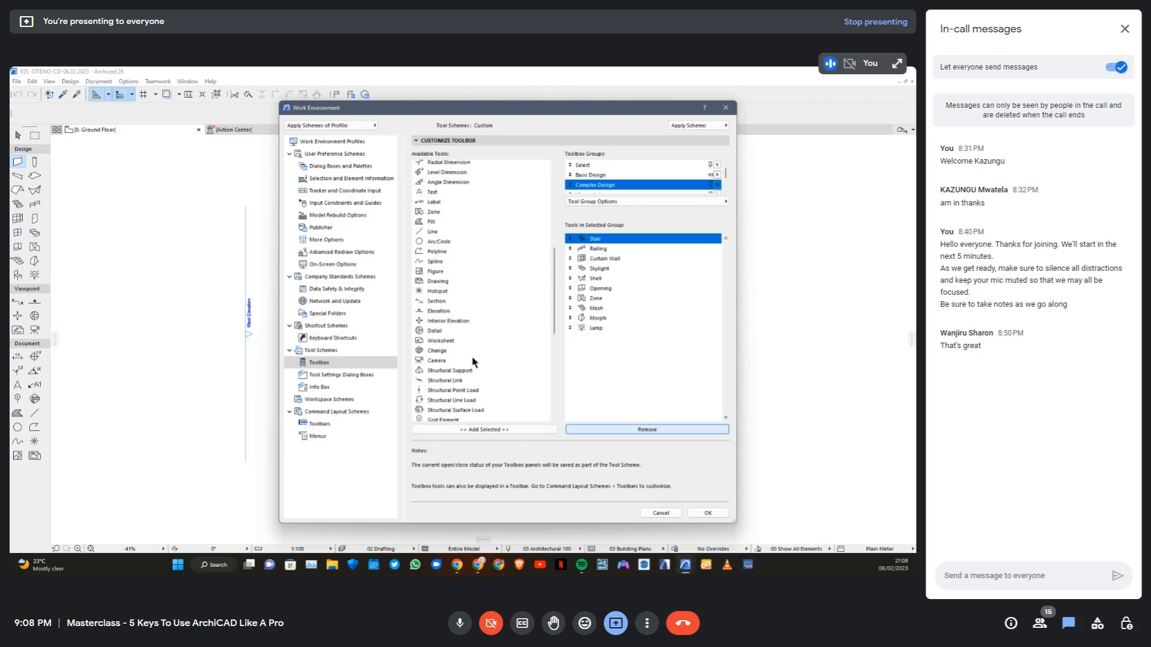
scroll(474, 364, down, 5)
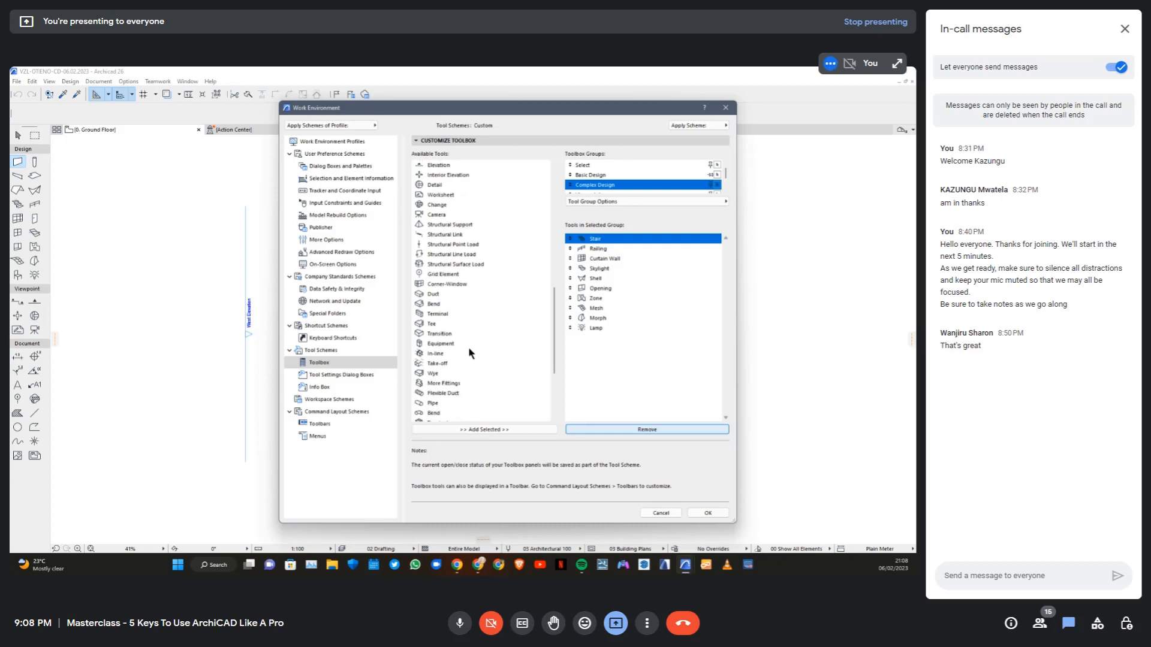
scroll(452, 350, down, 2)
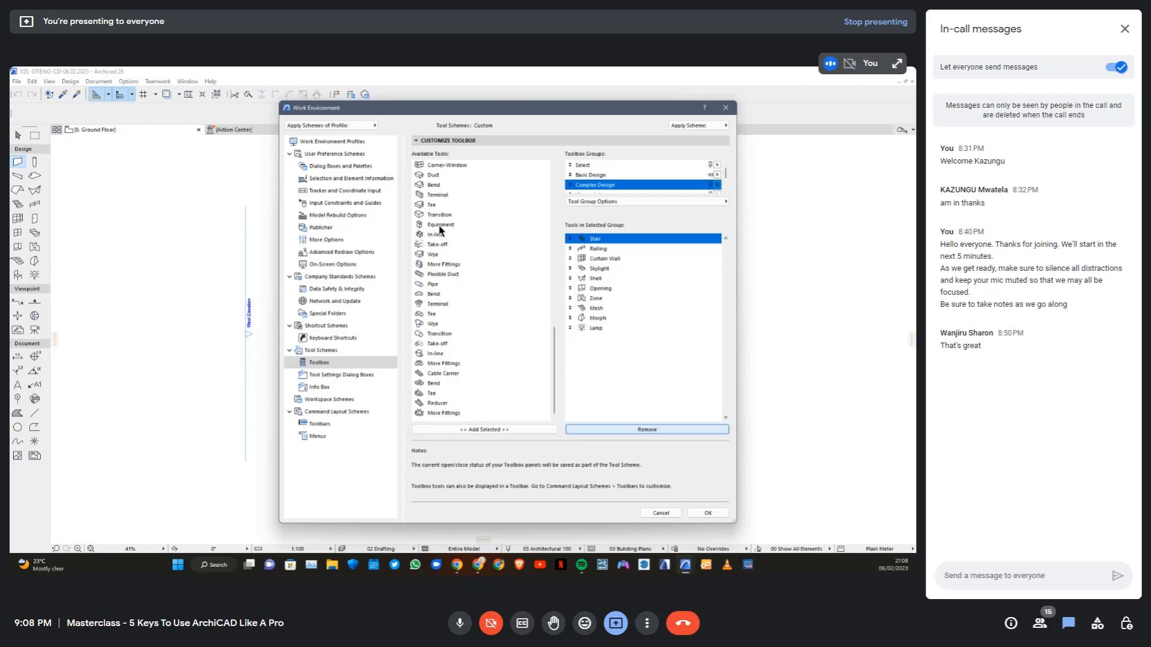
scroll(440, 228, up, 1)
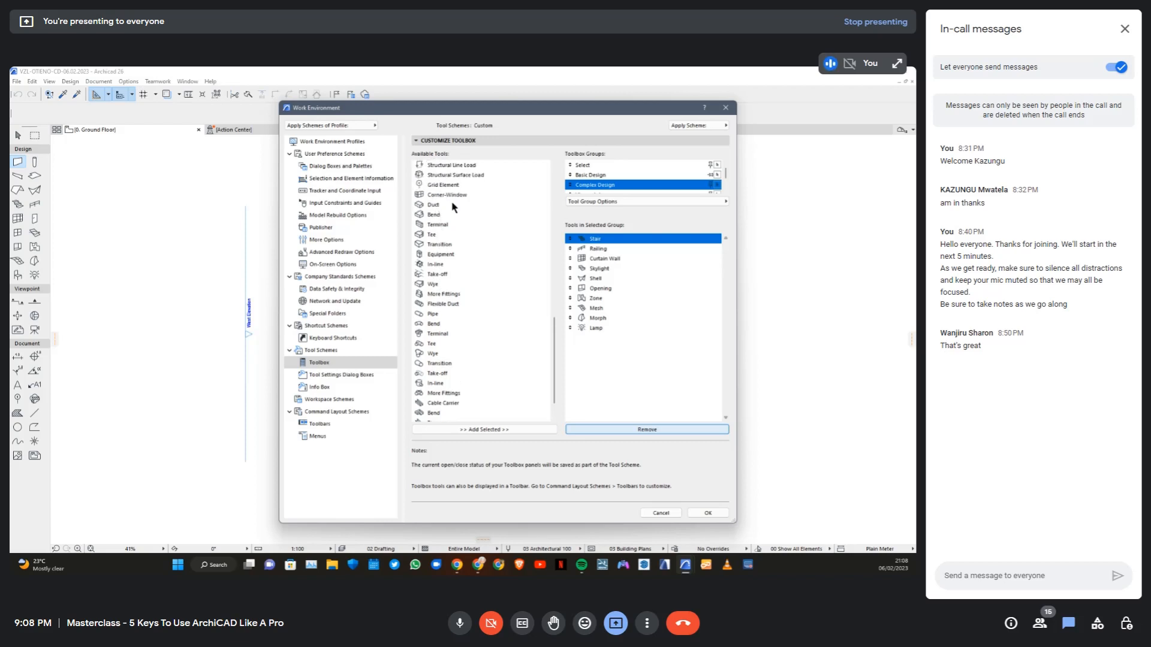
scroll(447, 277, down, 1)
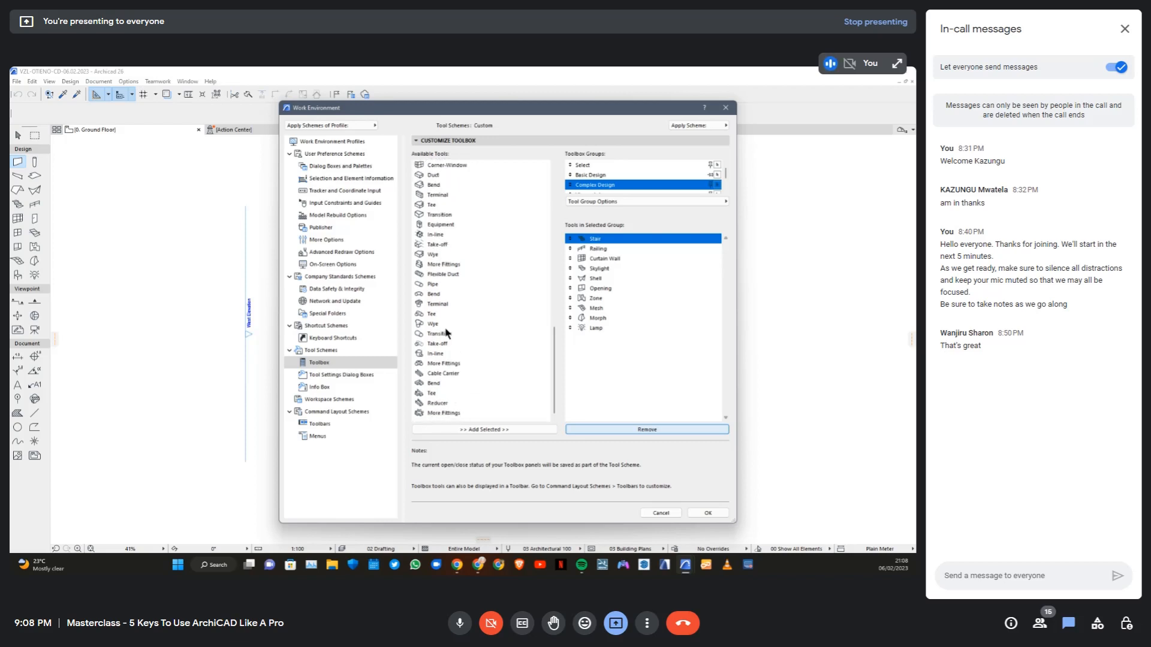
scroll(425, 250, up, 1)
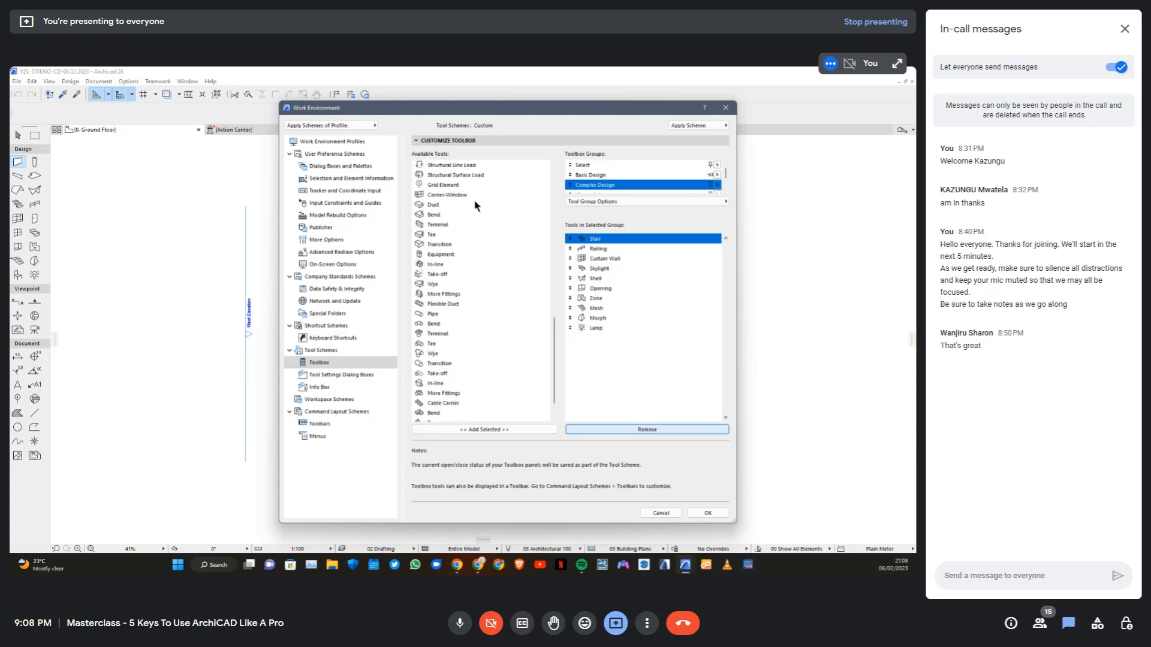
Create a new toolbox group named MEP
scroll(600, 186, down, 1)
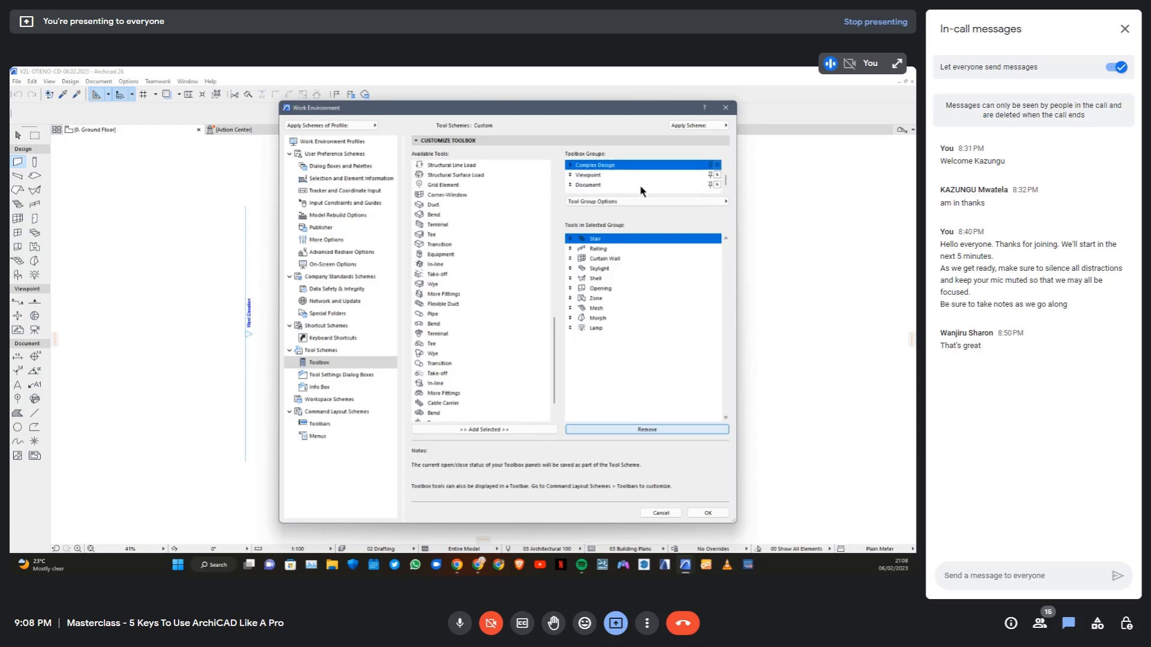
click(722, 202)
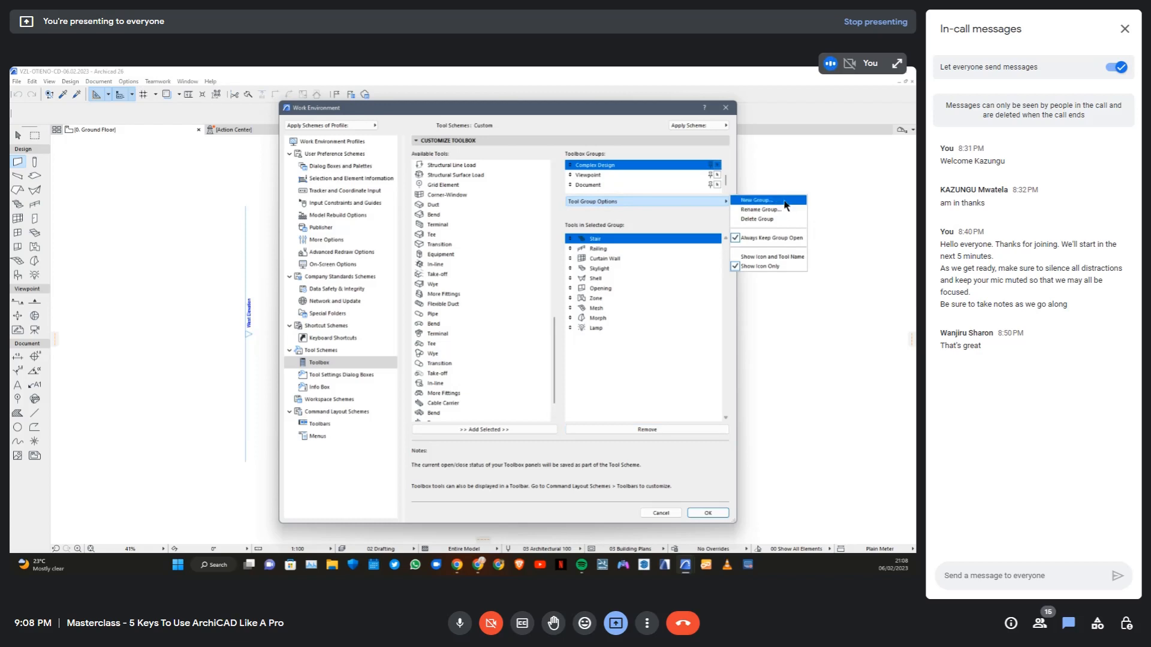
click(764, 209)
text(MEP)
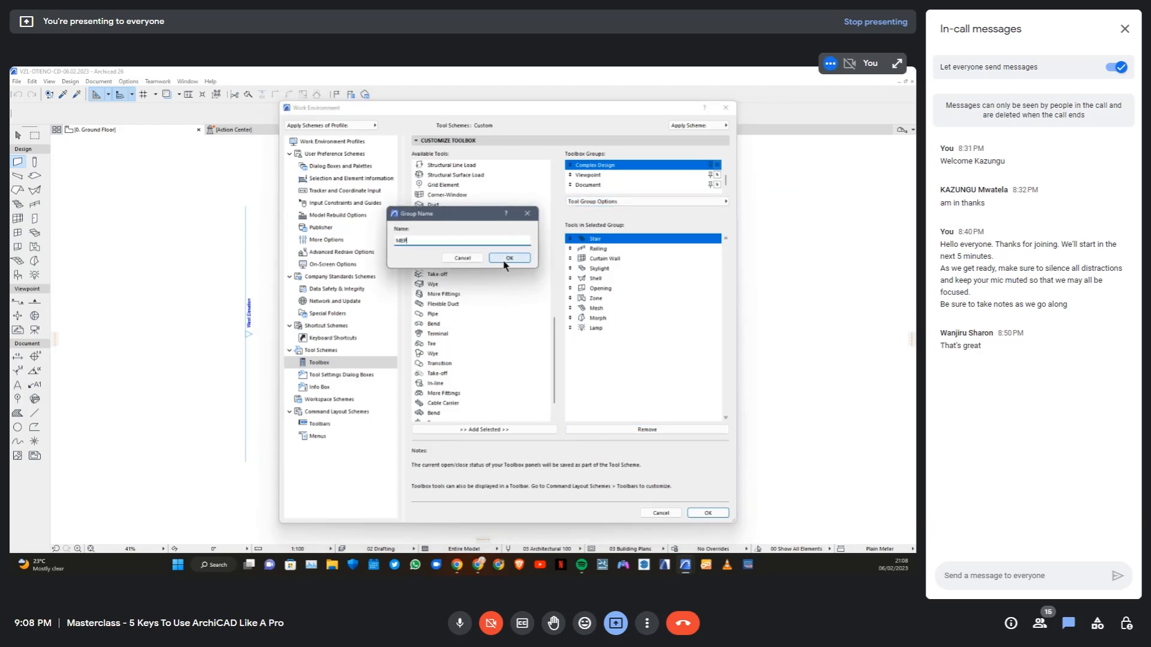
click(509, 257)
Add all available tools from Duct through the final More Fittings entry to the MEP group
click(435, 204)
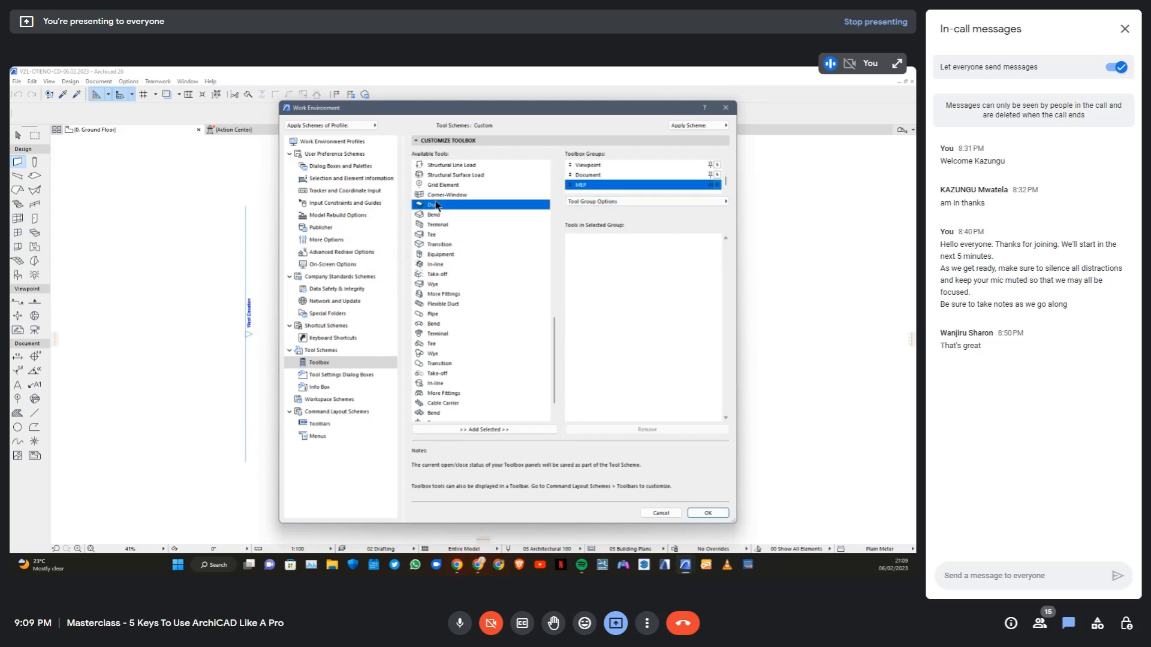
scroll(444, 407, down, 2)
shift+click(444, 413)
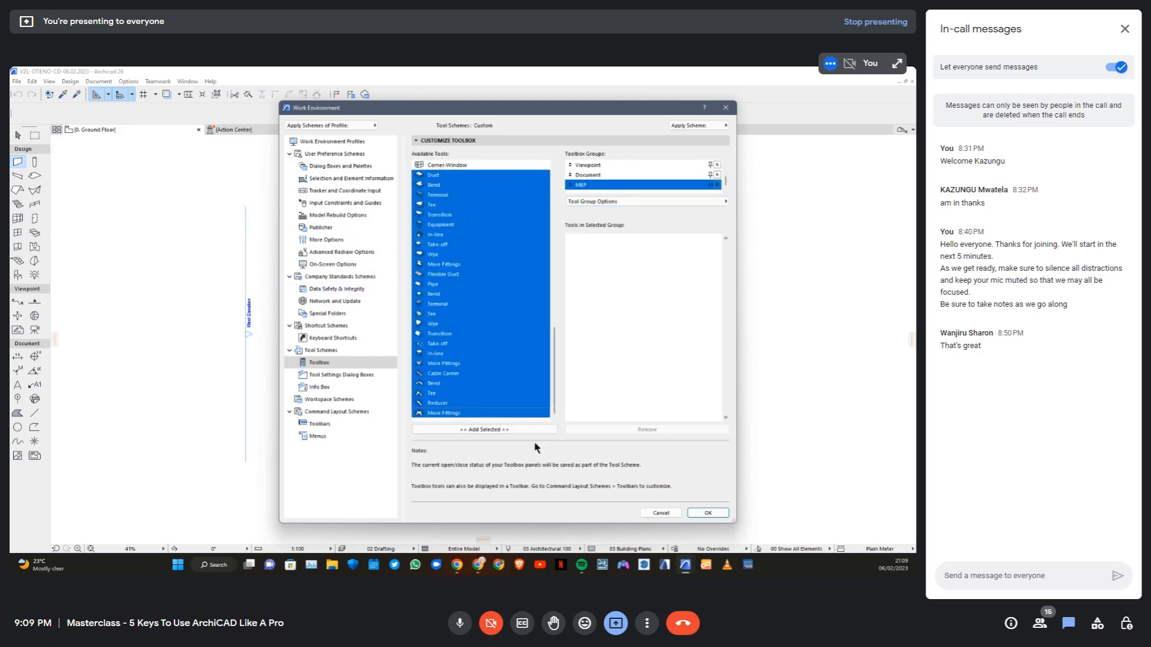
click(516, 431)
Move the MEP group between Complex Design and Viewpoint in the toolbox group order, and apply the work environment changes
scroll(628, 315, down, 1)
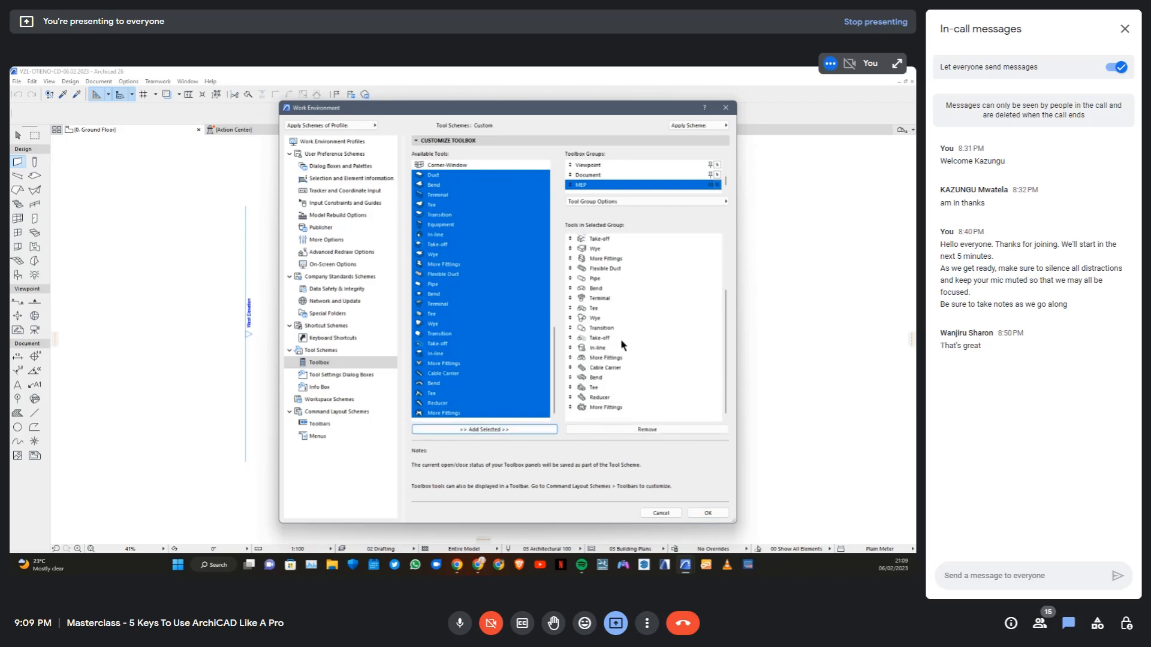
scroll(621, 345, up, 3)
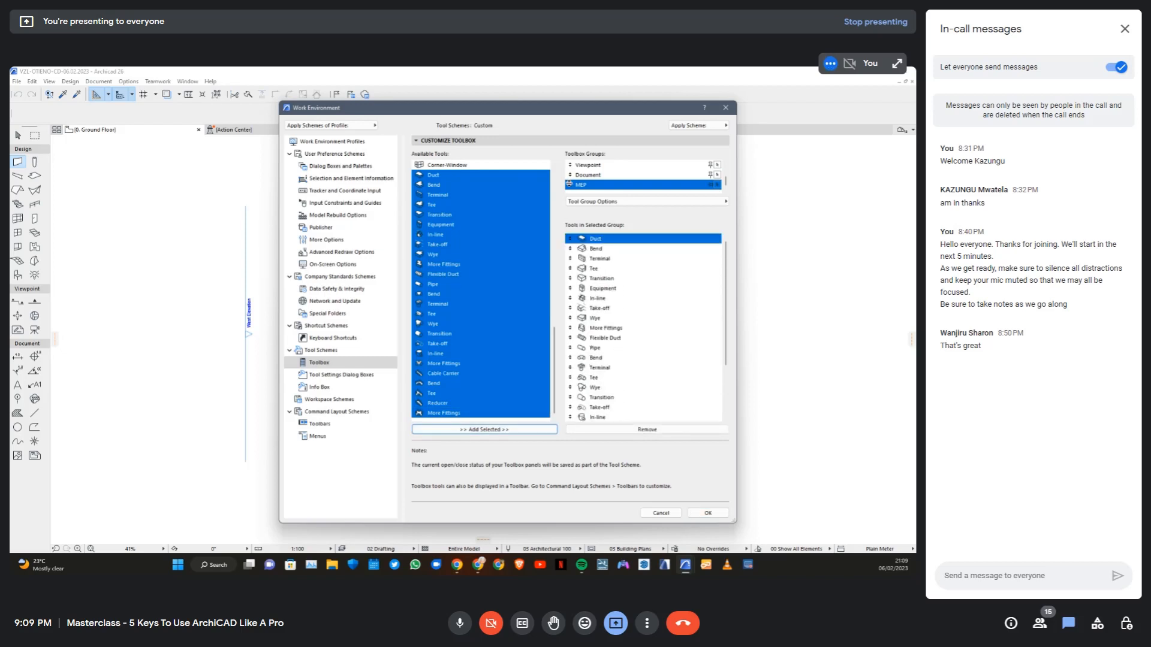
drag(568, 185, 570, 165)
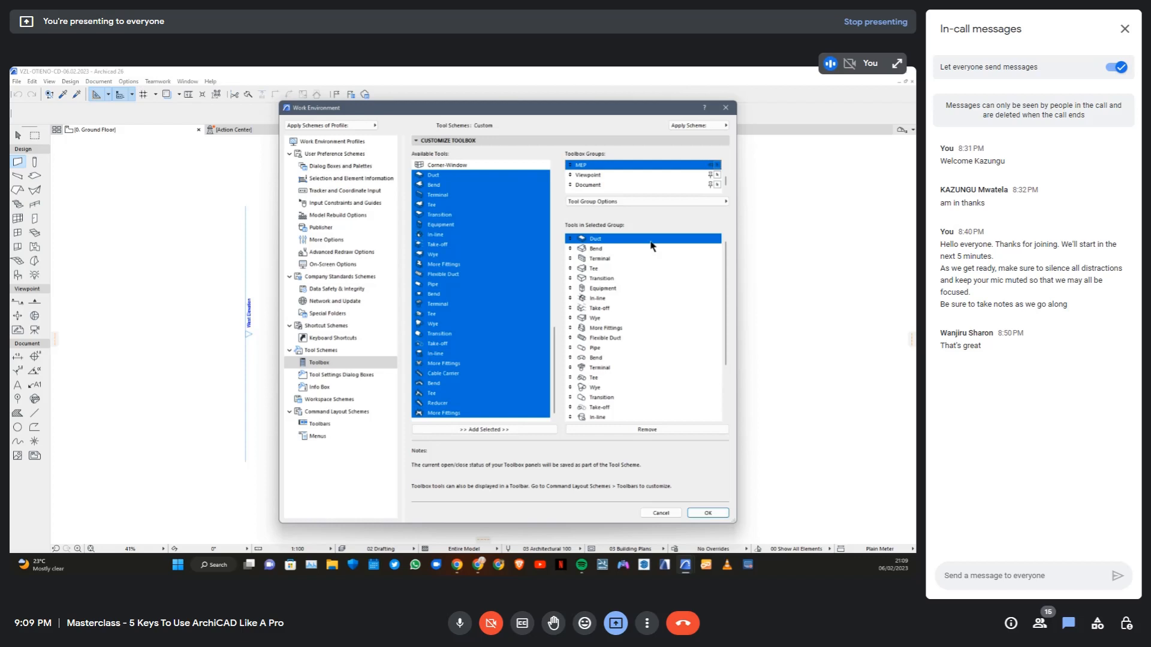
click(707, 513)
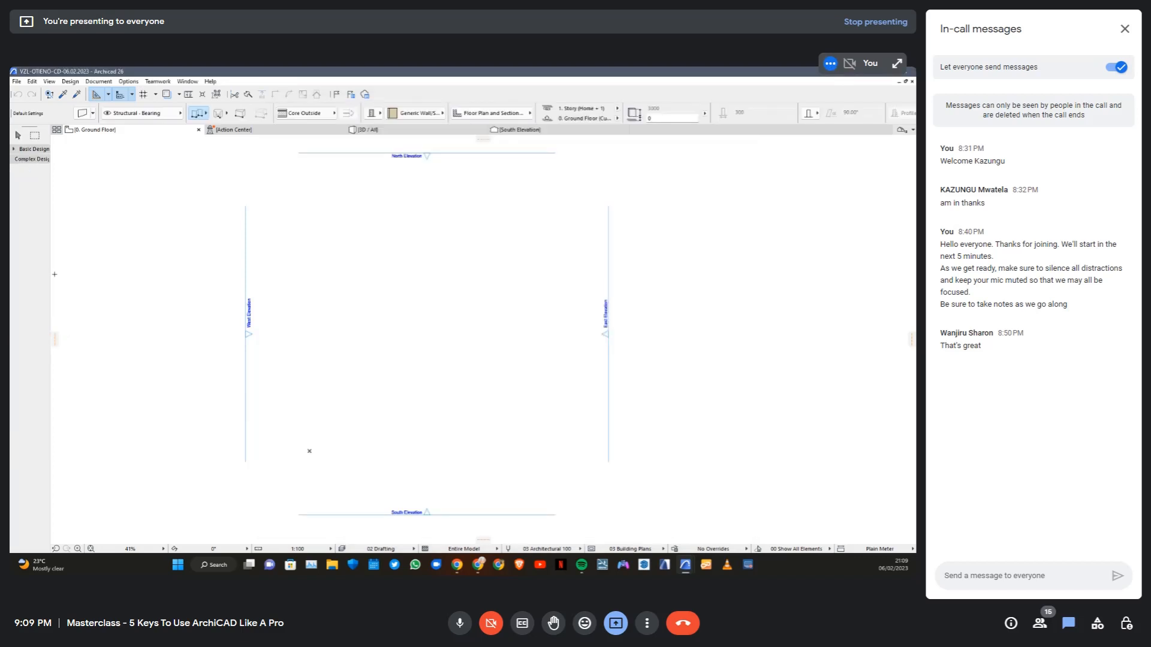
Expand the MEP and Basic Design groups in the Toolbox and look through the MEP tools
click(13, 242)
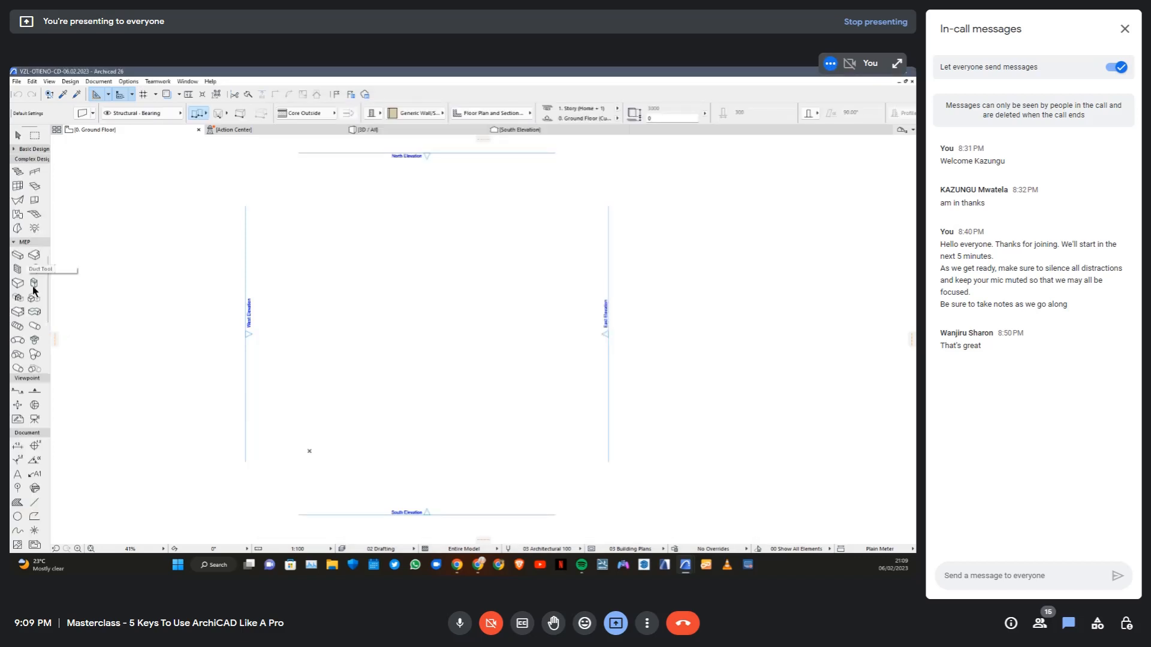
click(15, 149)
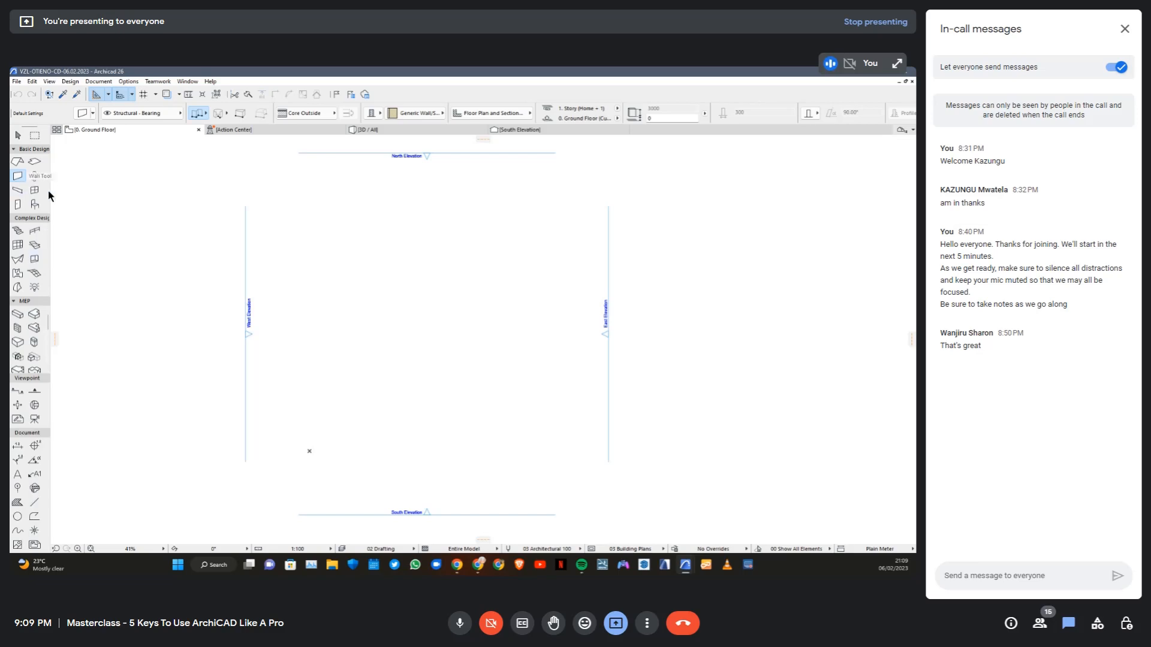
scroll(30, 344, down, 2)
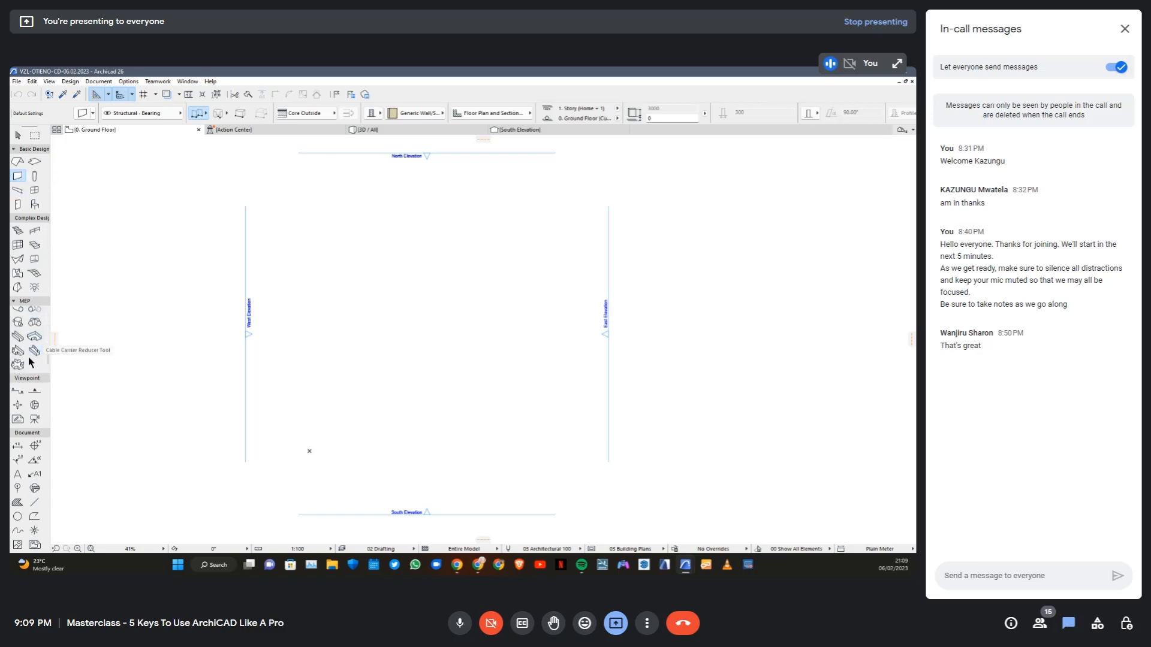
scroll(26, 335, up, 2)
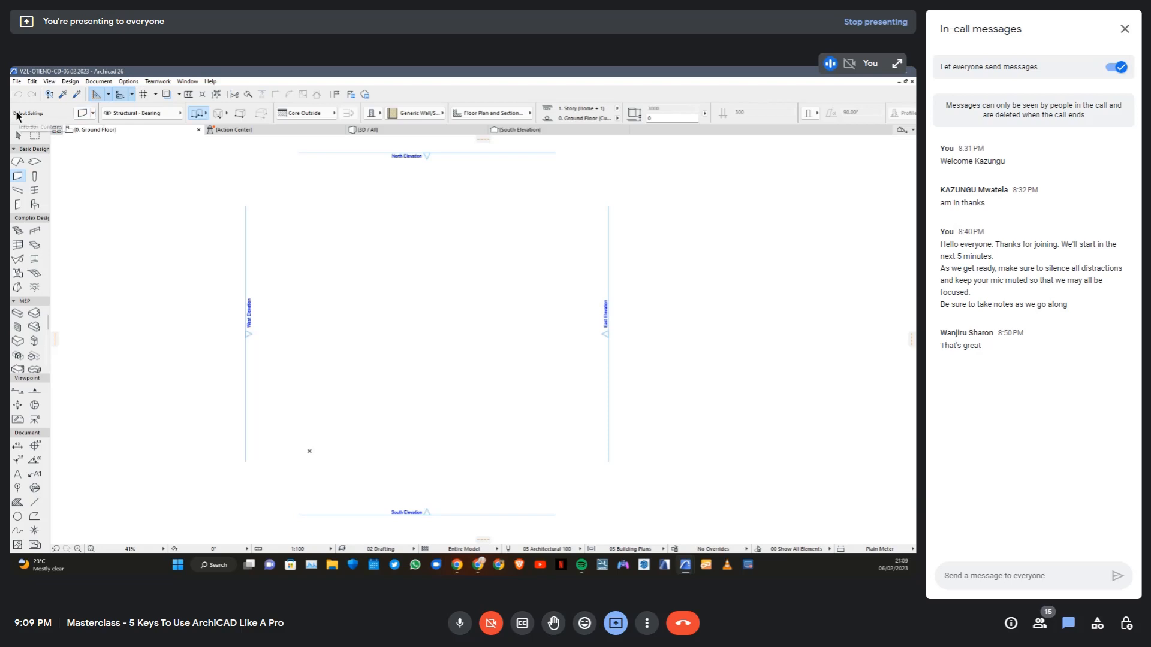
Show the Navigator as a docked palette and widen it so the full Project Map entry names fit
click(906, 132)
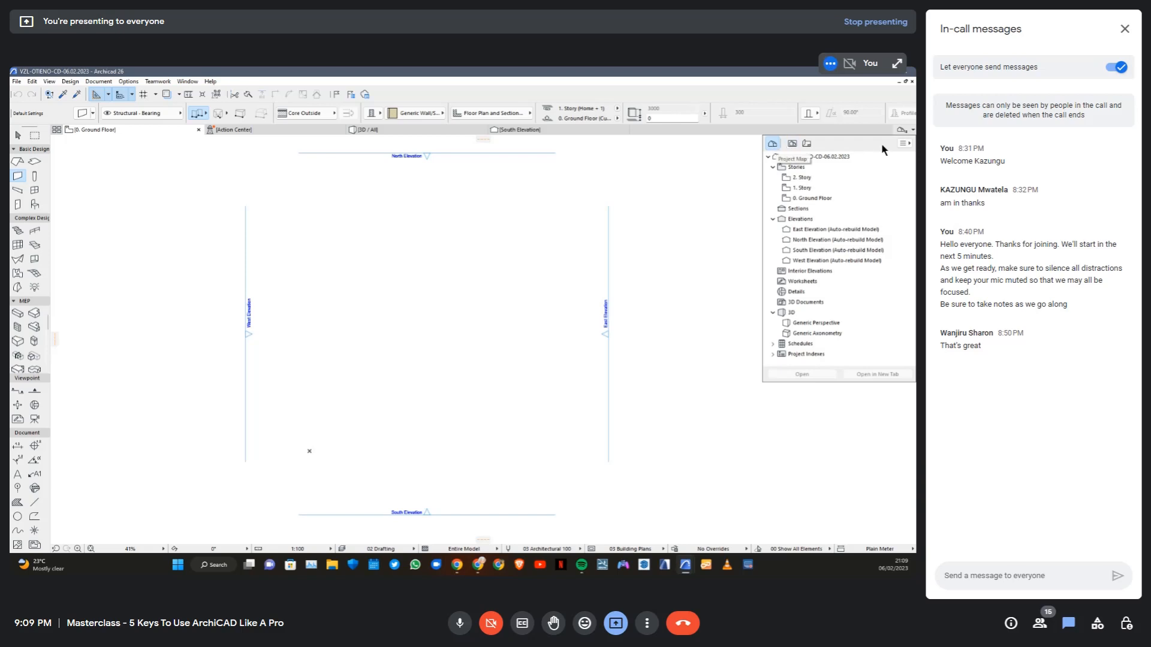
click(903, 143)
click(865, 148)
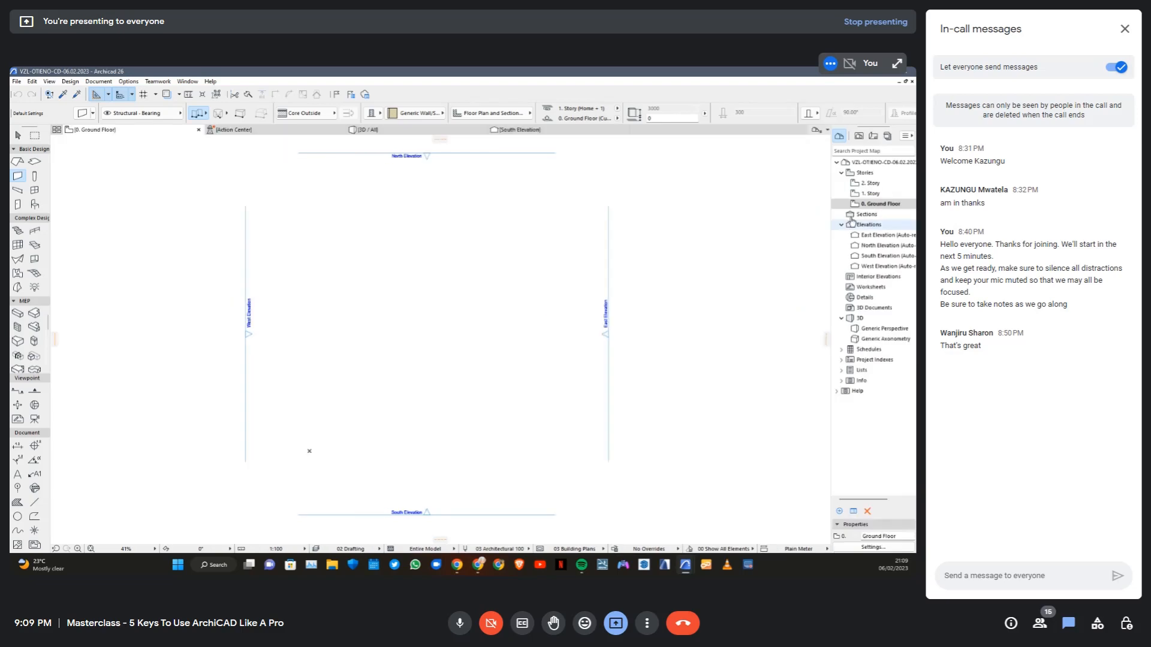
drag(830, 187, 785, 187)
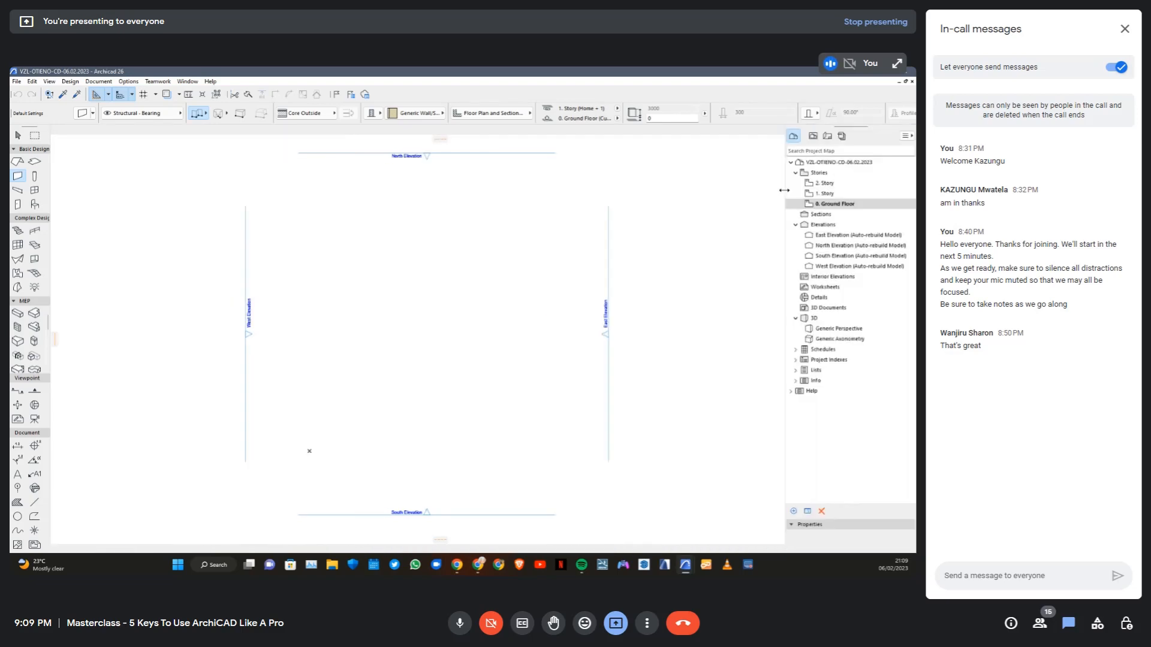
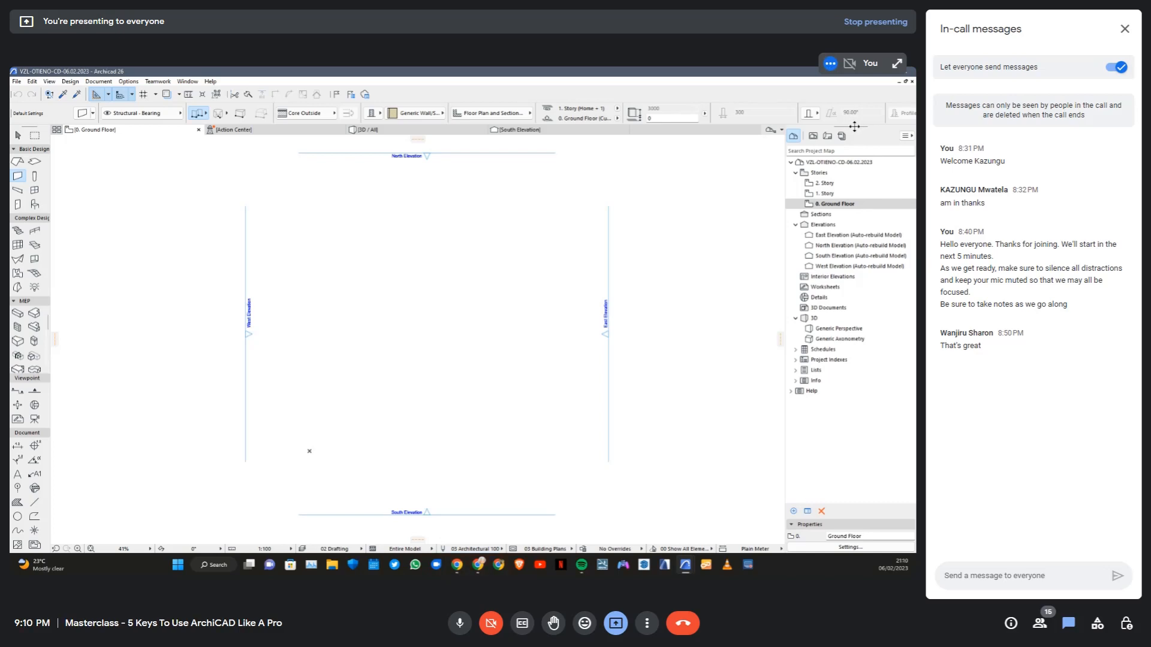
Undock the Navigator, dock it again beside the drawing area at full height, and widen it so the elevation names fit
drag(854, 125, 713, 189)
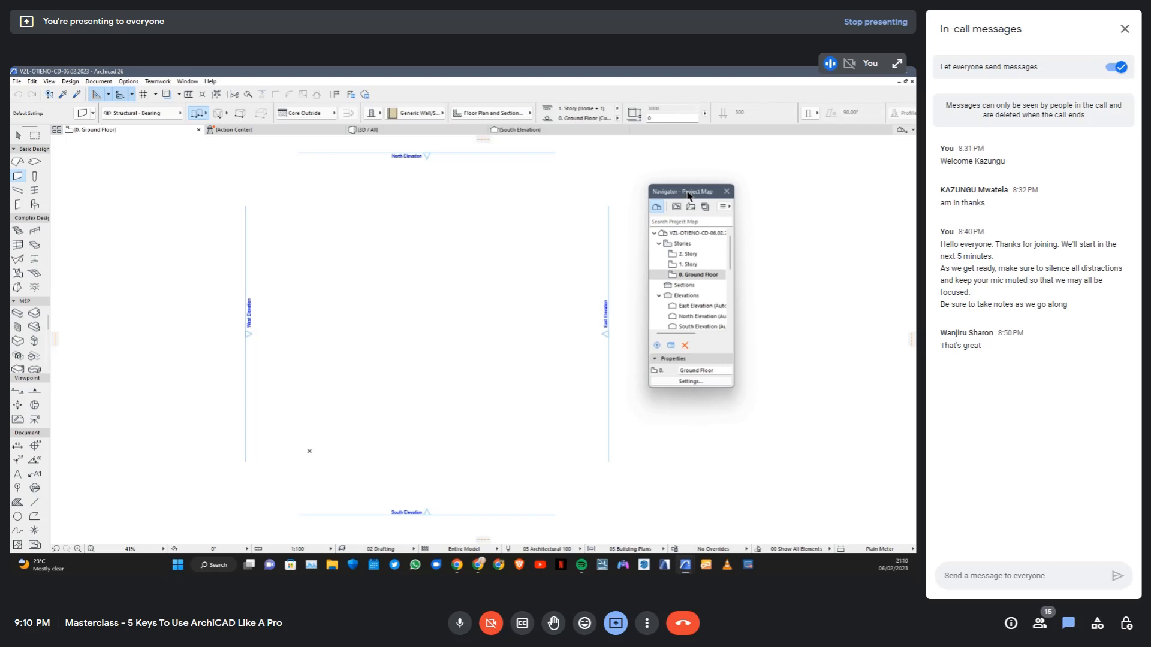
drag(688, 196, 3, 124)
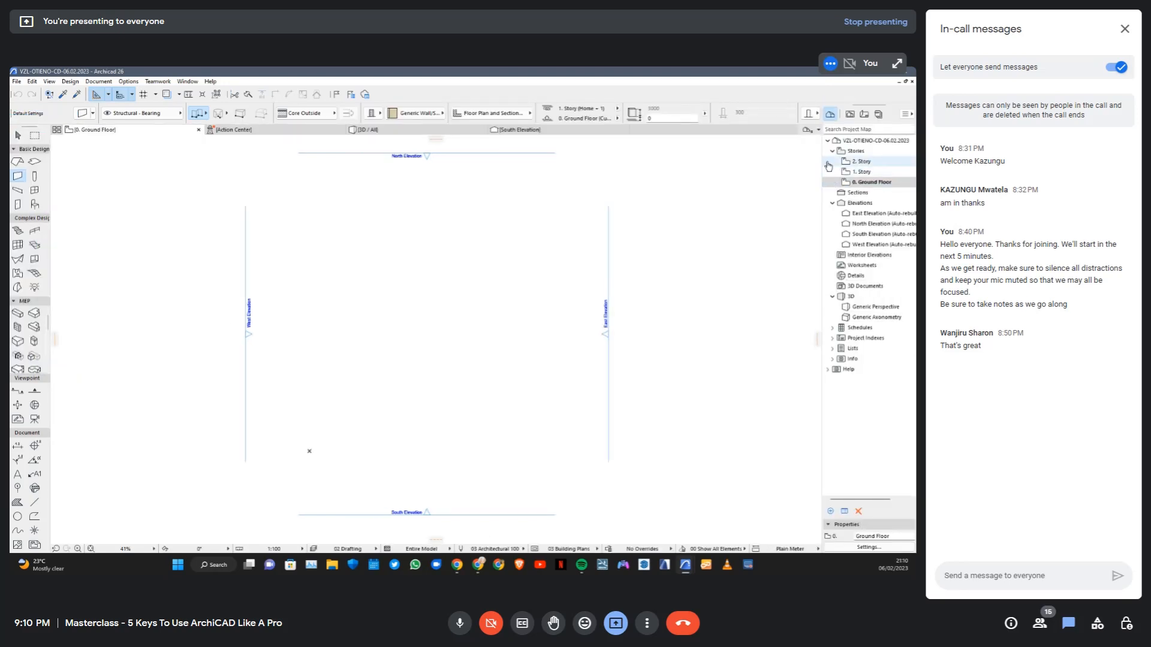
drag(823, 166, 775, 150)
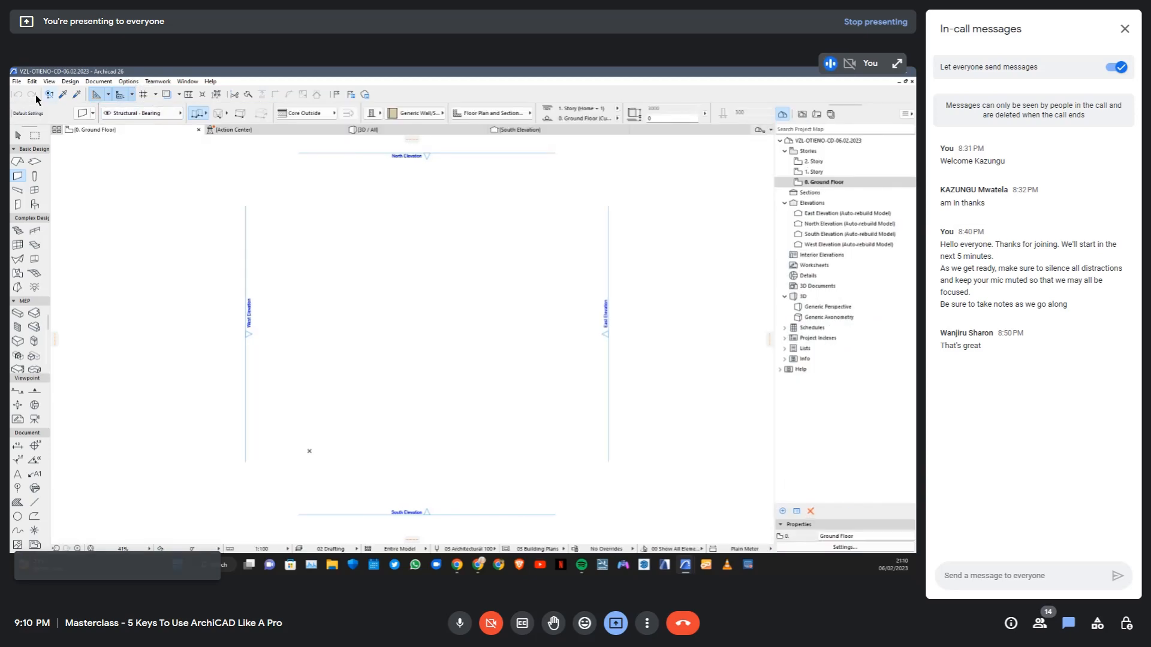
Dock the Info Box vertically between the Toolbox and the drawing area, and look through its wall settings
drag(12, 112, 59, 138)
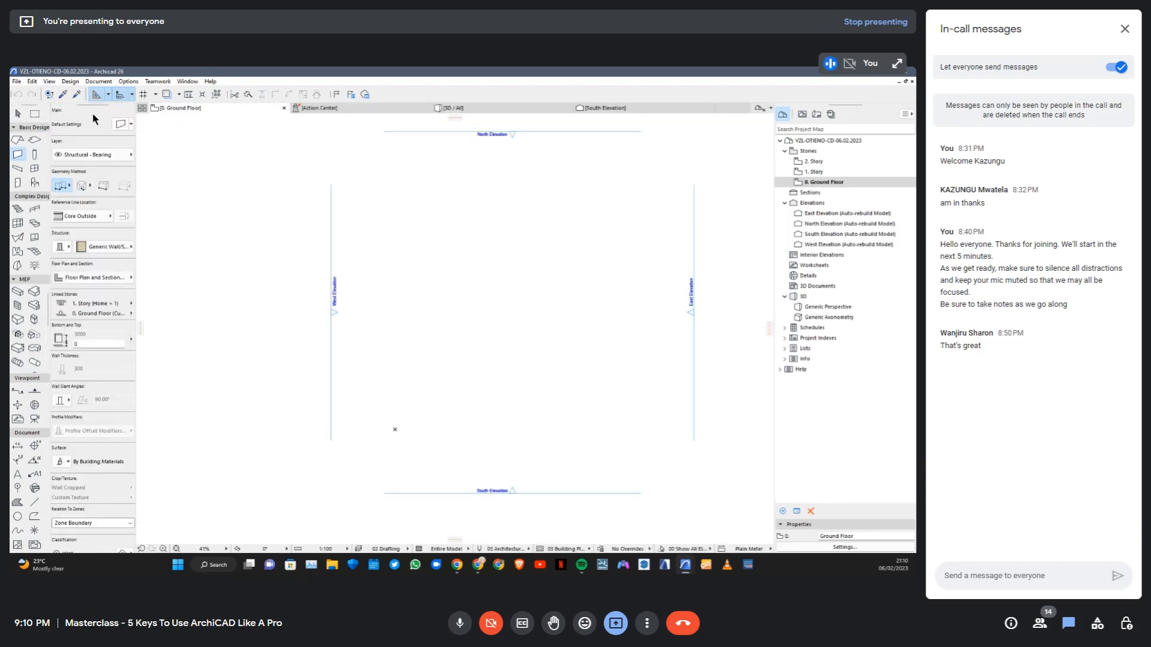
drag(95, 104, 47, 136)
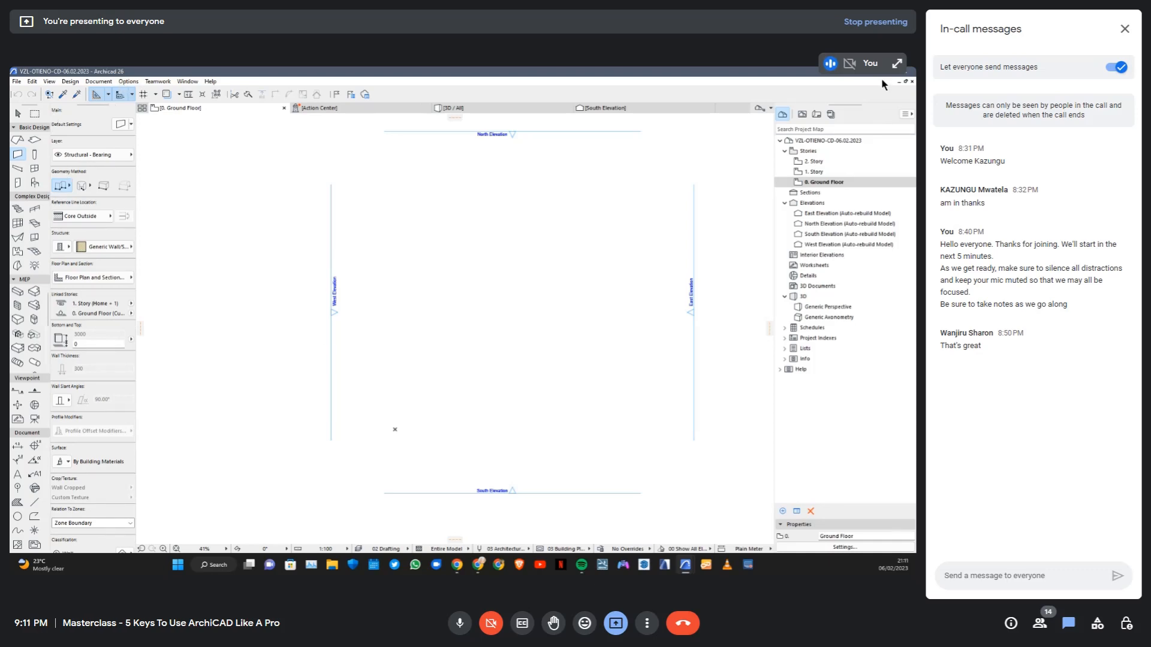
scroll(89, 468, down, 2)
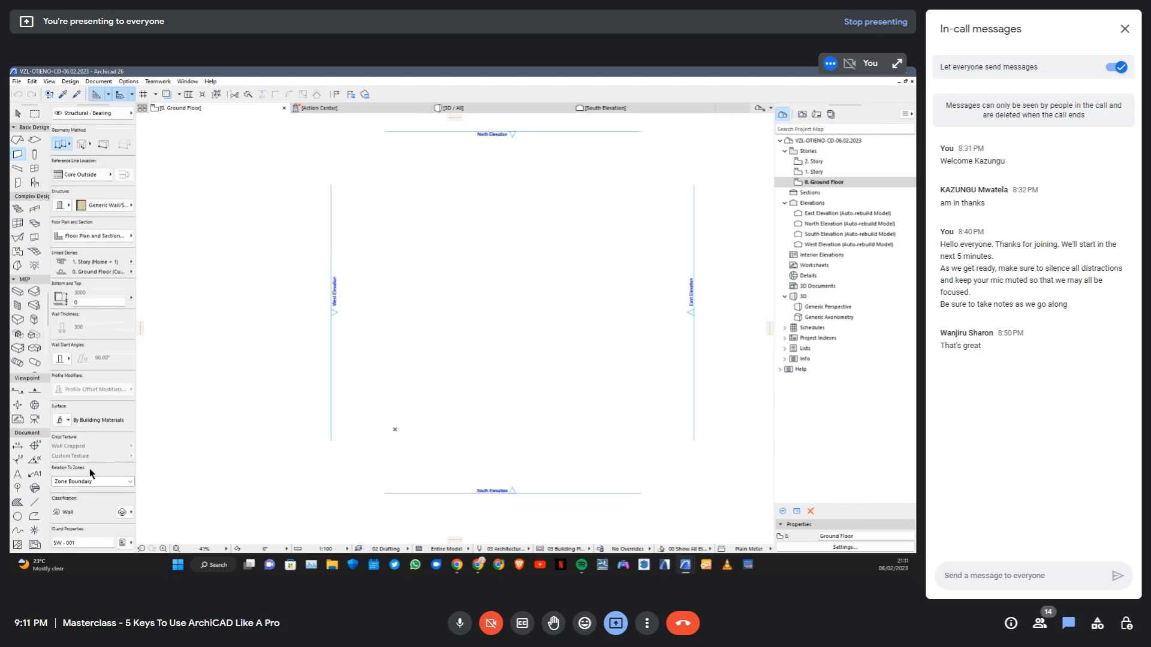
scroll(78, 239, up, 2)
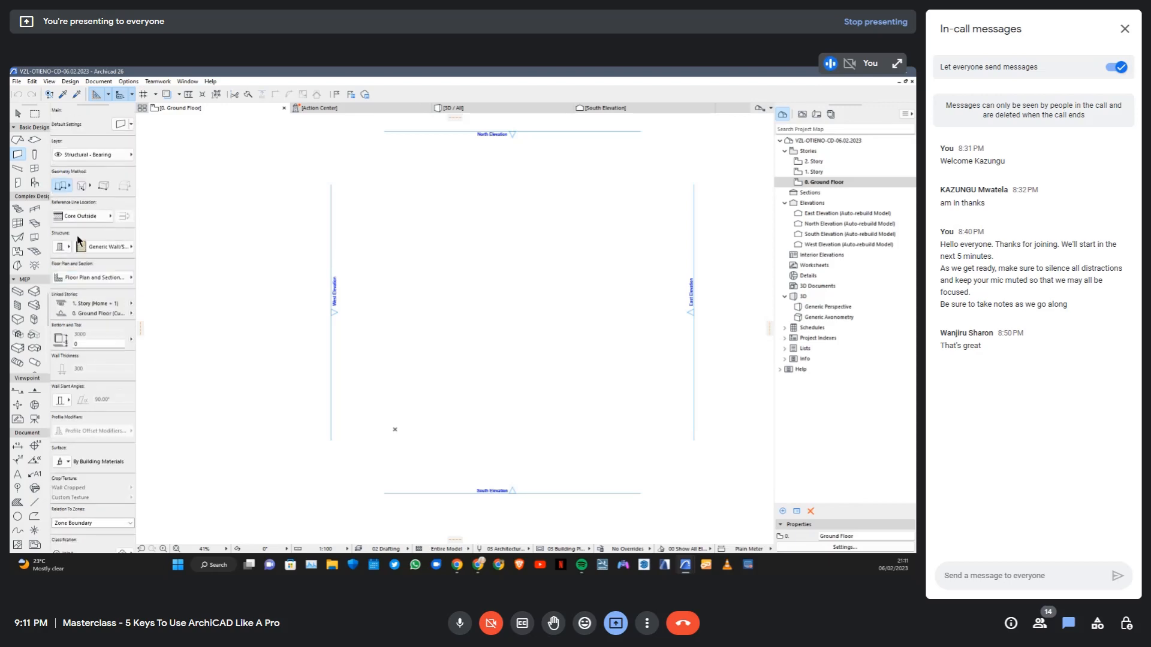
Open the work environment settings and review the schemes stored in the active custom profile and the user preference schemes
click(127, 82)
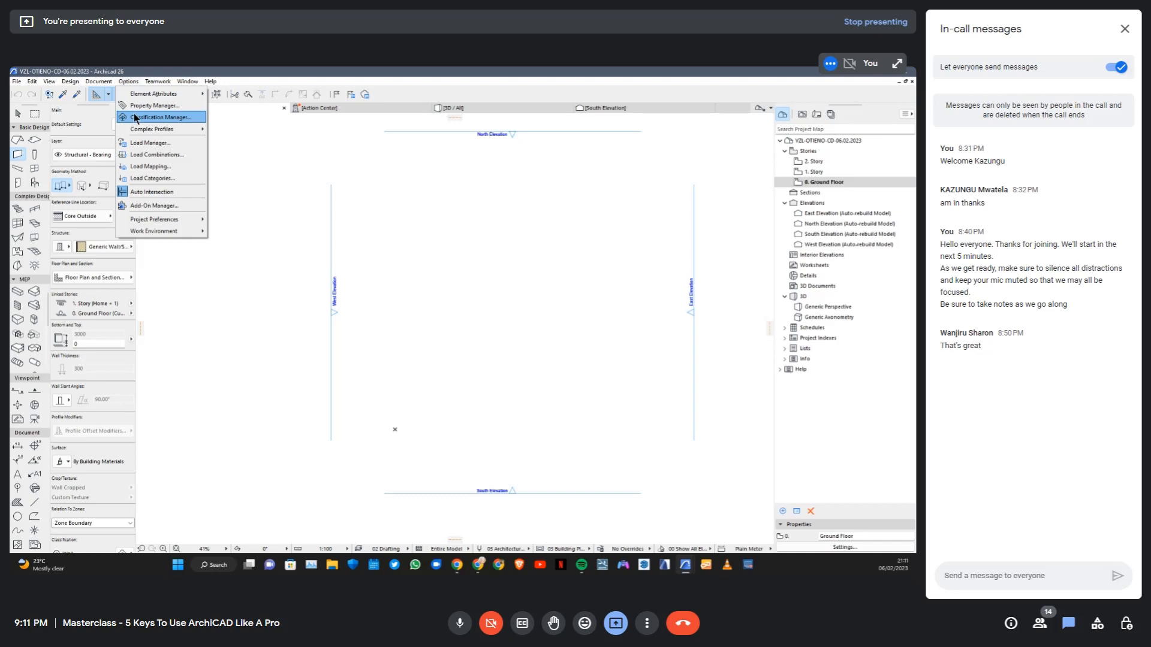
mouse_move(170, 233)
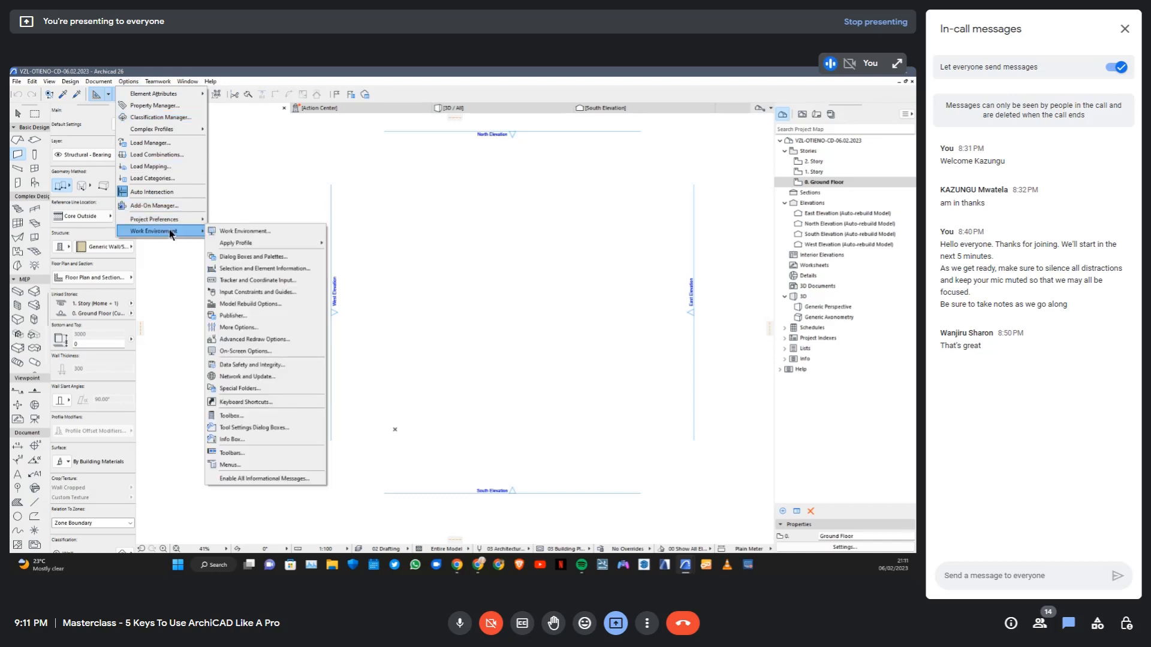
click(249, 235)
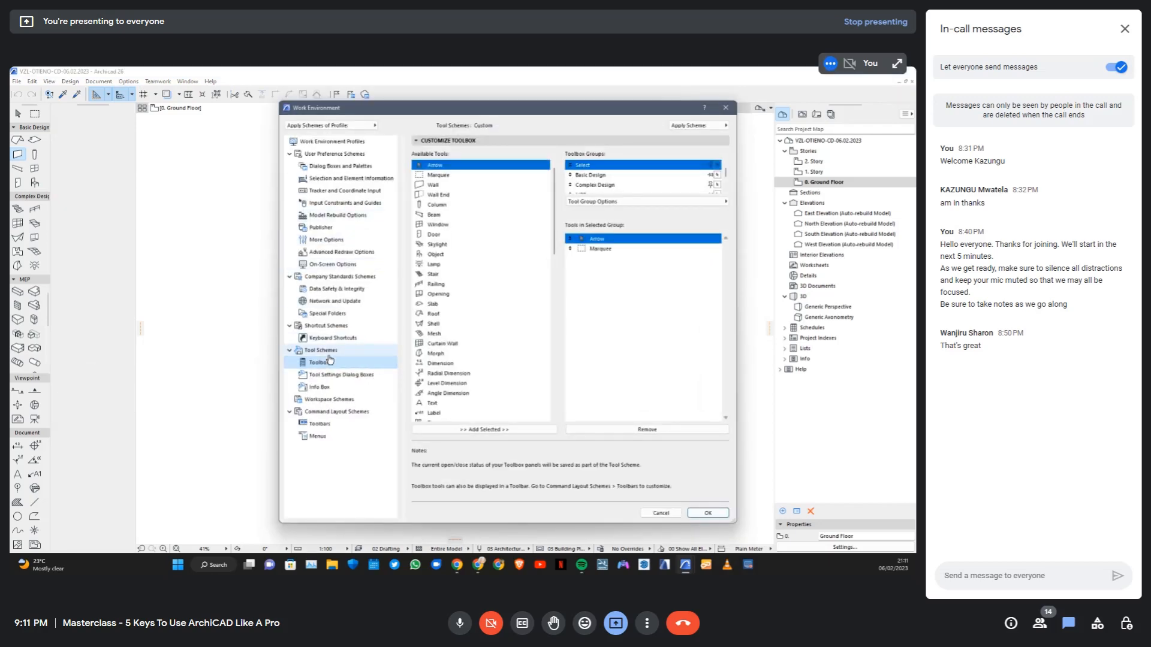
click(335, 142)
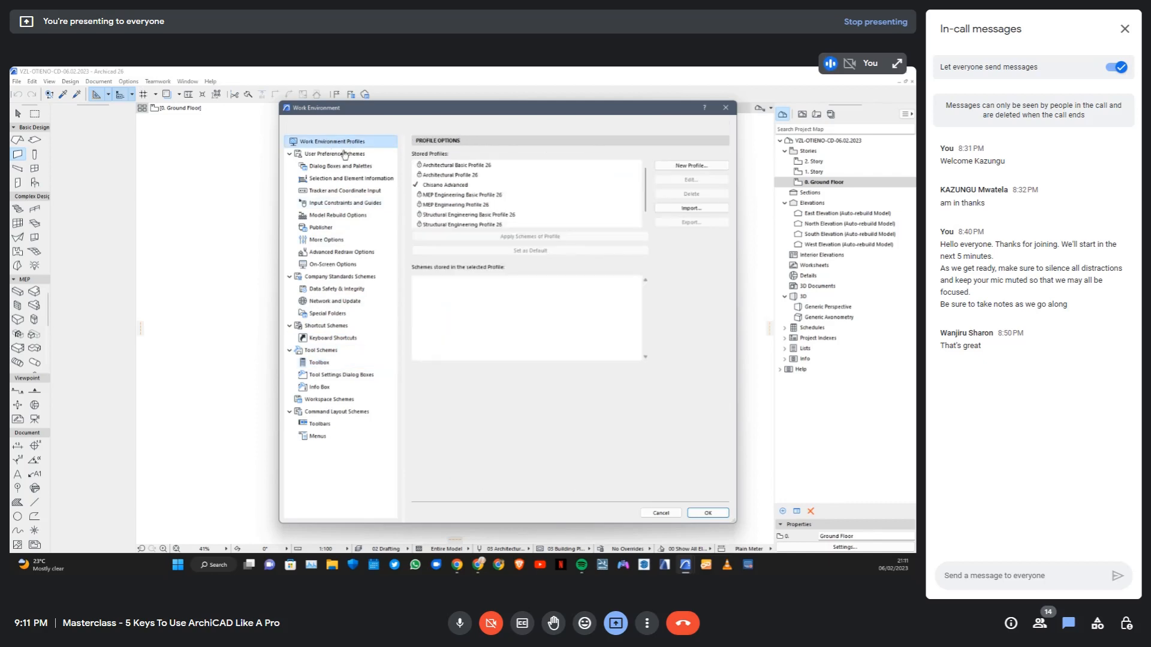
click(447, 185)
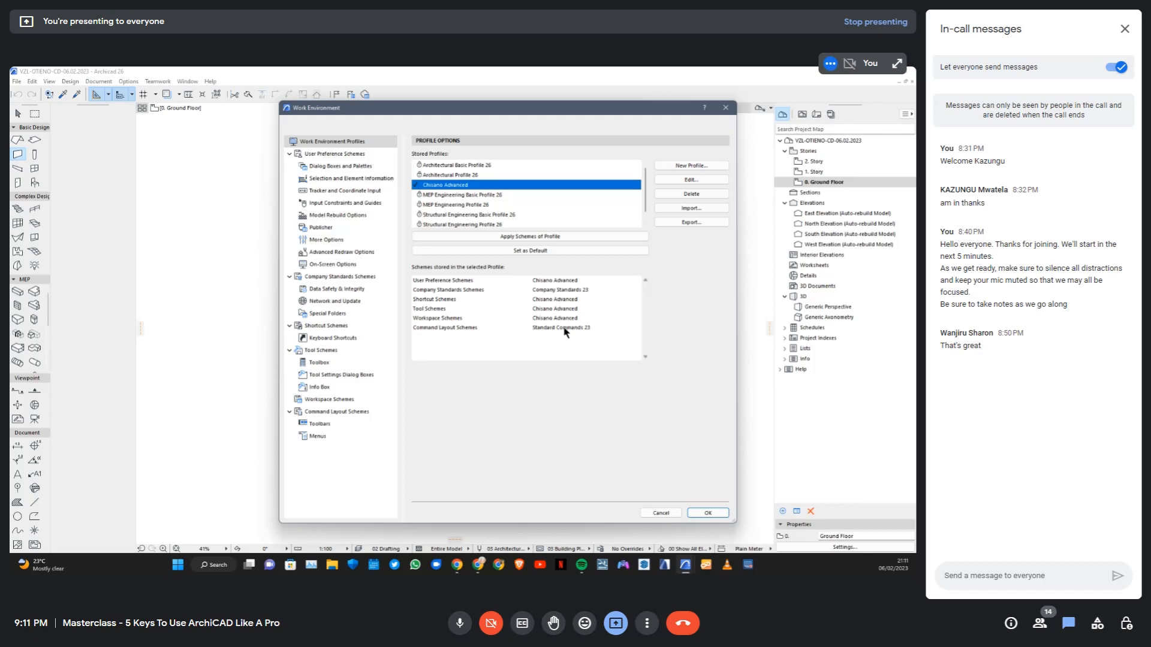
click(339, 156)
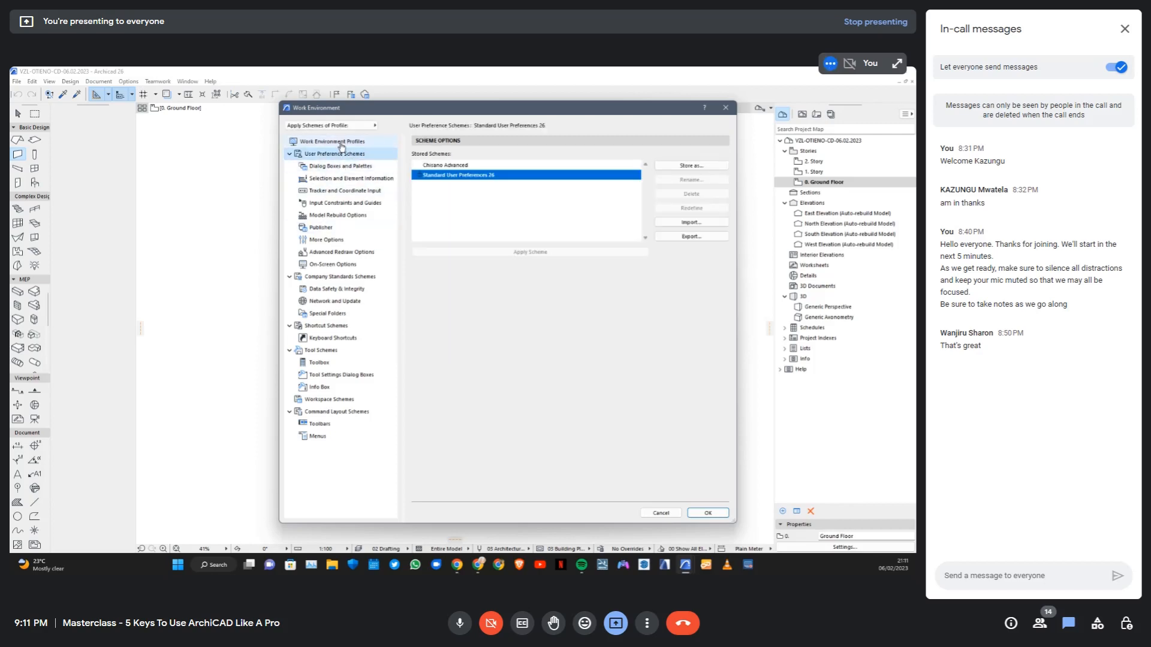
click(341, 143)
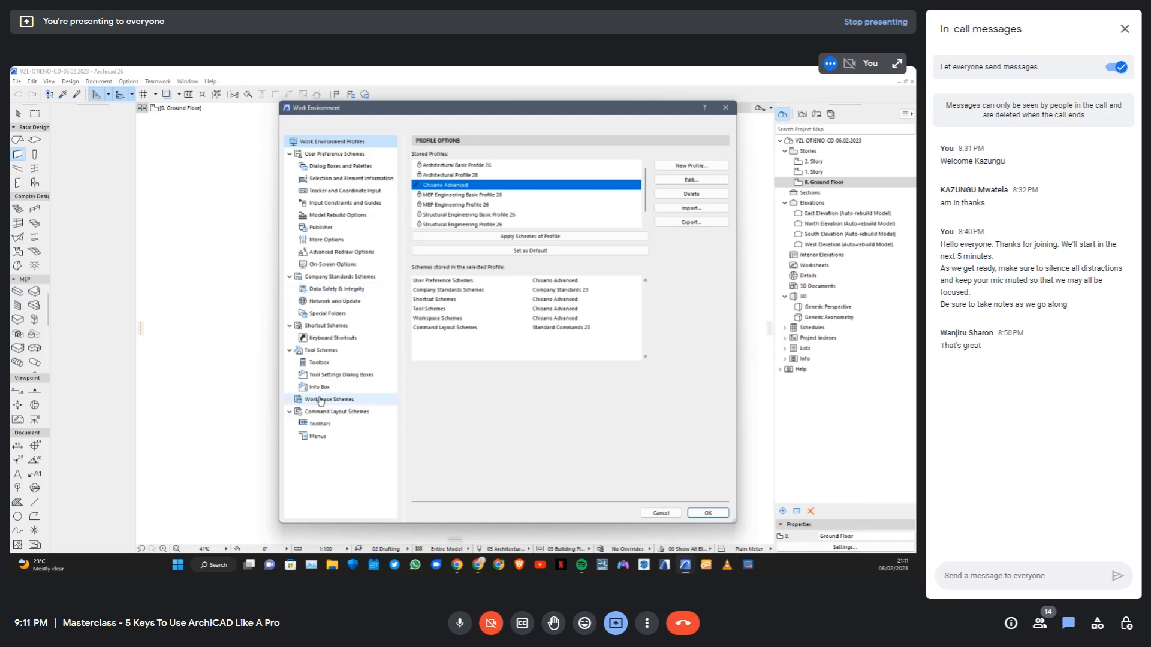
Store the customized tool scheme under the name New
click(323, 352)
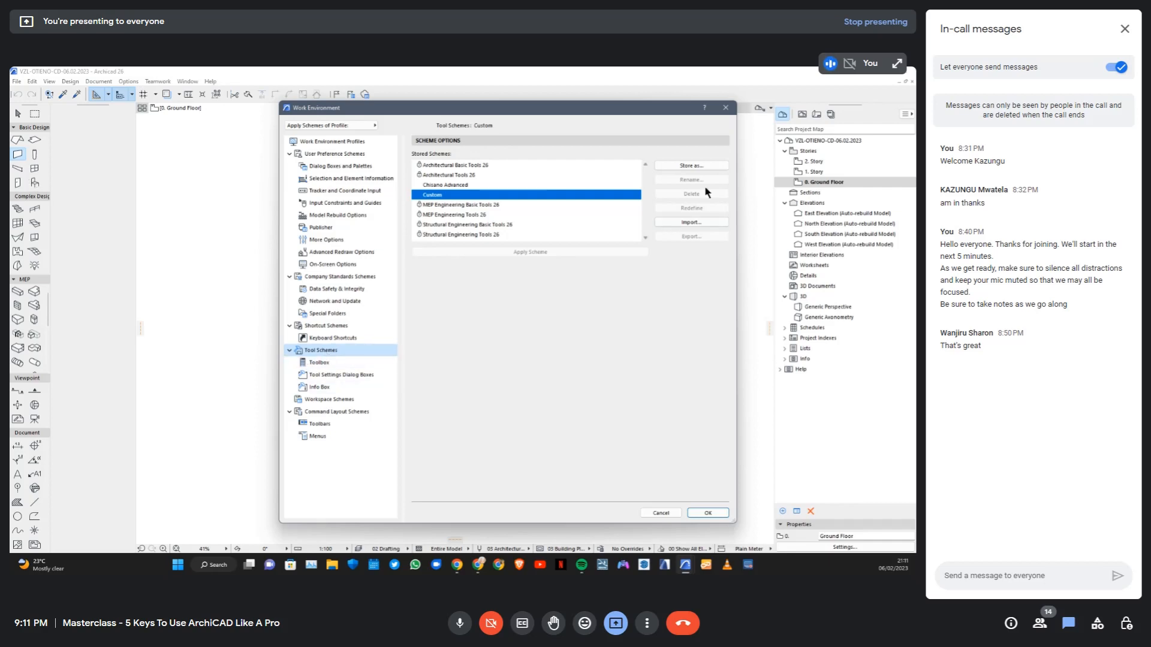
click(680, 167)
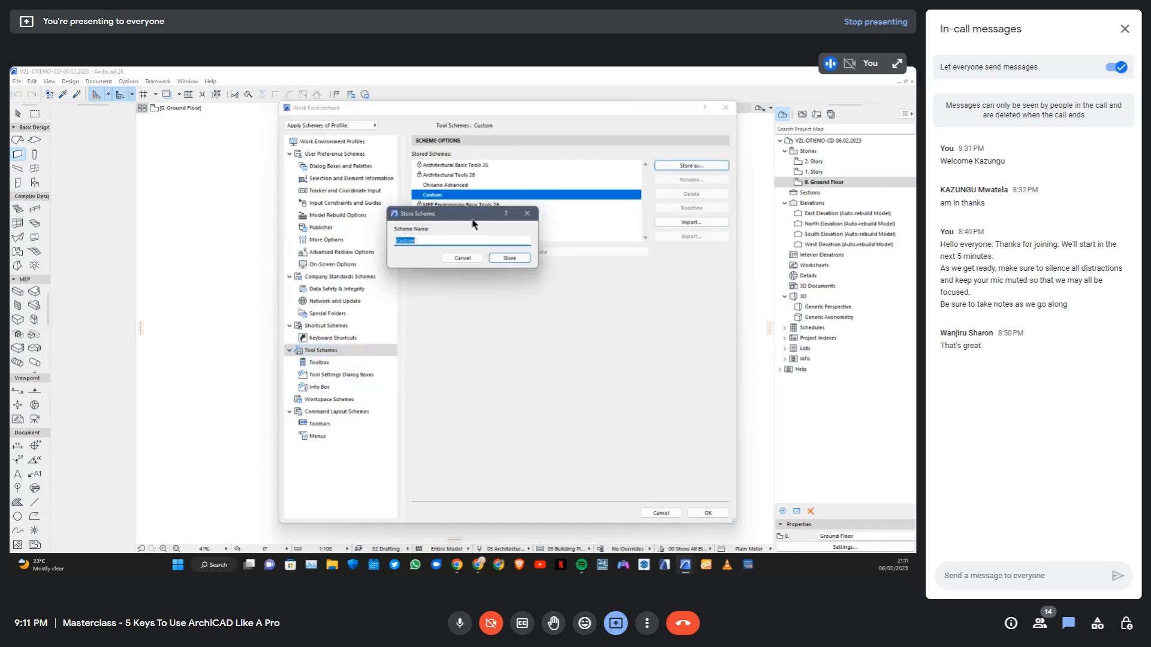
text(New)
click(509, 258)
Look through the company standards, user preference, command layout, Info Box, workspace and tool scheme settings
click(341, 278)
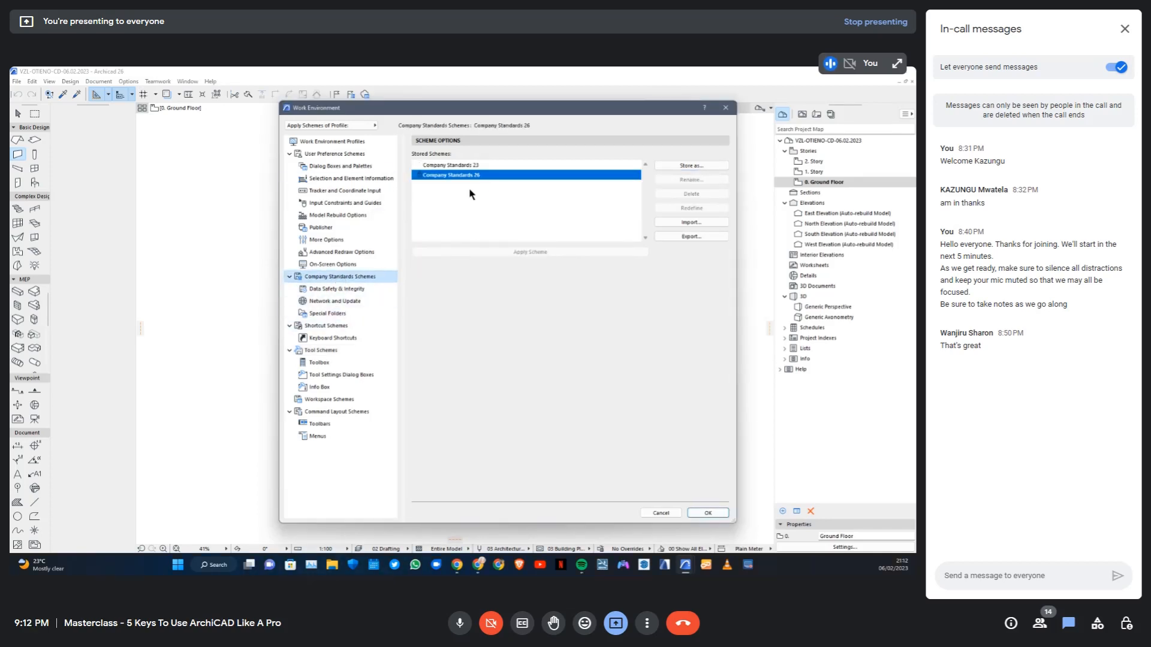
click(331, 154)
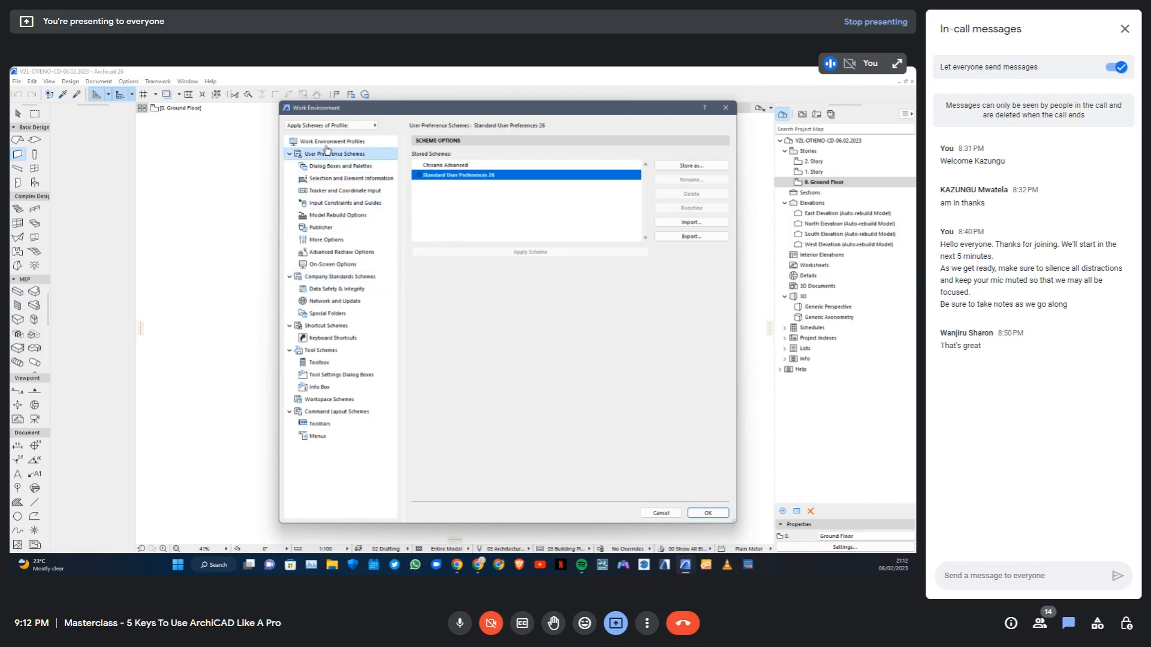
click(333, 412)
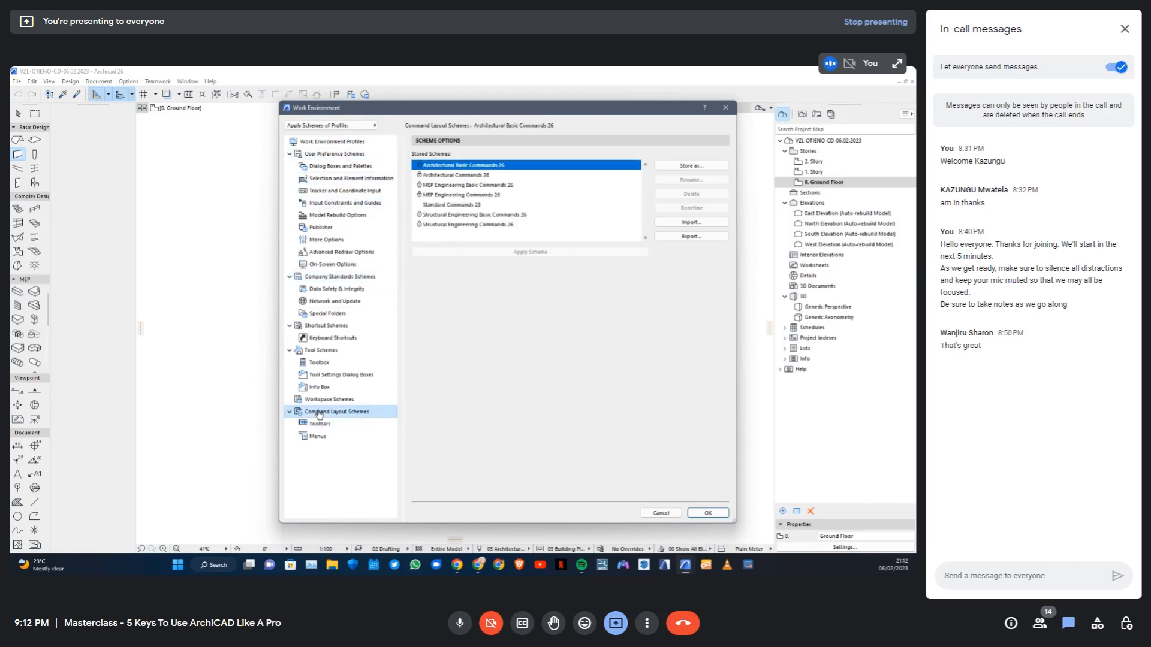
click(326, 390)
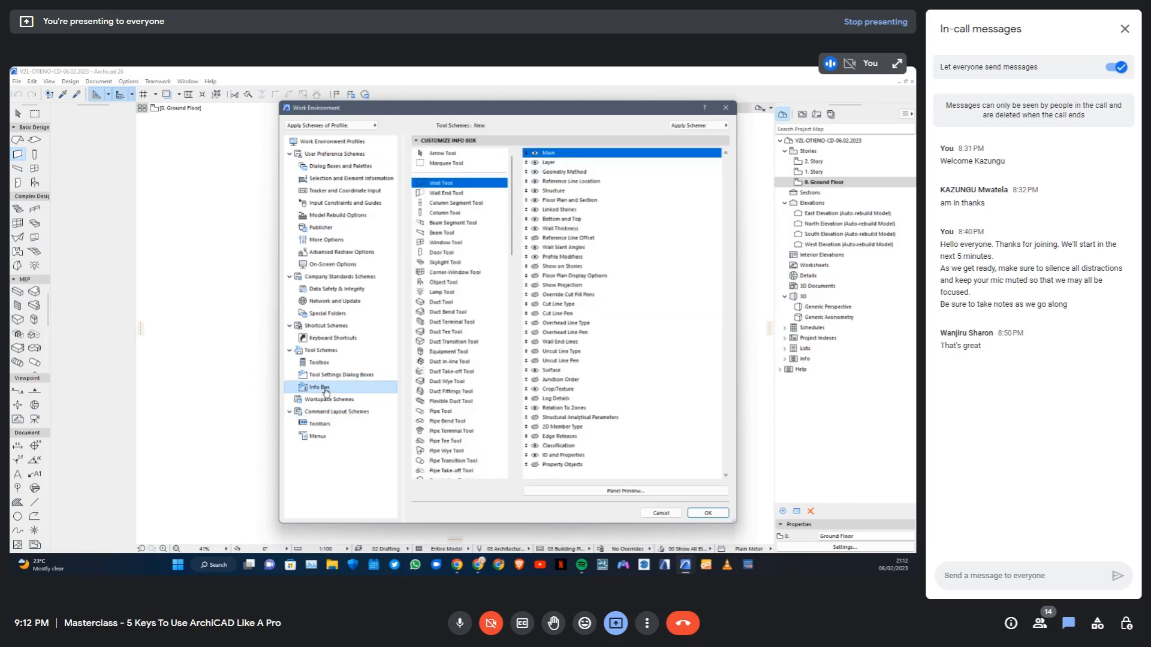
click(330, 400)
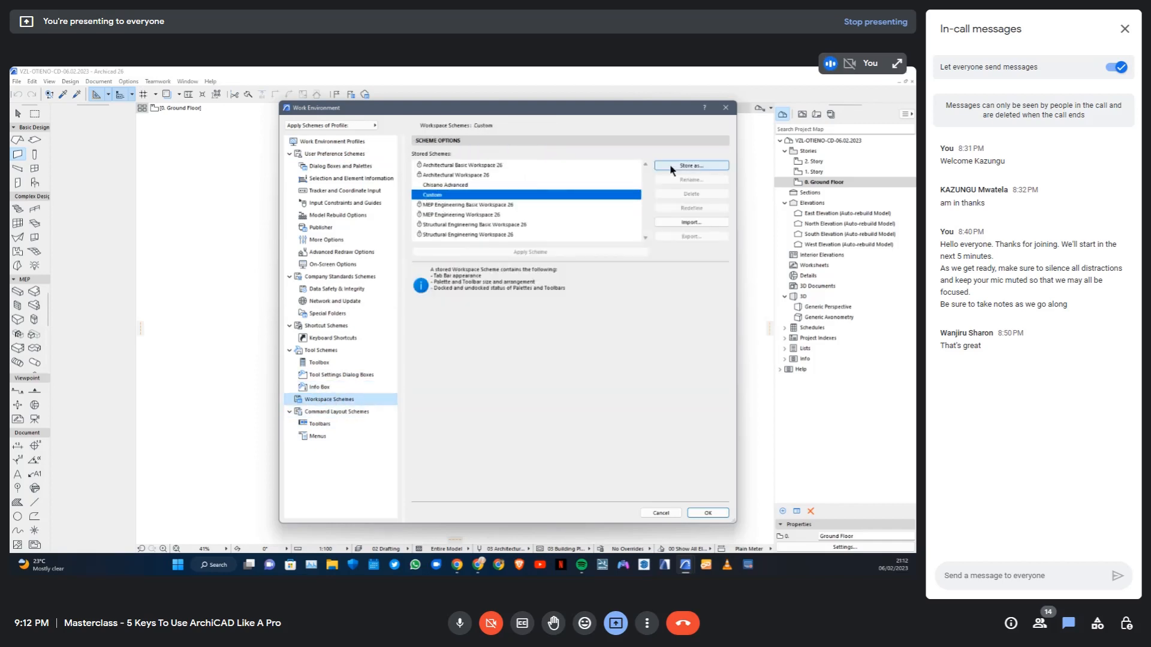
click(440, 280)
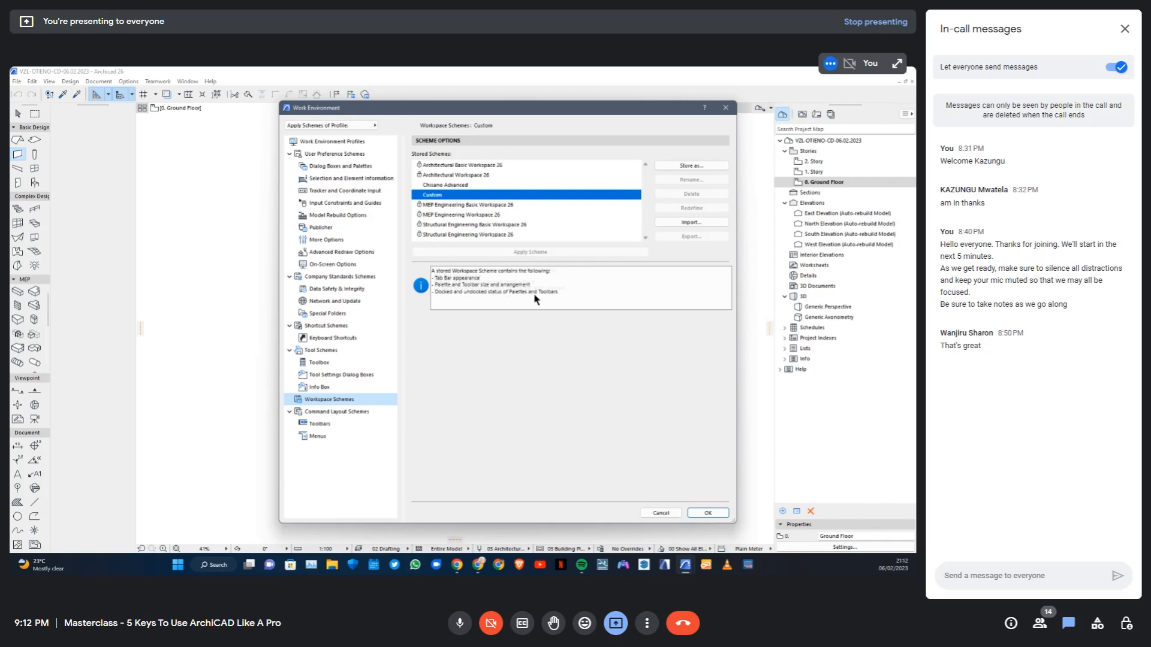
click(325, 351)
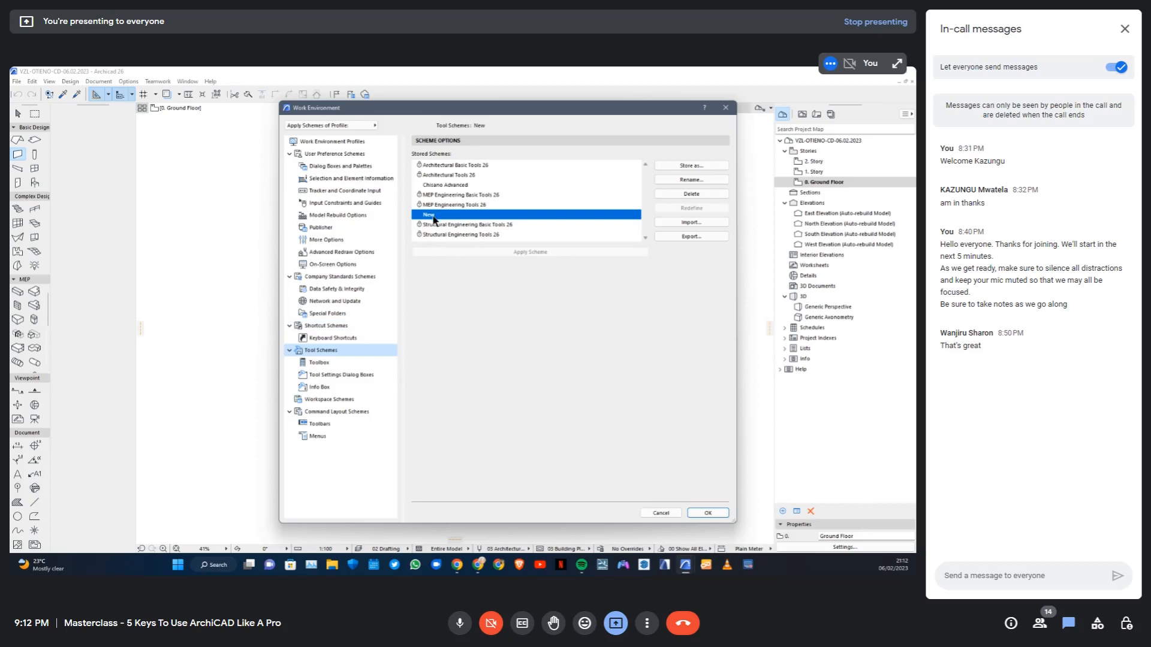
Store the customized workspace scheme under the name New
click(329, 399)
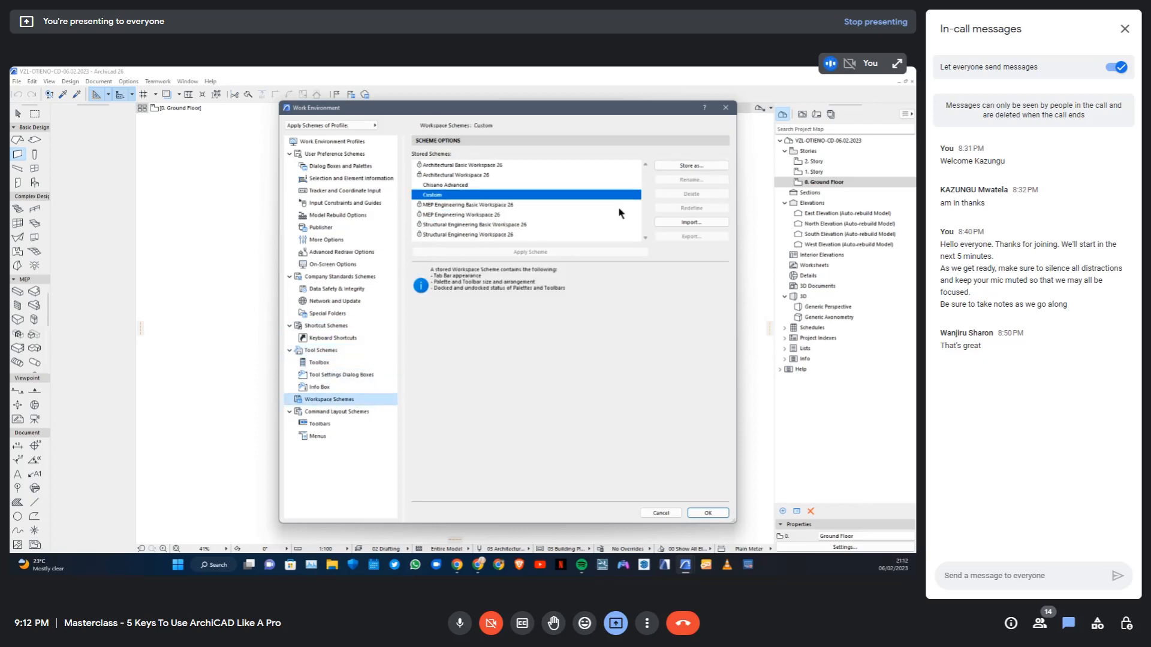
click(692, 166)
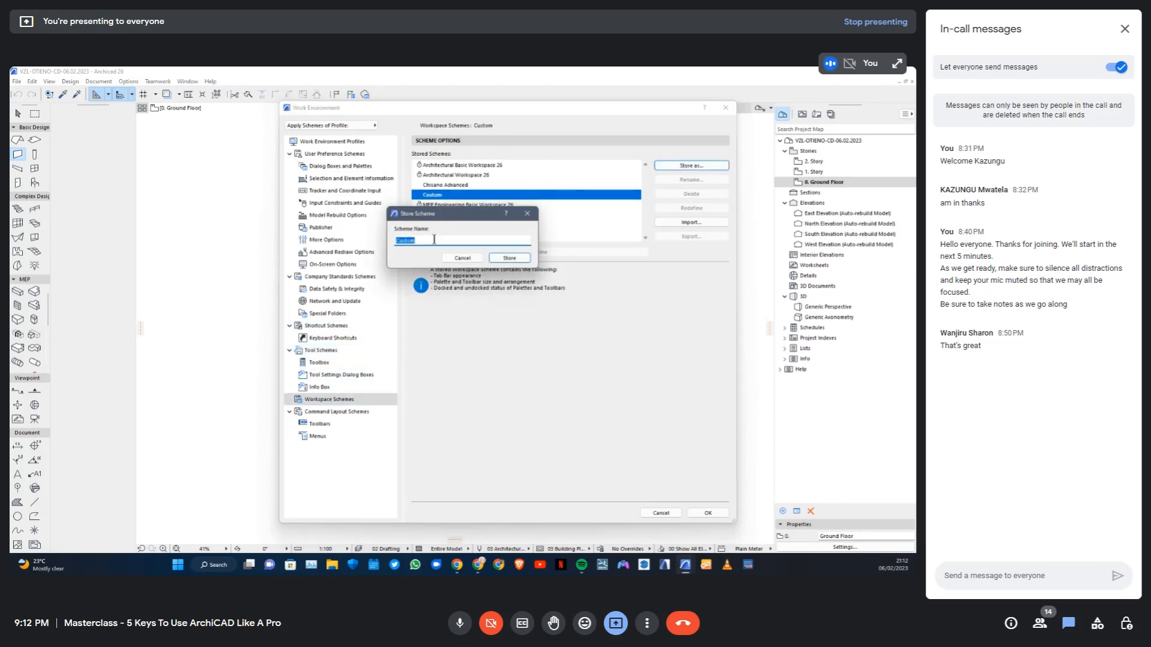
text(New)
click(509, 258)
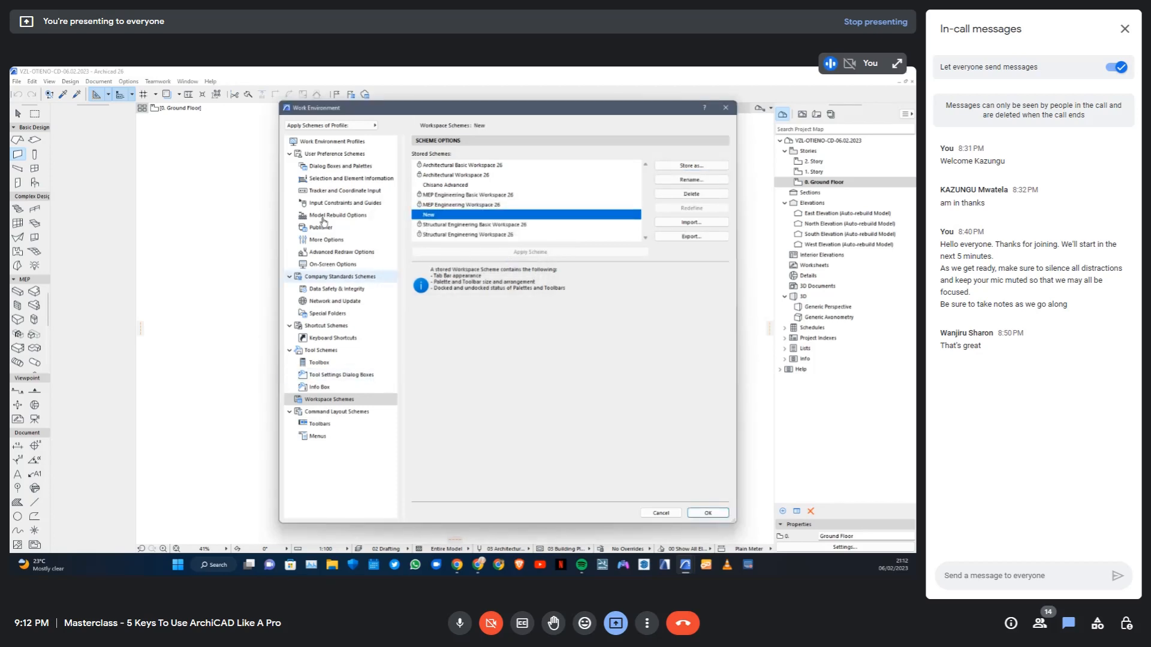
Create a work environment profile with the default name, using the New tool and workspace schemes and the current standard schemes
click(330, 142)
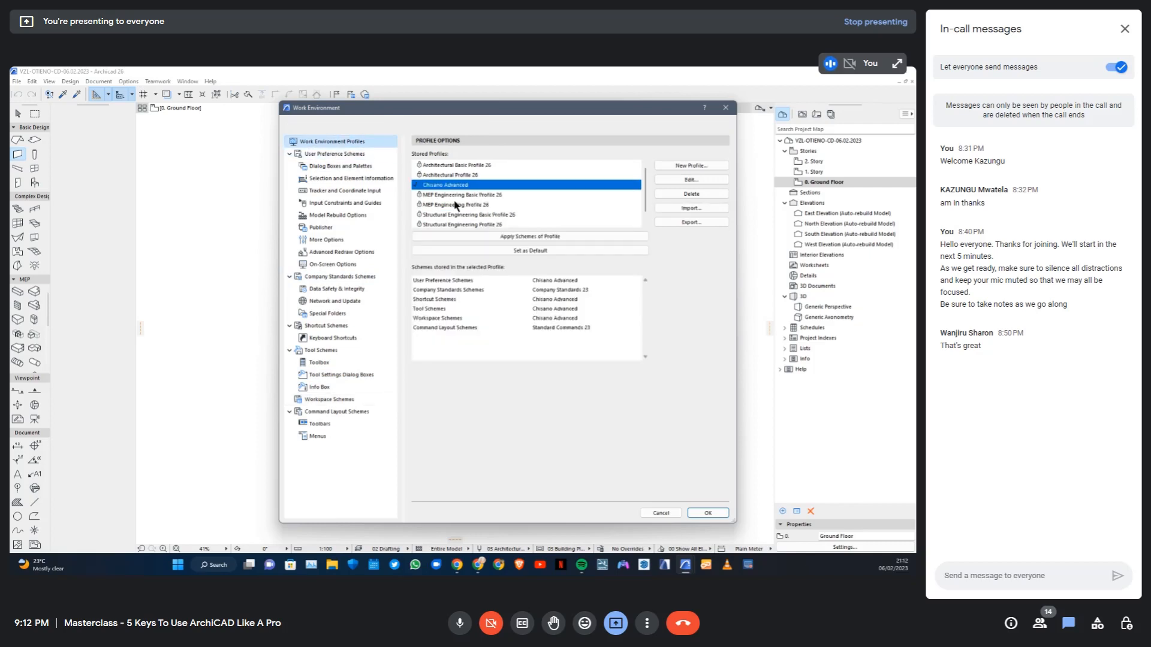
scroll(503, 202, down, 1)
scroll(503, 202, up, 1)
click(690, 166)
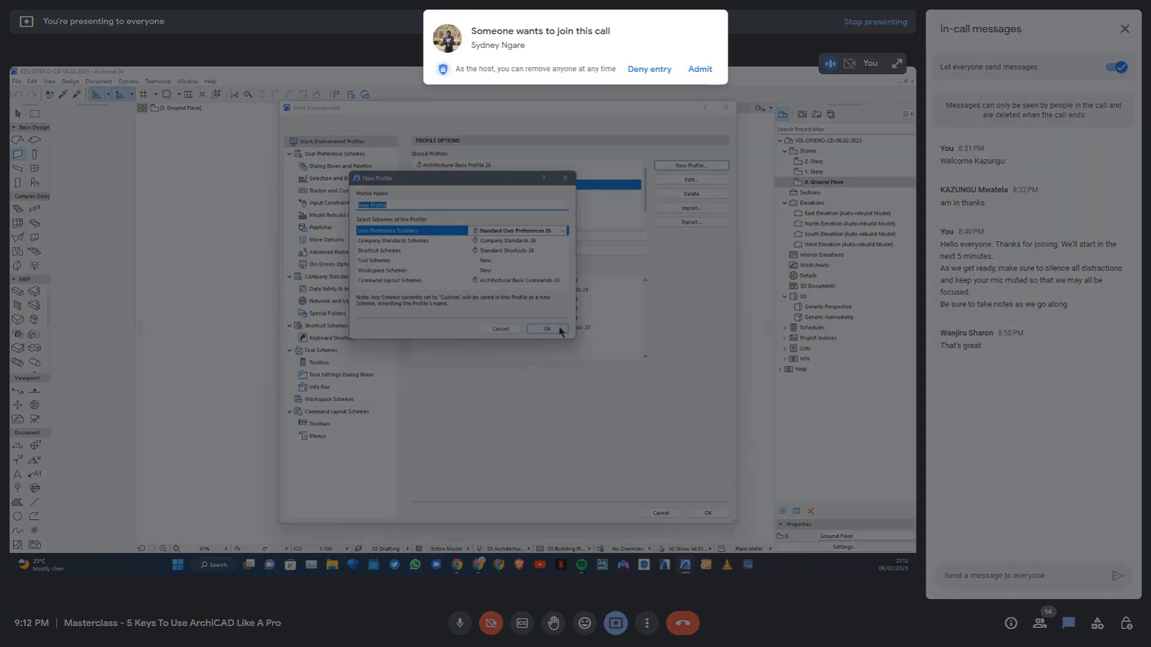
click(561, 331)
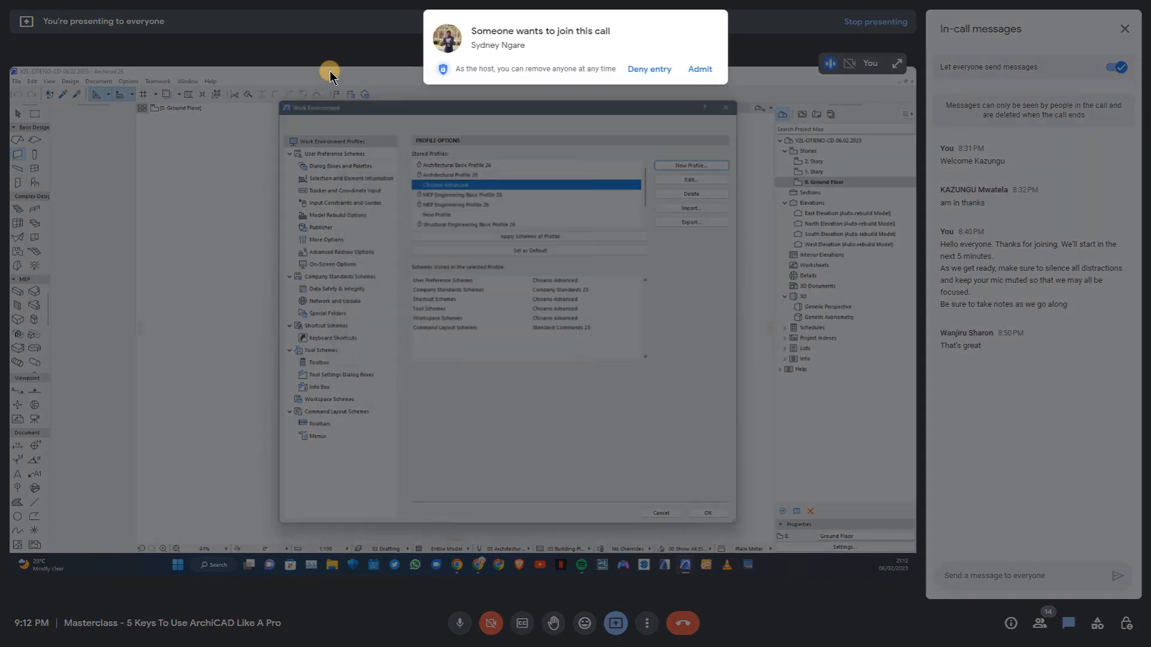
Admit the waiting participant to the call, check the new profile's stored schemes, and accept the work environment settings
click(698, 69)
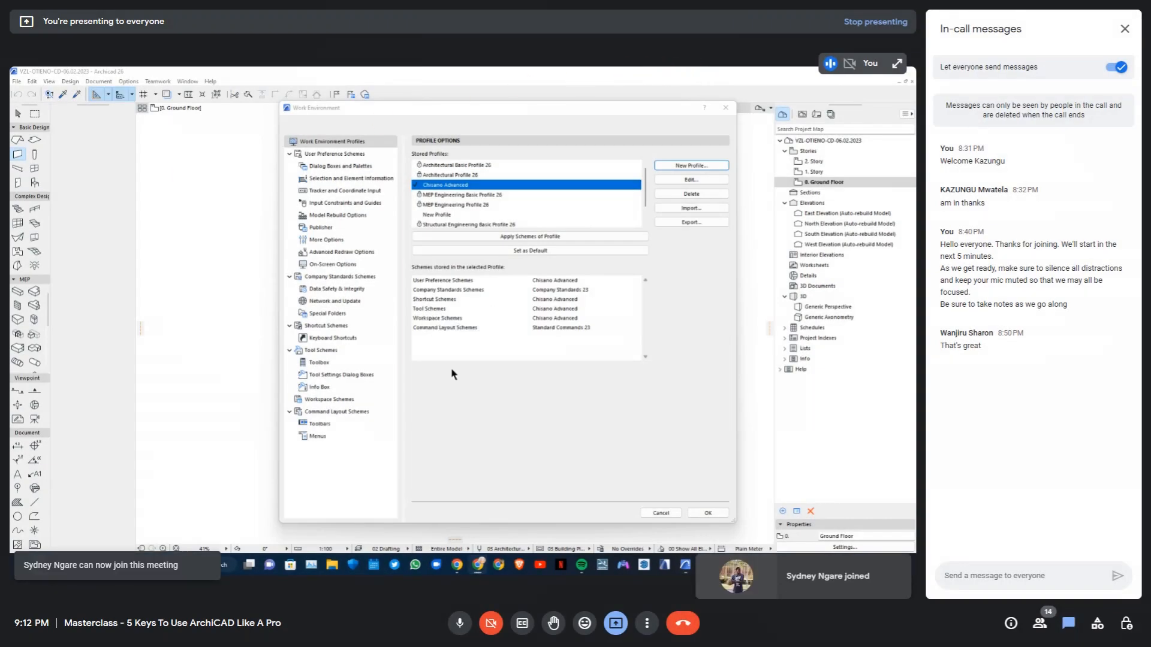
click(445, 220)
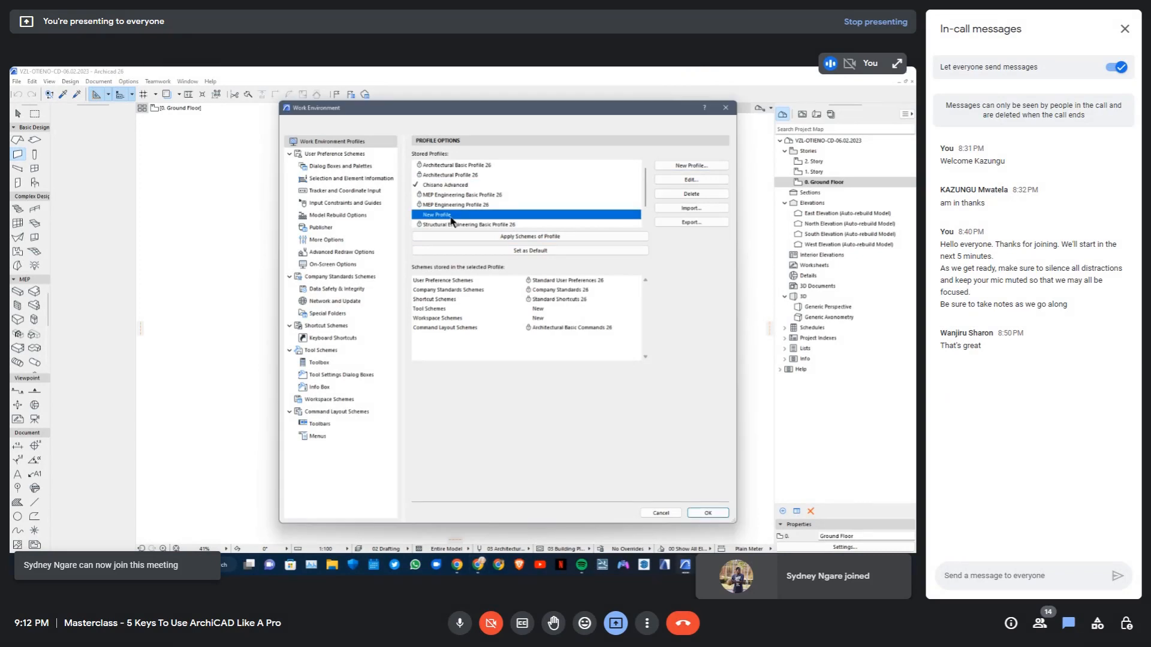
click(708, 514)
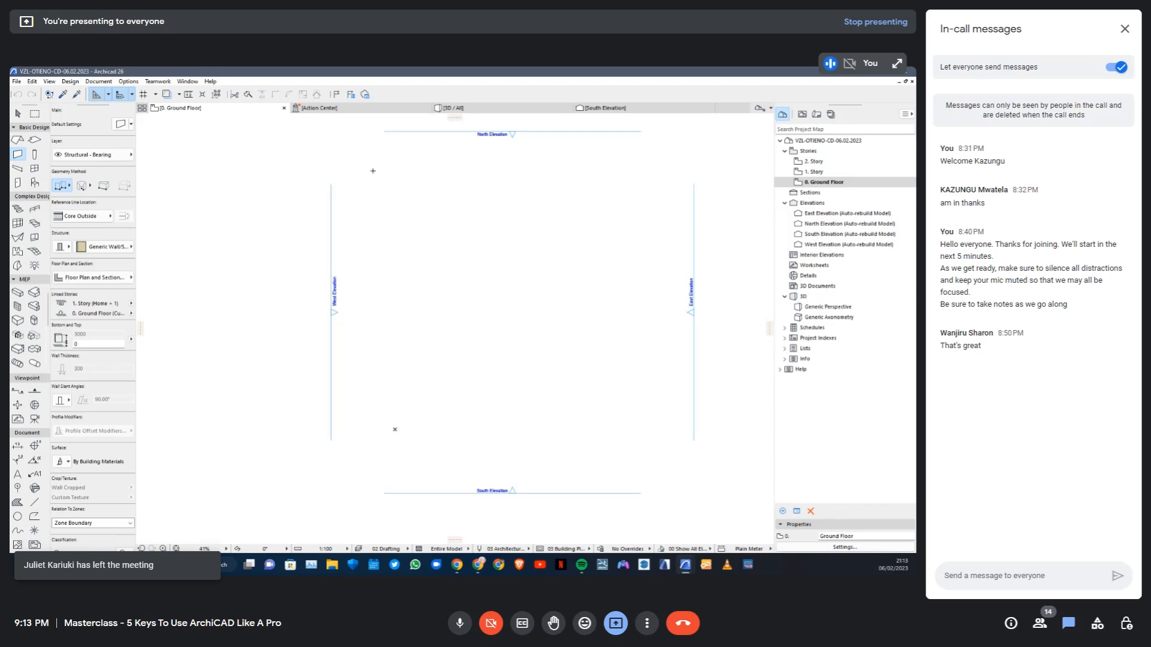
Show the Drafting Aids toolbar and place it floating over the upper middle of the floor plan
click(187, 81)
mouse_move(229, 207)
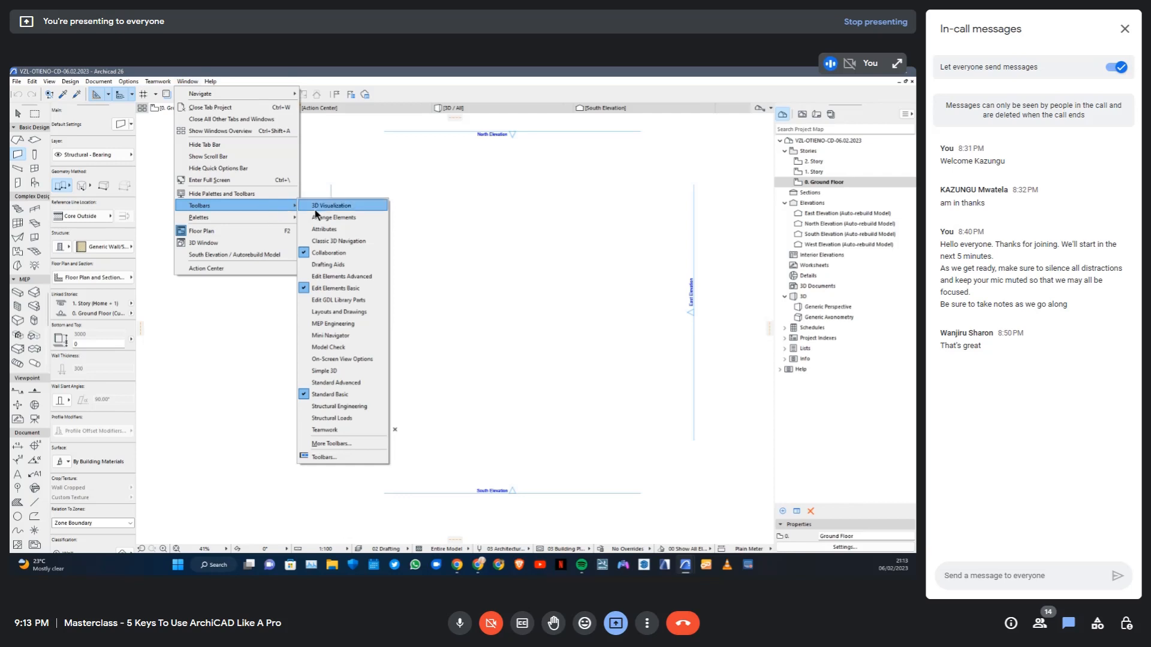
click(305, 266)
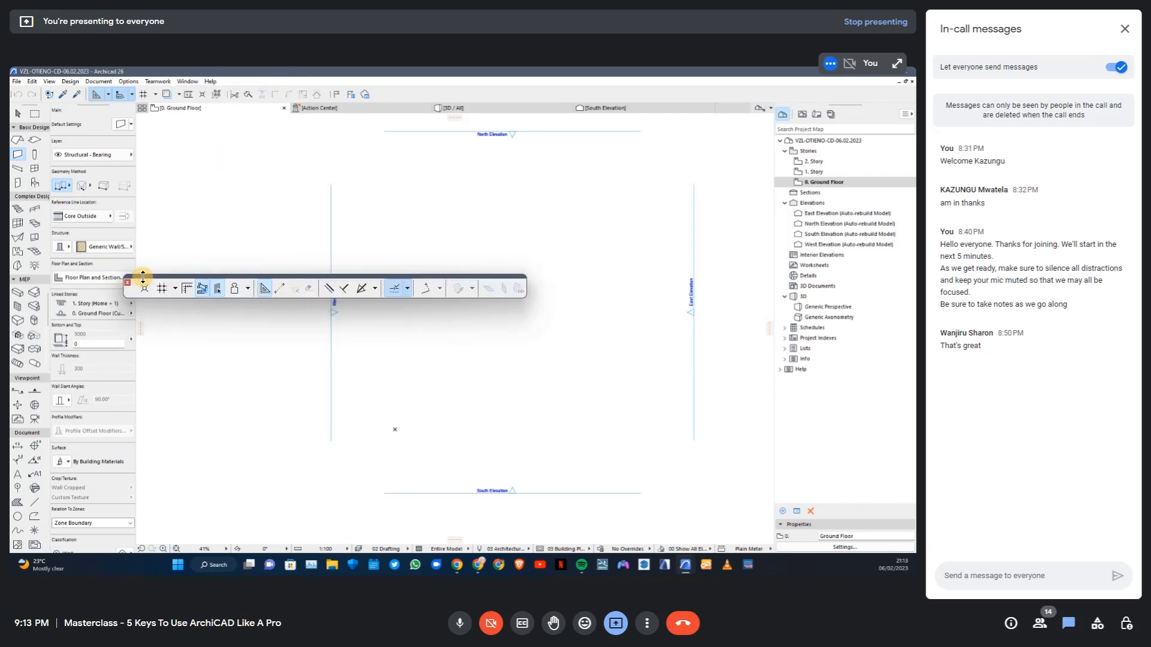
drag(127, 289, 348, 226)
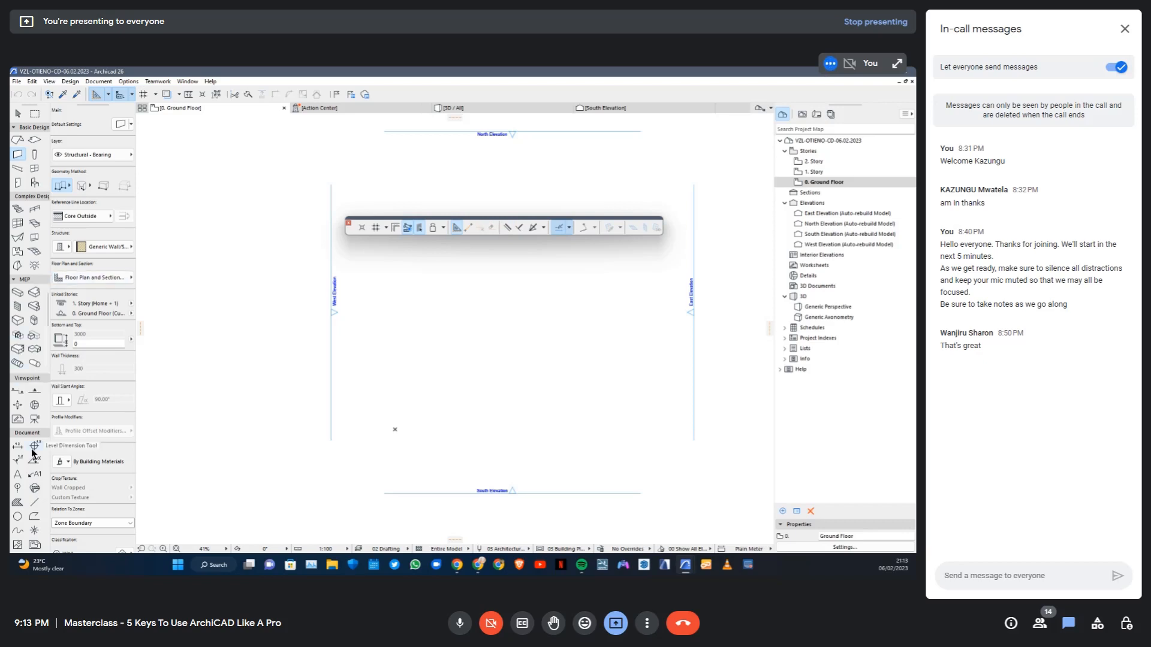
Draw a chained drafting line in the lower middle of the ground floor plan: one horizontal segment followed by one rising at 45°
click(34, 502)
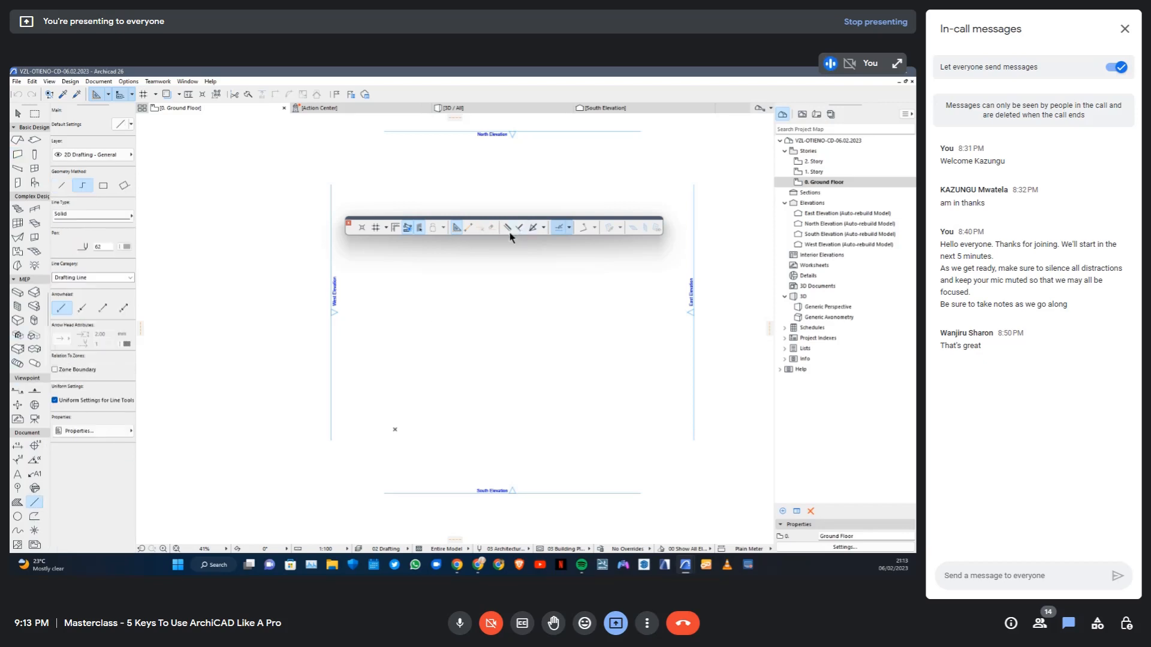
click(403, 391)
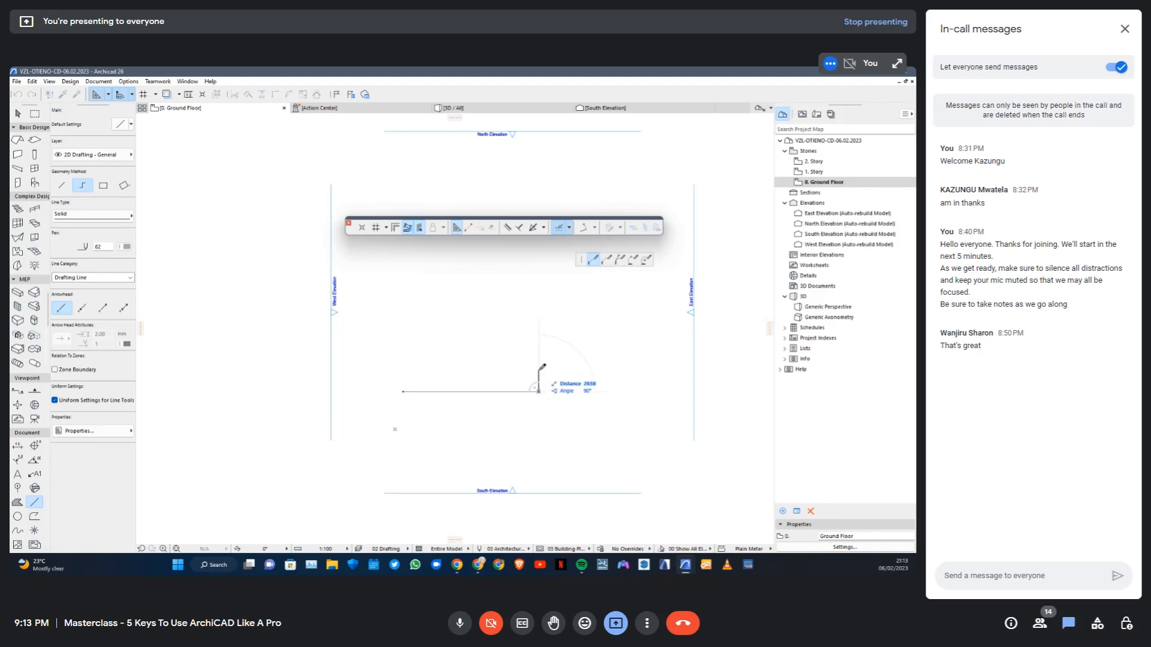
double_click(589, 341)
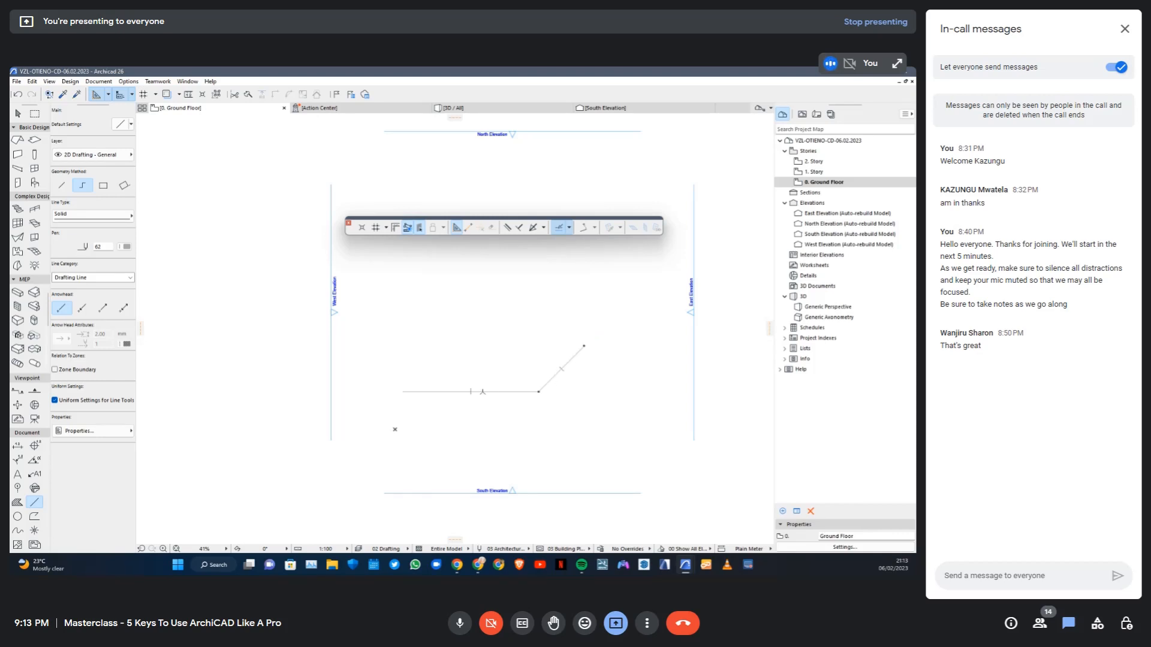
Try the parallel constraint by starting a line at the horizontal segment's midpoint, parallel to the diagonal segment, and cancel it
click(508, 228)
click(565, 366)
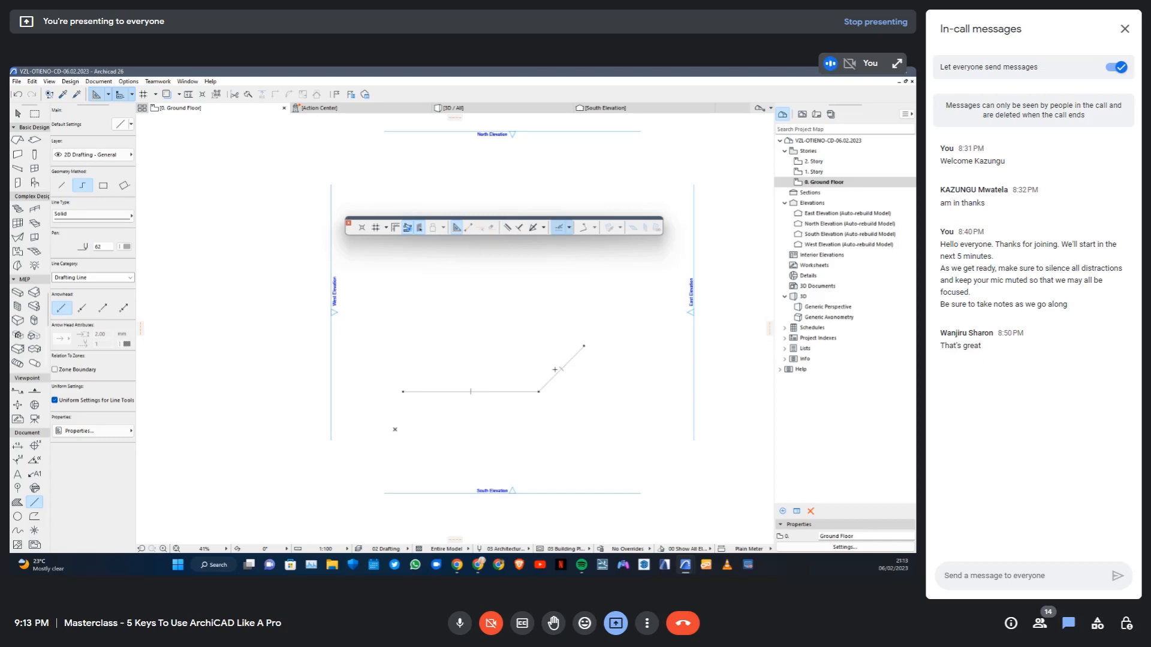
click(471, 391)
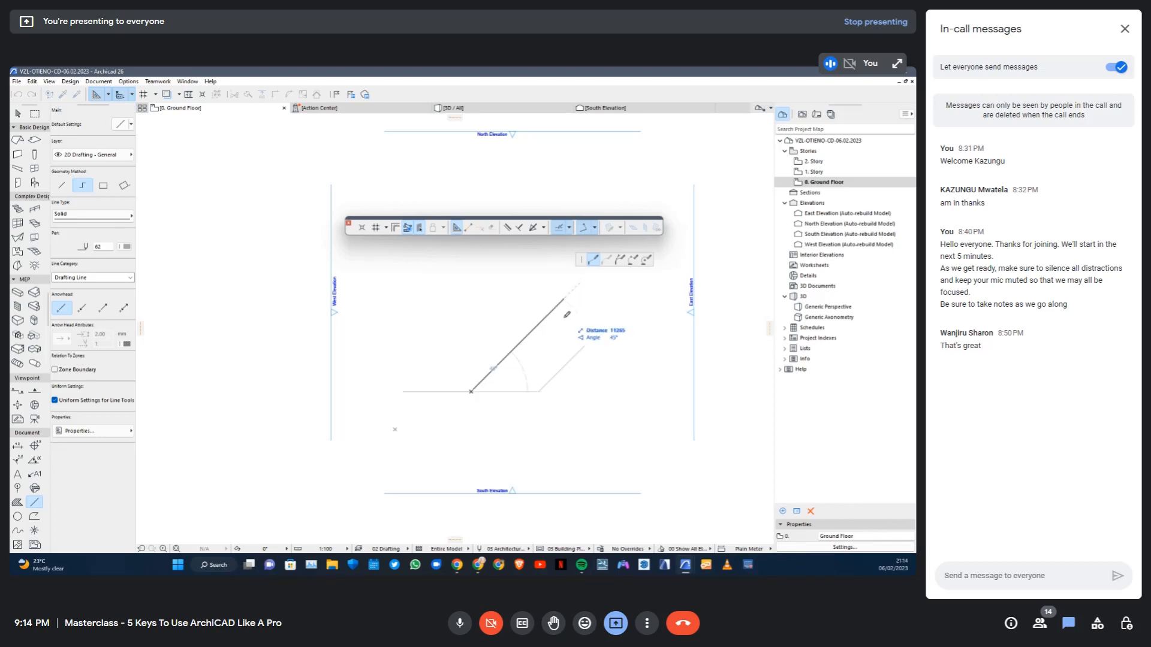
key(Escape)
Try the perpendicular constraint by starting a line at the diagonal segment's midpoint, at right angles to it, and cancel it
click(518, 229)
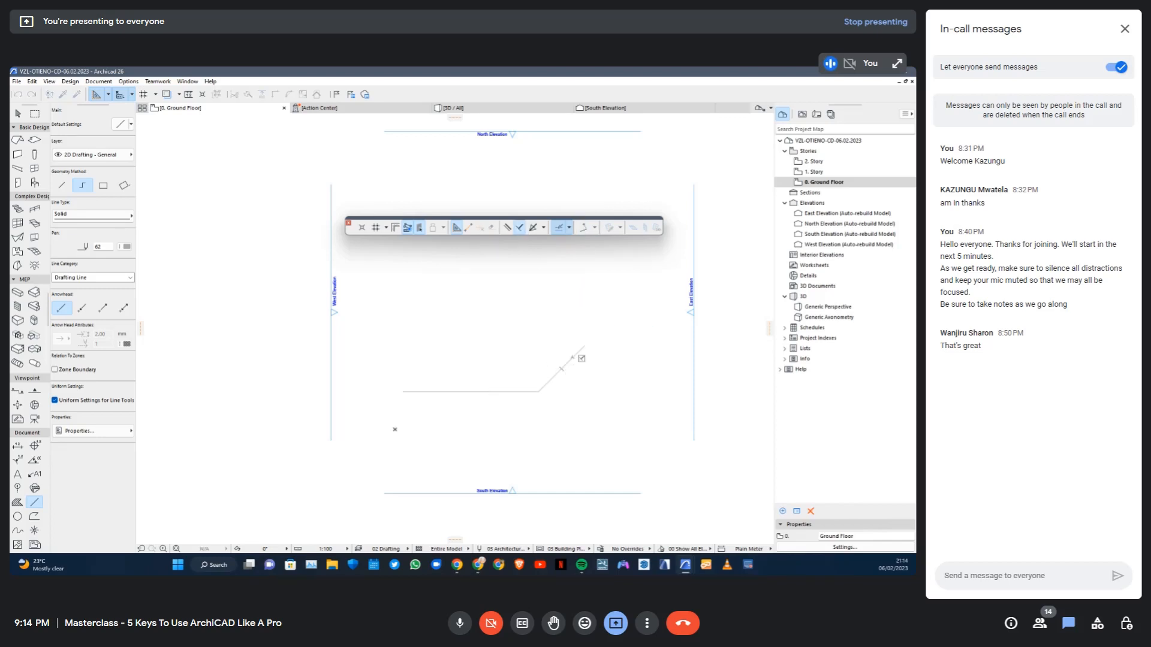
key(Escape)
click(562, 368)
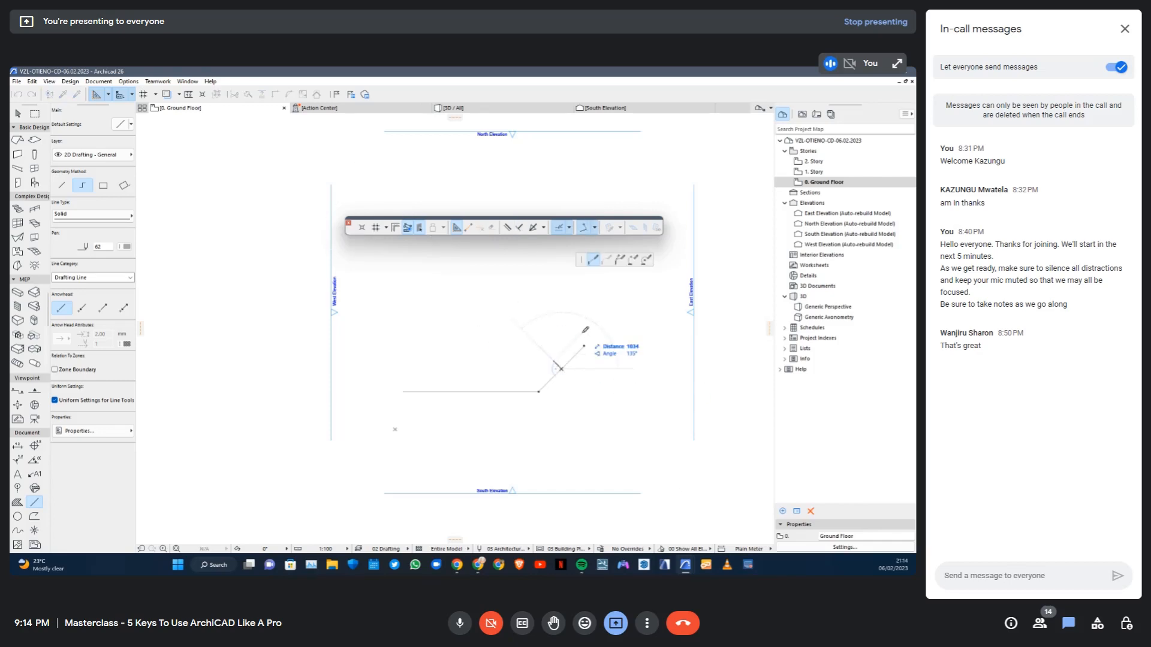
key(Escape)
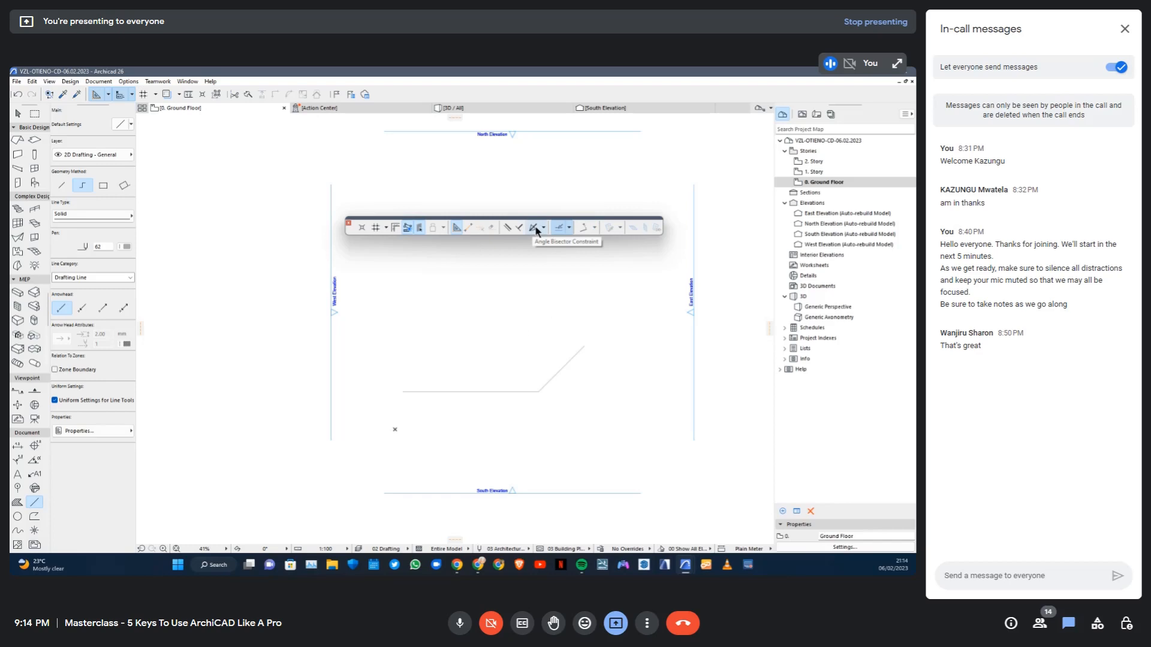
Try the angle bisector constraint by starting a line from the corner between the horizontal and diagonal segments, and cancel it
click(532, 229)
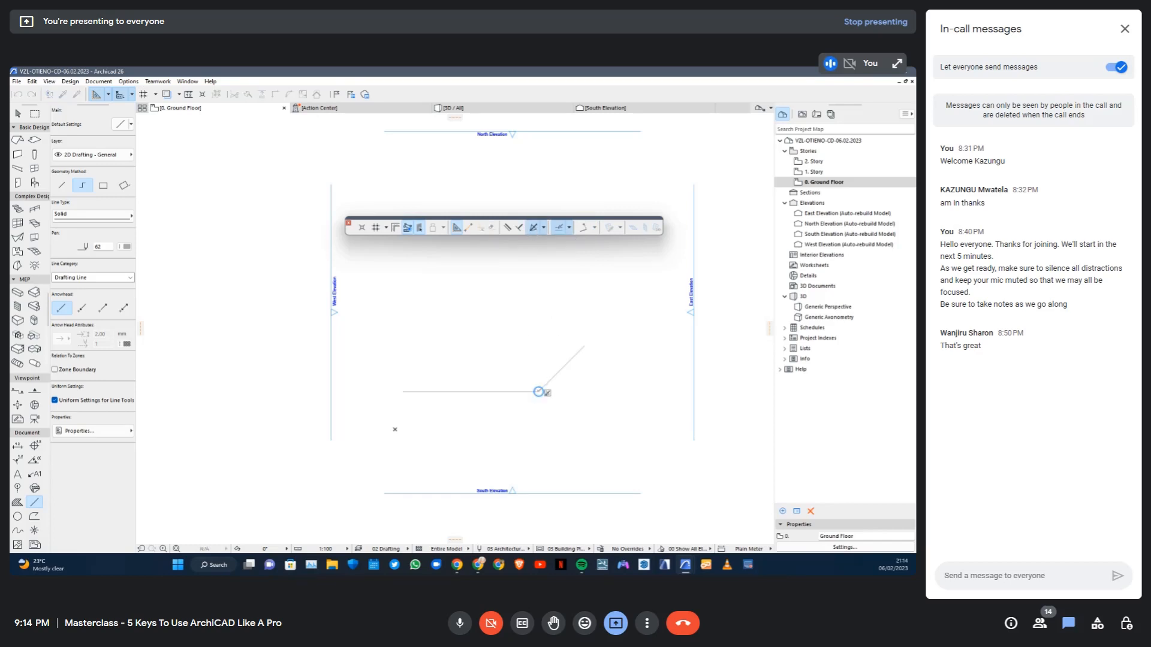
click(538, 392)
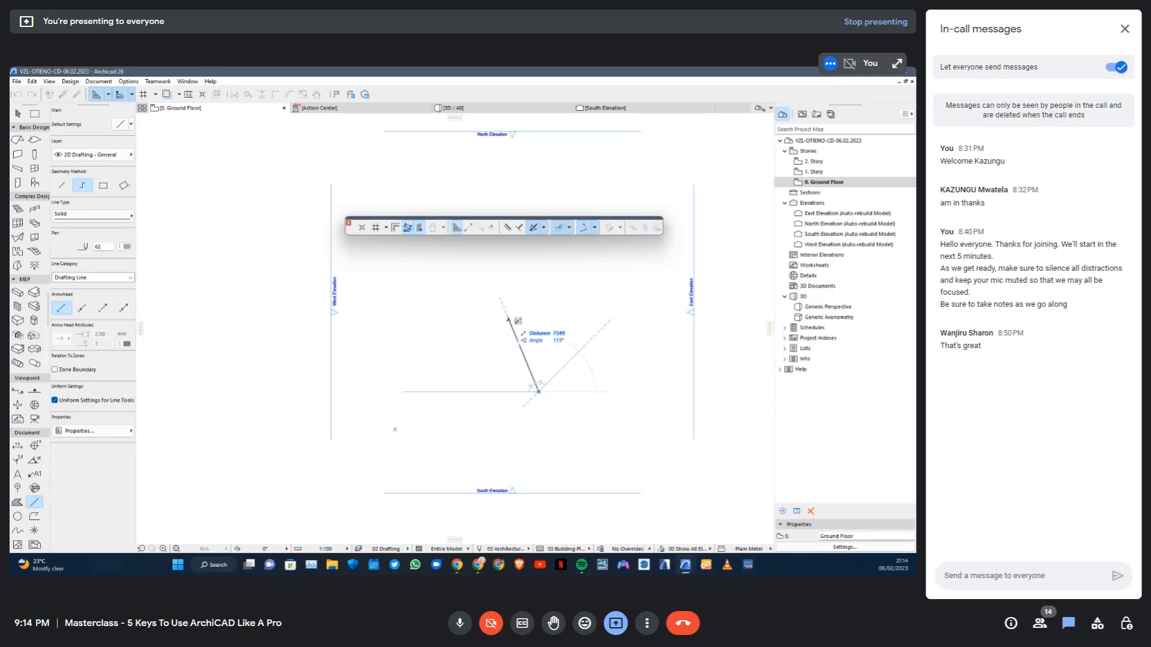
key(Escape)
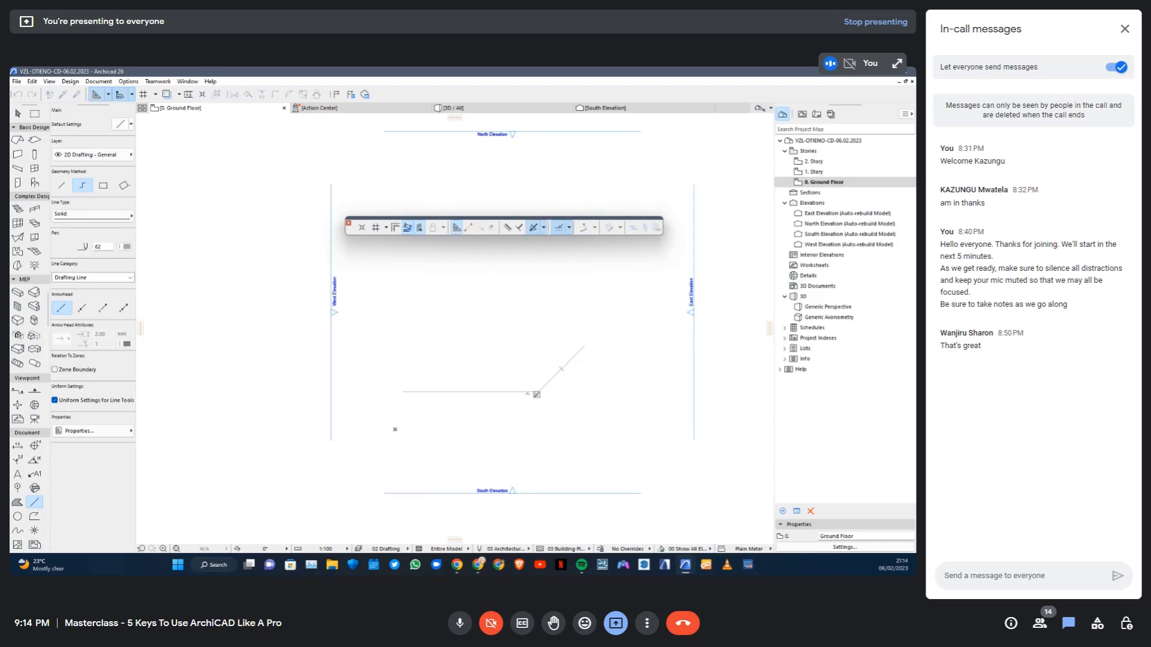
click(524, 393)
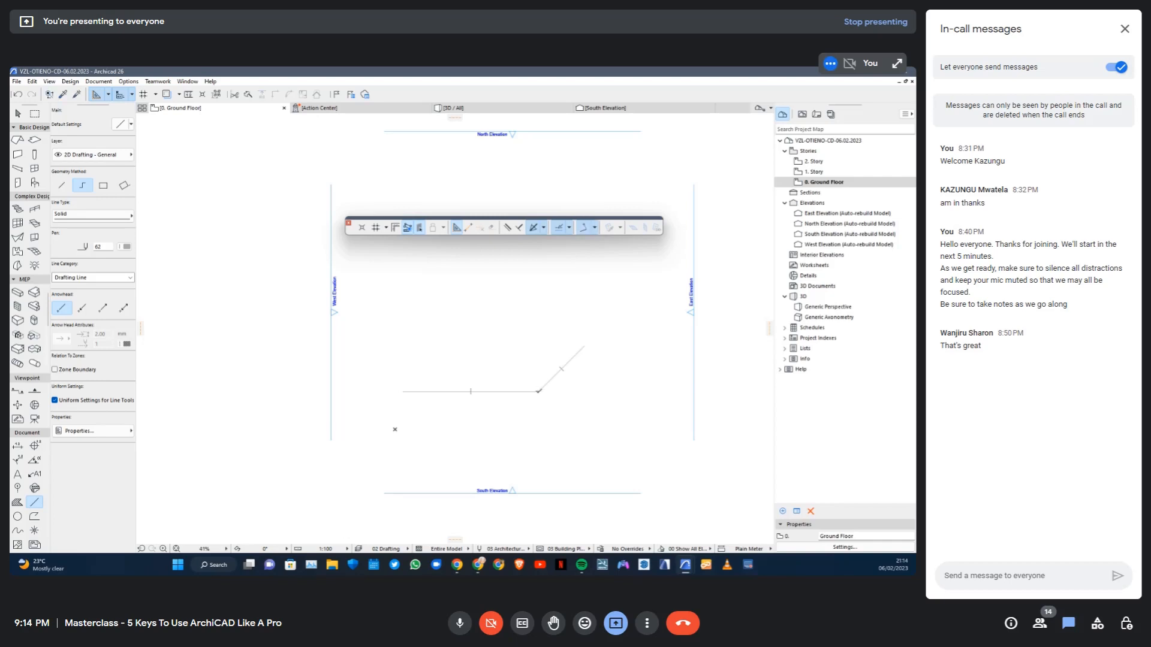
click(538, 390)
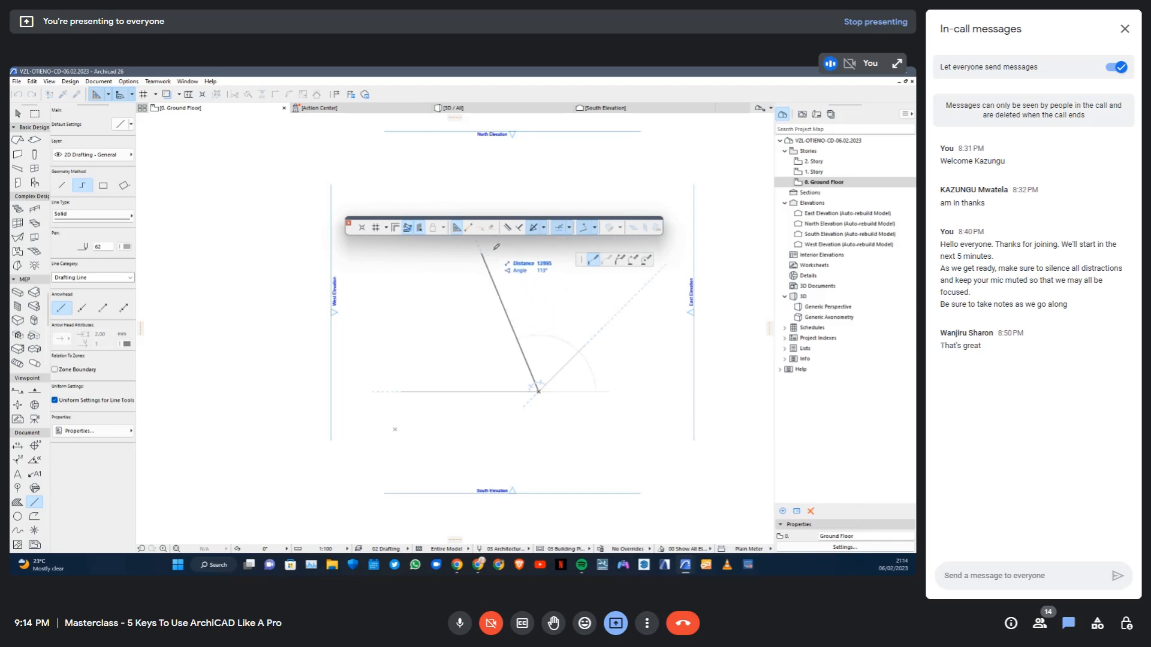
key(Escape)
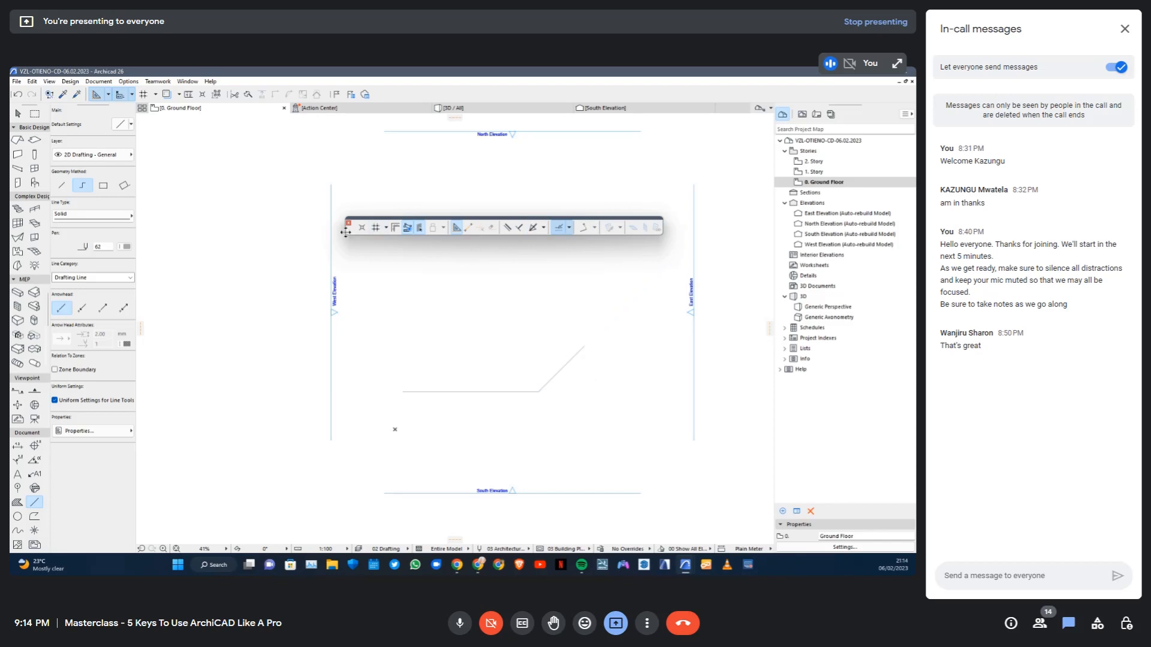
Dock the Drafting Aids toolbar below the drawing area and show the Simple 3D toolbar floating over the plan
mouse_move(353, 230)
mouse_down()
mouse_move(192, 390)
mouse_move(151, 524)
mouse_move(129, 547)
mouse_move(36, 547)
mouse_move(144, 543)
mouse_up()
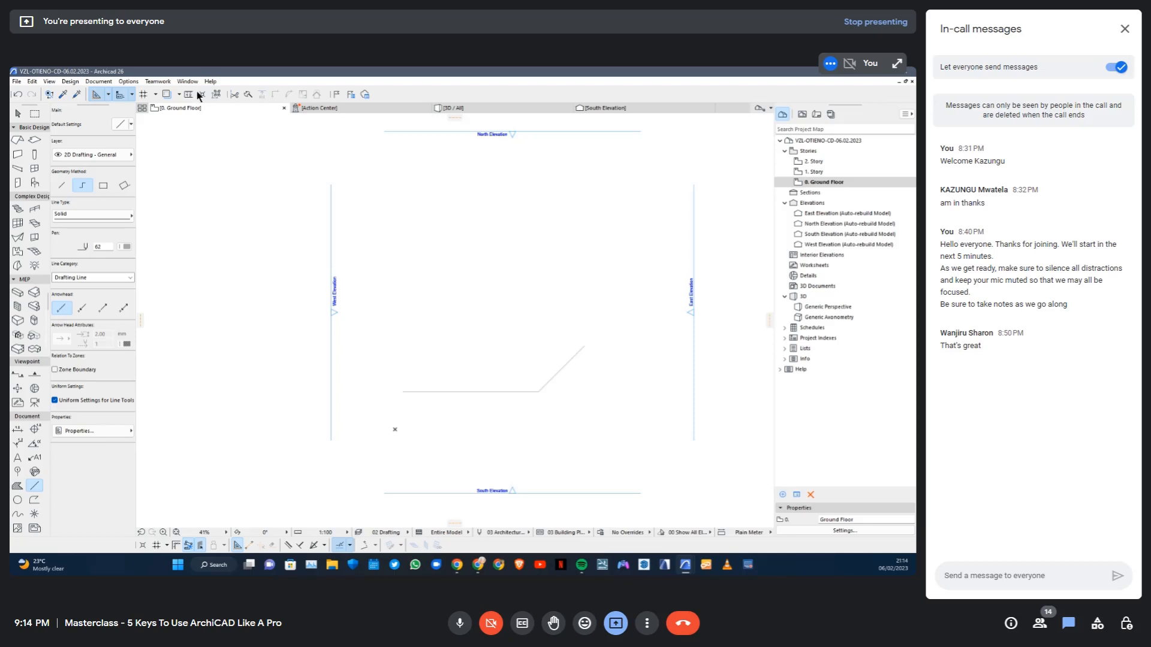
click(132, 82)
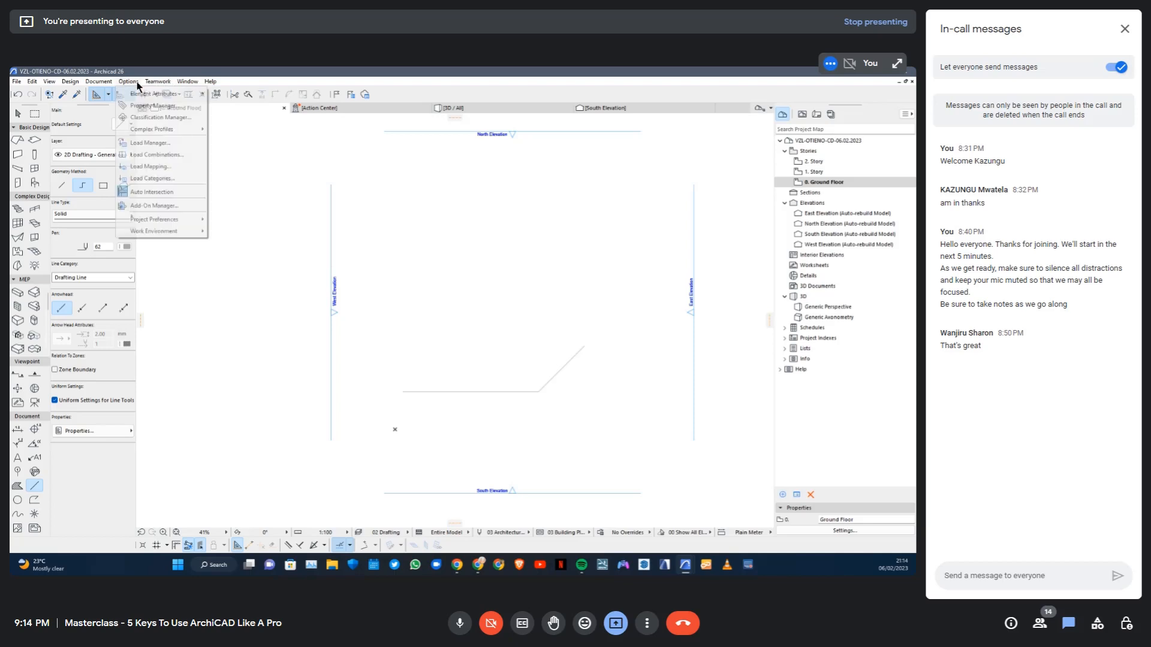
click(187, 83)
click(188, 83)
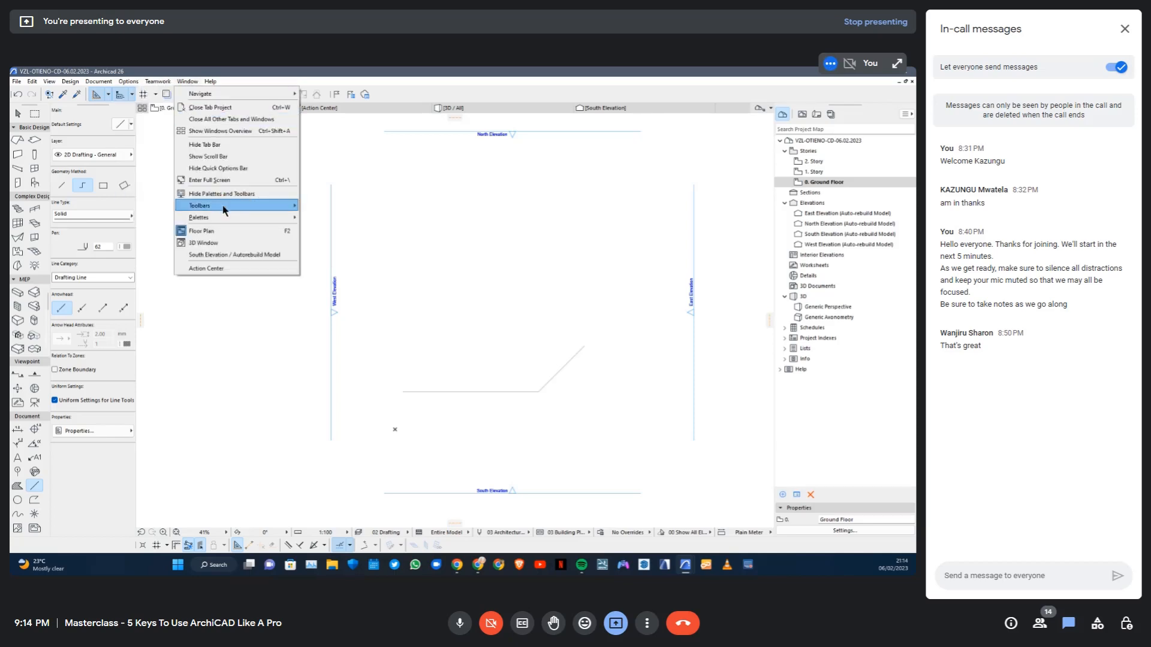
mouse_move(225, 207)
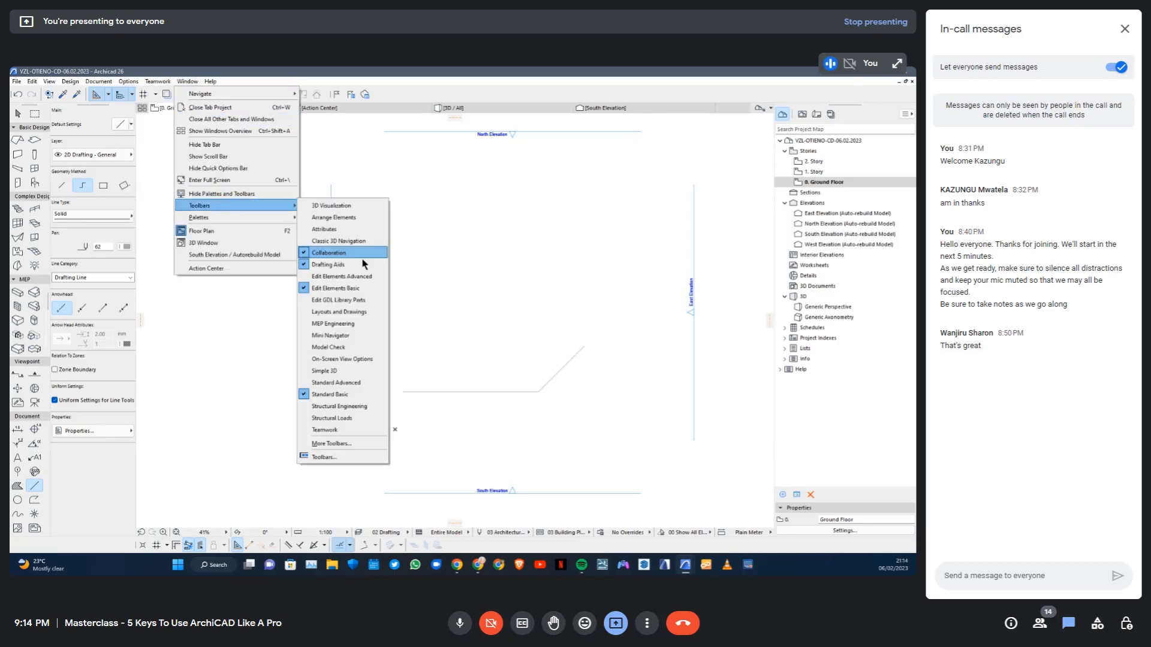
click(327, 371)
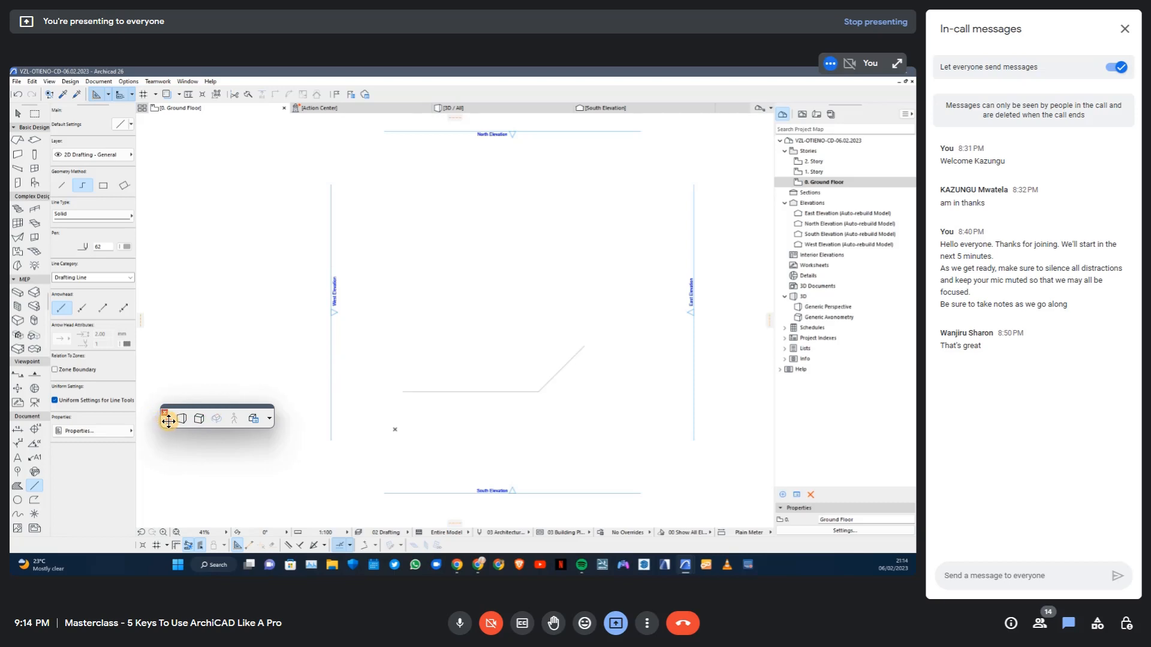
drag(168, 419, 362, 303)
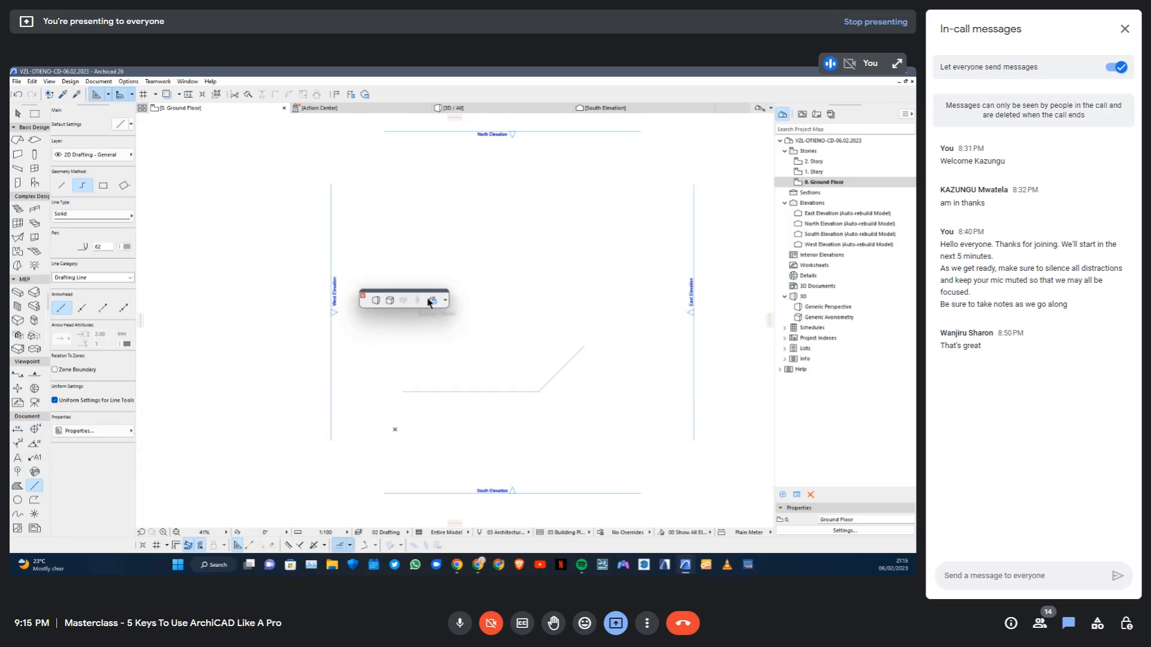
Replace the floating Simple 3D toolbar with the 3D Visualization toolbar, docked directly above the Drafting Aids toolbar
click(188, 81)
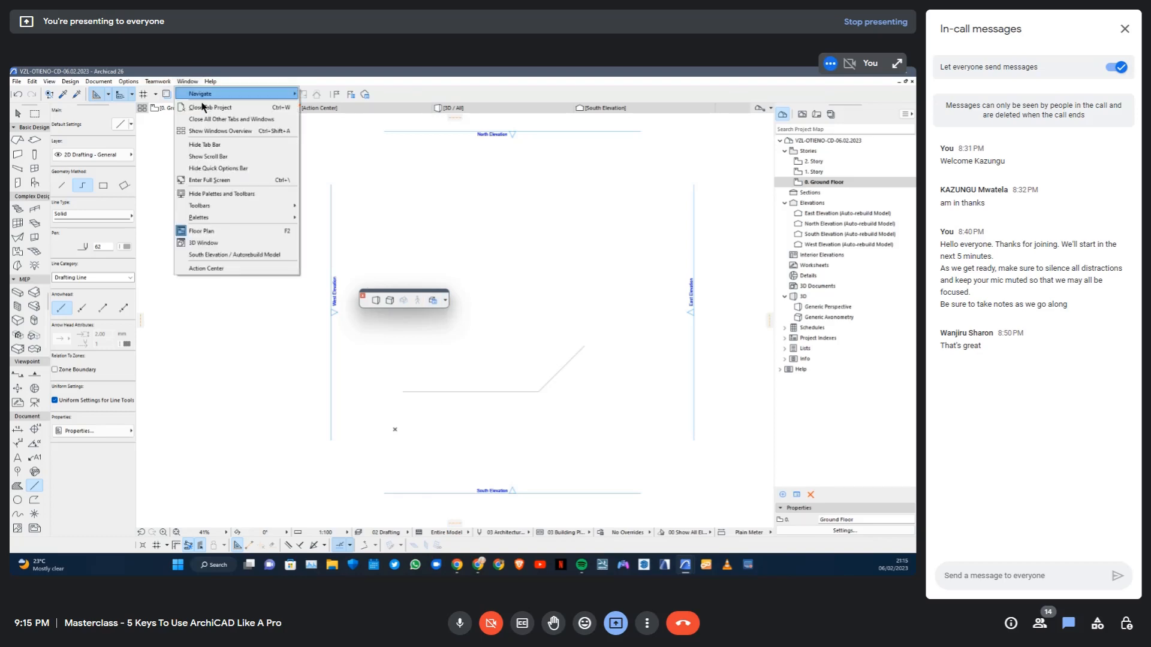
mouse_move(230, 217)
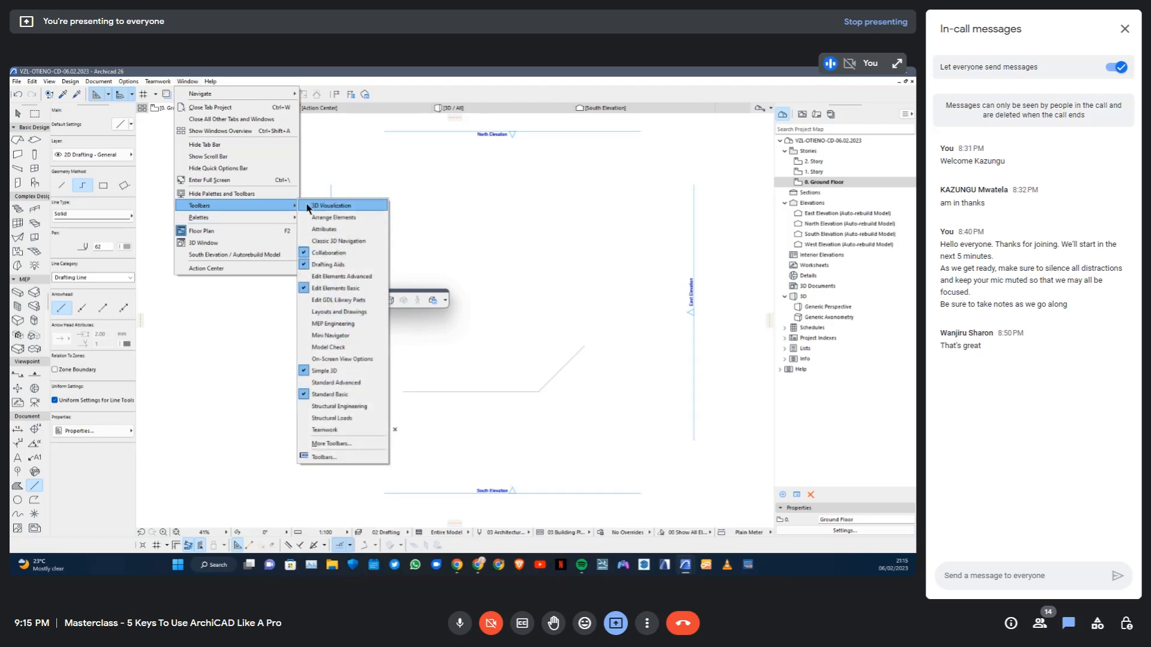
click(331, 206)
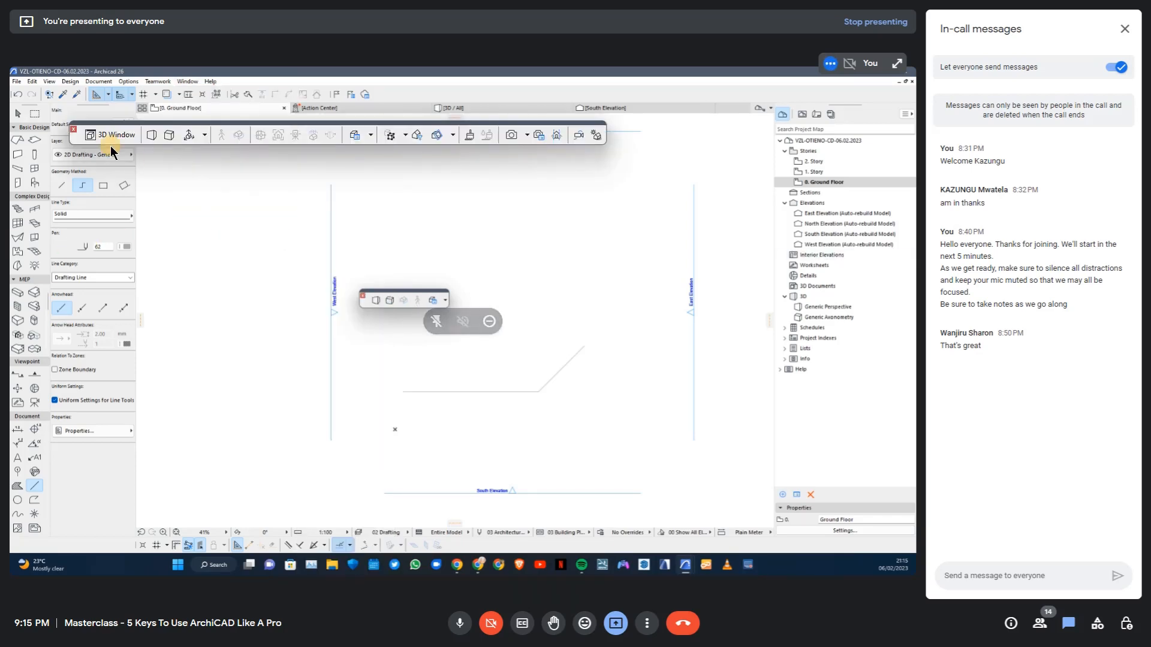
drag(80, 127, 269, 198)
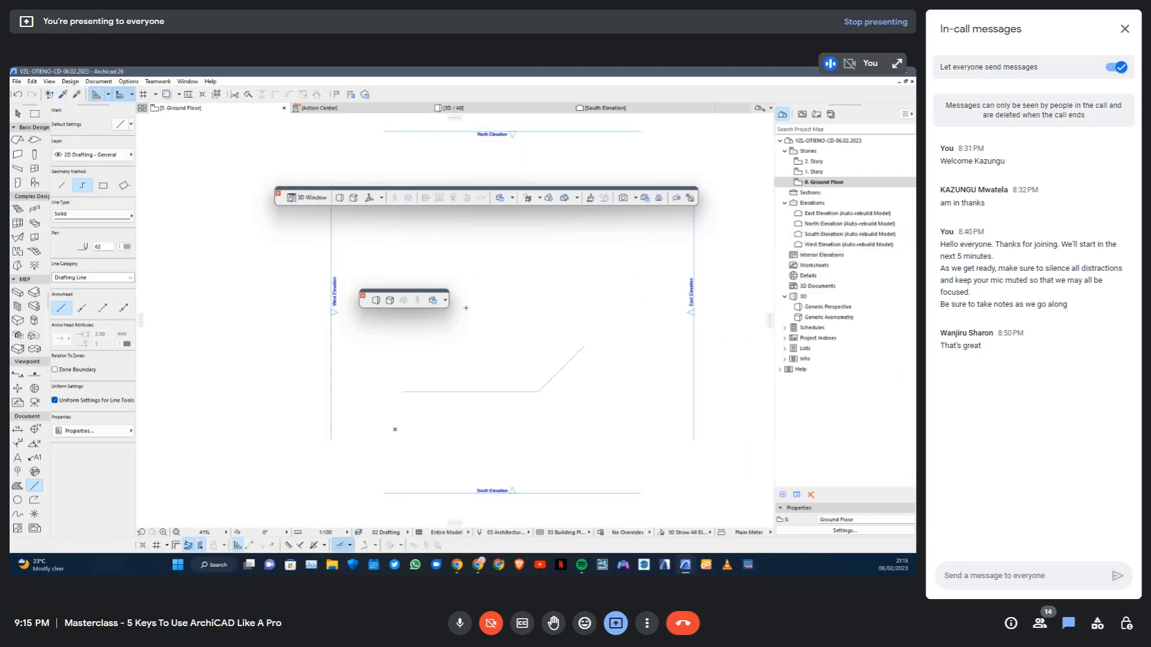
click(362, 295)
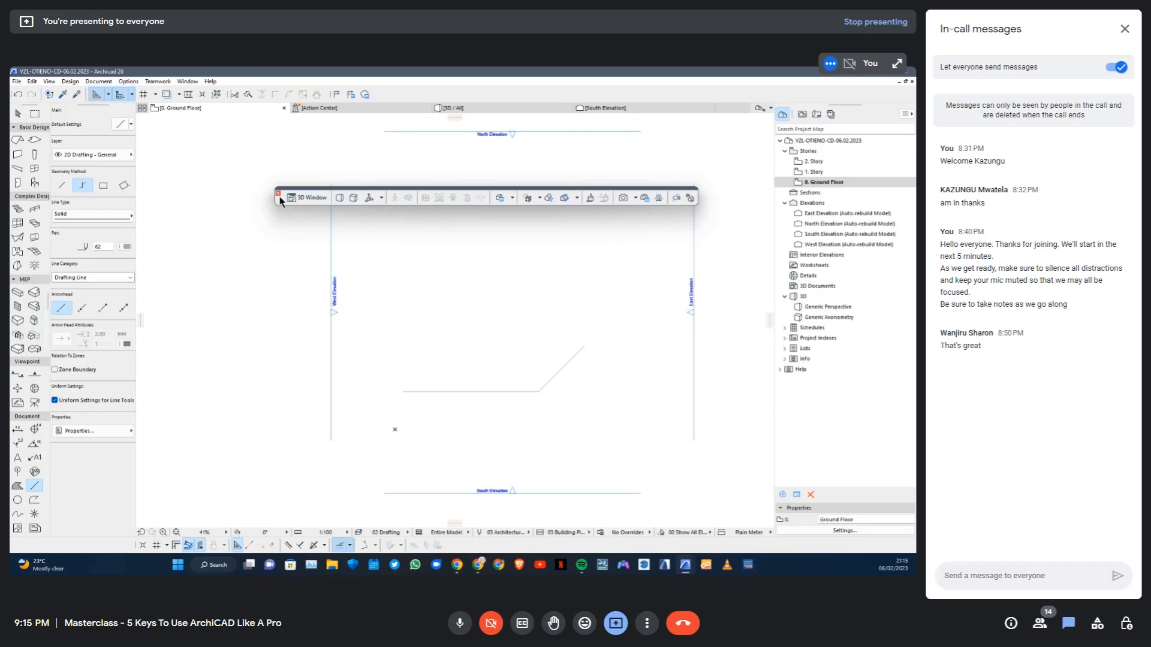
drag(276, 198, 177, 532)
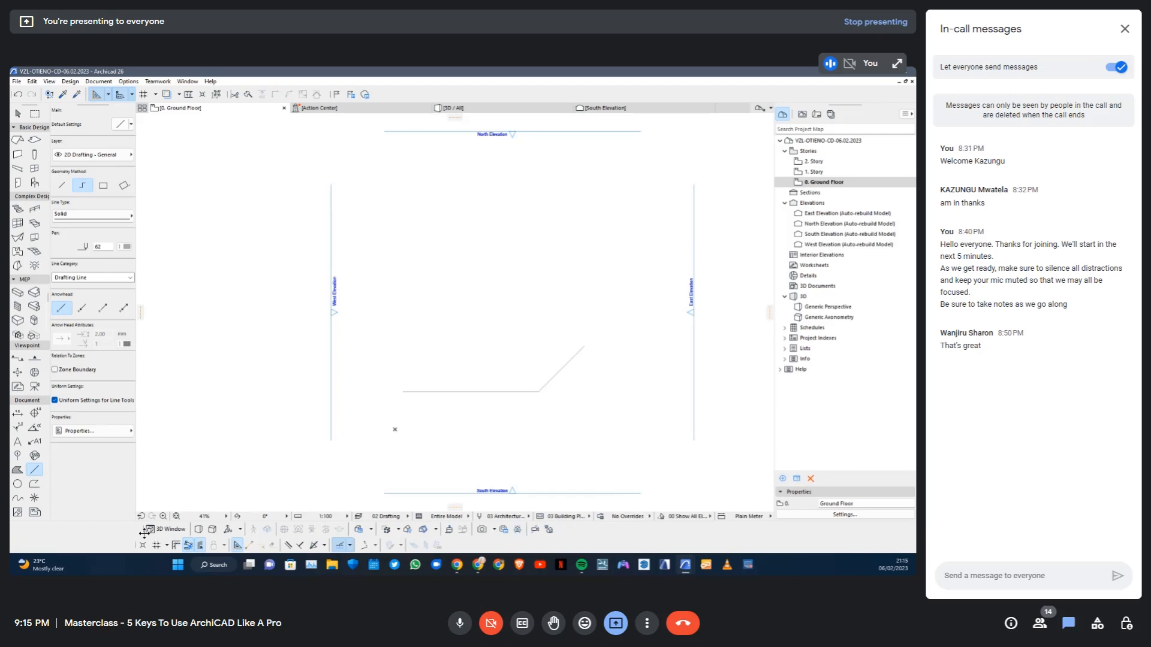
Switch the 3D window to axonometry and look at the 3D projection settings without changing them
click(175, 531)
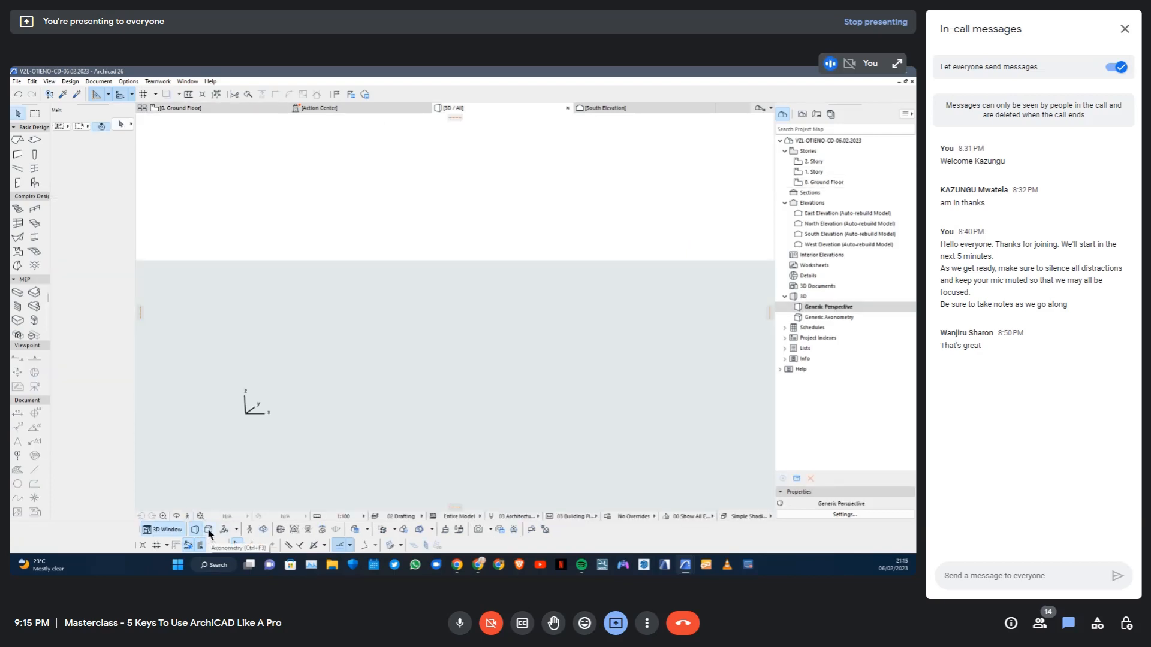
click(208, 530)
click(209, 530)
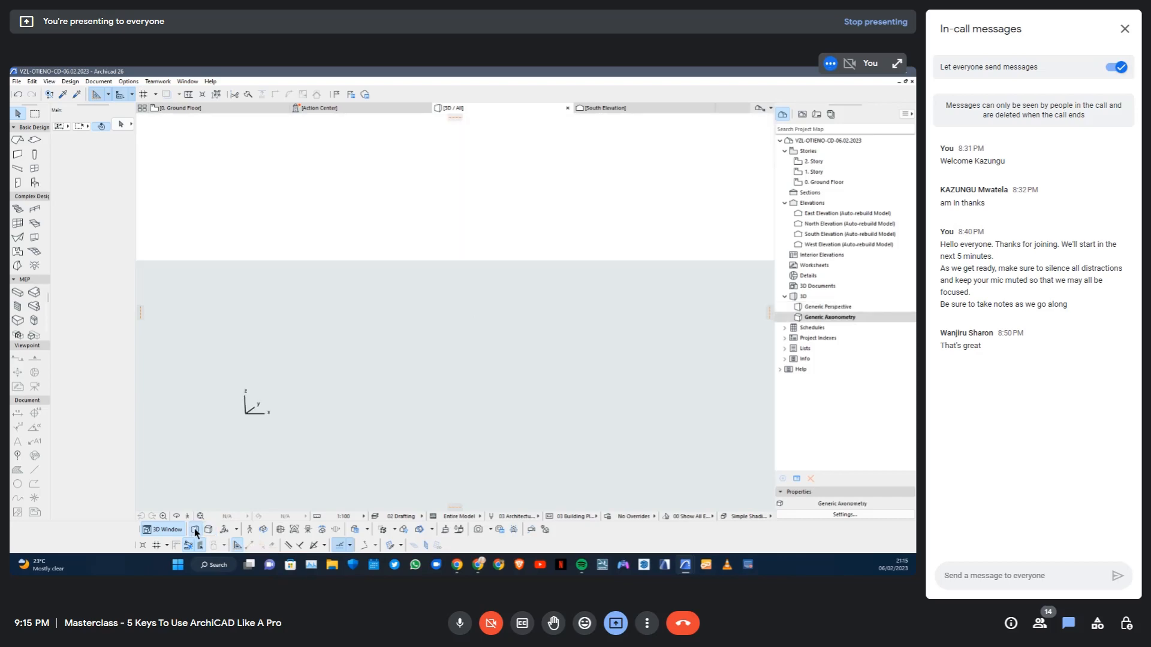
click(225, 530)
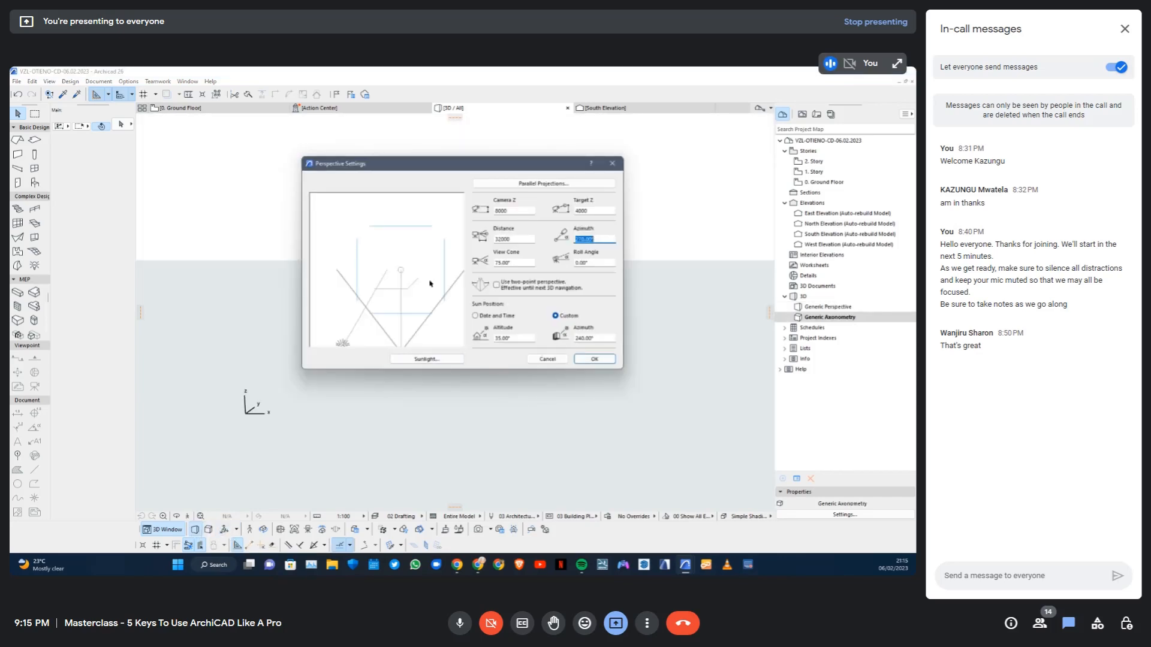
click(612, 163)
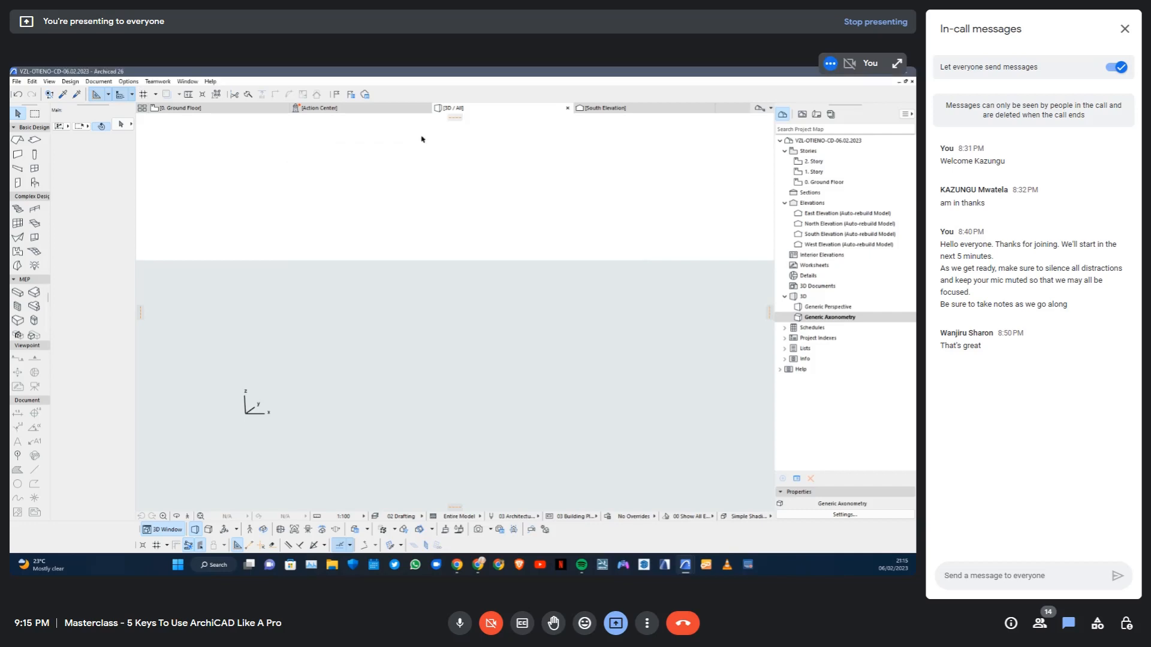
Return to the ground floor plan and draw a rectangular slab above the chained line
click(177, 108)
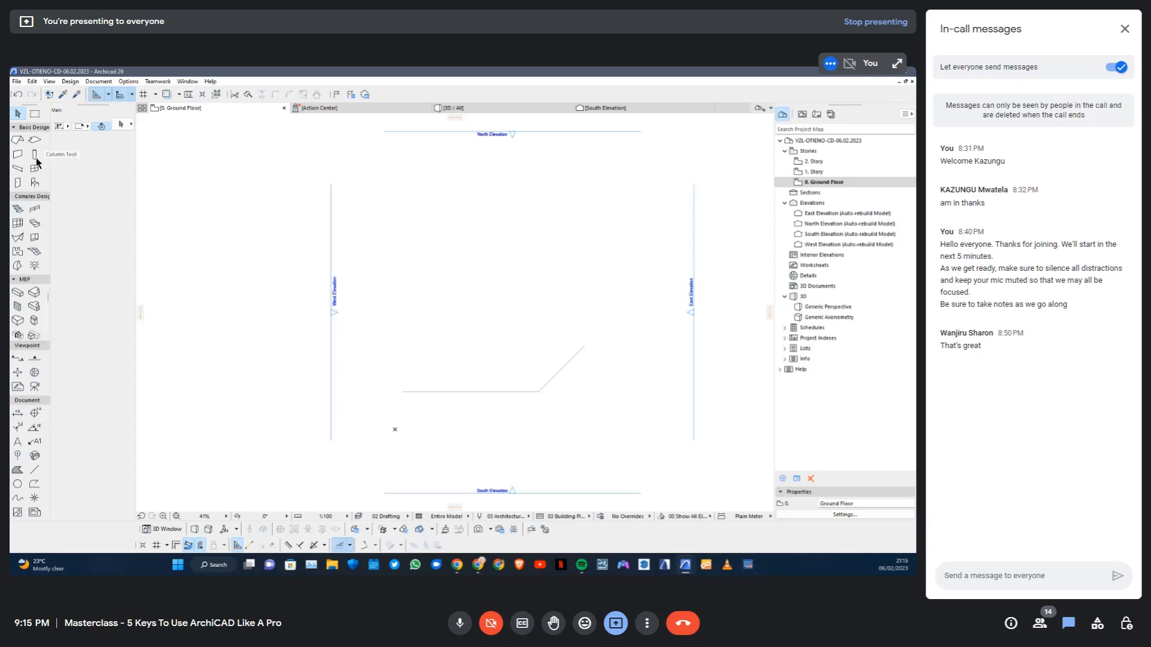
click(34, 139)
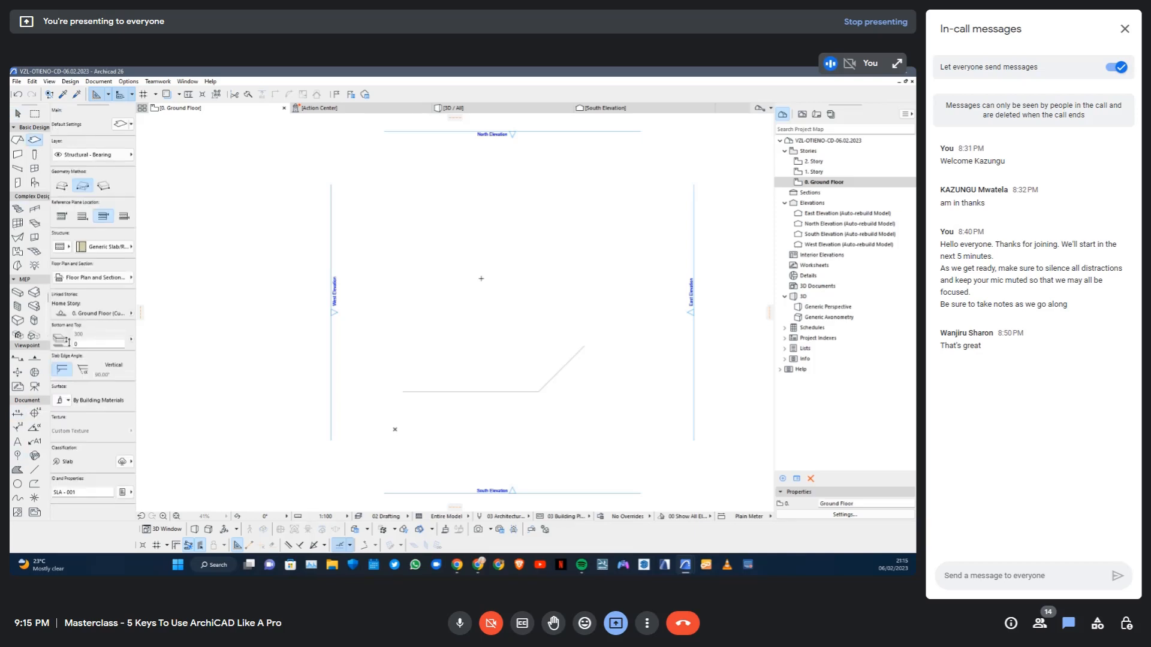
click(402, 246)
click(491, 315)
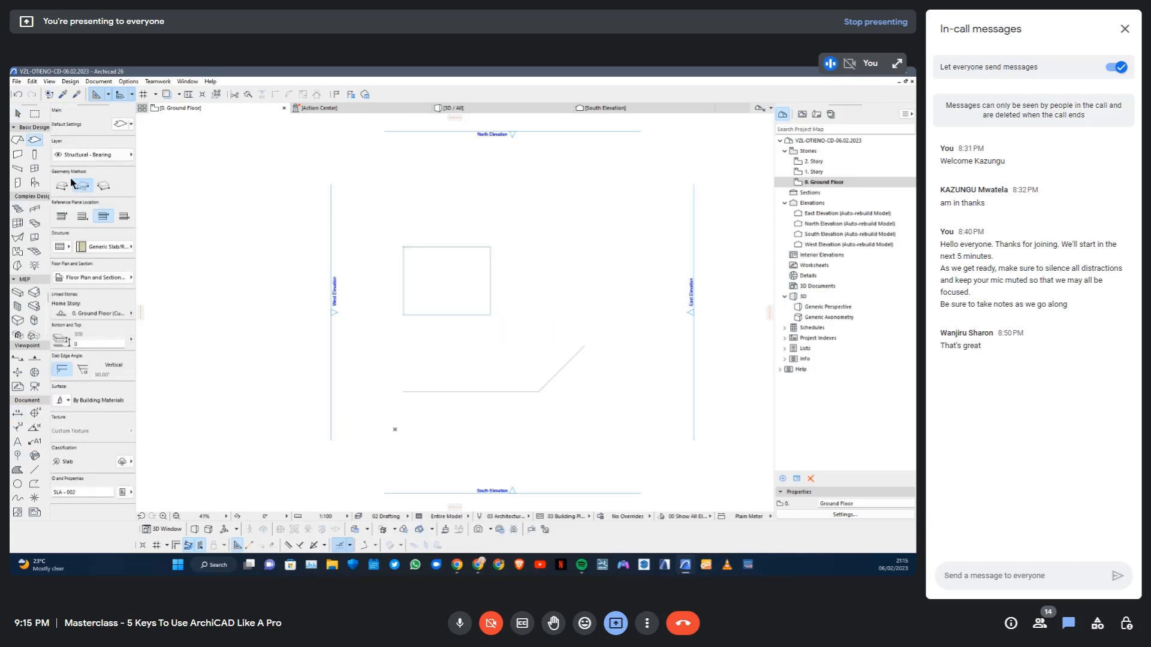
Draw chained straight walls around all four sides of the rectangular slab, starting and ending at its north-west corner
click(18, 154)
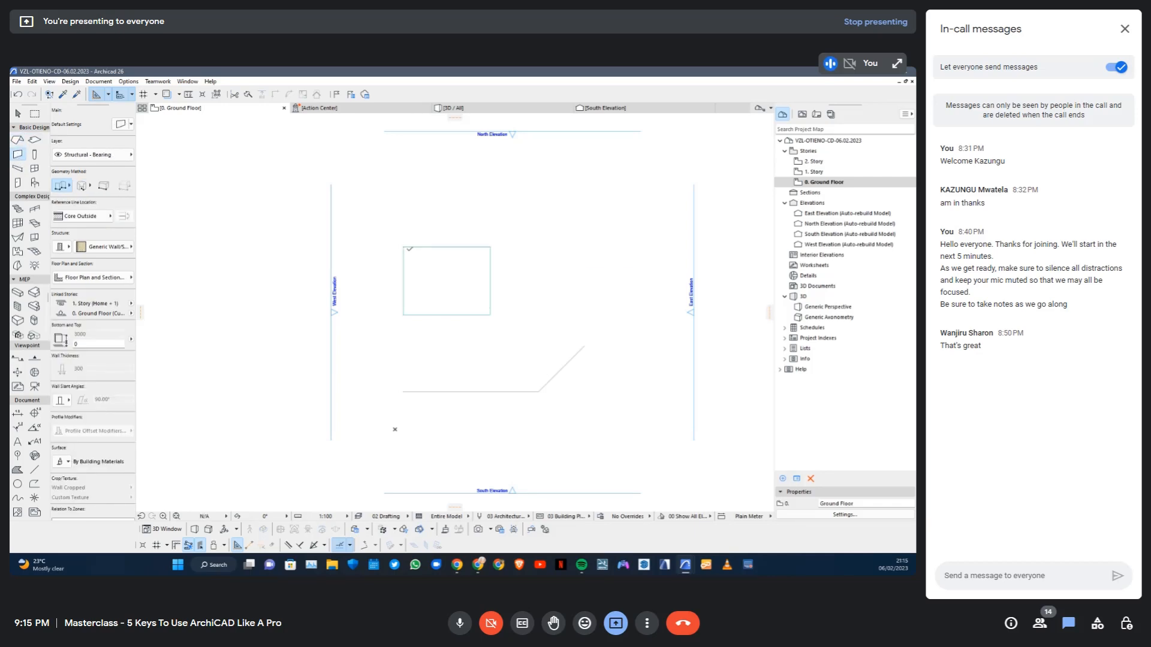
click(403, 246)
click(402, 312)
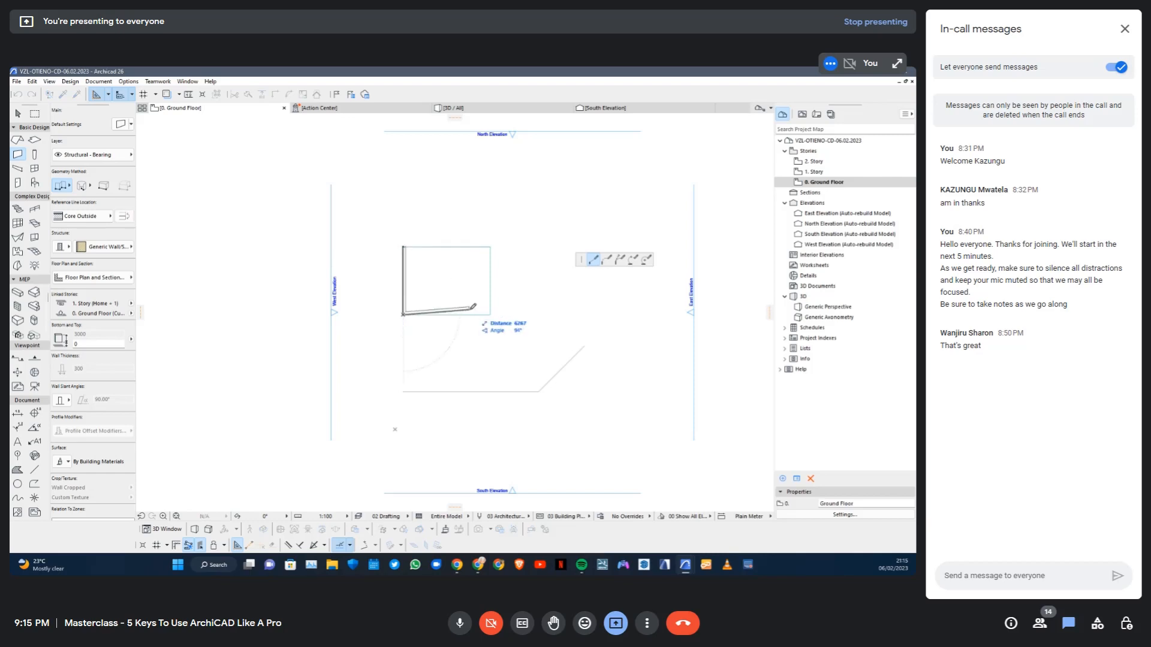
click(490, 313)
click(490, 247)
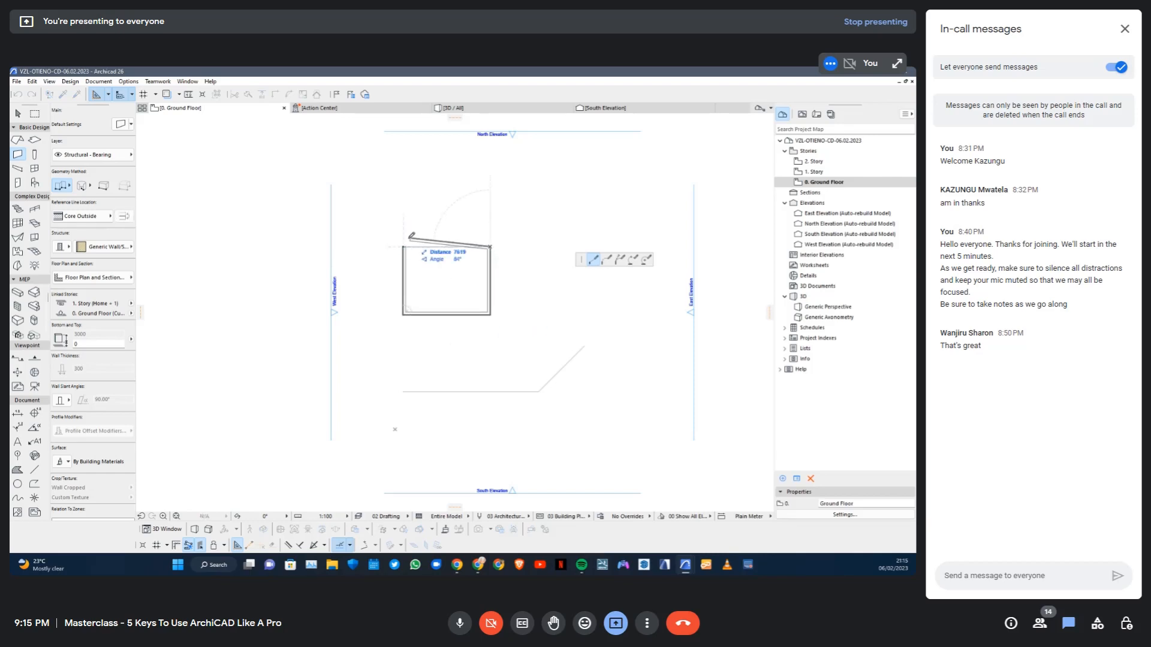
click(403, 246)
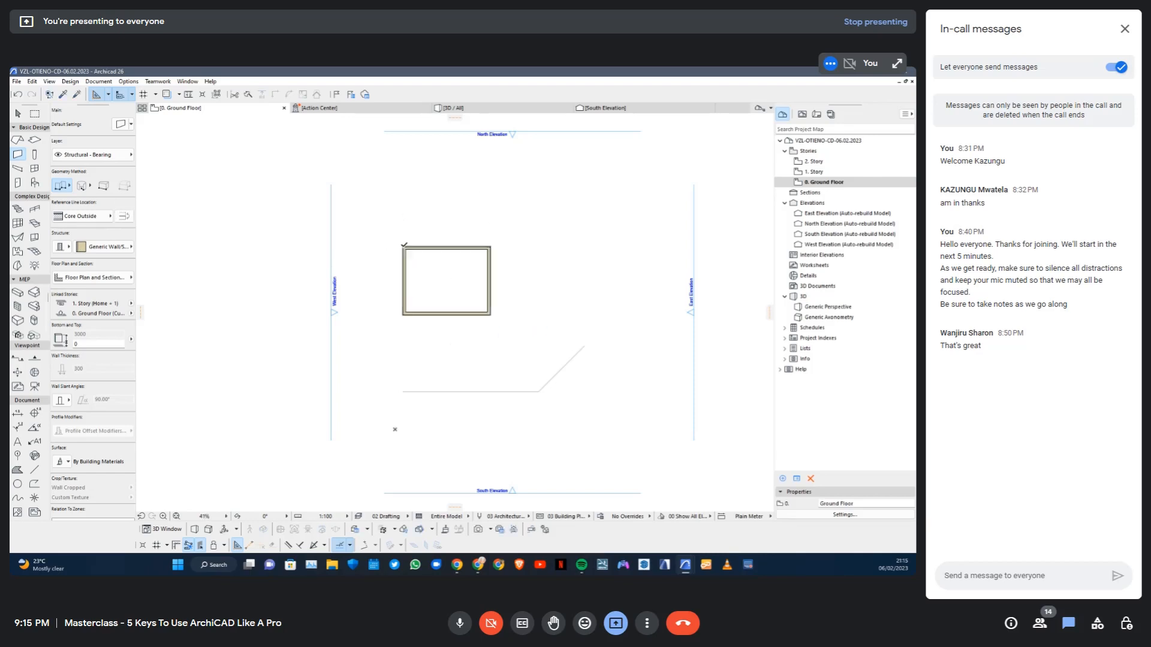
Place a multi-plane roof over the walled rectangle, drawn from its north-west corner to its south-east corner
click(14, 142)
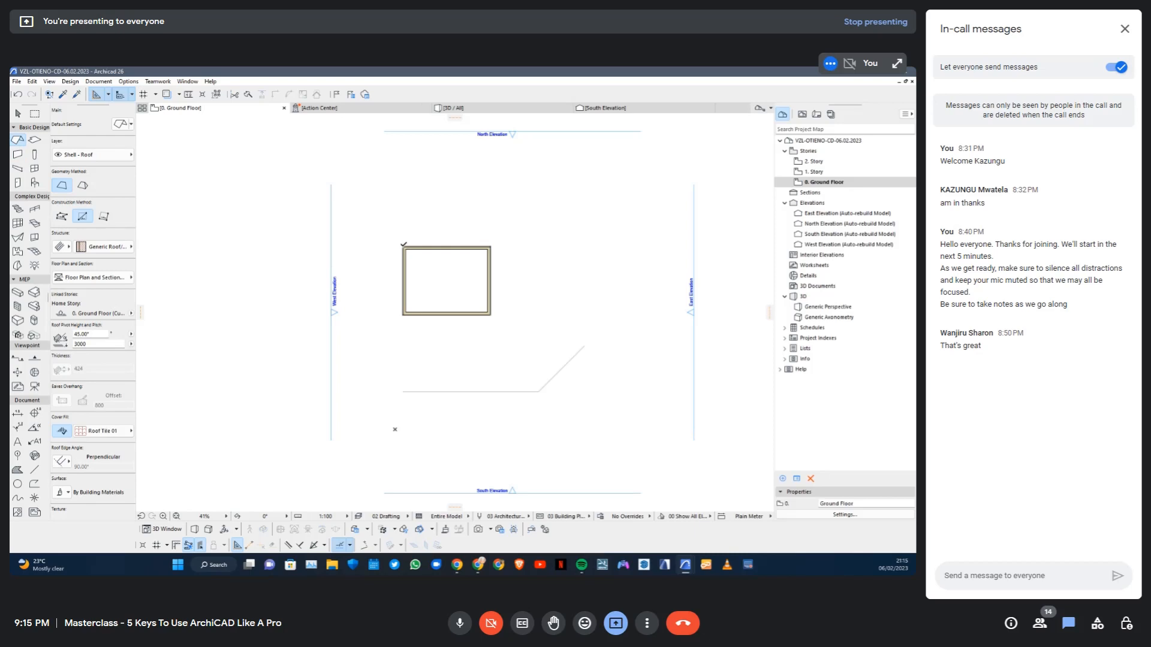
click(83, 186)
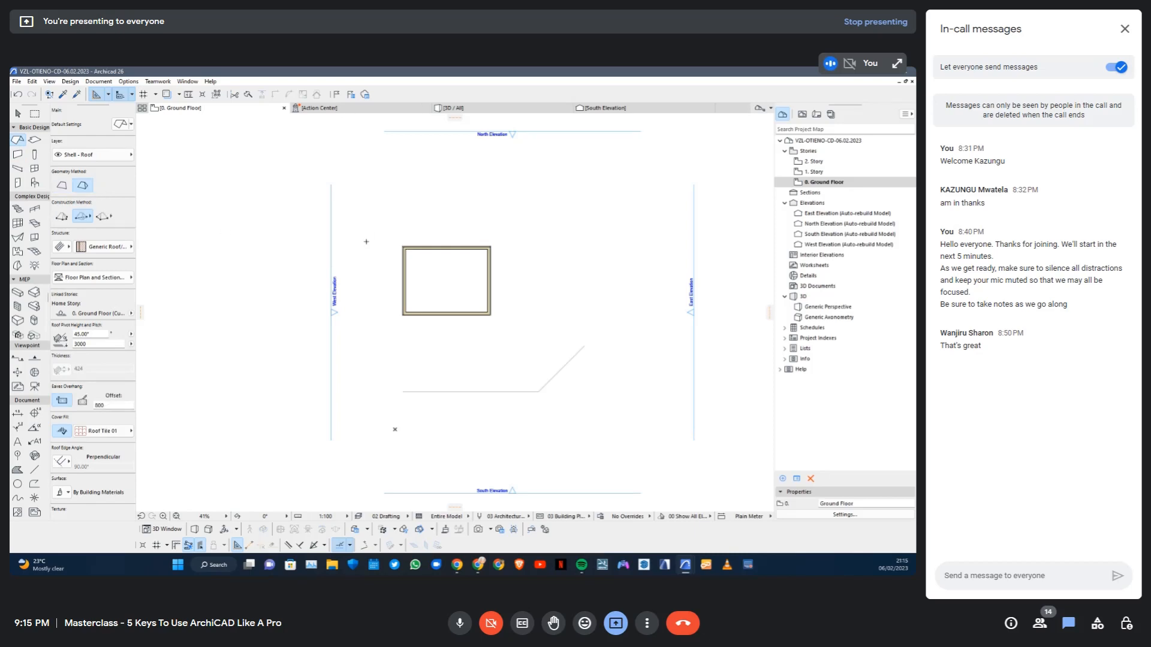
click(403, 245)
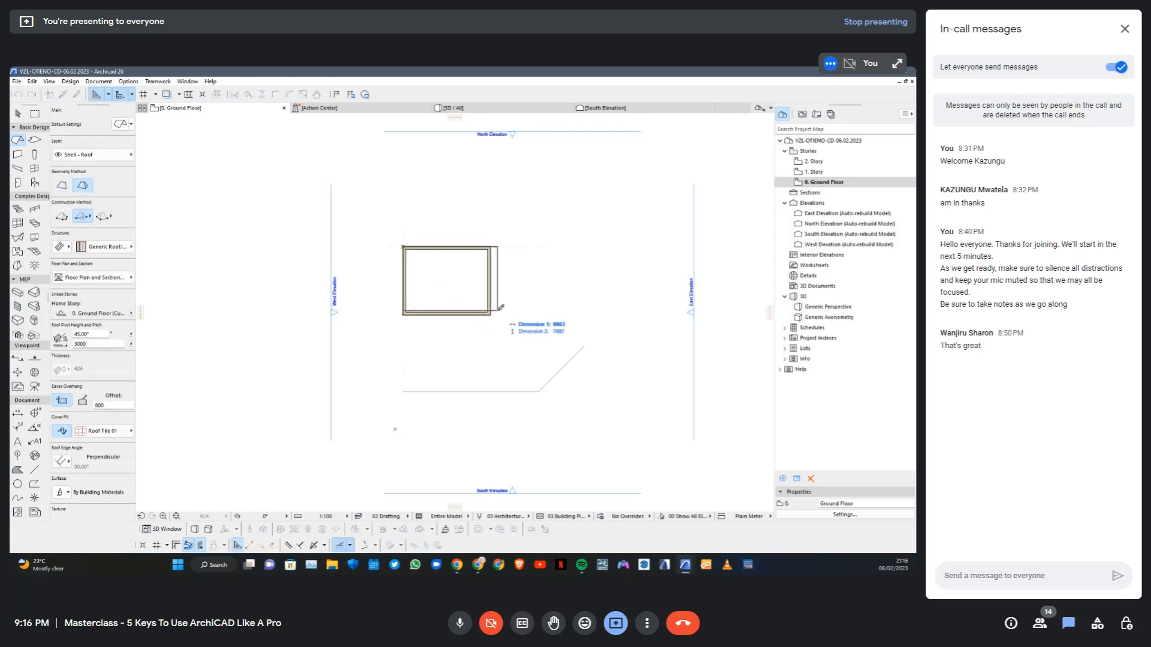
click(493, 311)
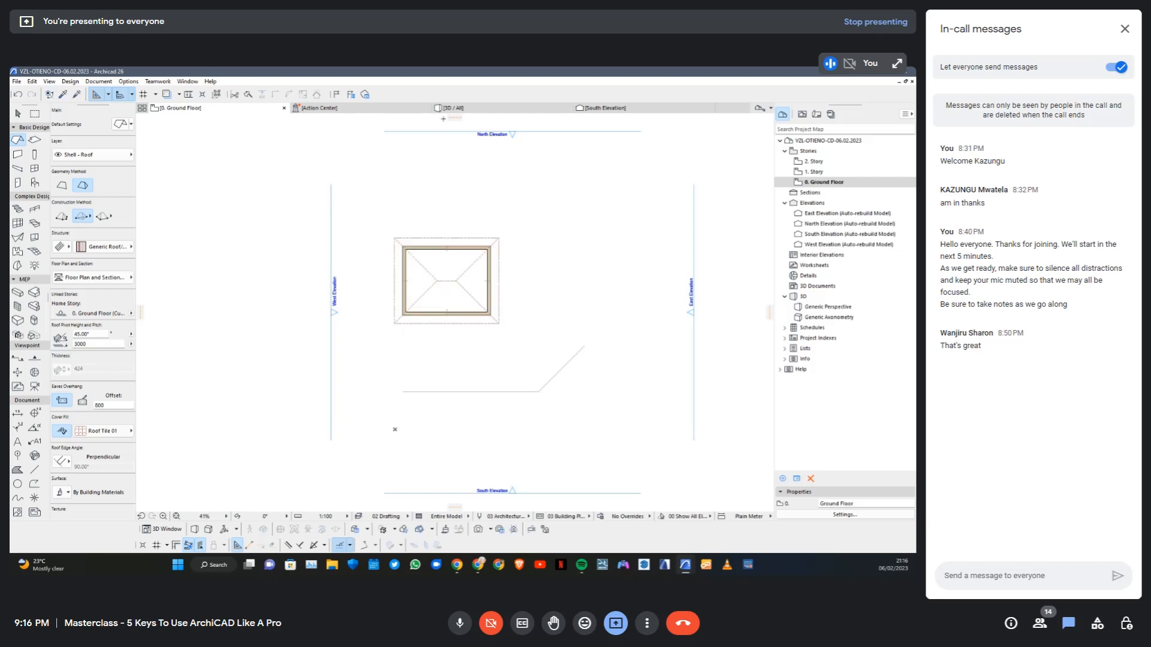
View the roofed model in 3D, switch it to axonometry and look at the Parallel Projection Settings without changing them
key(F3)
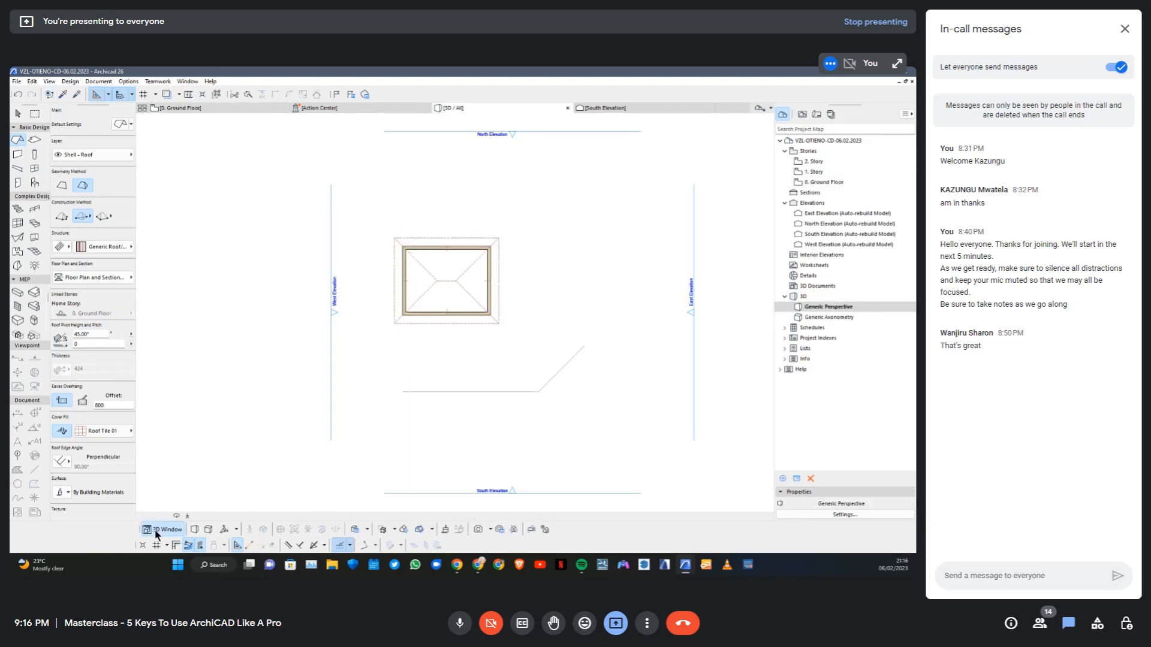
scroll(459, 313, up, 2)
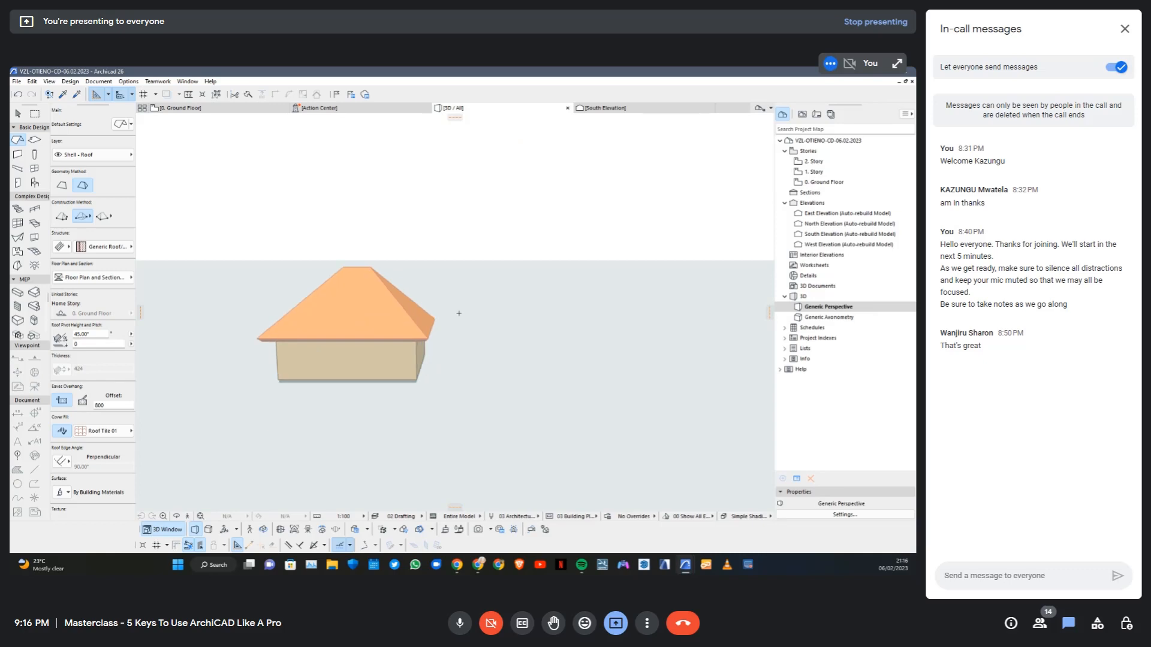
click(209, 530)
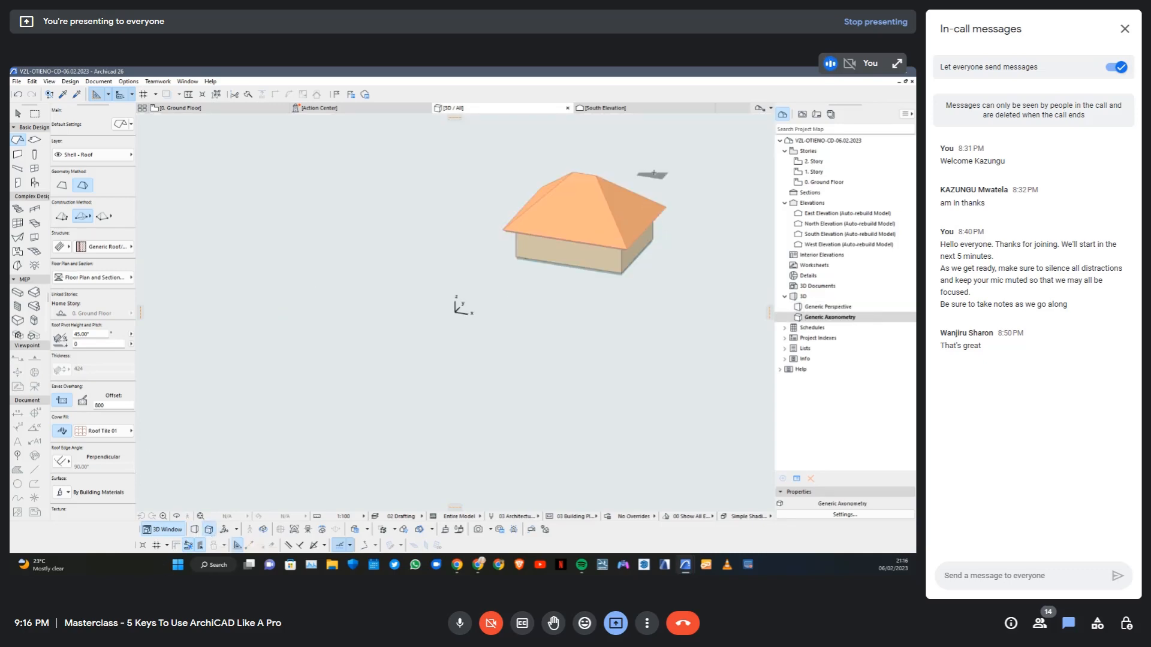
scroll(653, 174, up, 4)
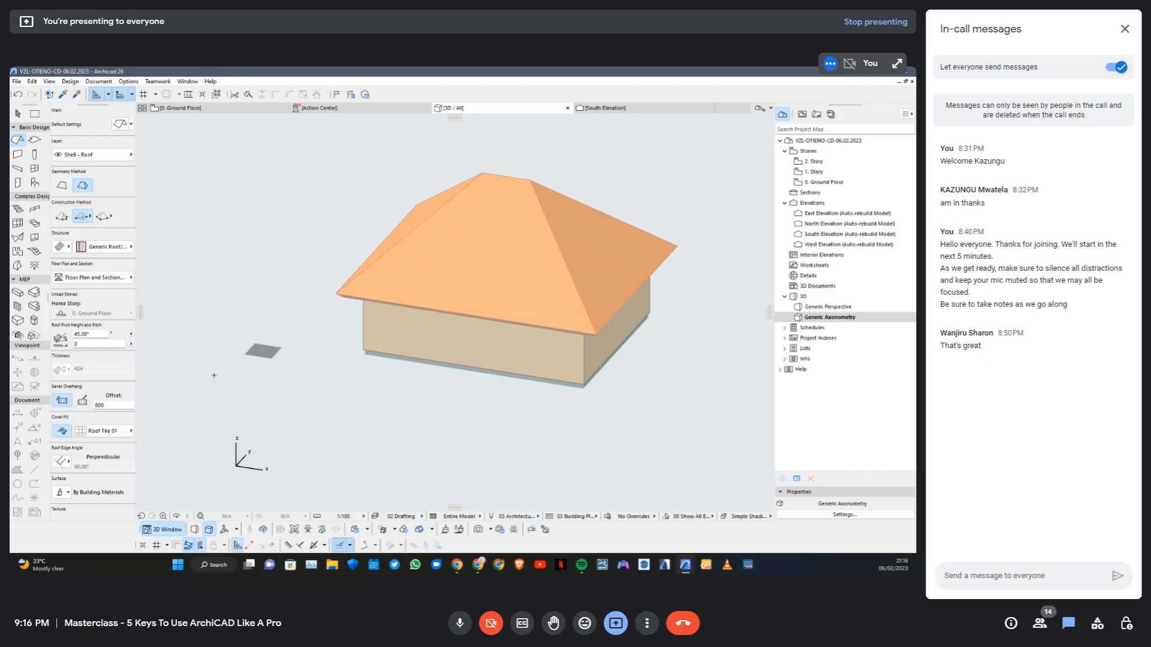
click(222, 530)
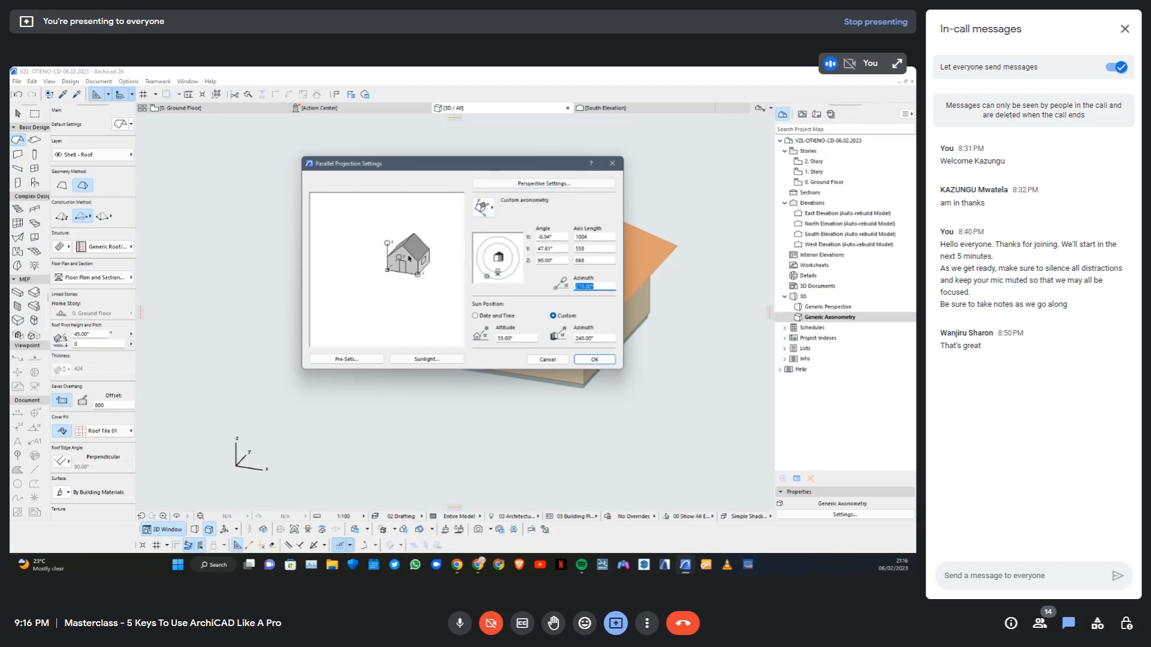
click(611, 163)
Switch to perspective, reposition the sun to about 173° azimuth and the camera and target to about 327°, and enable two-point perspective
click(195, 529)
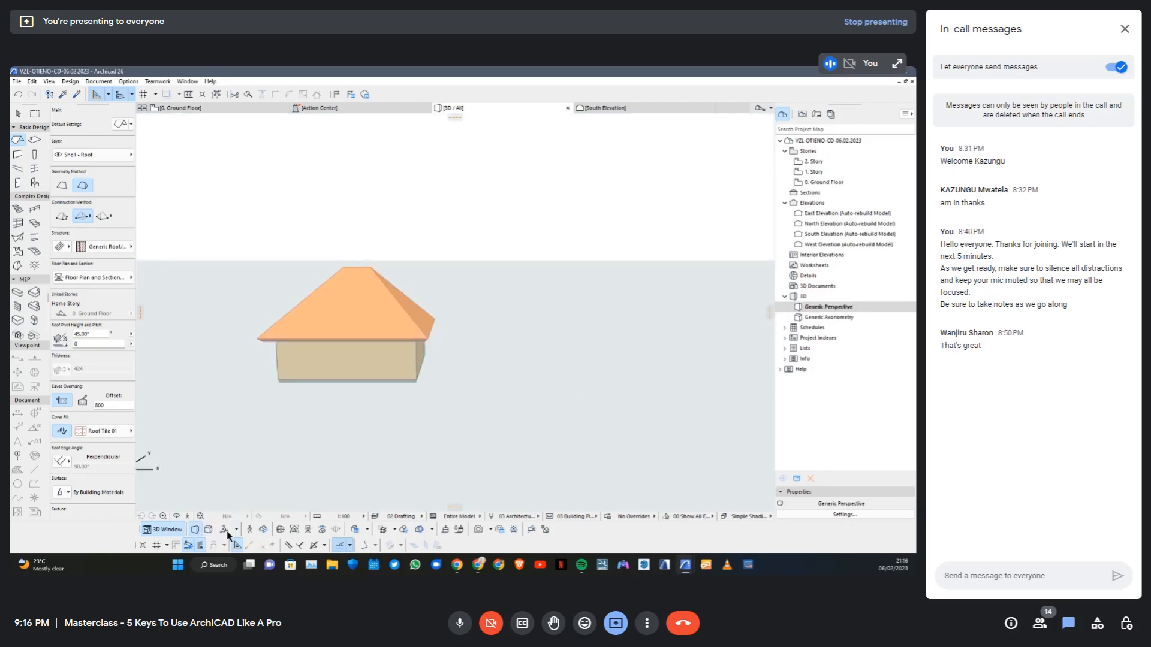
click(224, 530)
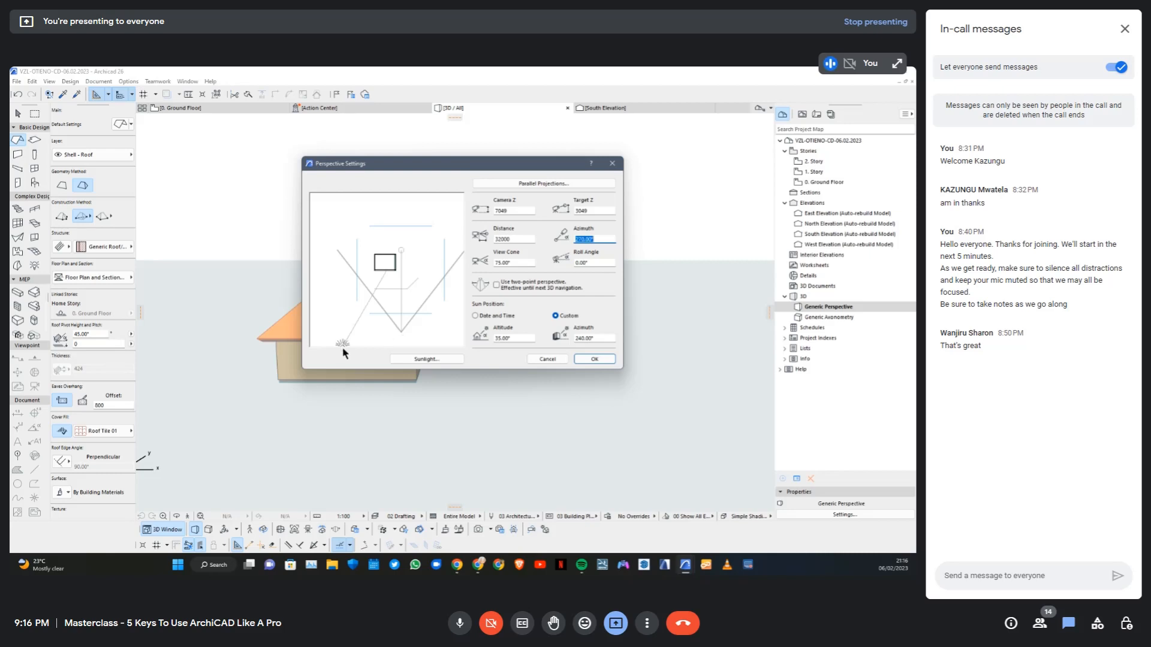
mouse_move(343, 347)
mouse_down()
mouse_move(353, 235)
mouse_move(358, 269)
mouse_up()
drag(401, 336, 457, 302)
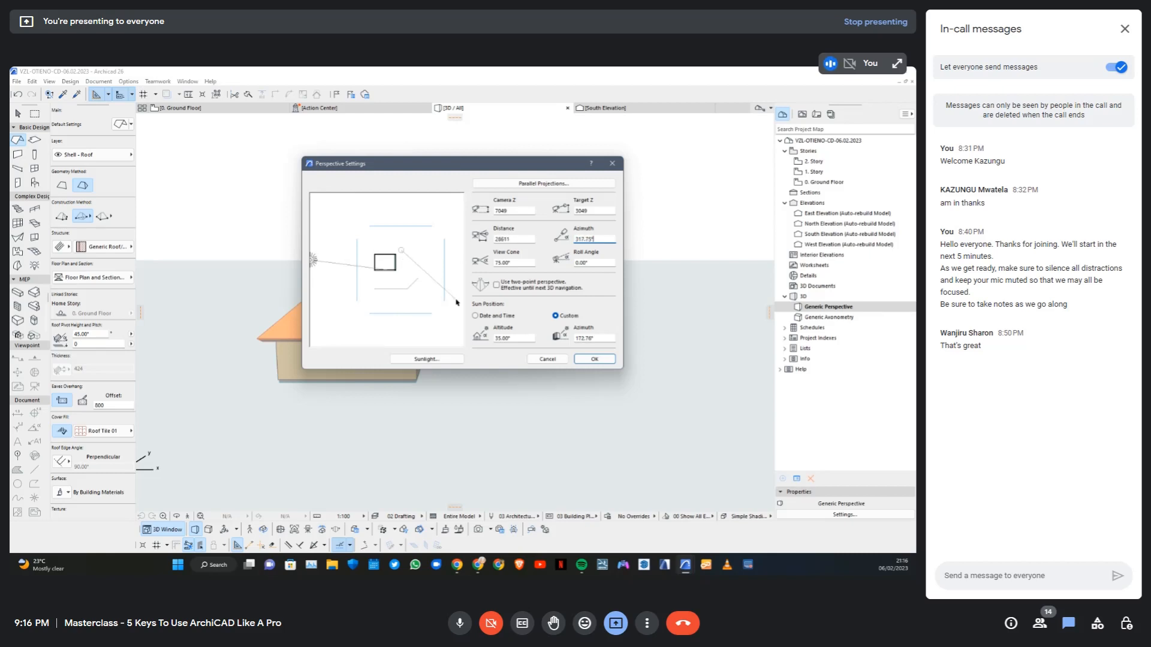
mouse_move(405, 254)
mouse_down()
mouse_move(422, 261)
mouse_move(398, 253)
mouse_move(385, 267)
mouse_move(395, 271)
mouse_up()
click(497, 286)
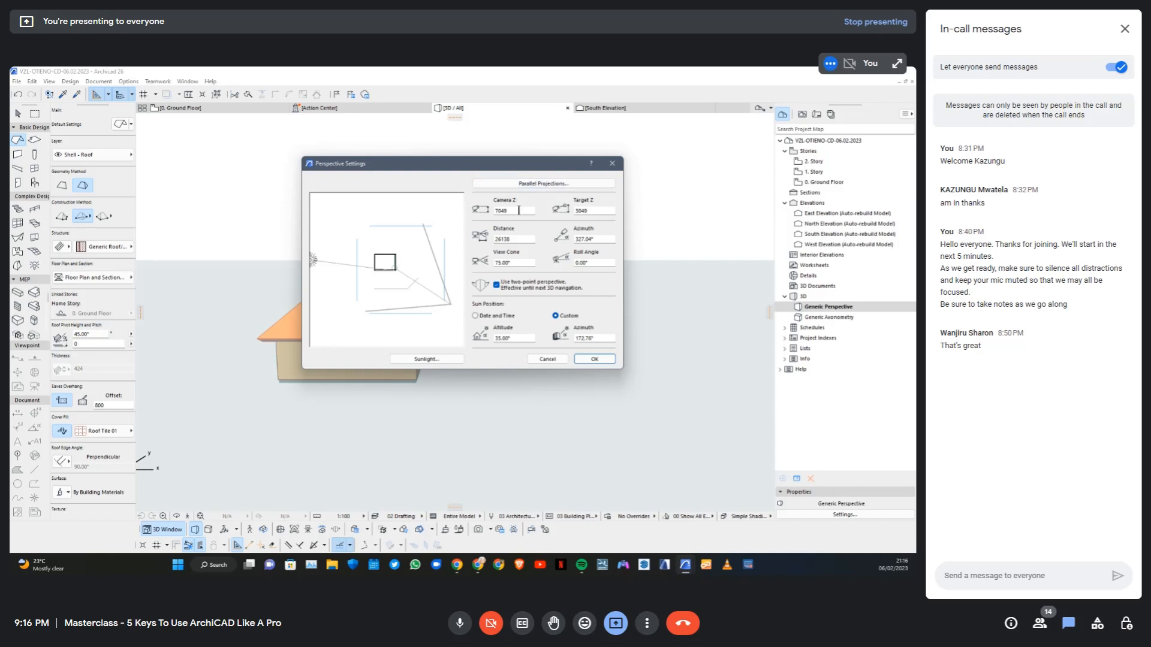
Set Camera Z to 1500 and Target Z to 1000, apply the perspective, and recheck the settings without further changes
drag(521, 211, 475, 217)
text(1500)
drag(594, 211, 569, 216)
text(1000)
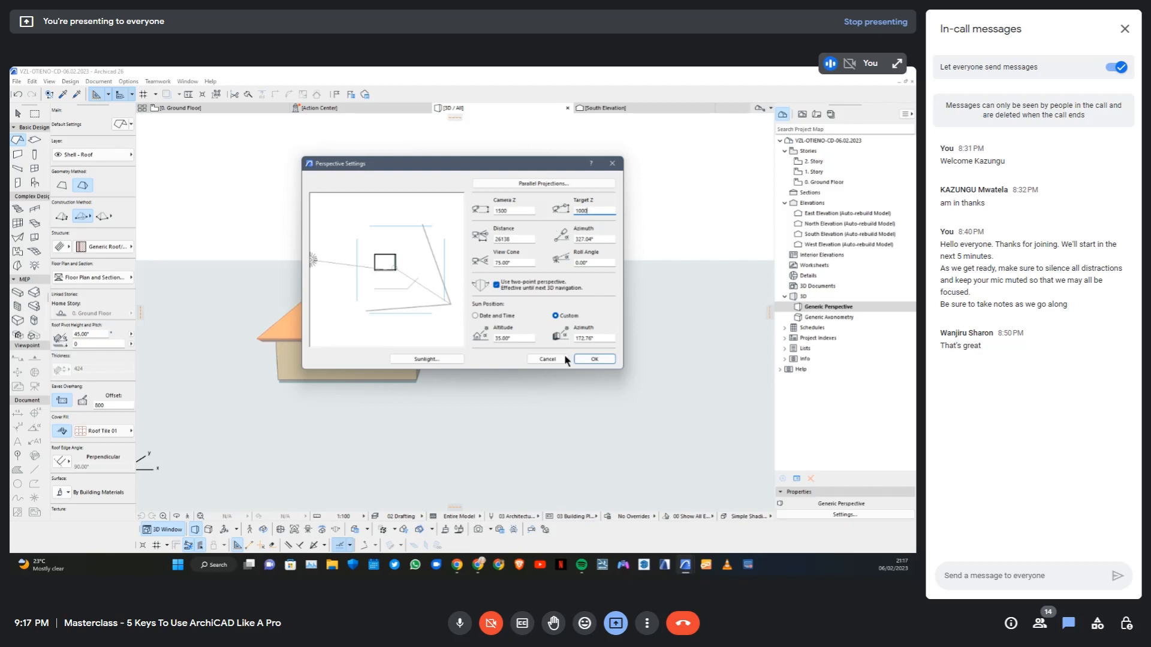
click(595, 360)
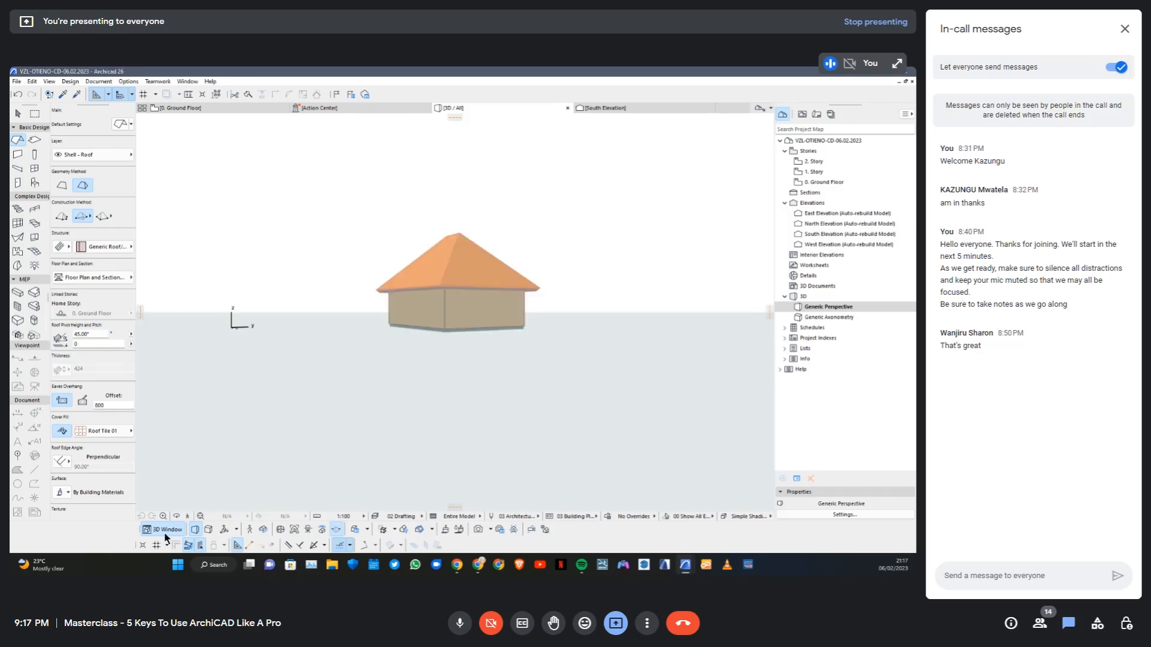
click(225, 529)
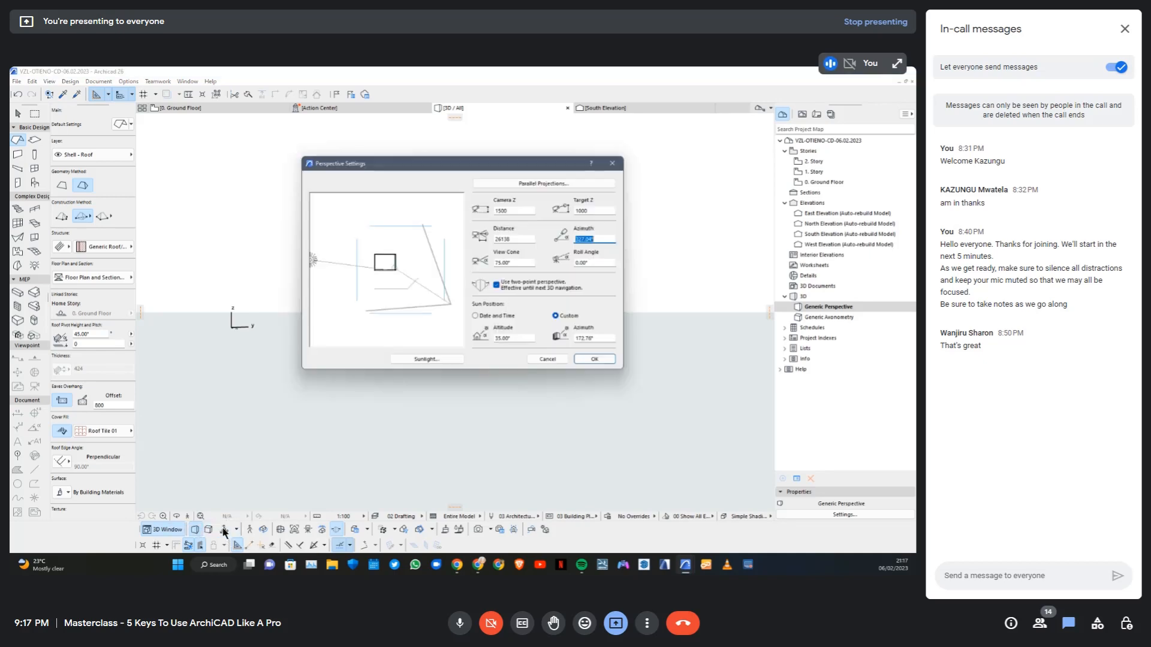
click(612, 164)
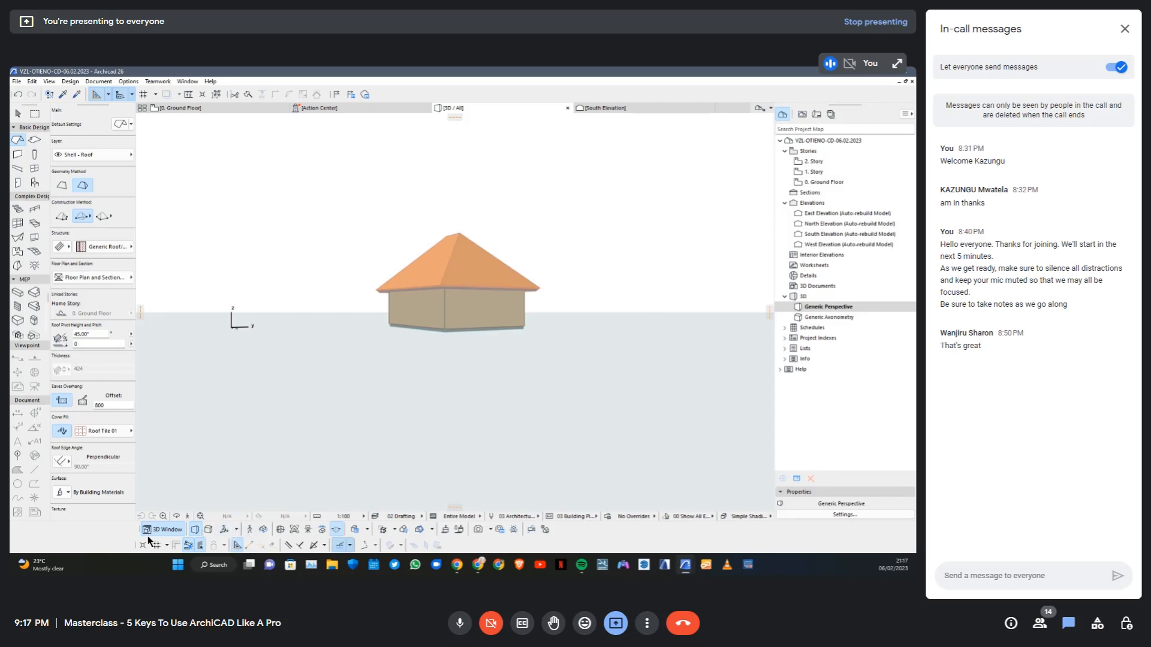
Walk forward towards the house in Explore Model mode and leave the mode
click(250, 529)
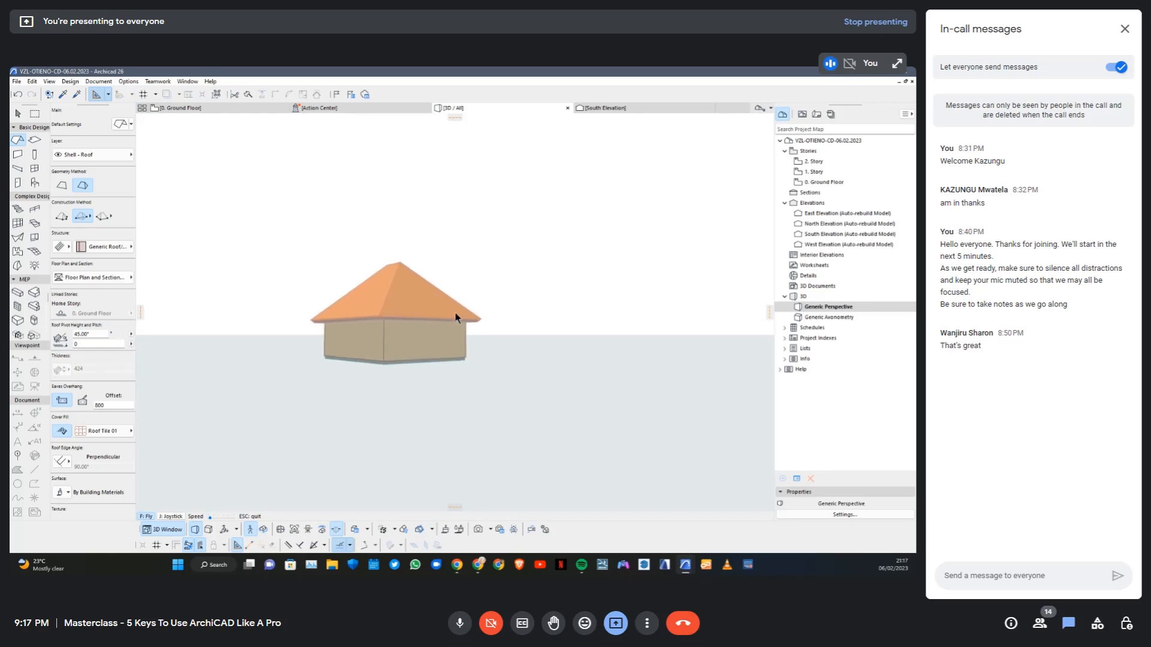
key(Up)
key(Up)
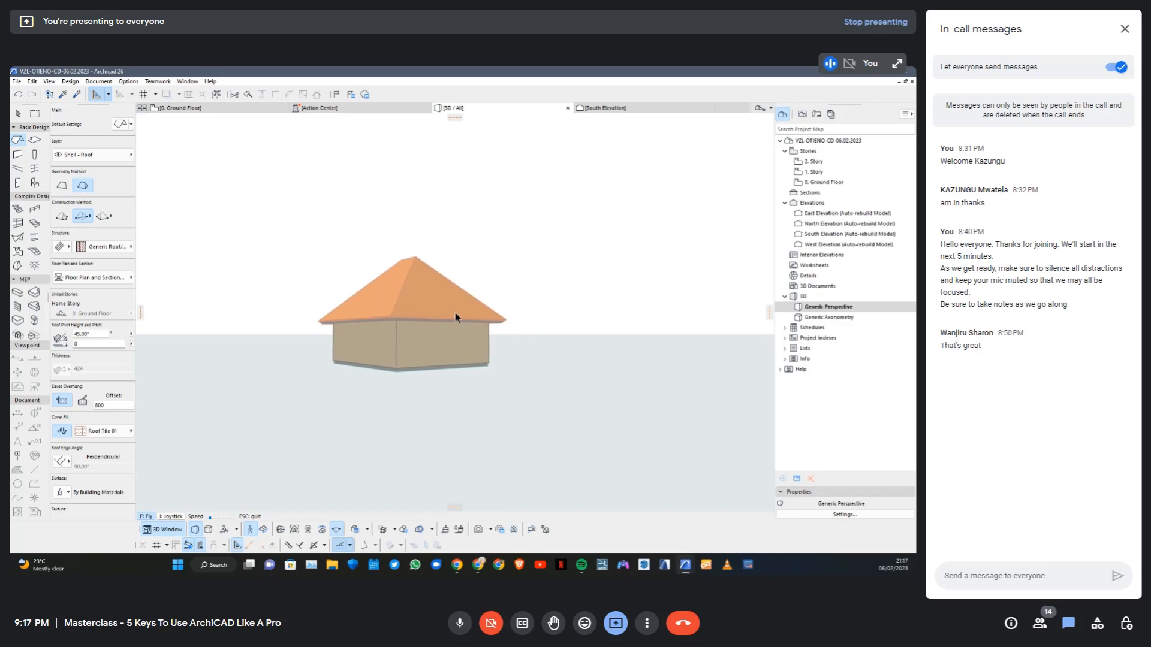
key(Escape)
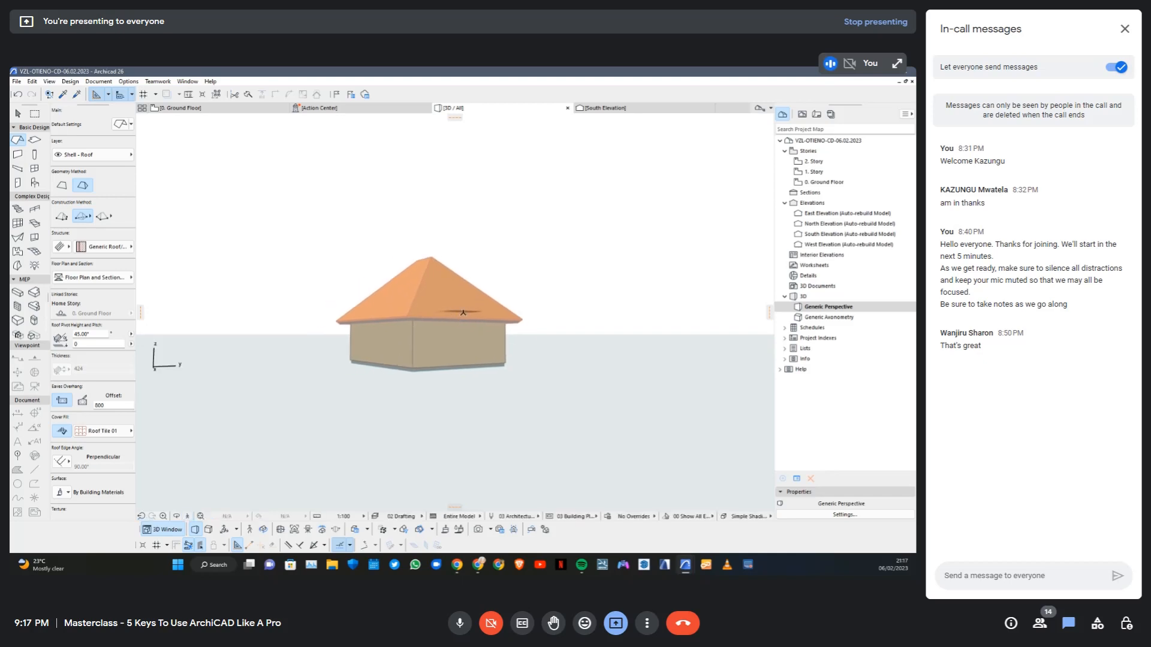
Orbit the perspective view around the house to see it from a different side
click(264, 531)
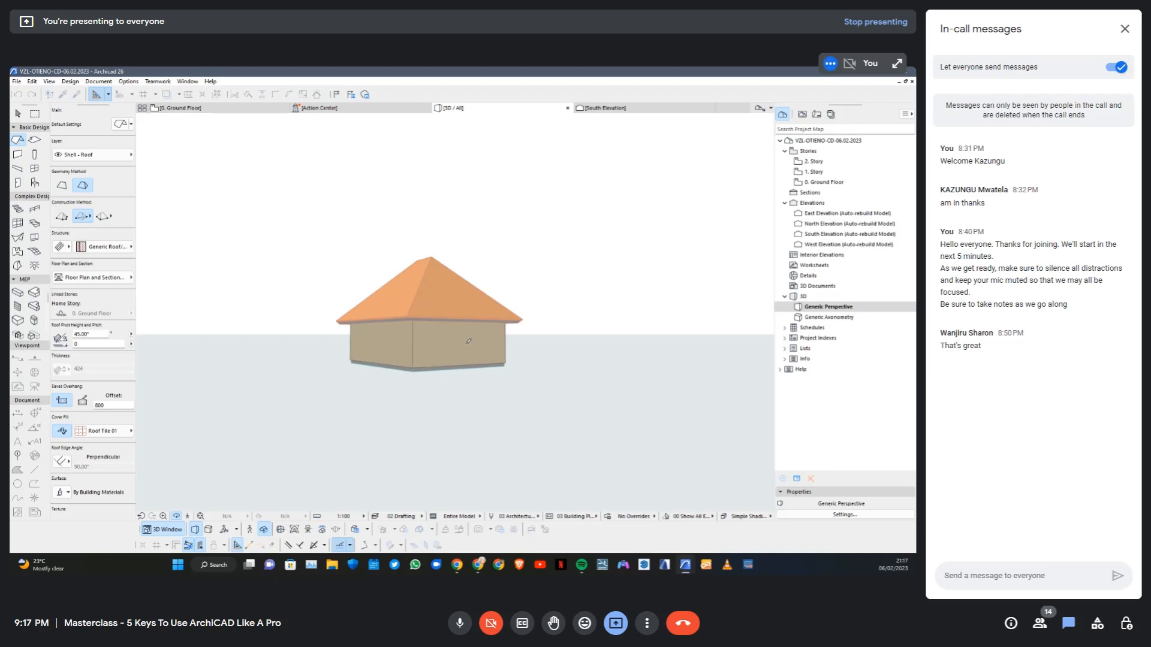
middle_drag(463, 339, 454, 312)
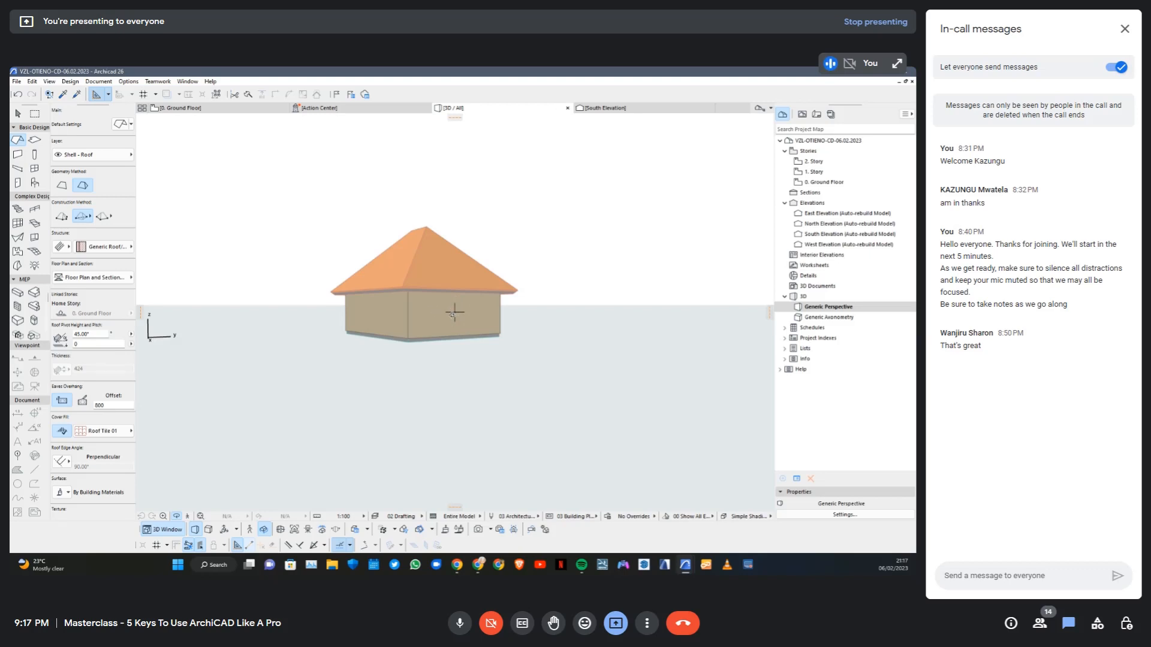
drag(451, 310, 537, 340)
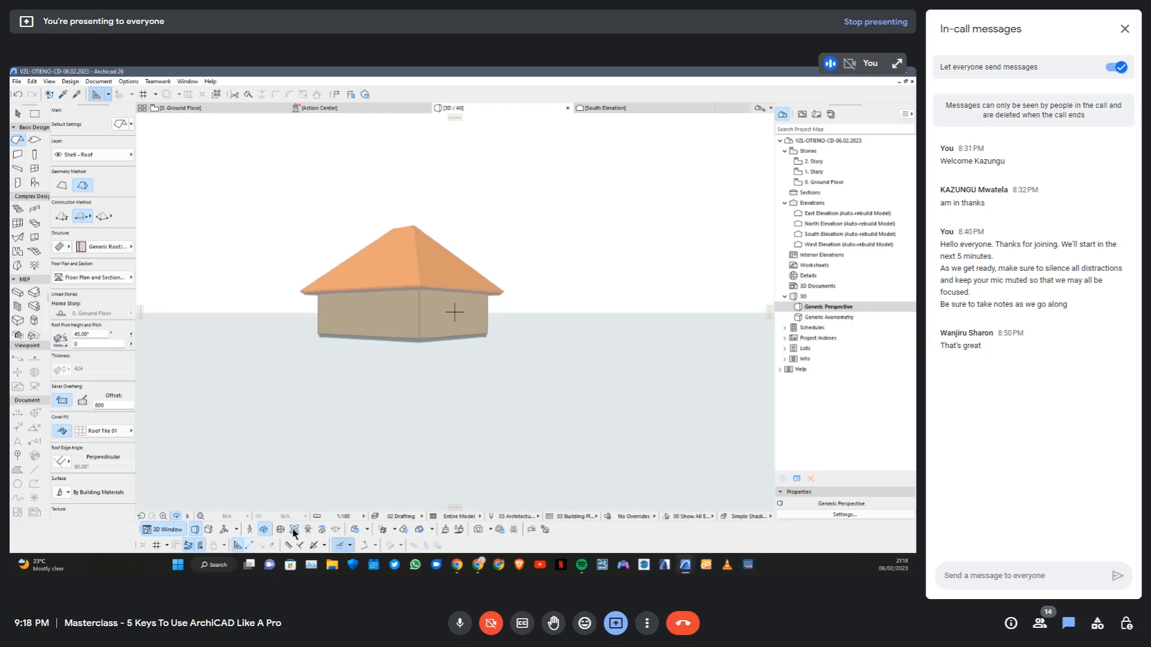
Use Look To to face the end wall, the roof slope above it and one of the long roof slopes
click(293, 529)
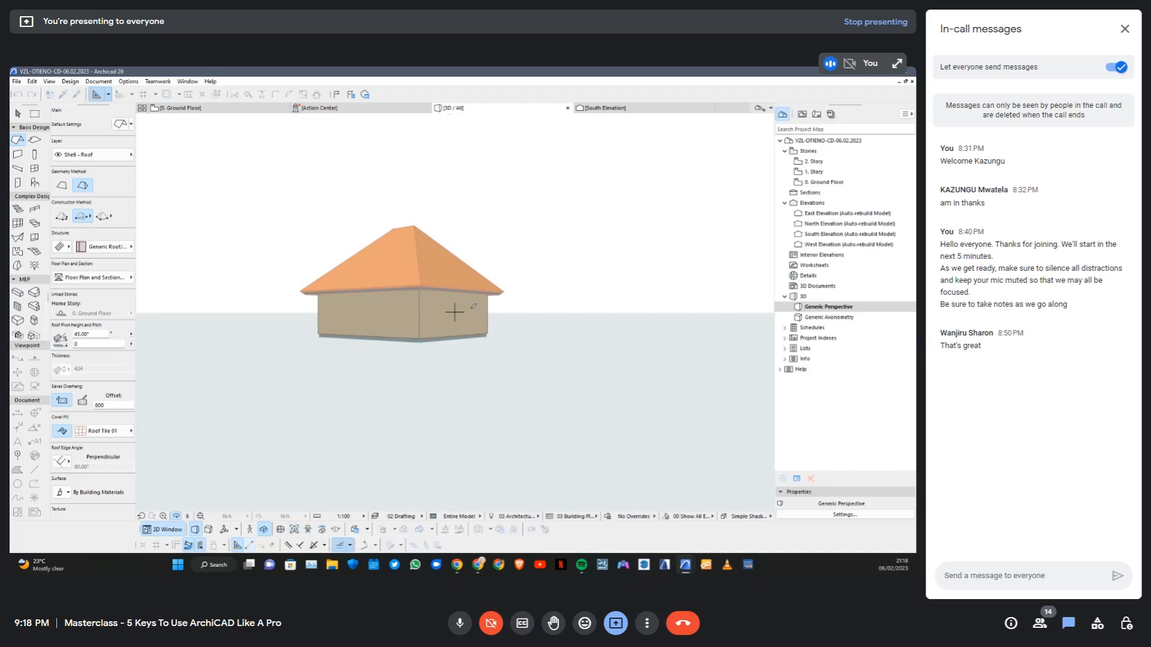
click(455, 311)
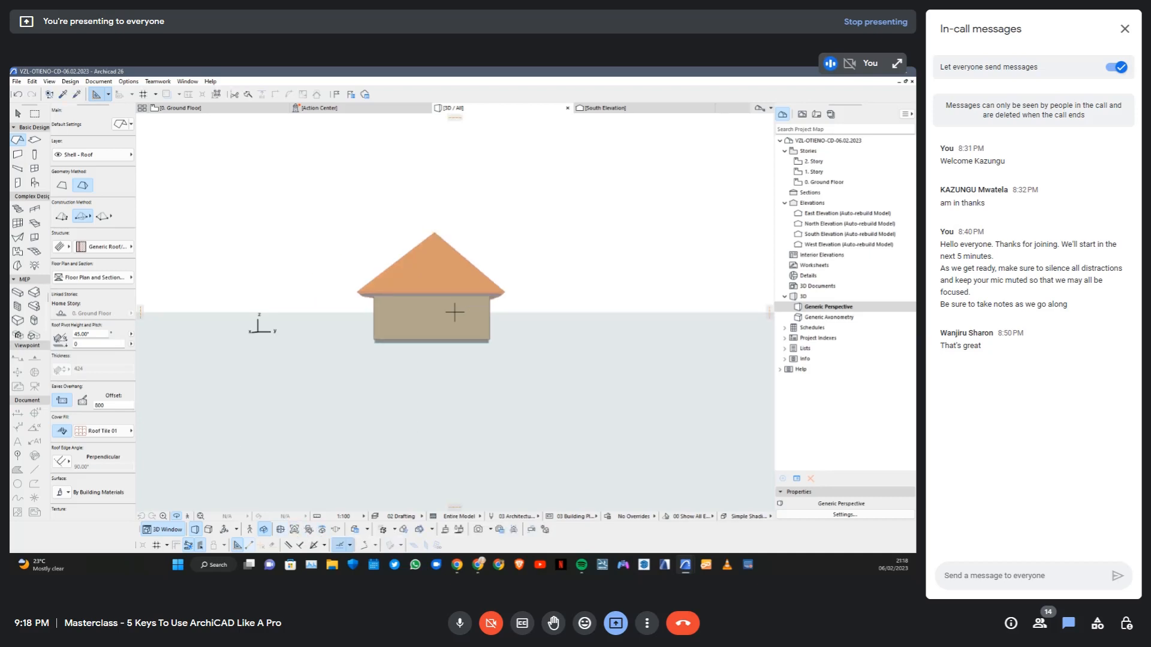
click(294, 529)
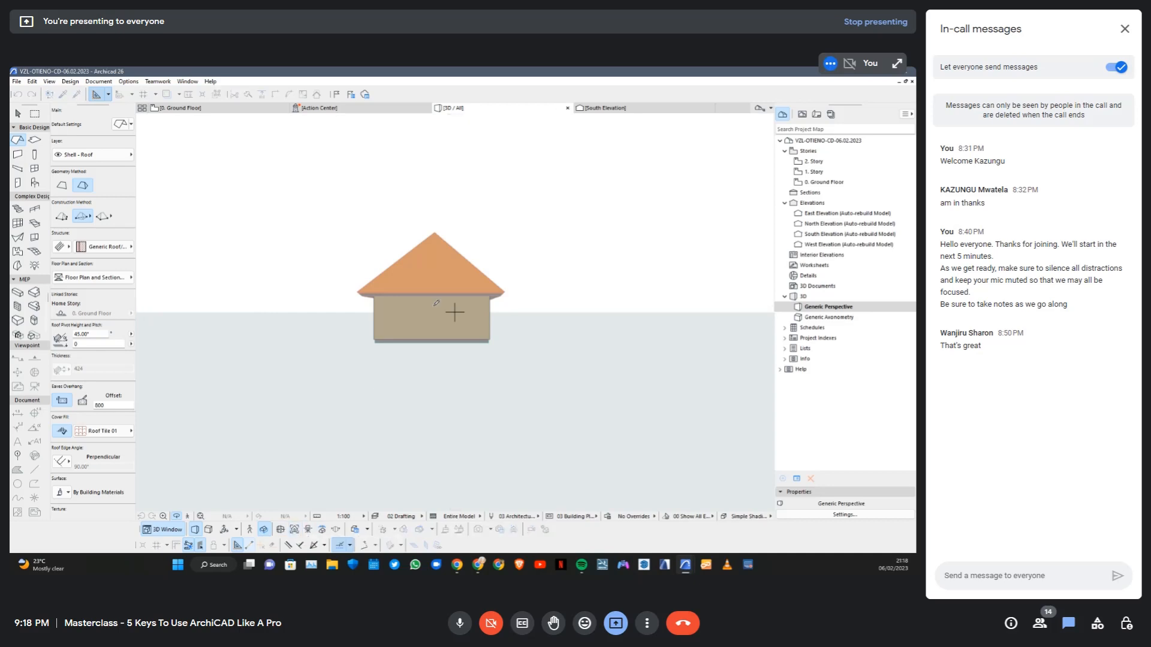
click(445, 250)
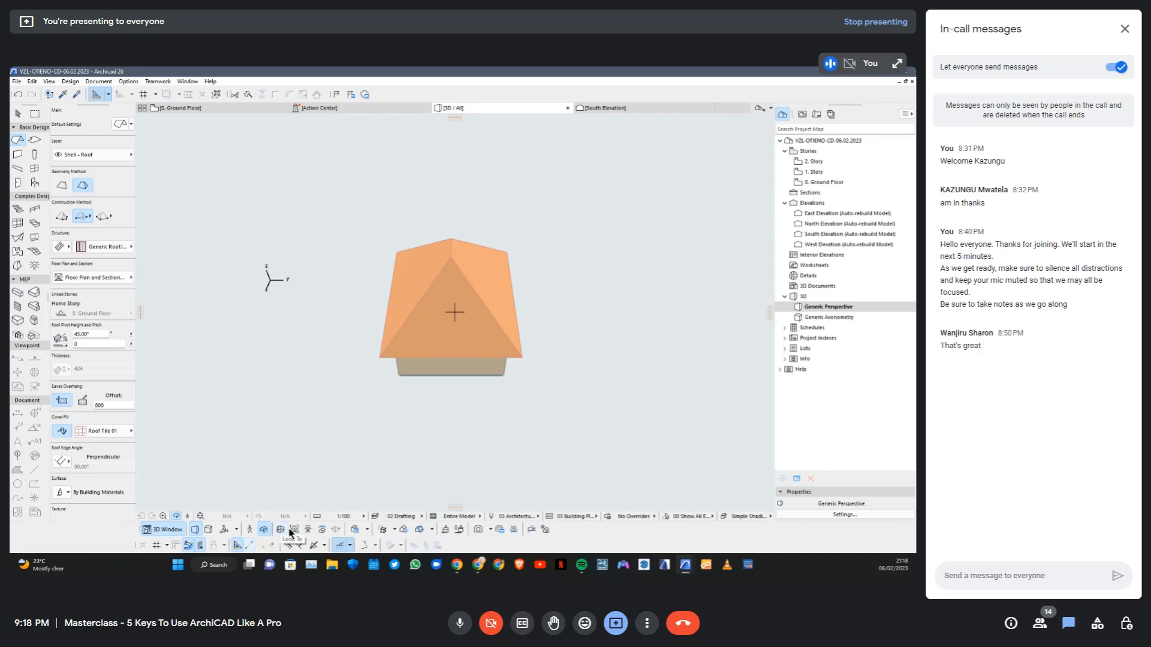
click(292, 532)
click(526, 286)
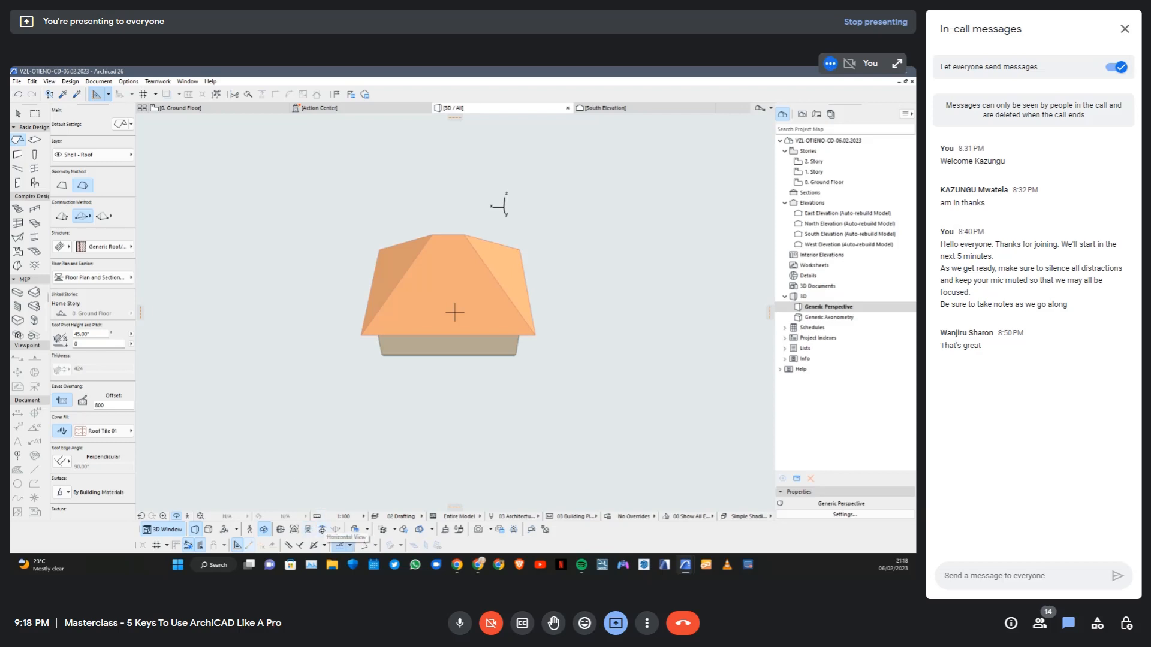
Set the sky colour of the Simple Shading 3D style to the light cyan basic colour
click(356, 531)
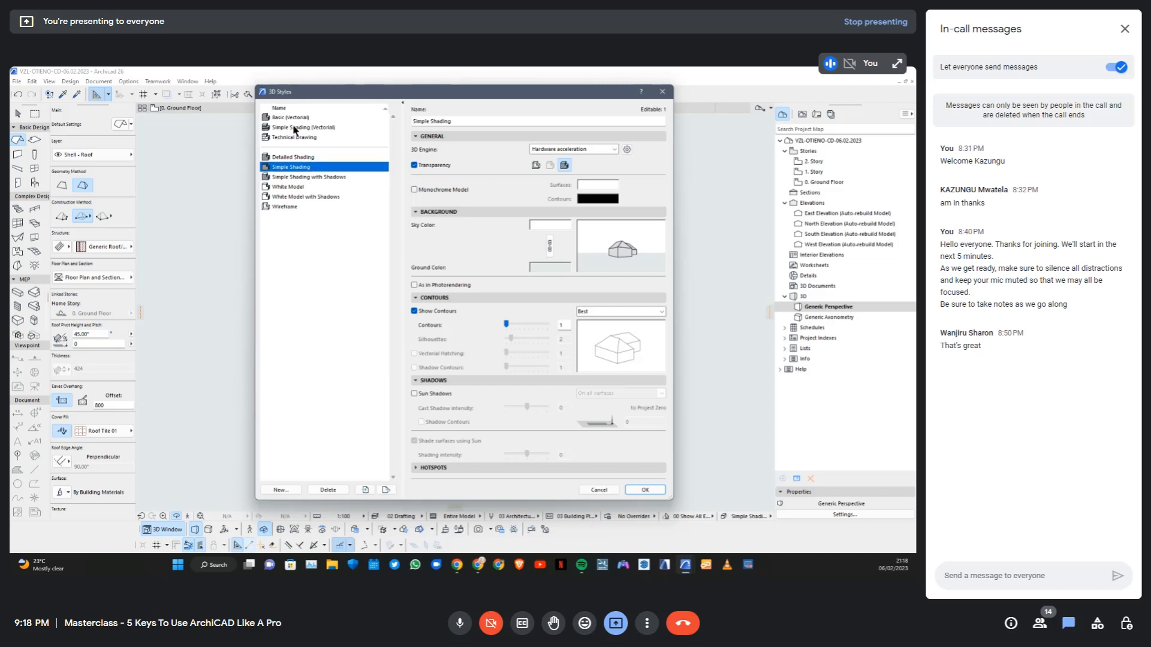
click(294, 187)
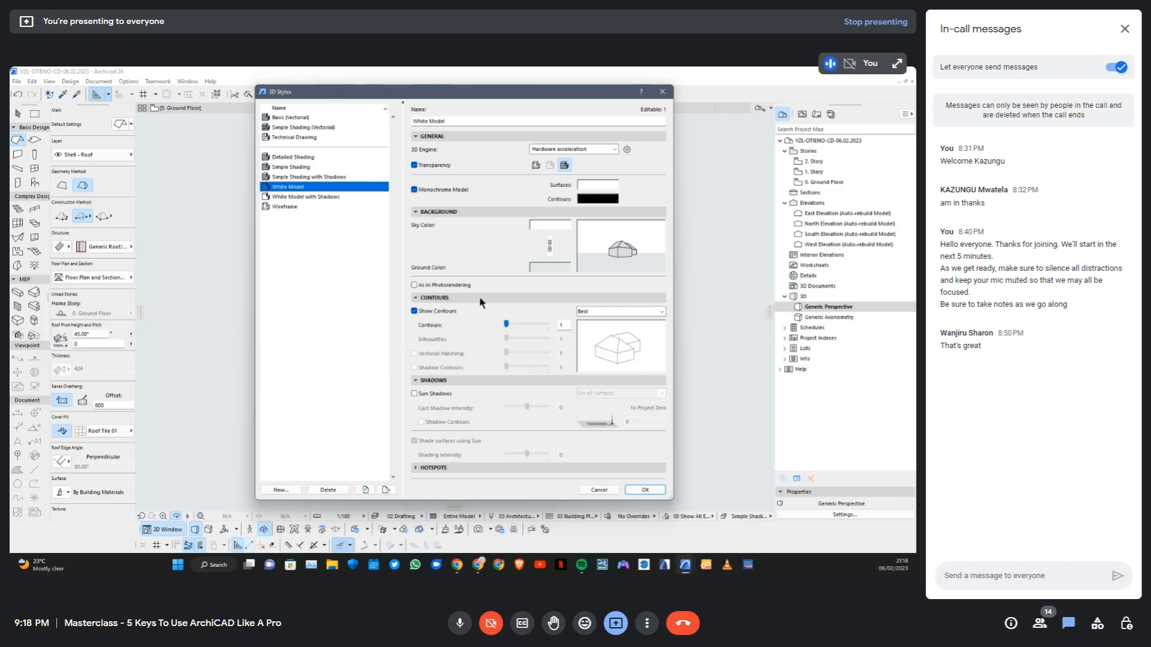
click(296, 168)
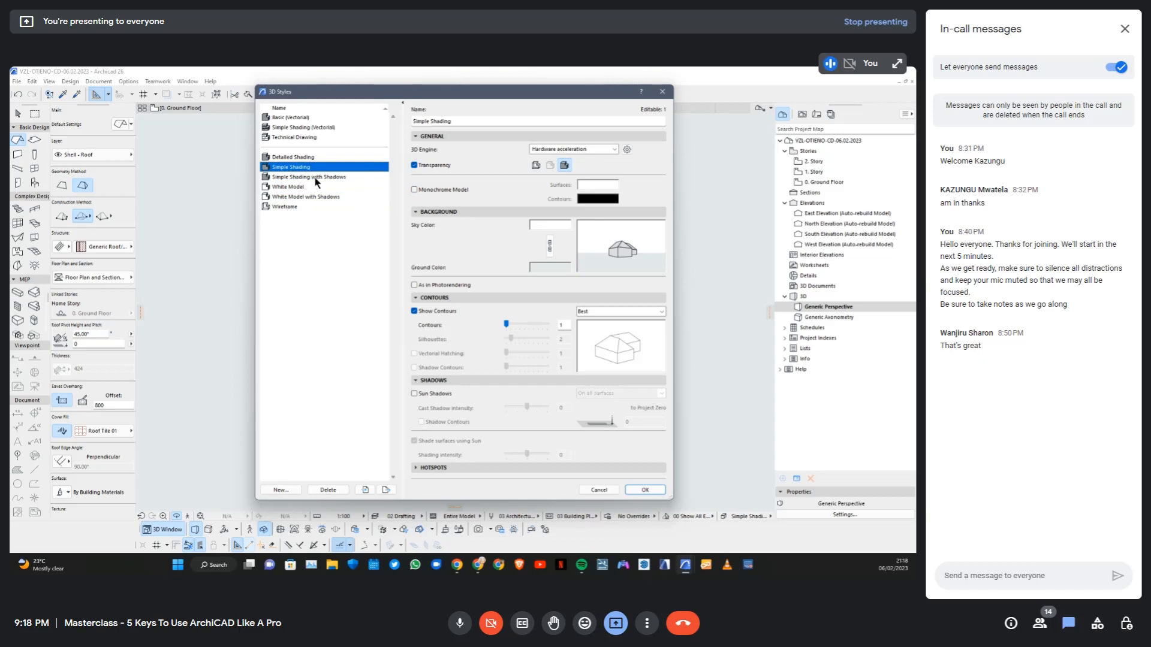
click(553, 226)
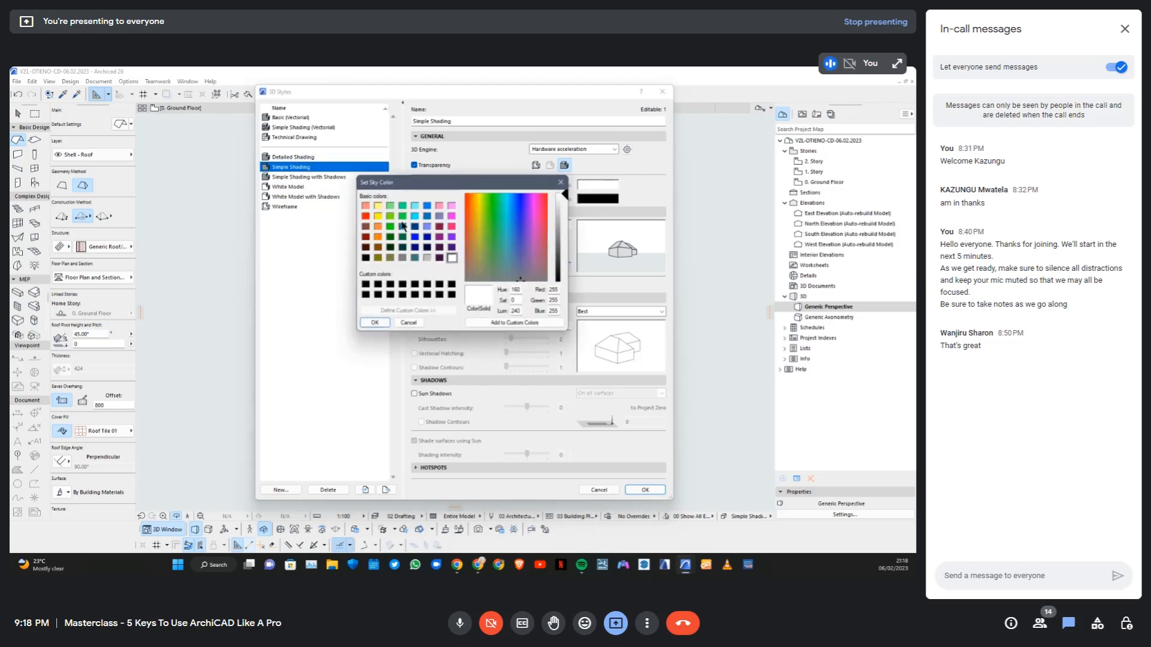
click(414, 206)
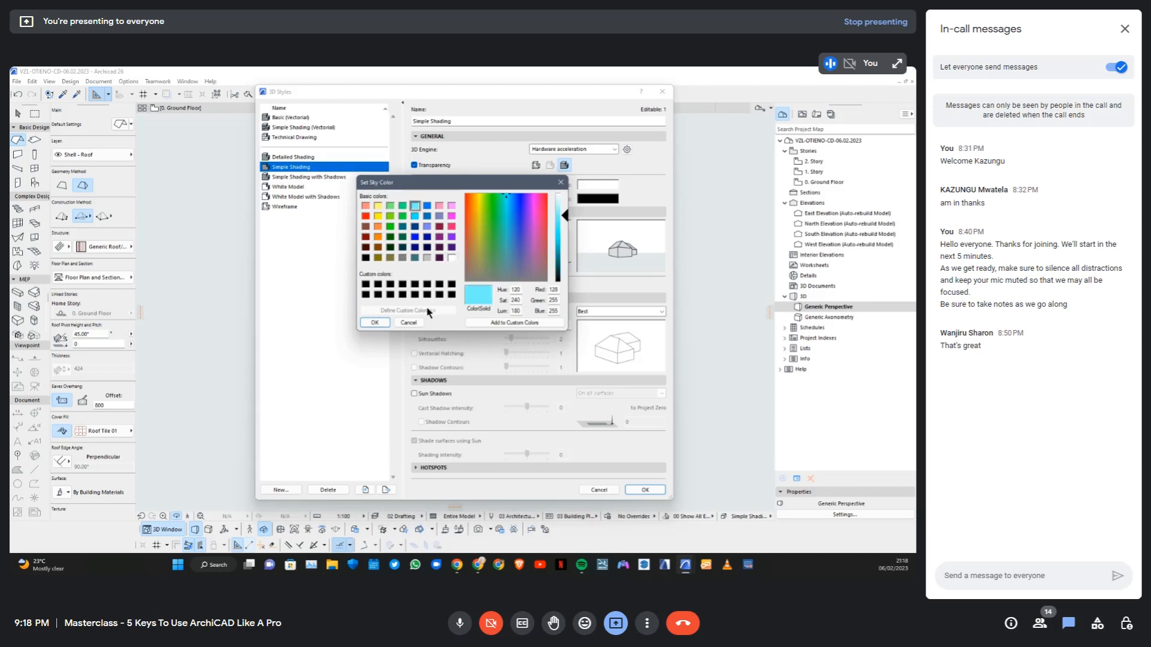
click(375, 323)
Set the Simple Shading ground colour to the light green basic colour, apply the style and orbit the house to check the background
click(561, 268)
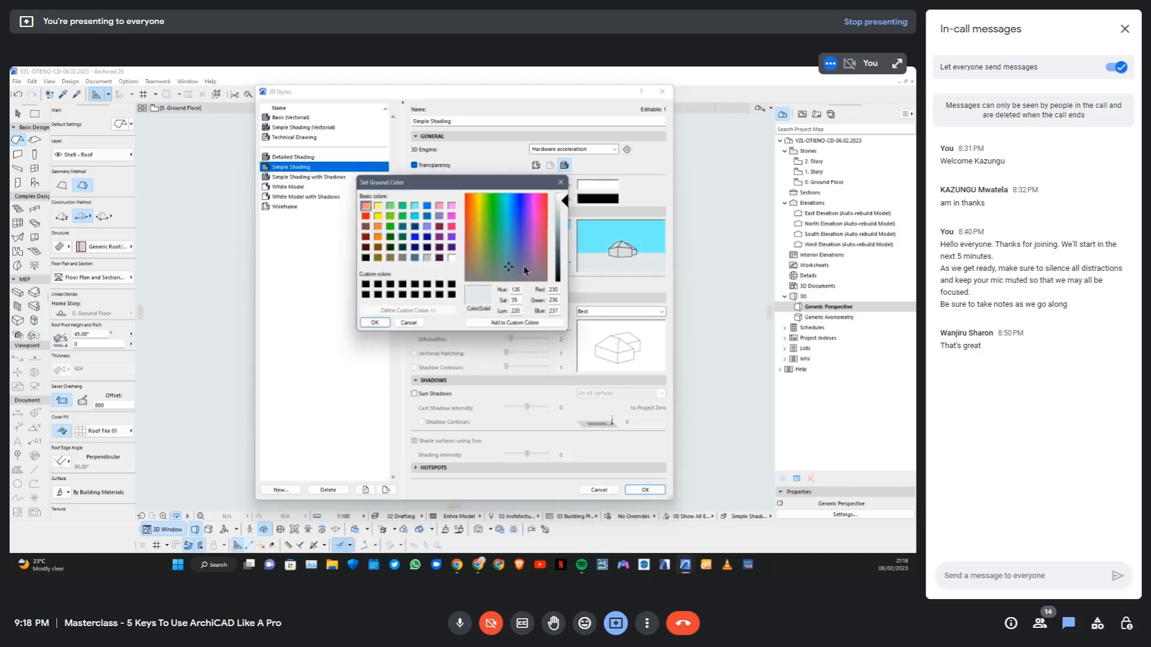
click(390, 207)
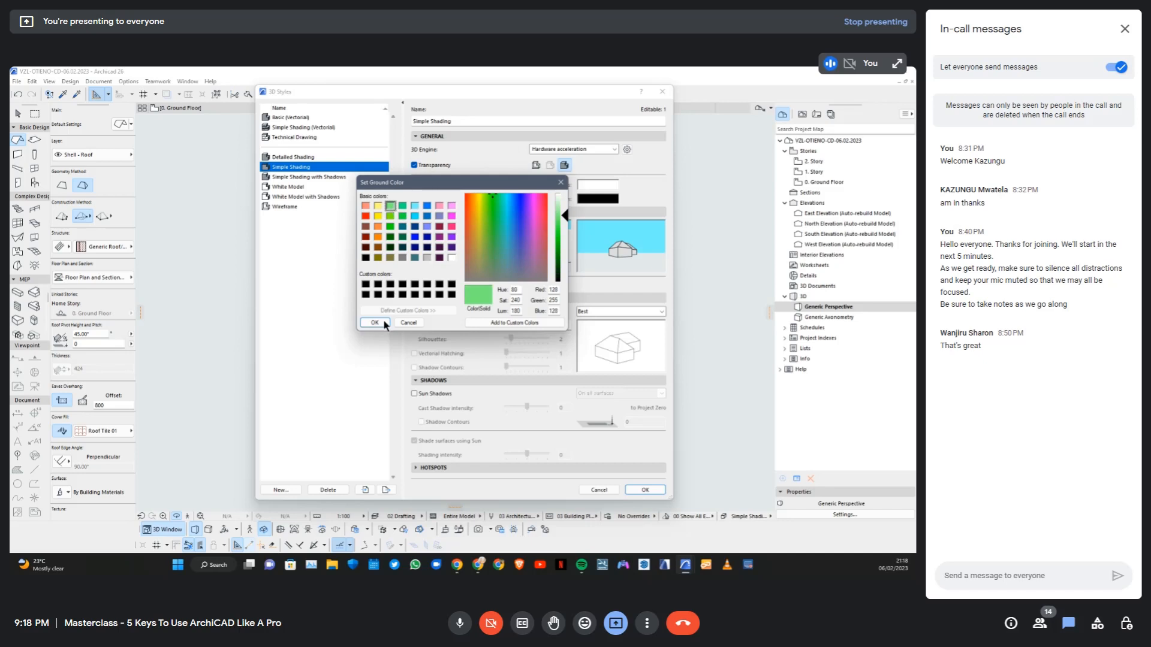
click(382, 323)
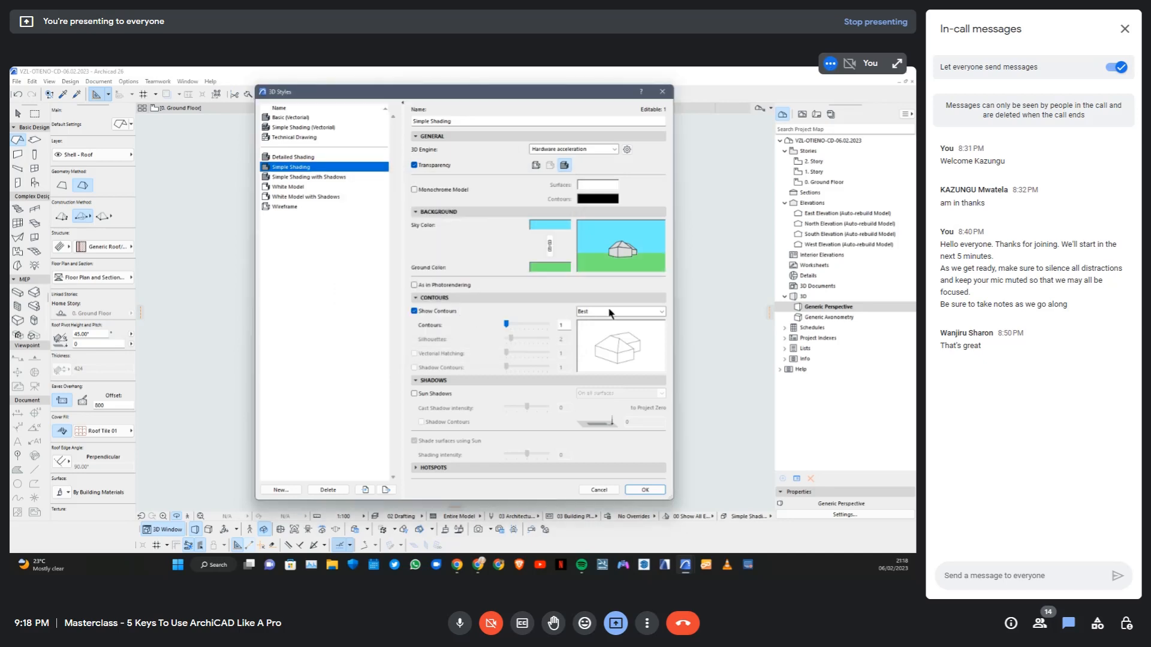
click(644, 490)
drag(518, 285, 567, 299)
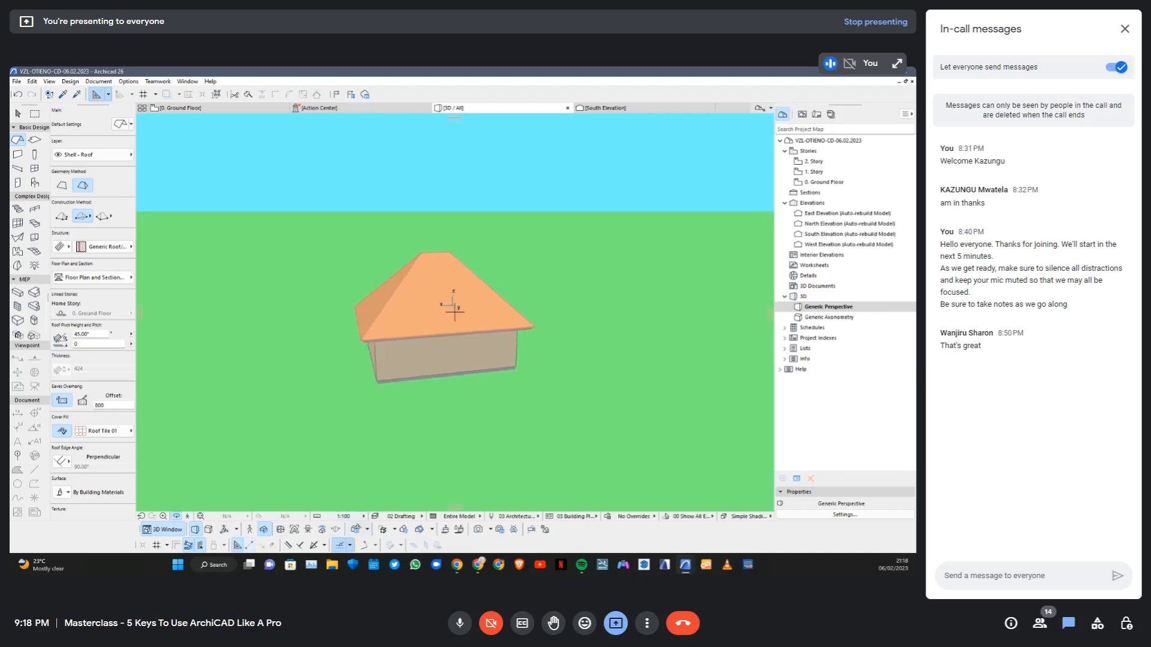
Change the sky colour of the Simple Shading 3D style to a softer light blue
click(356, 529)
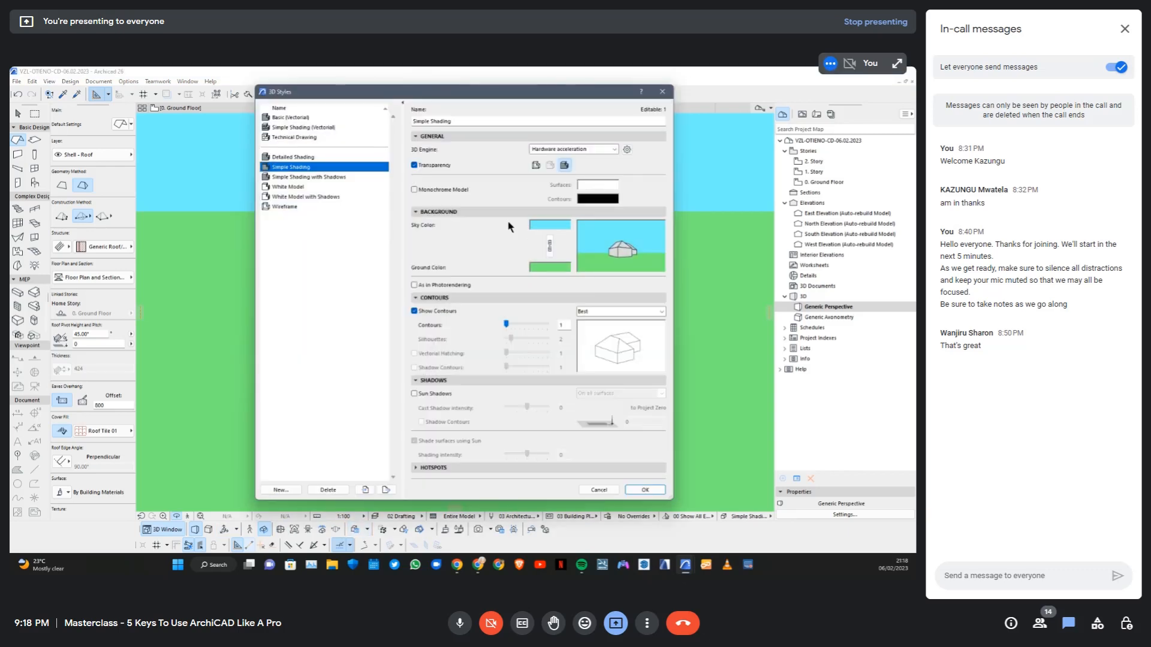
click(552, 228)
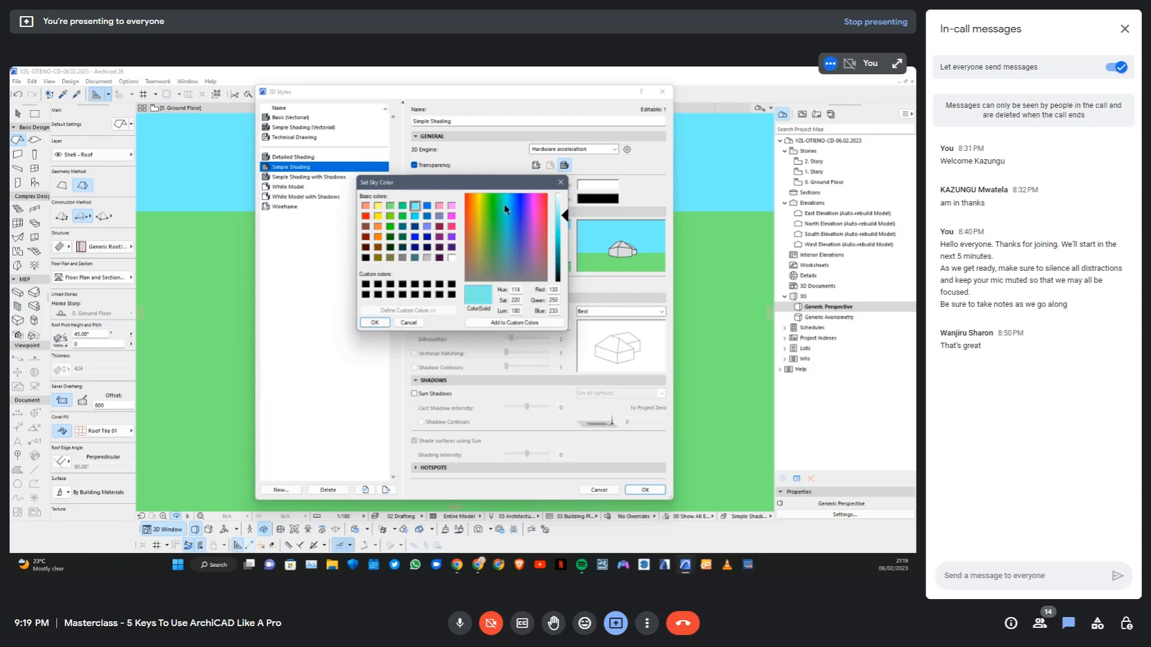
drag(503, 223, 512, 199)
click(375, 323)
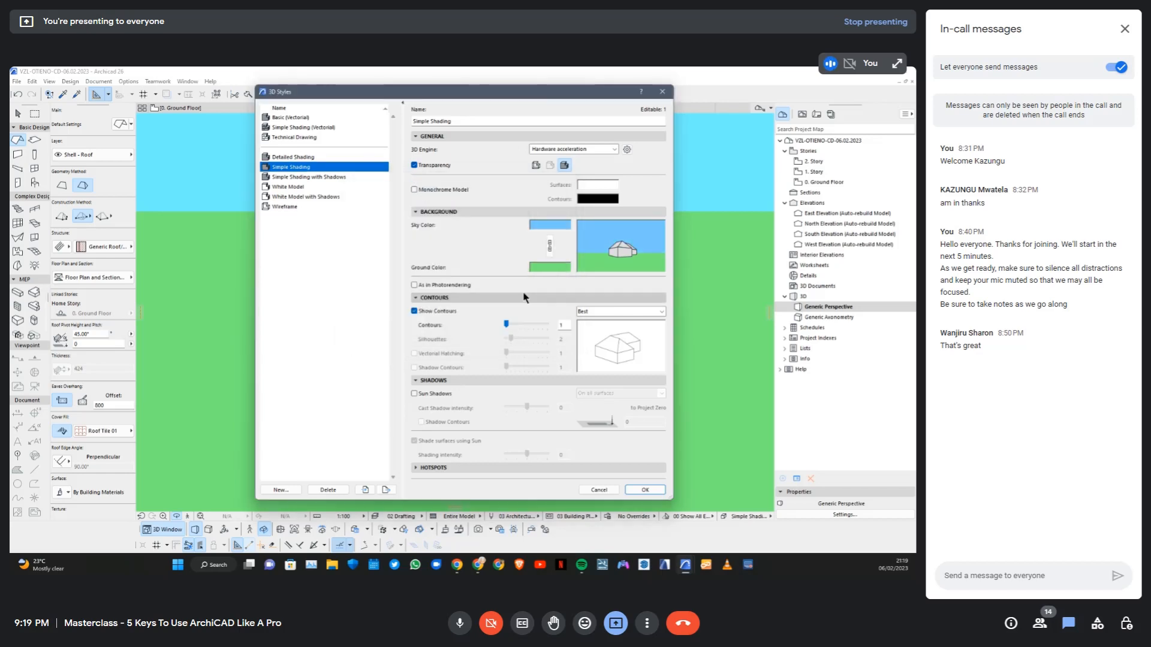
Change the Simple Shading ground colour to a deeper teal green, apply the style and orbit the house to a lower viewpoint
click(553, 270)
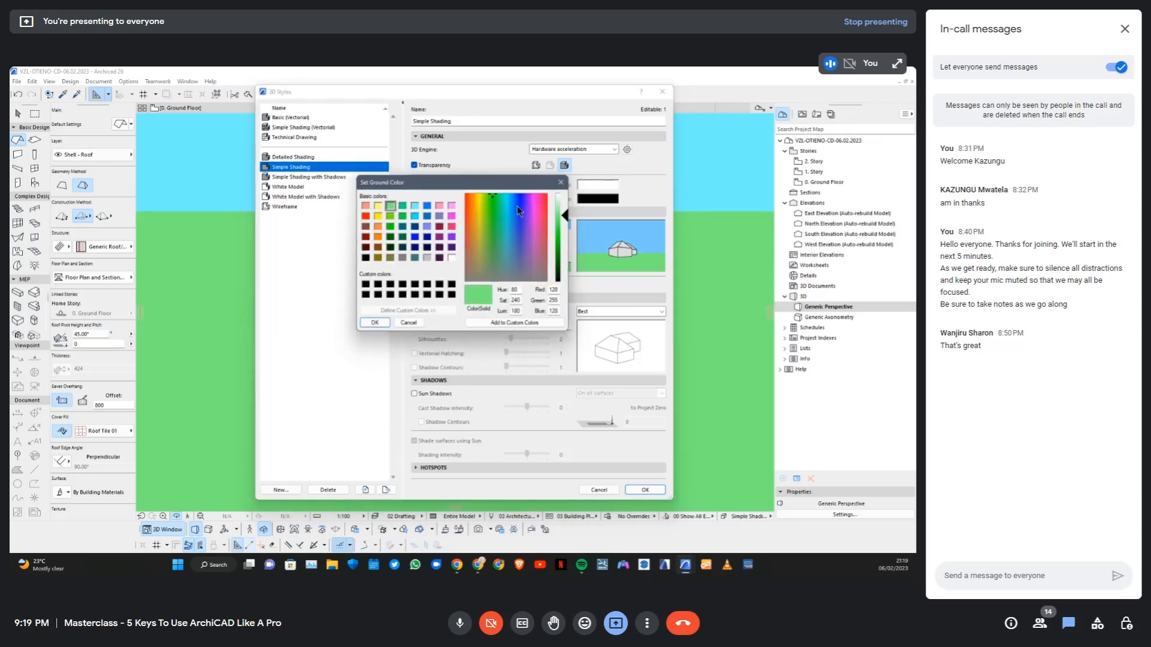
drag(566, 217, 566, 238)
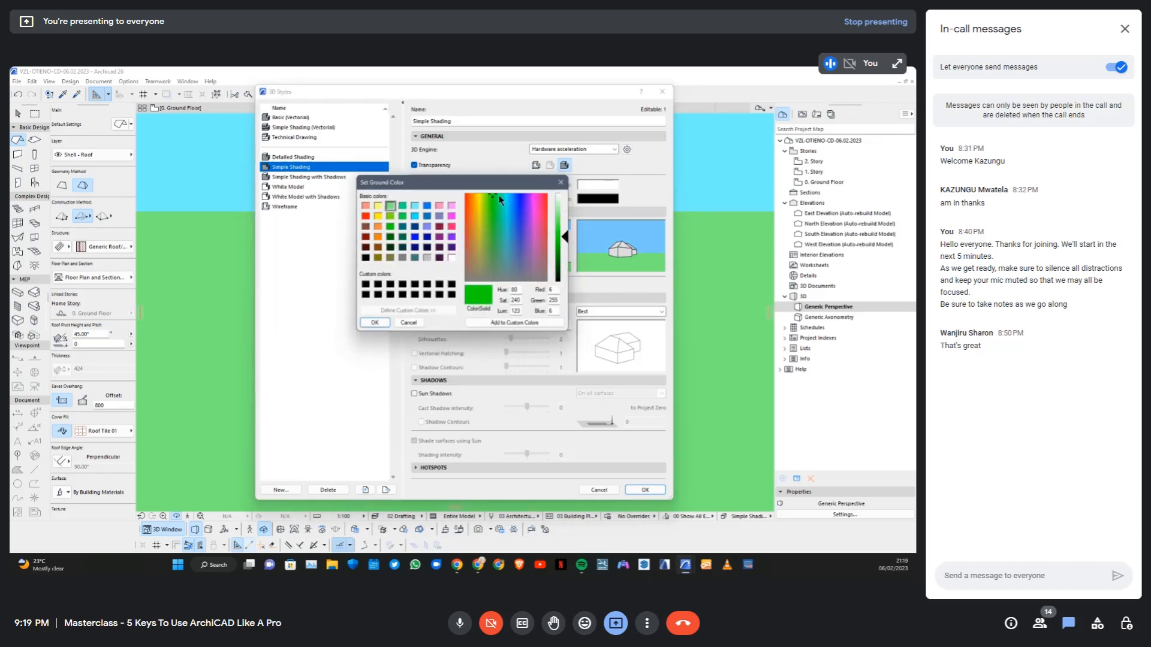
drag(492, 196, 500, 196)
click(375, 323)
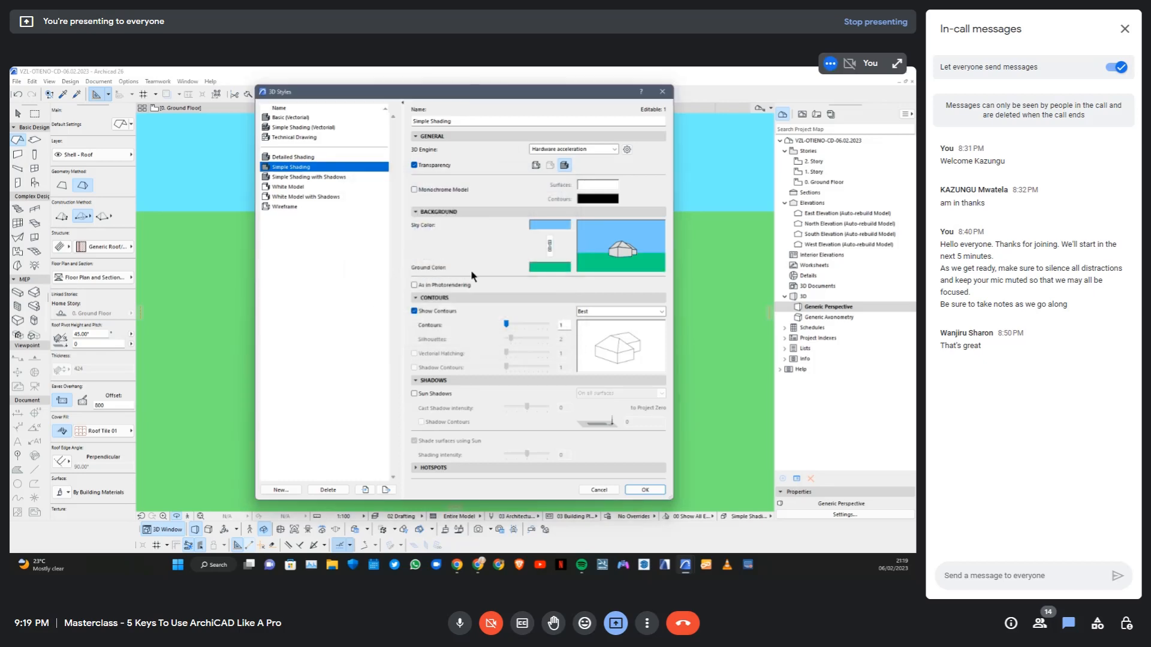
click(645, 490)
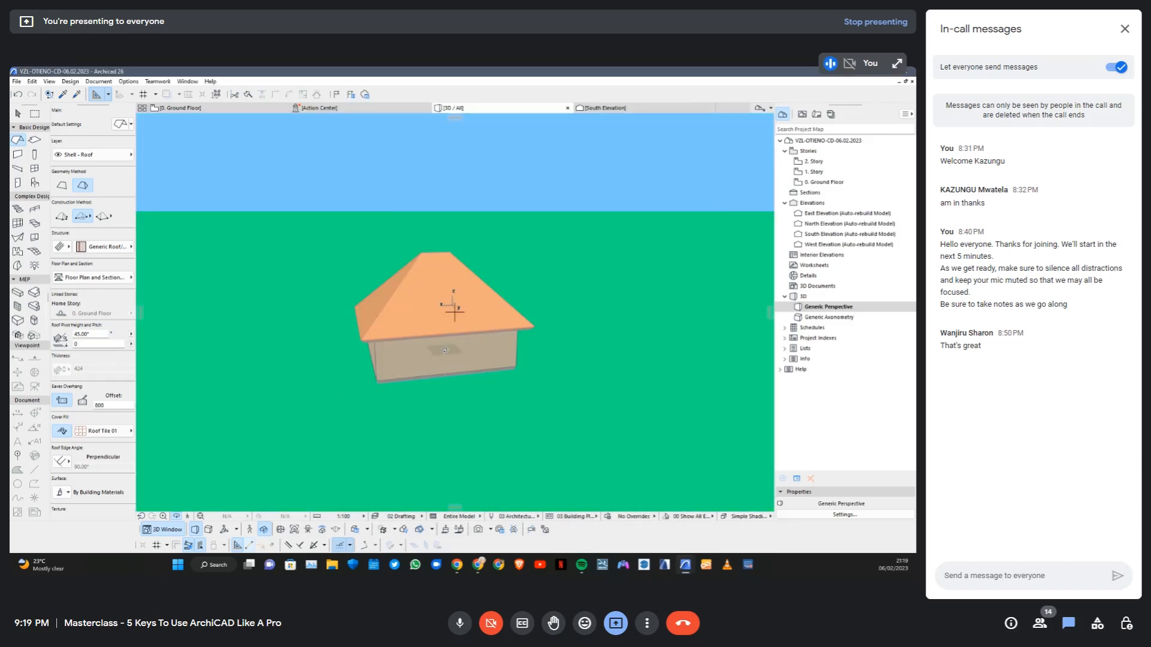
shift+middle_drag(434, 274, 472, 323)
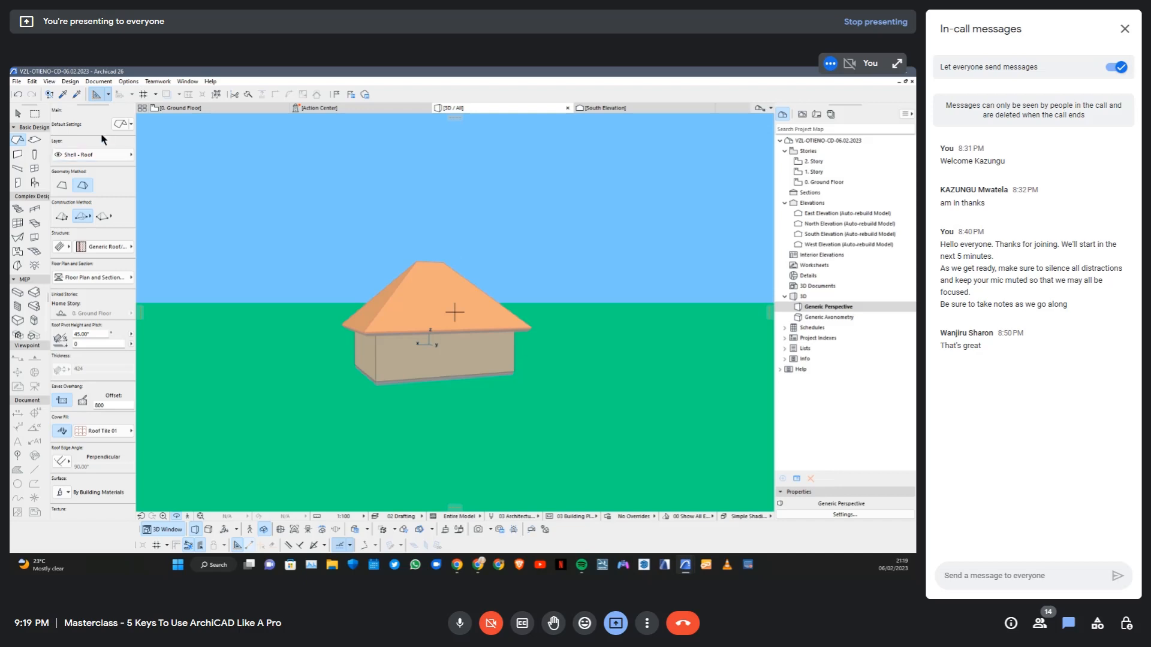
Redefine the stored workspace scheme "New" in the Work Environment according to the current settings
click(129, 83)
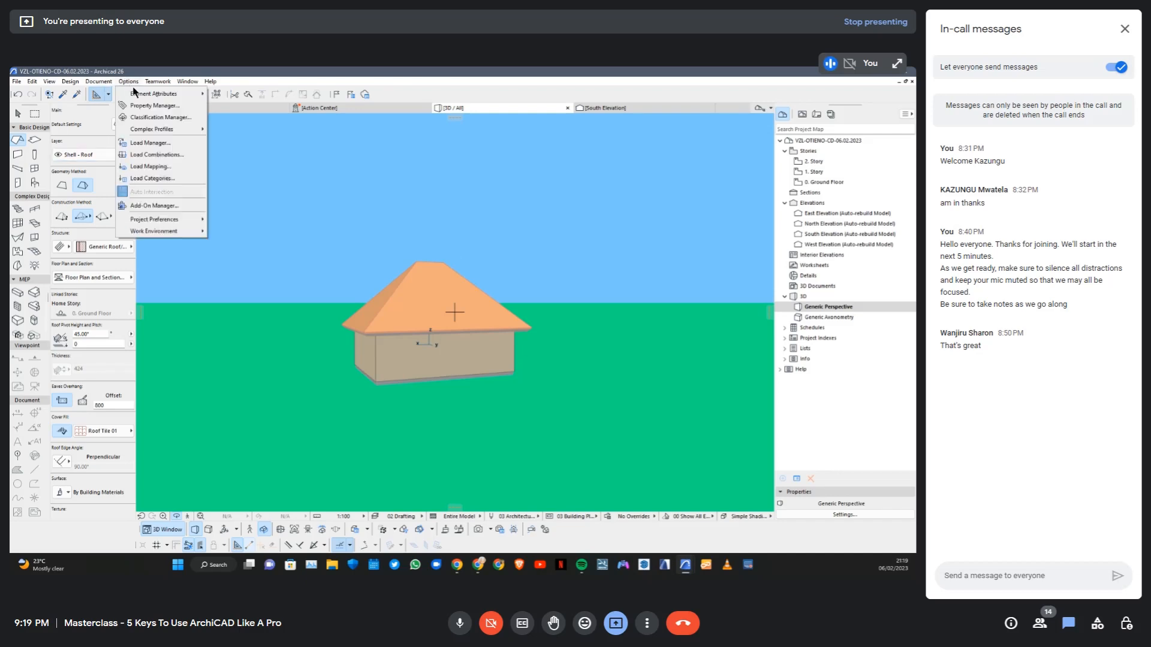
mouse_move(160, 224)
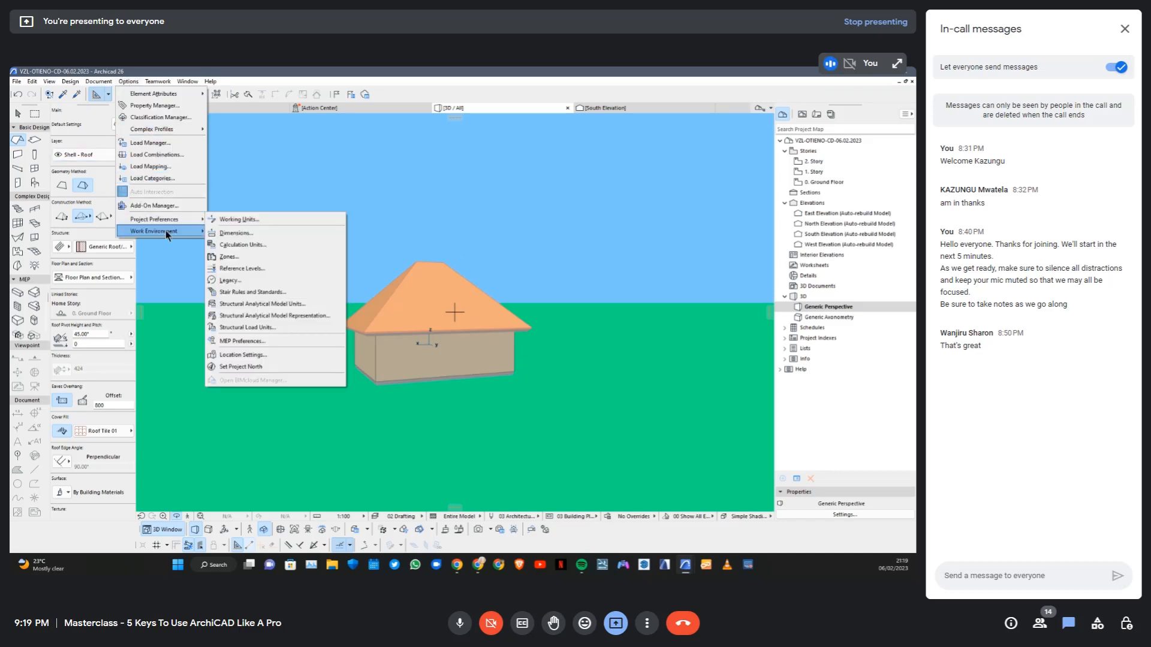
click(244, 231)
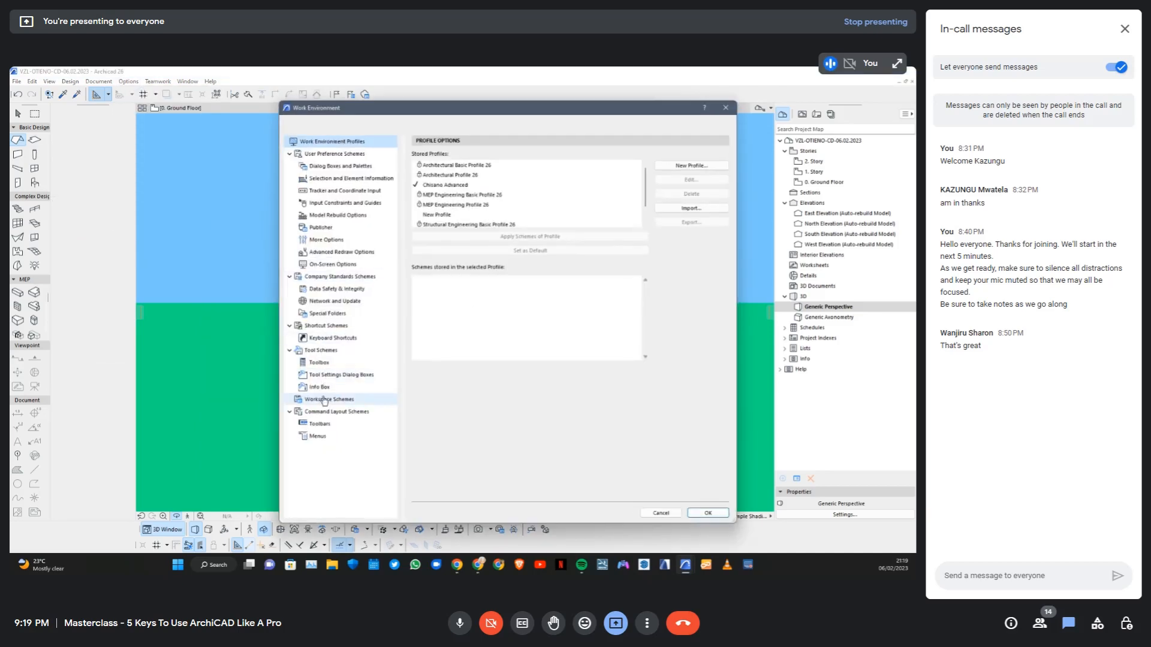
click(324, 400)
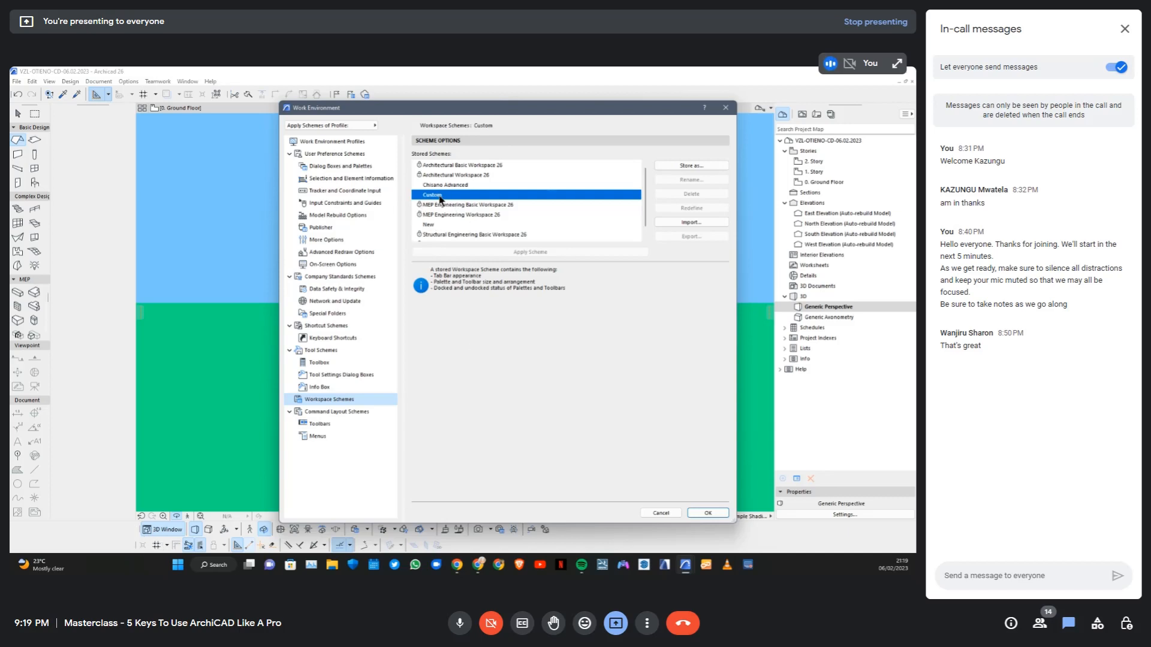
click(429, 226)
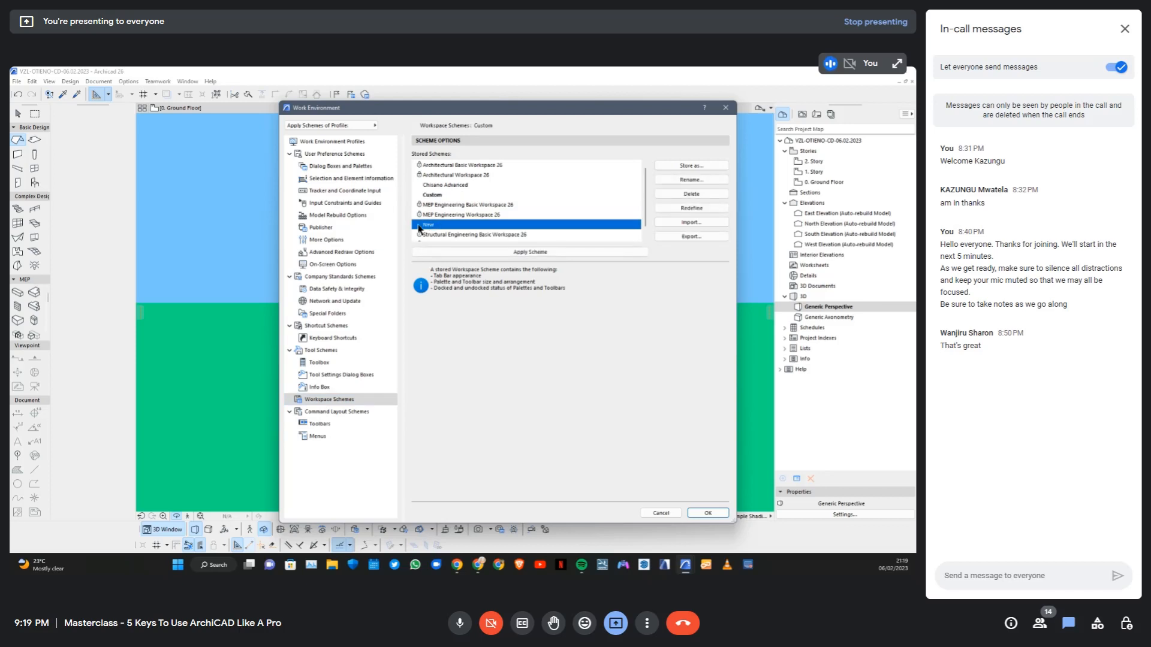
click(694, 209)
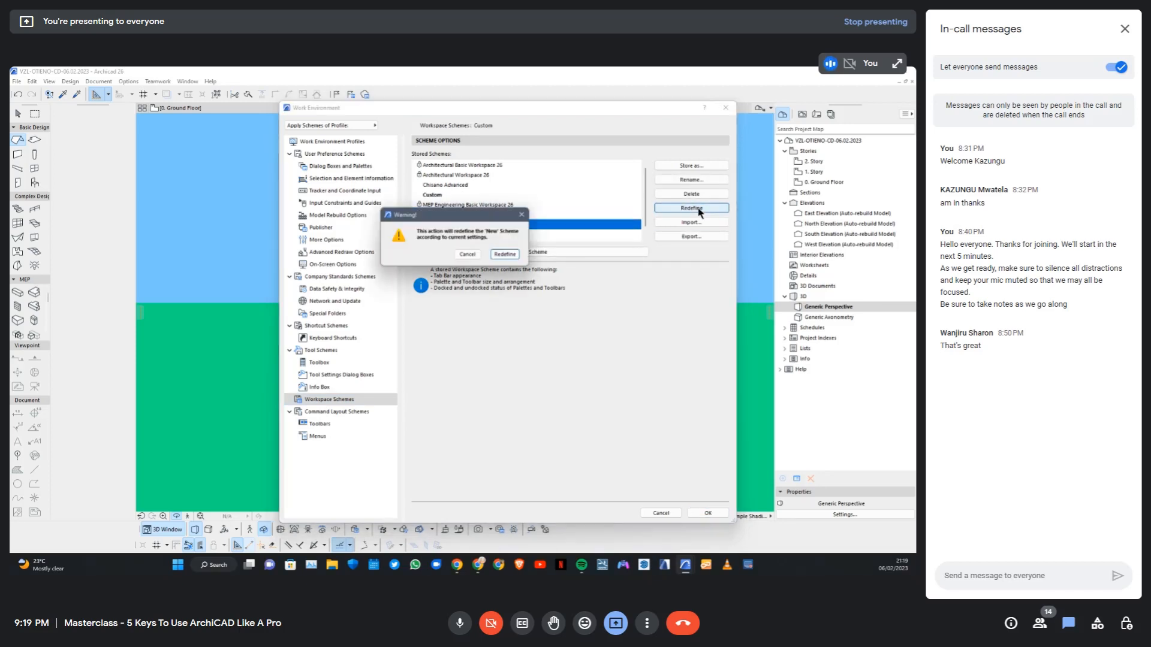
click(504, 256)
Review the Toolbox customization and the stored tool schemes, and close the Work Environment settings
click(322, 364)
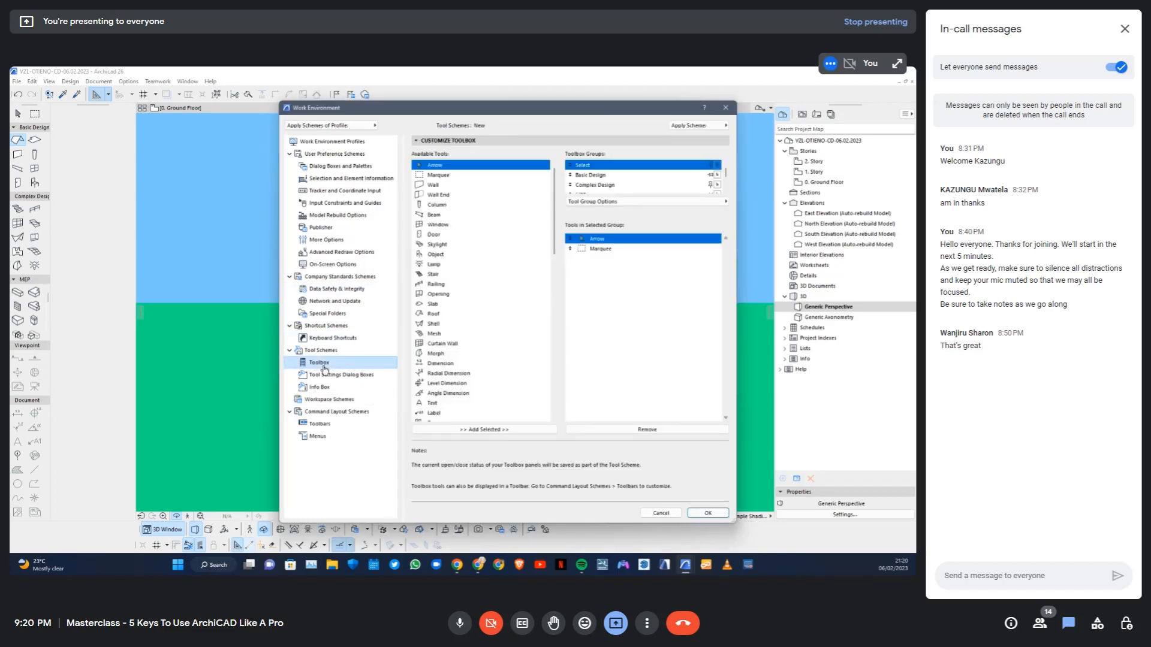
click(322, 352)
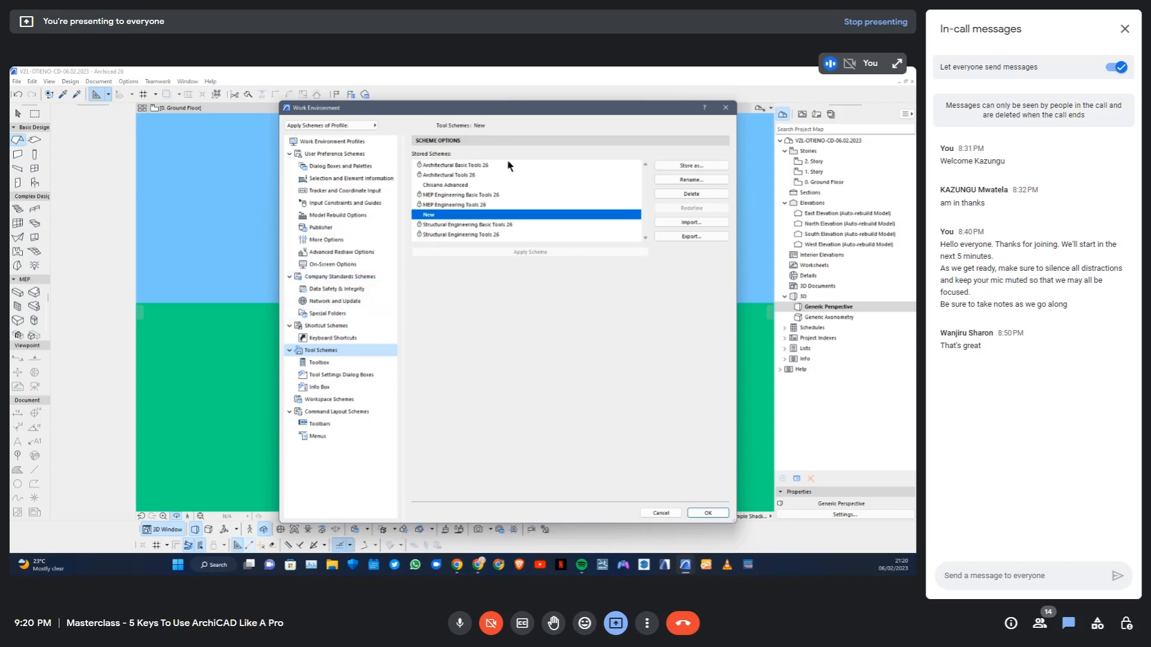
click(726, 110)
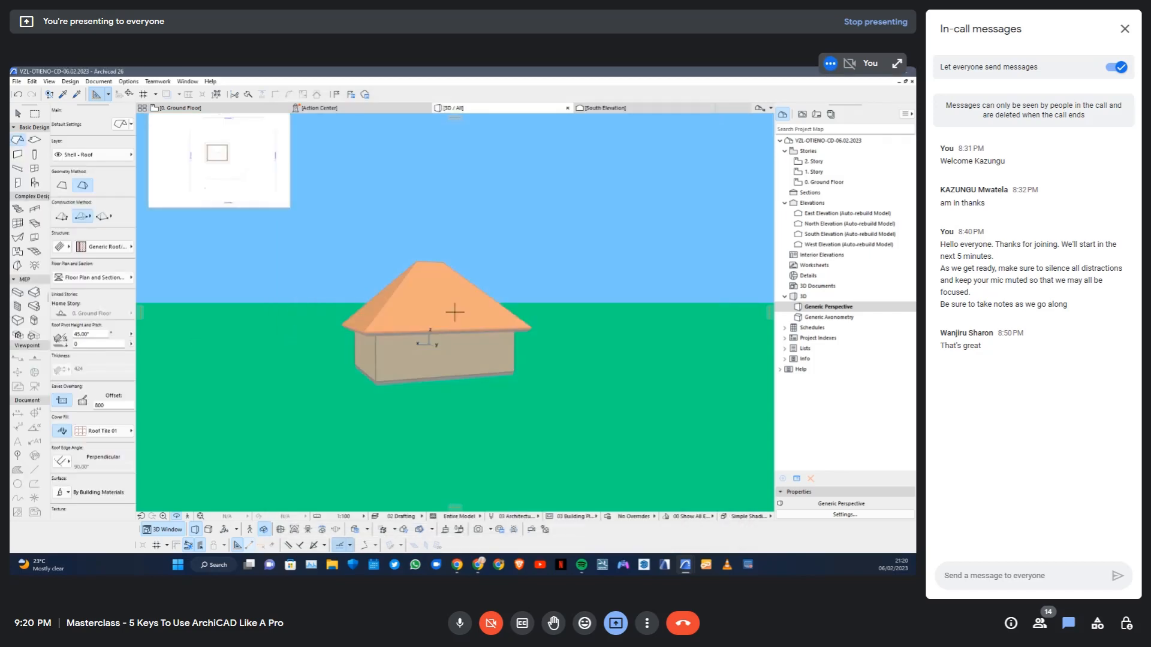
Look at the available Work Environment profiles, reopen the Work Environment settings to review their categories, and close them without changes
click(129, 82)
mouse_move(164, 229)
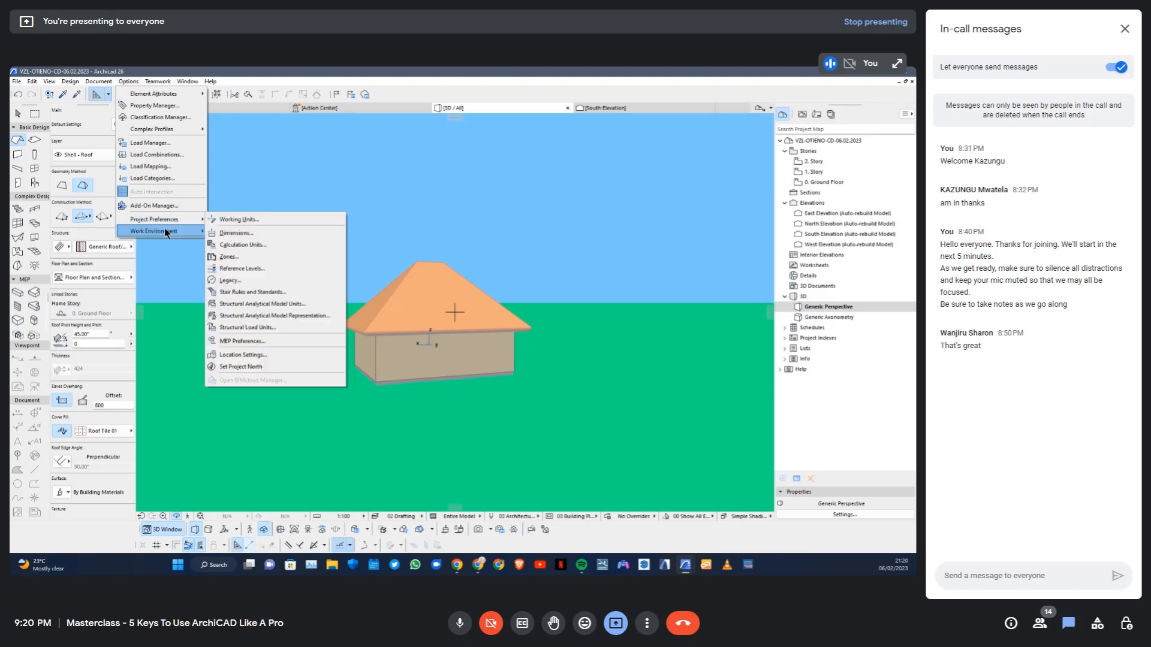
mouse_move(250, 244)
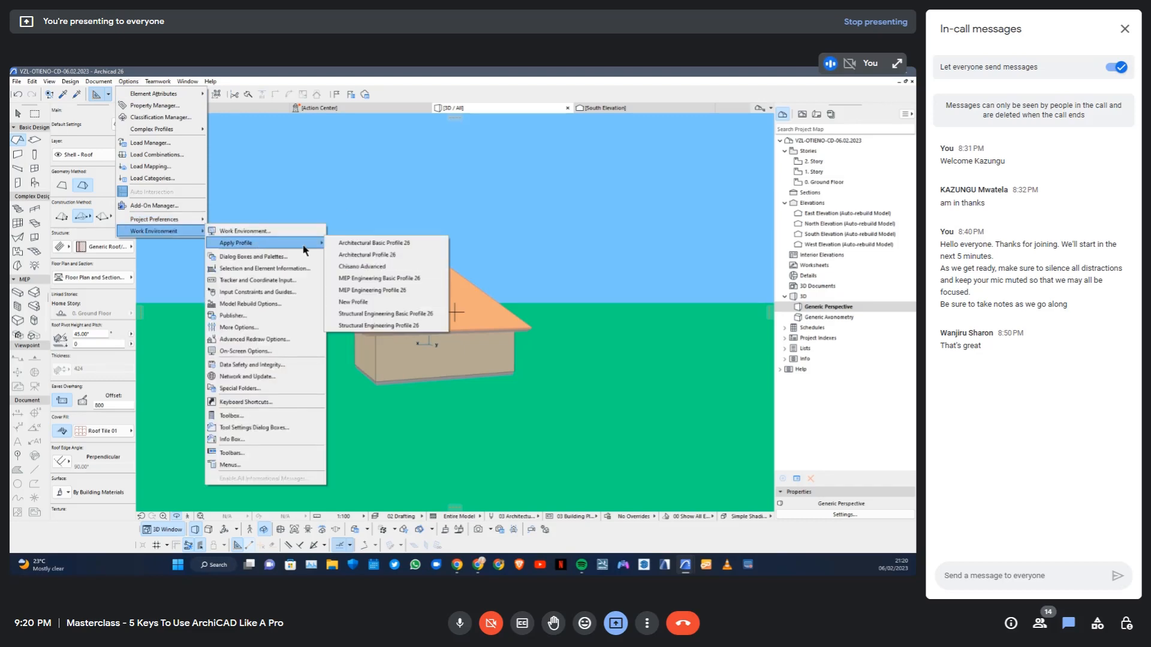
click(287, 234)
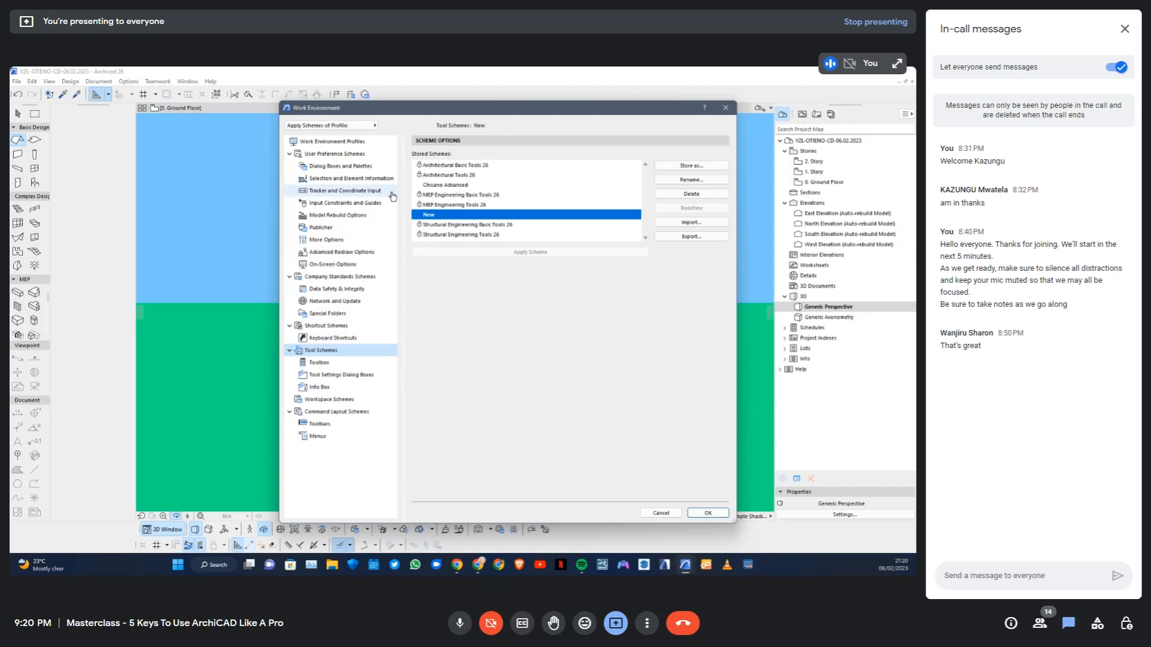
click(725, 108)
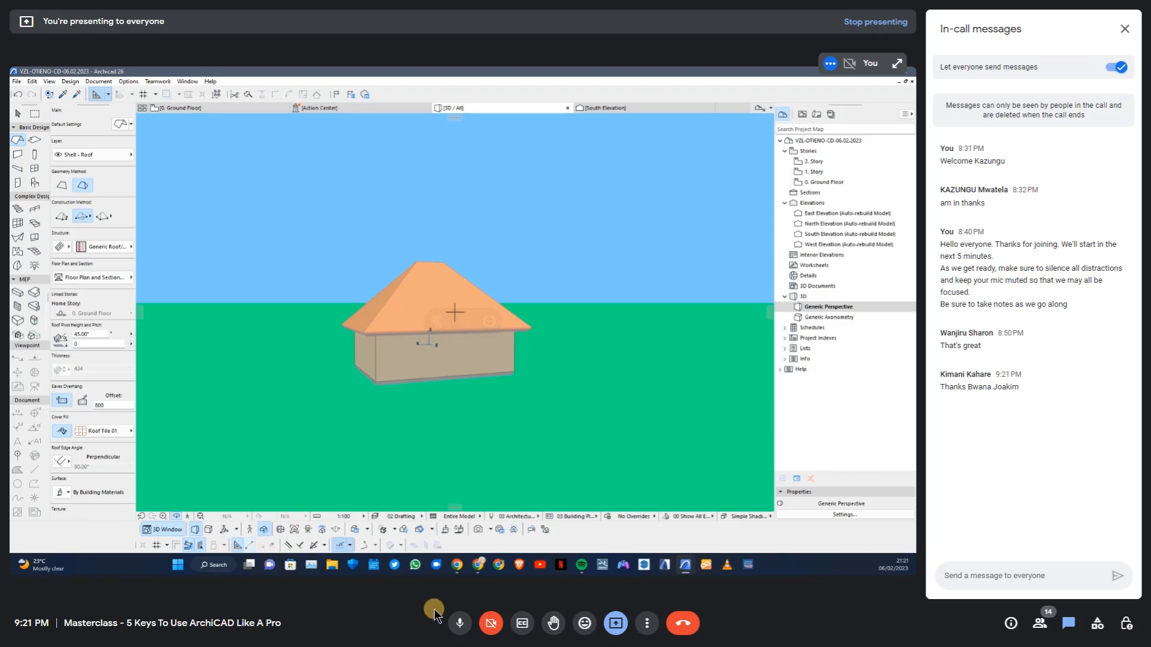
Switch to Google Meet, mute the microphone, and check the participant list and the in-call messages
click(460, 623)
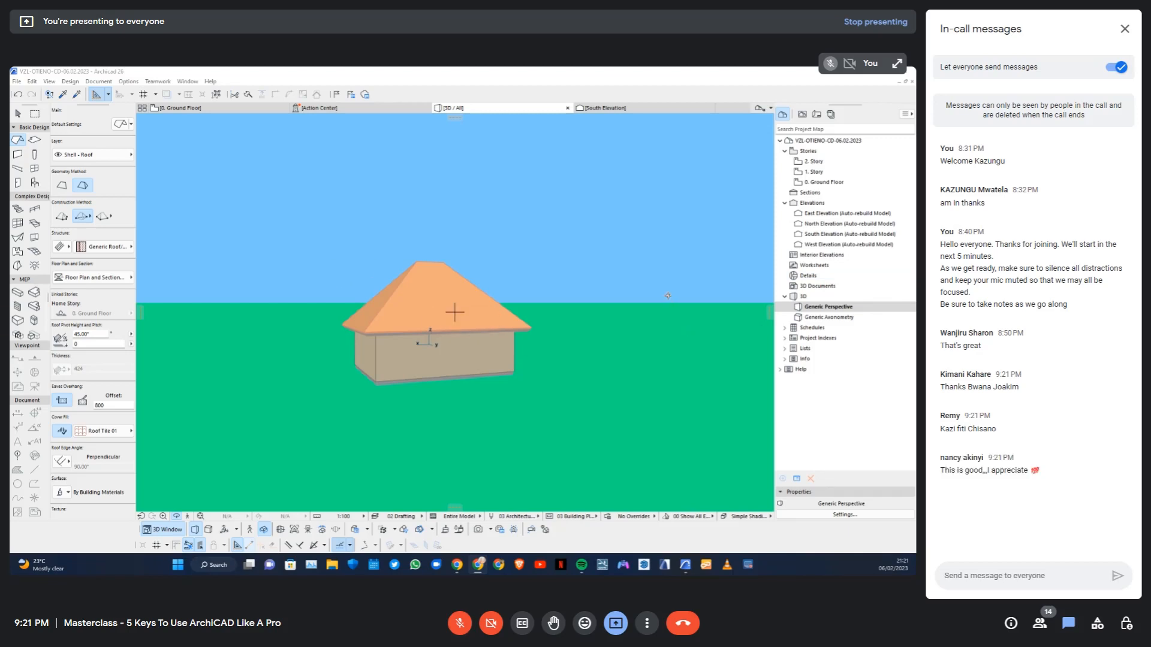
click(1039, 623)
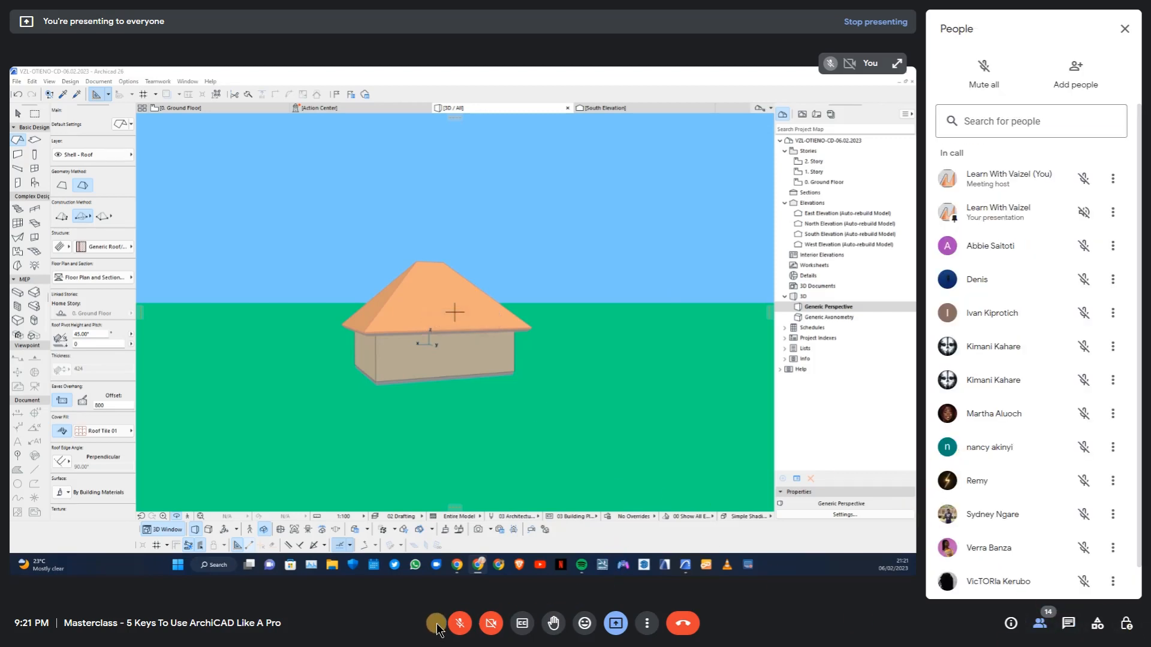
scroll(1039, 389, down, 1)
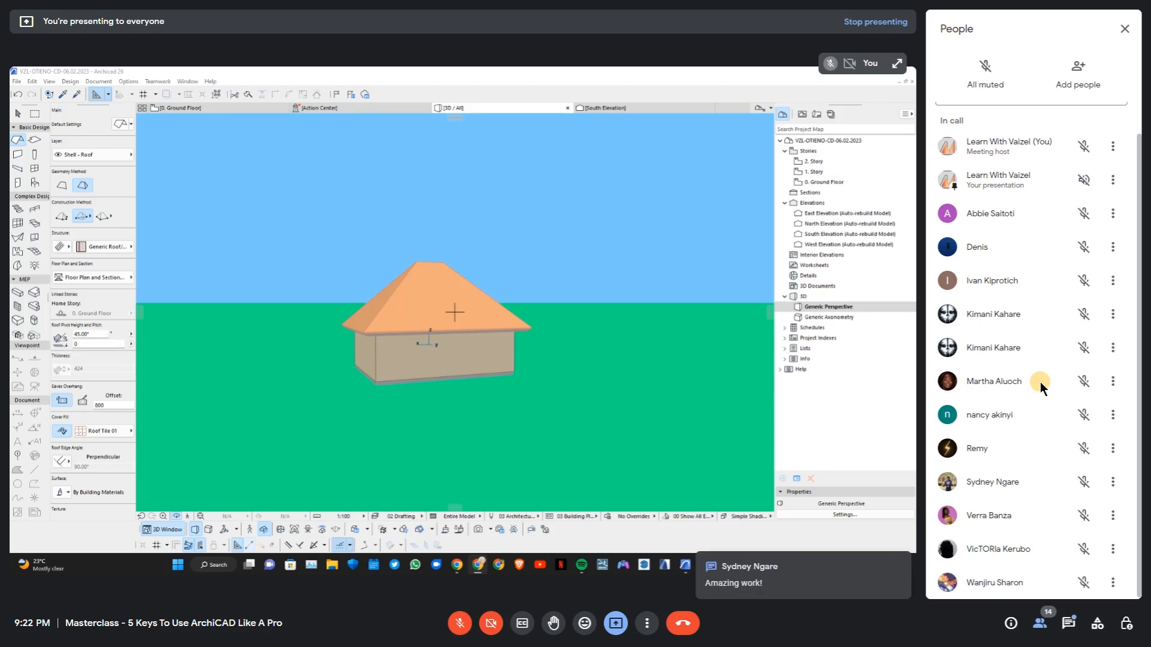
click(1071, 625)
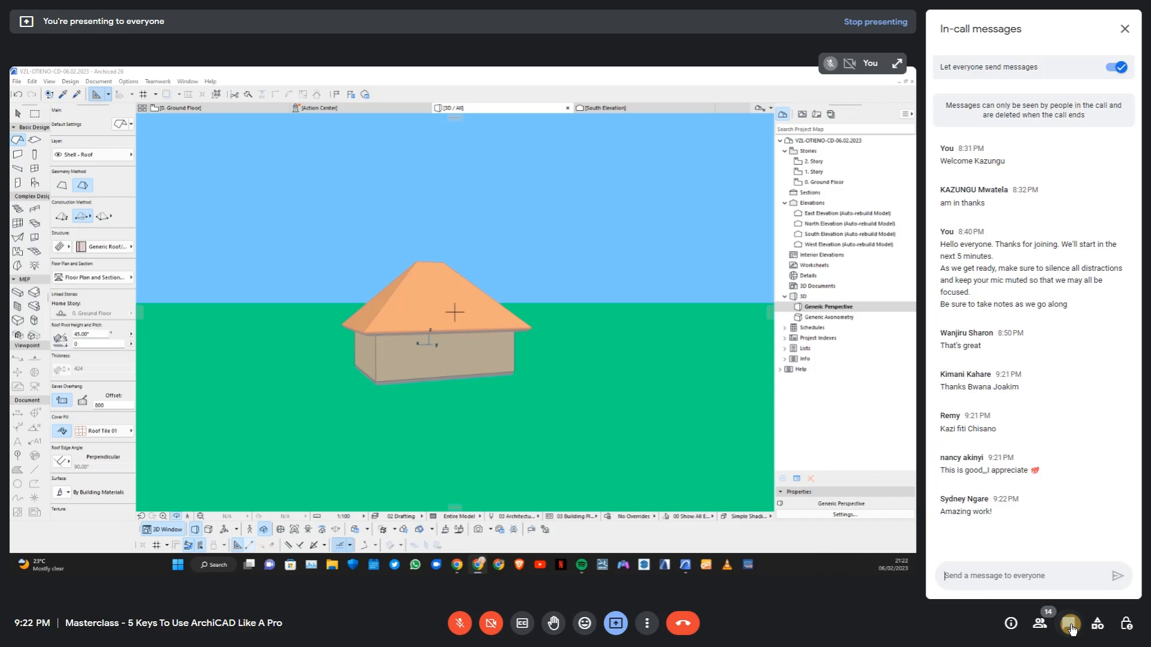
click(1037, 625)
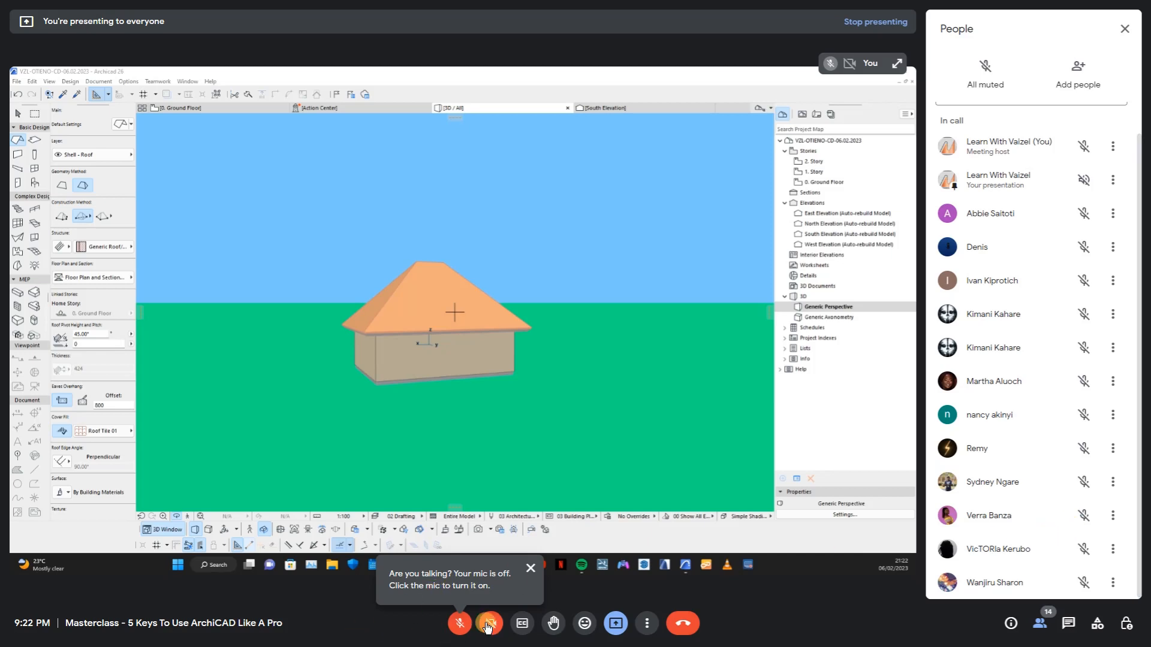
Unmute the microphone in Google Meet, and open the Work Environment settings in Archicad
click(461, 623)
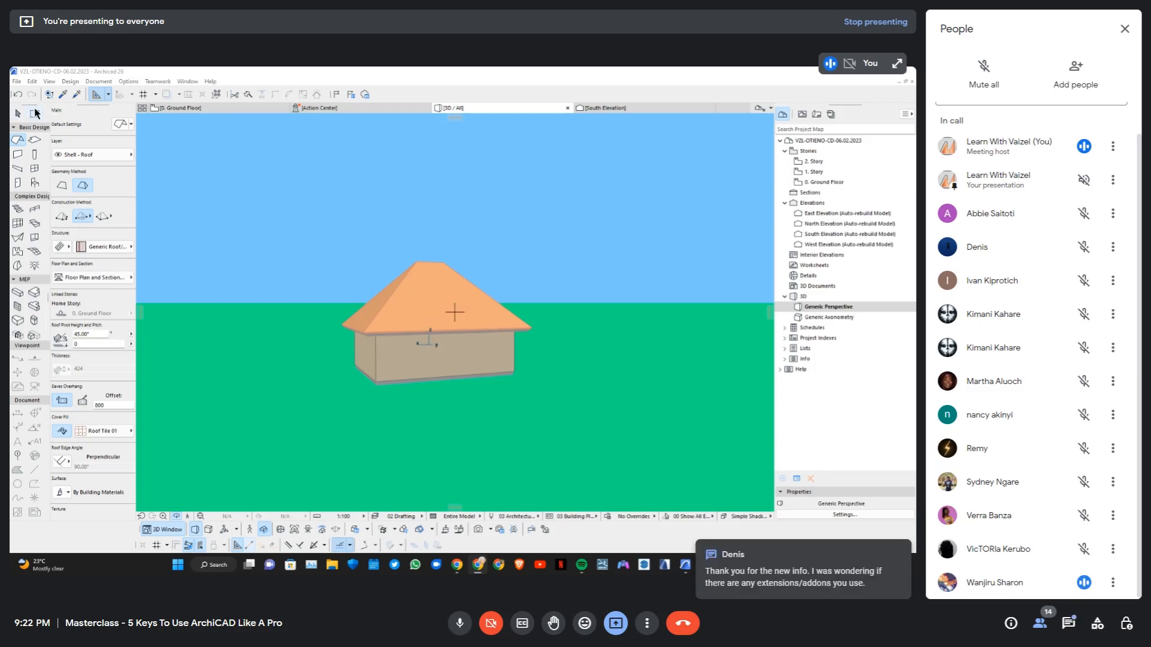
click(79, 74)
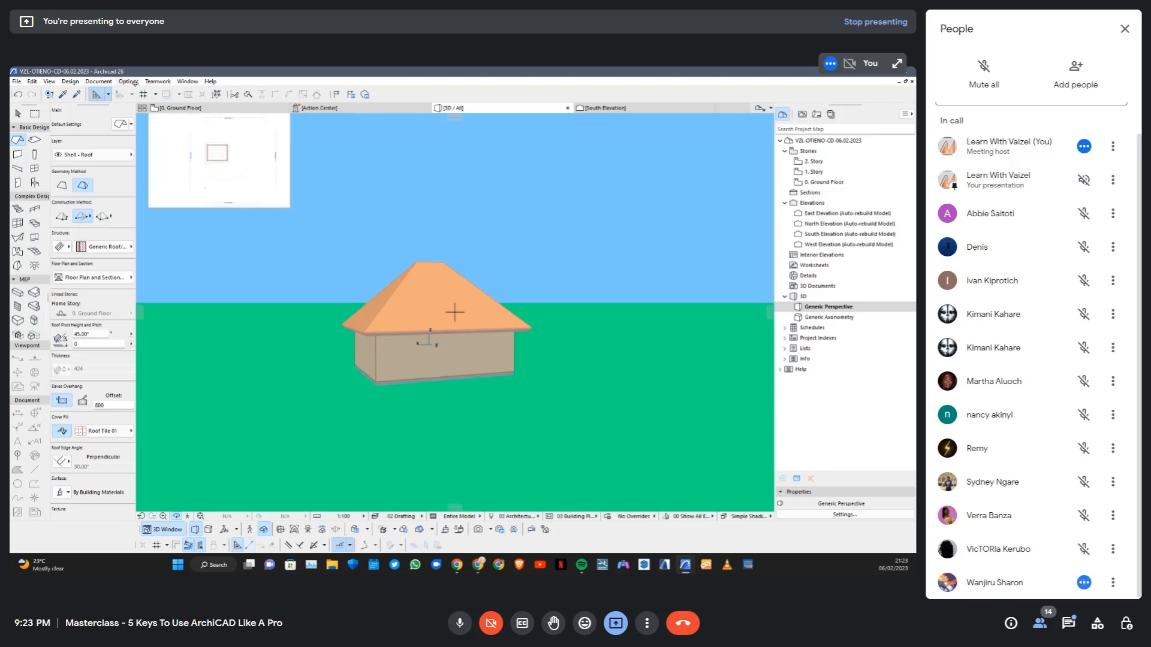
click(131, 82)
mouse_move(168, 232)
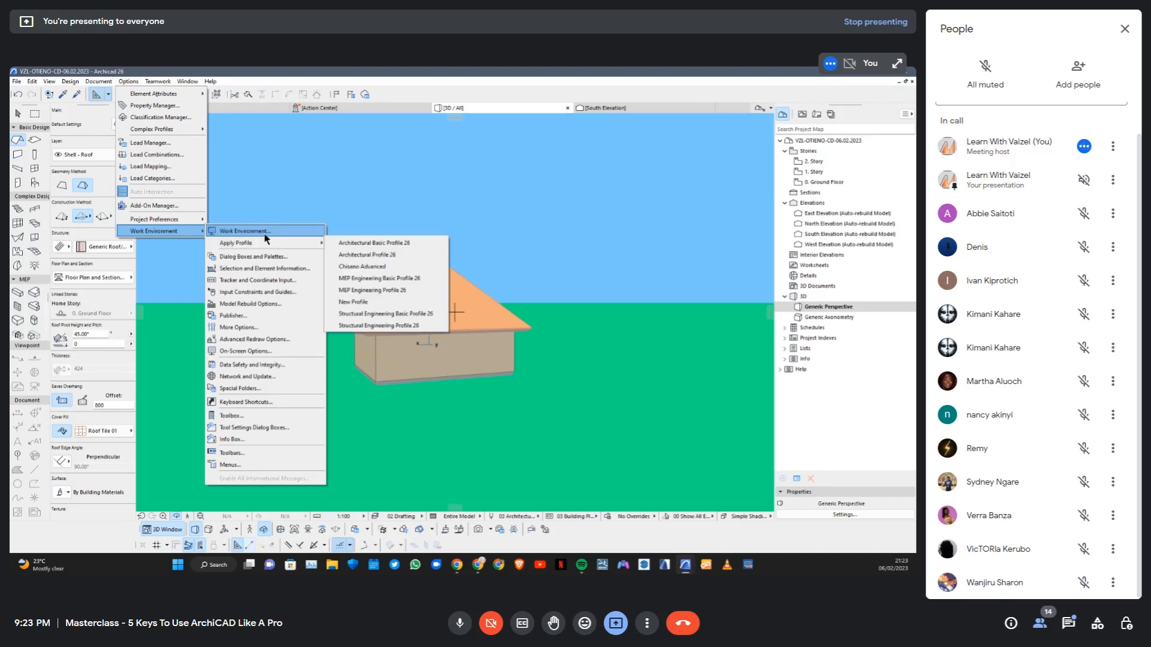
click(265, 233)
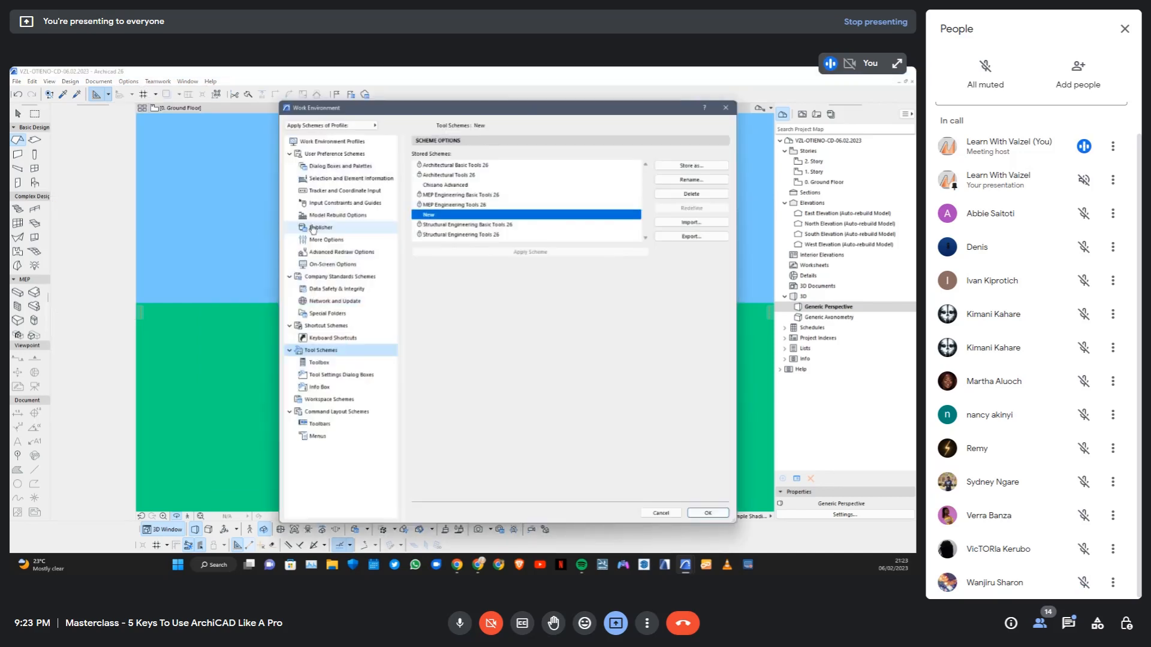
Redefine the stored workspace scheme "New" with the current settings and apply it, admitting the waiting attendee to the call
click(329, 399)
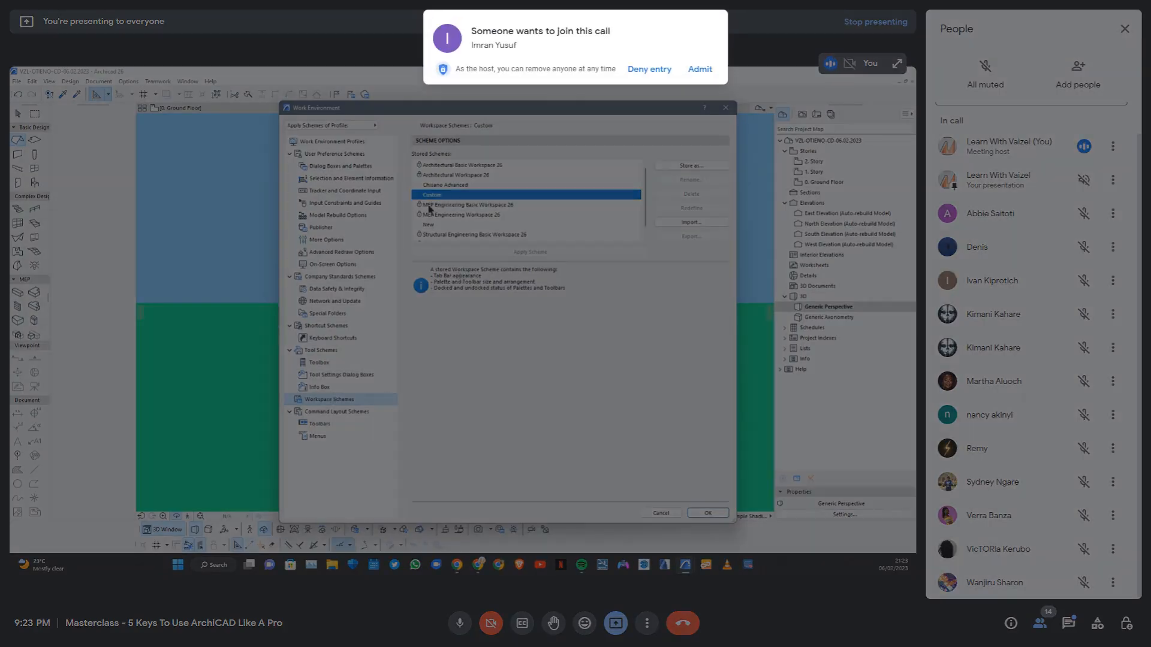
click(429, 225)
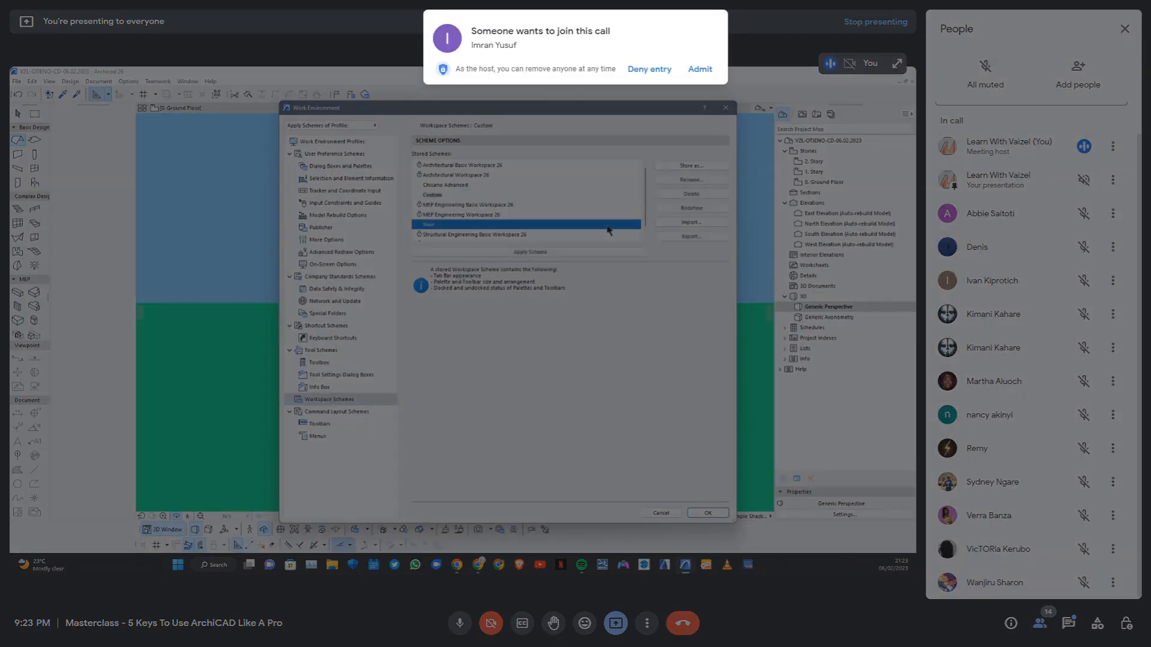
click(706, 67)
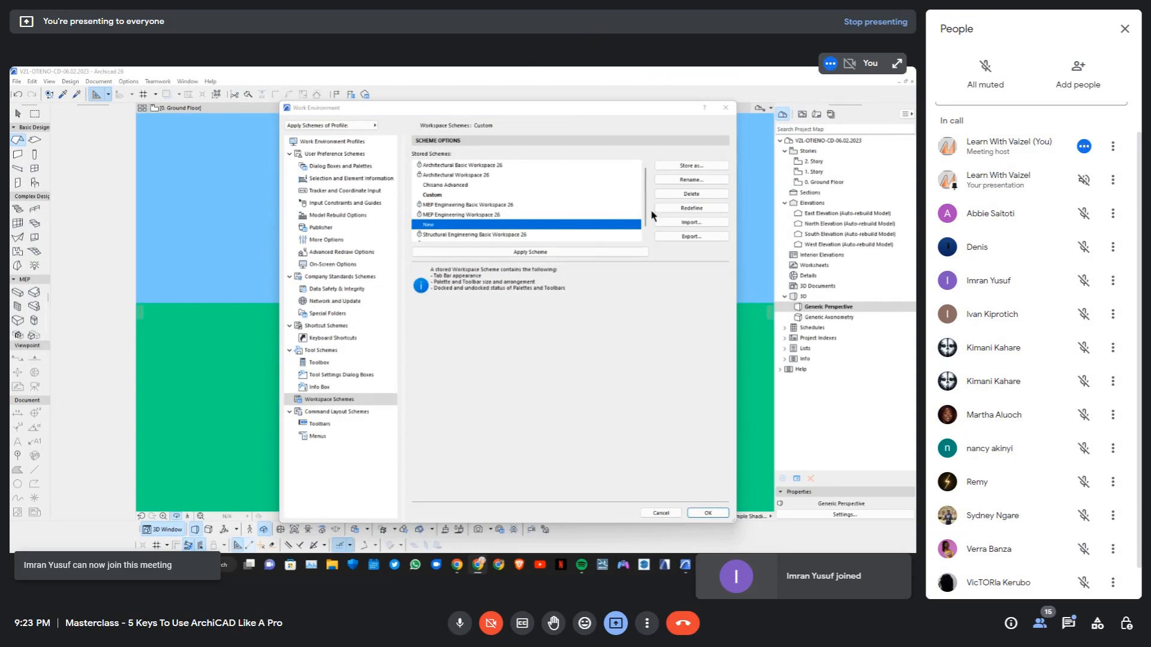
click(681, 211)
click(506, 255)
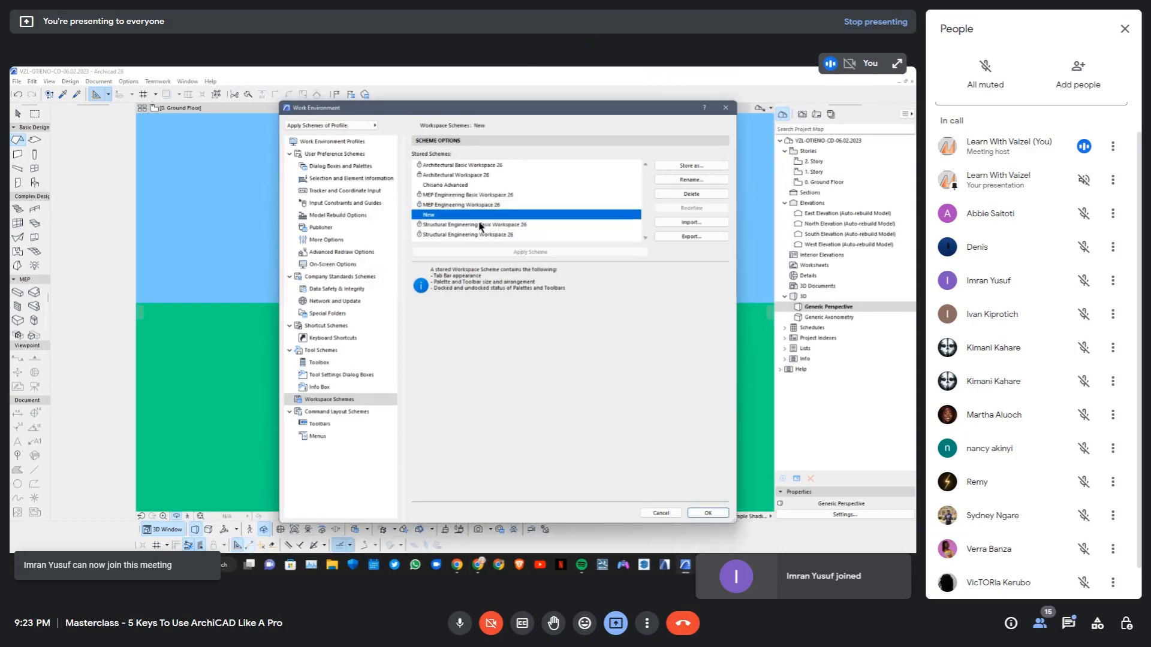
Review the stored tool schemes and the schemes contained in the work environment profile "New Profile"
click(322, 350)
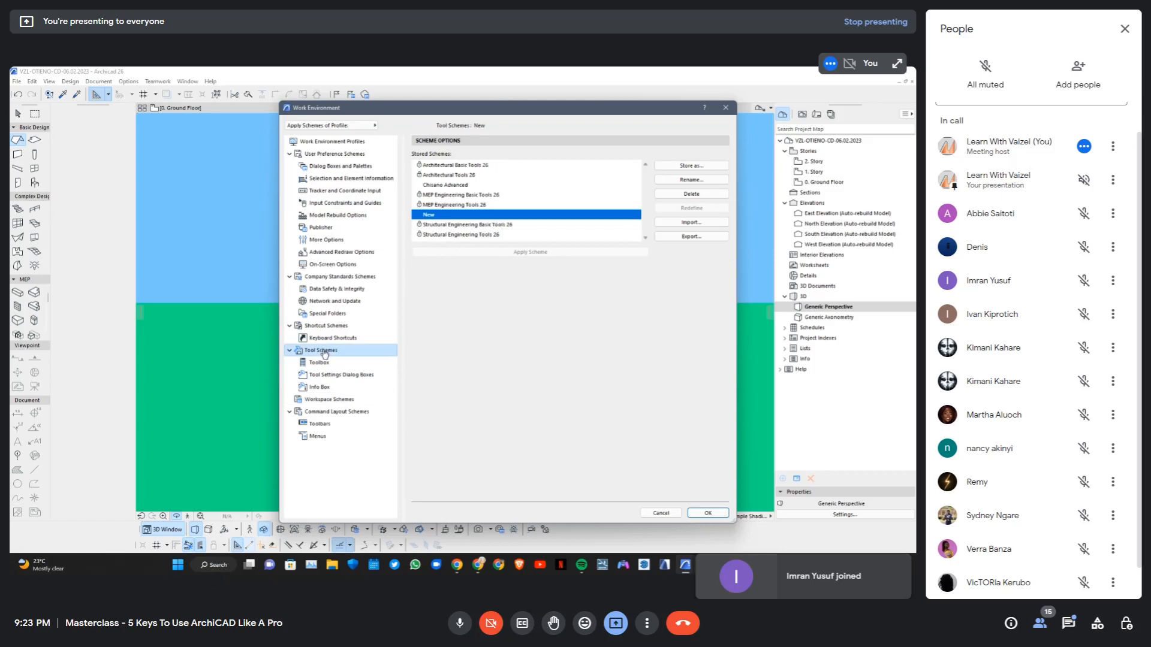
click(334, 142)
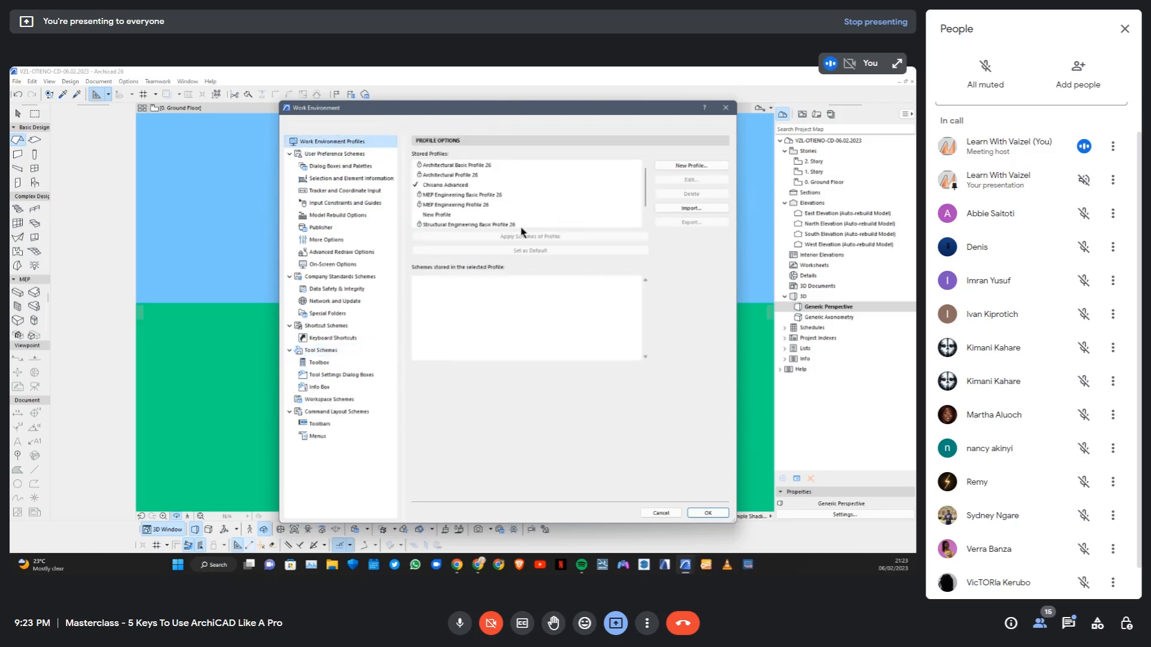
click(440, 215)
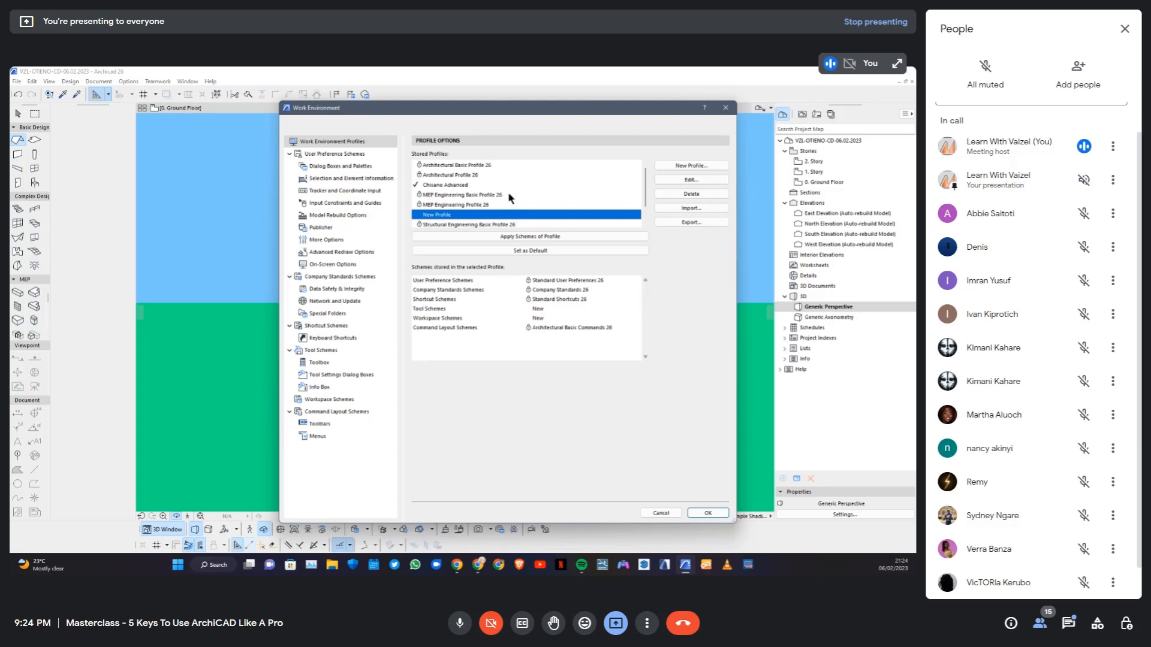
Look at the export options for "New Profile", browse the Documents folder as a save location, and close without exporting
click(683, 225)
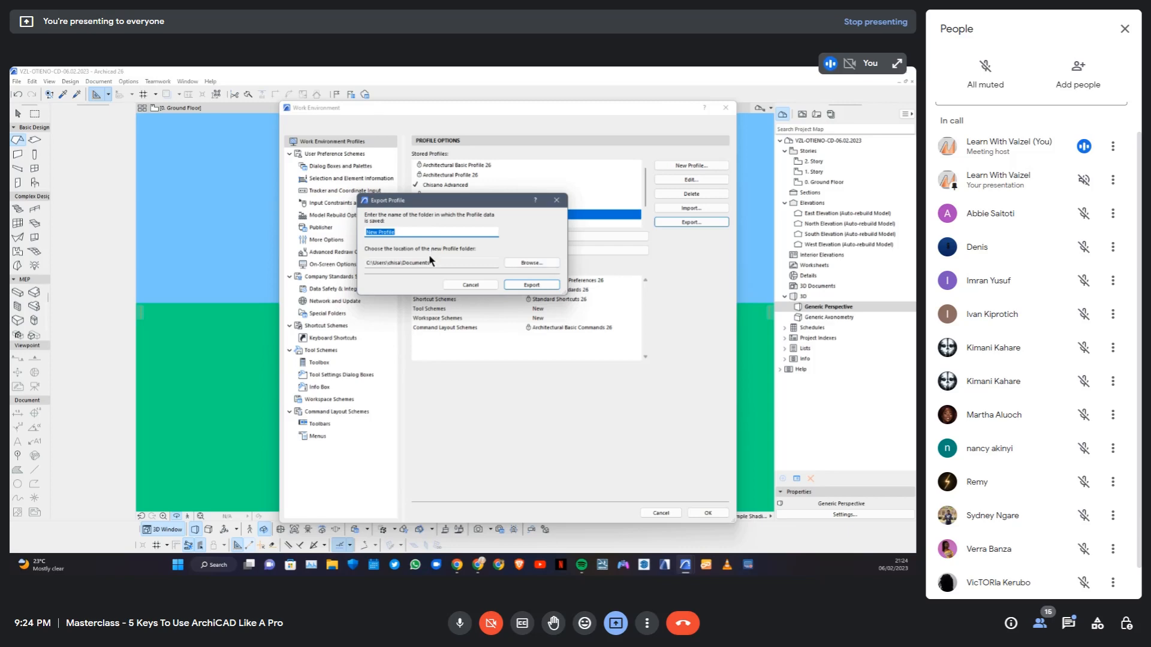
click(530, 266)
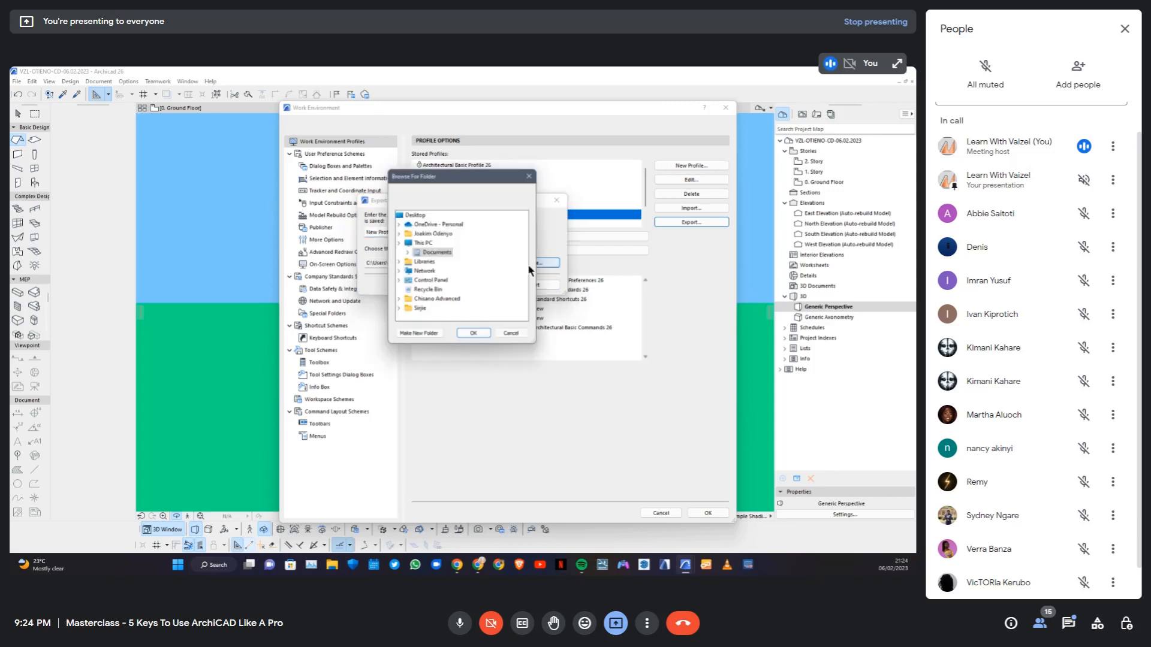
click(427, 233)
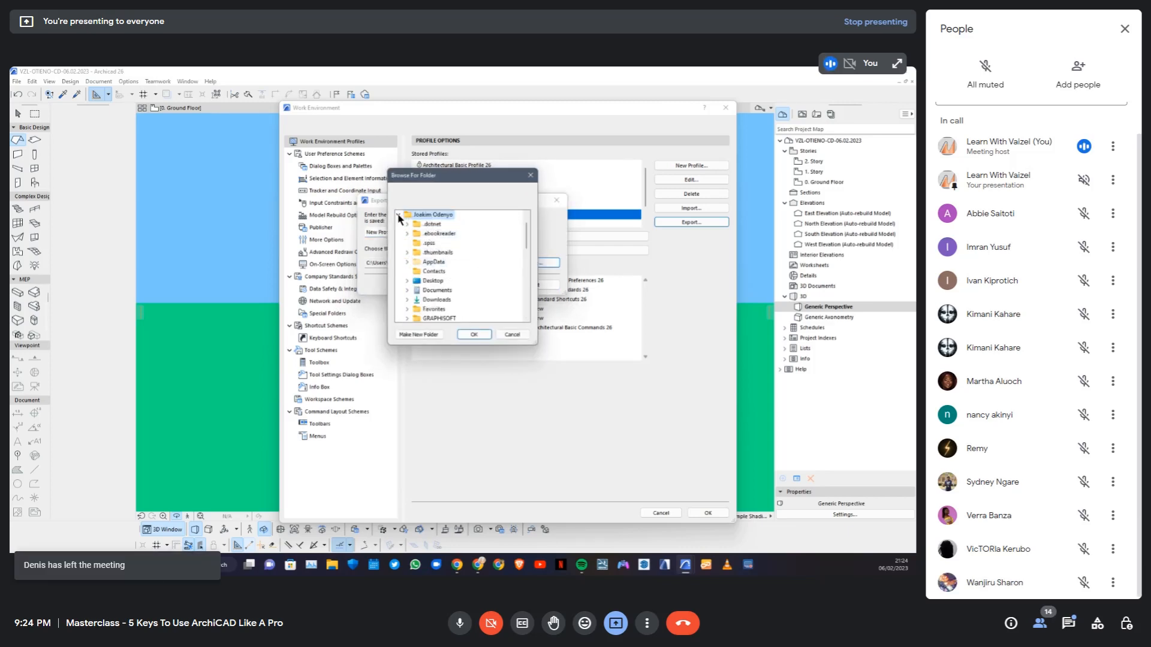
click(399, 214)
double_click(441, 242)
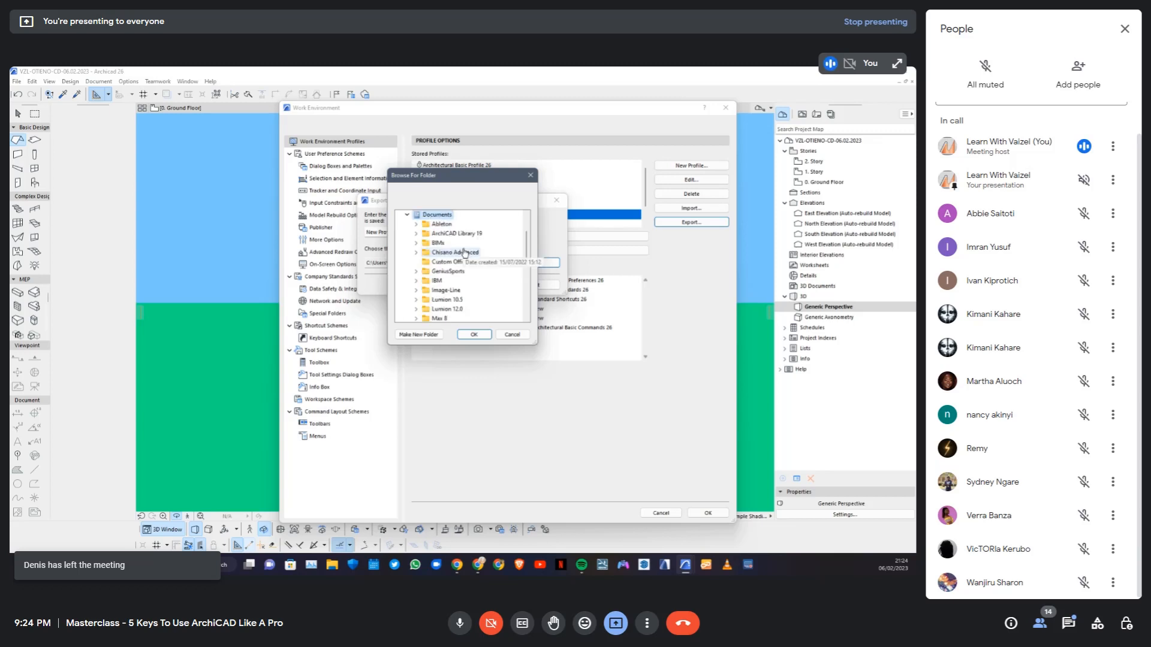
click(476, 334)
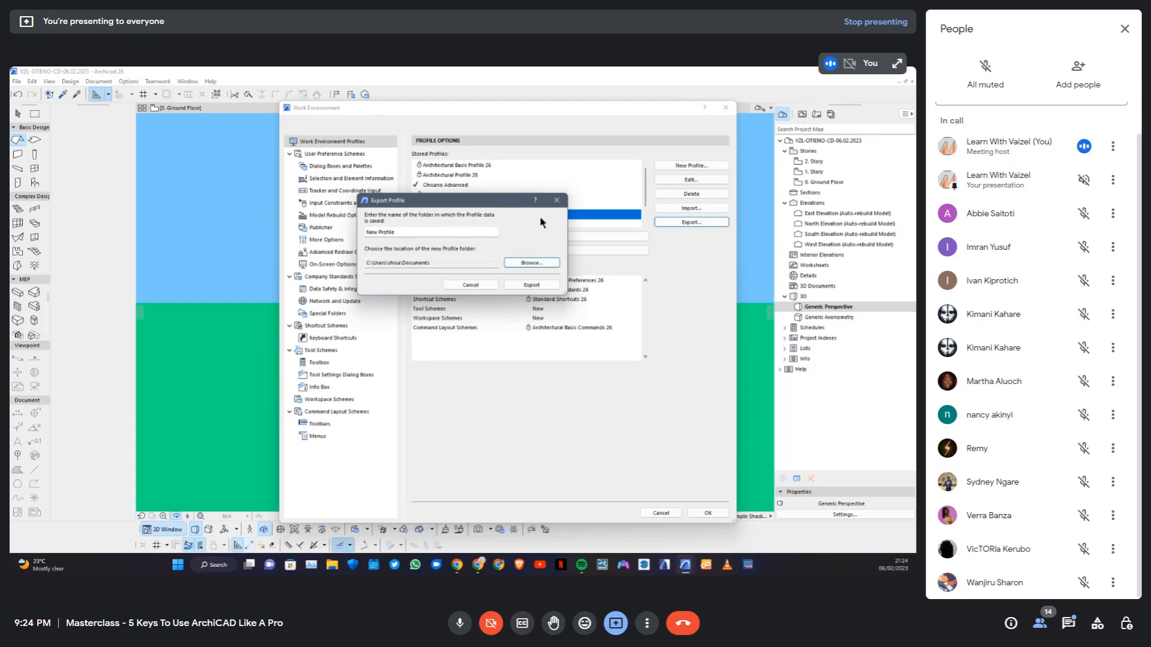
click(555, 202)
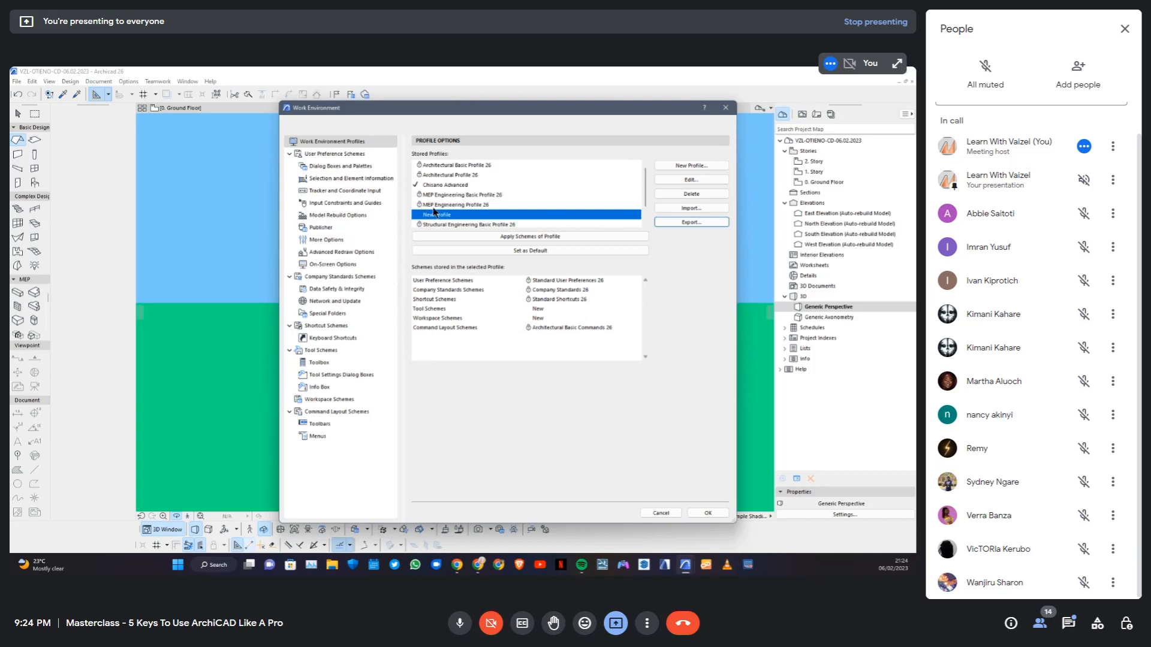
Look at the profile import options, select the custom Advanced profile found on the Desktop, and cancel the import
click(691, 210)
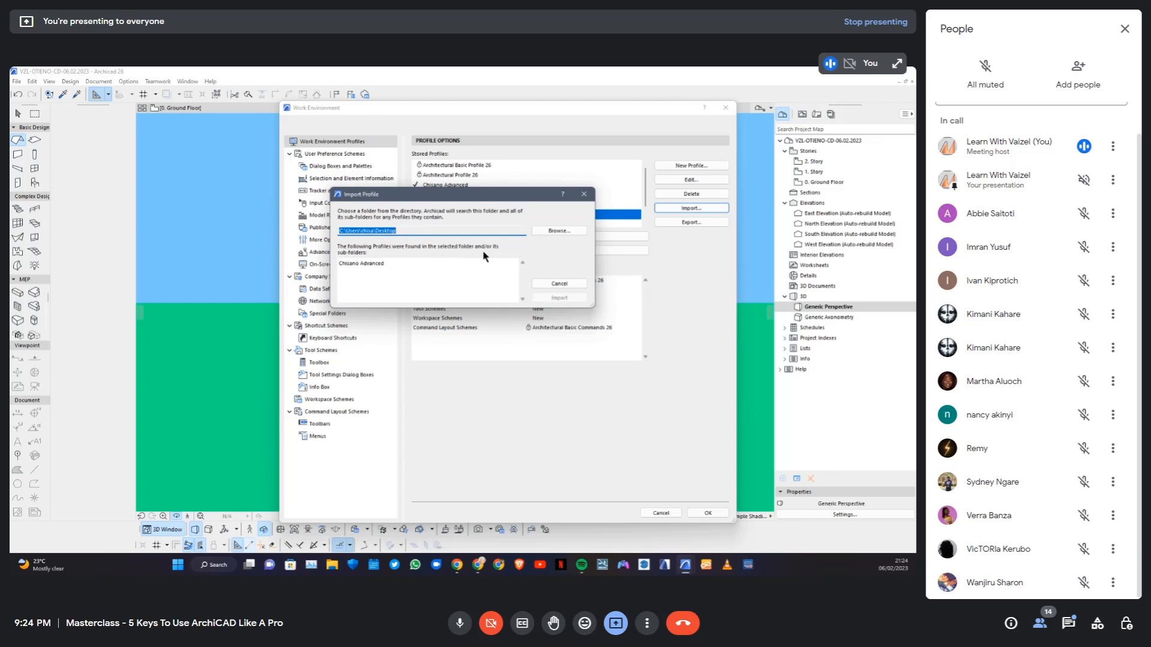
click(373, 265)
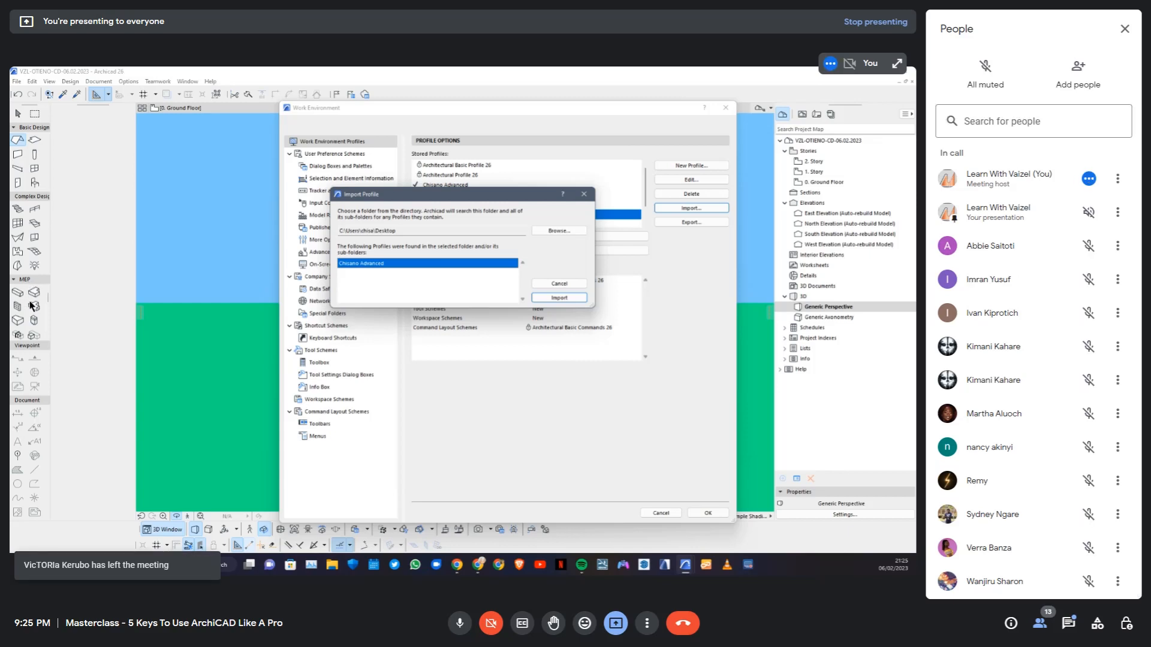
click(557, 282)
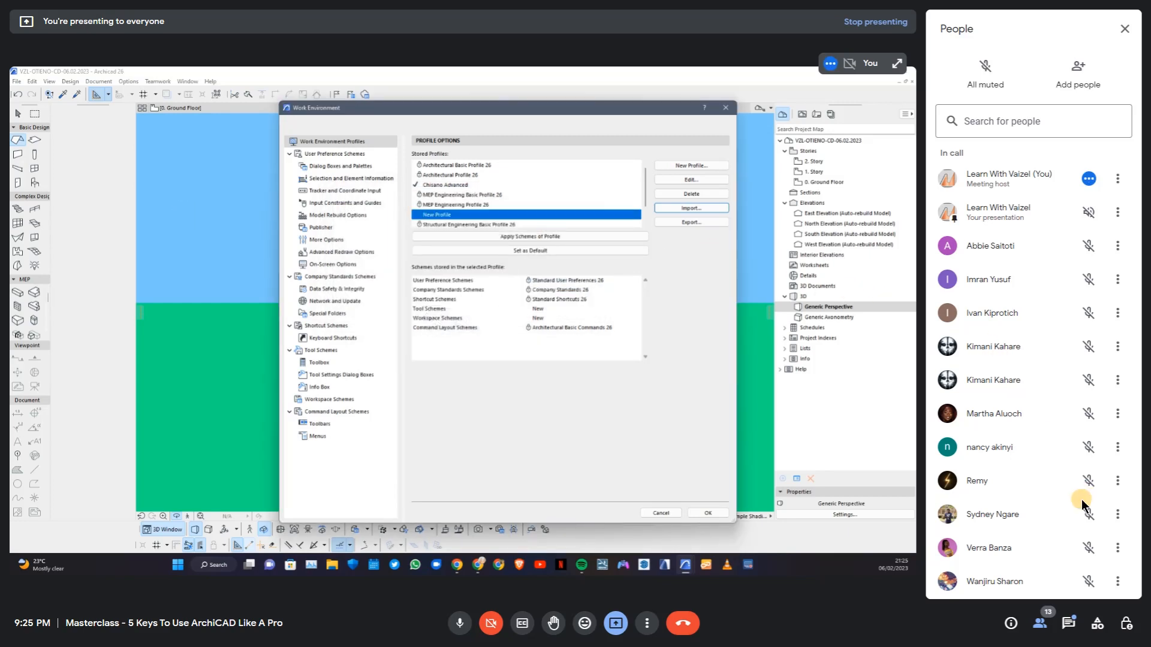
Check the in-call messages, then review the custom Advanced profile's stored schemes and confirm the Work Environment settings
click(1068, 623)
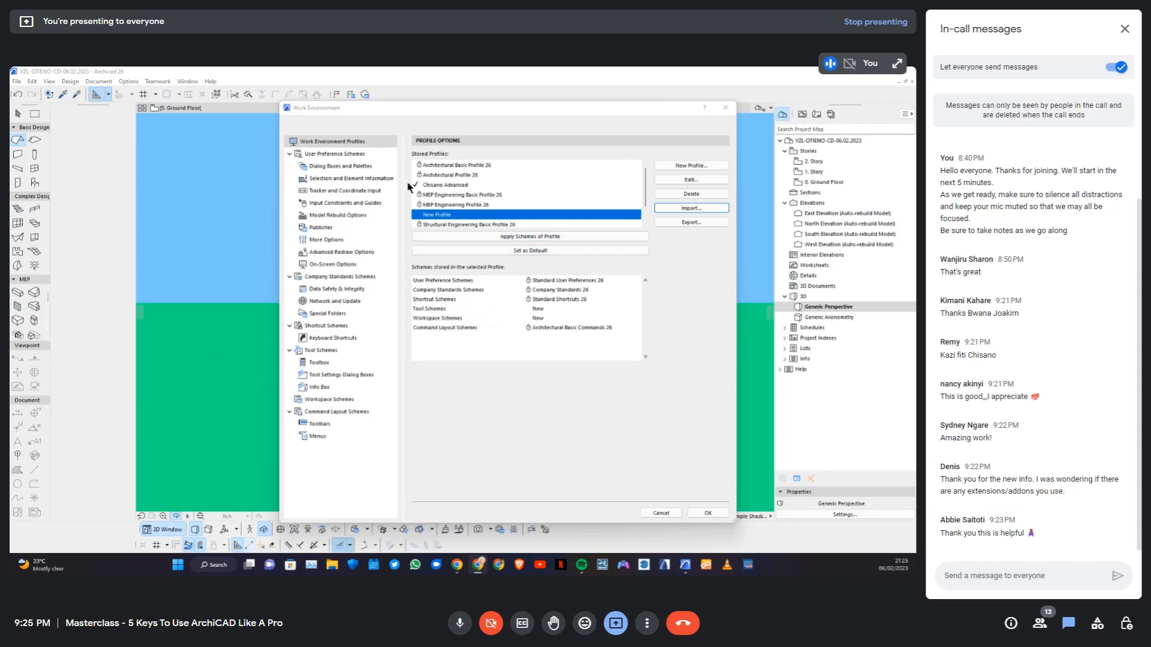
click(437, 187)
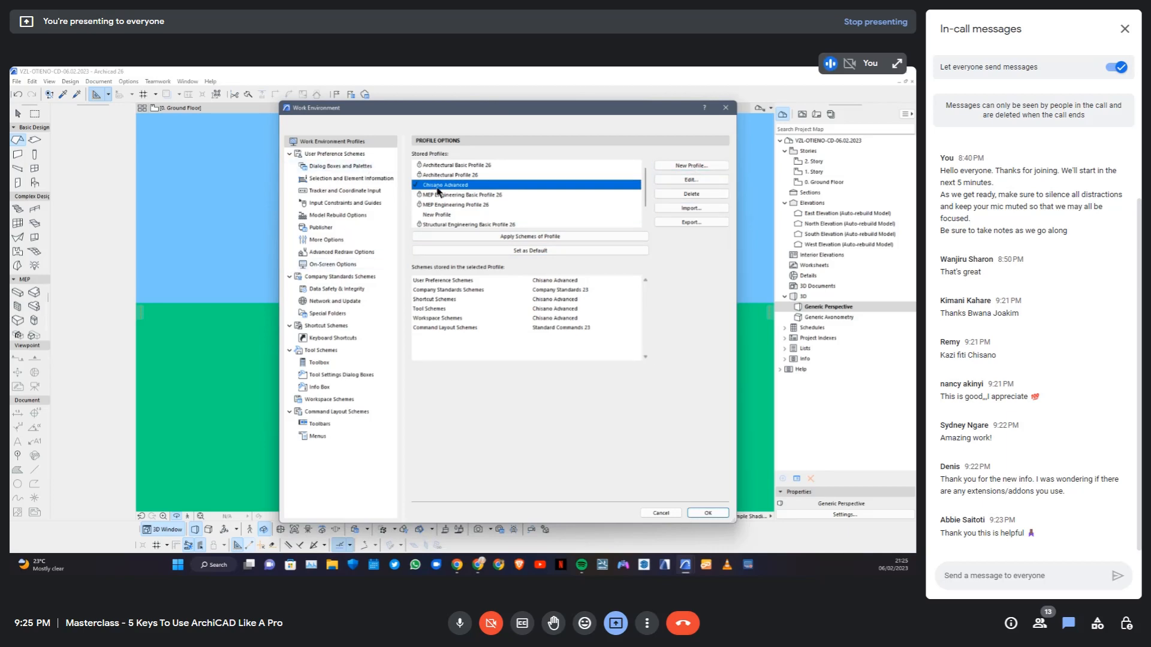
click(707, 513)
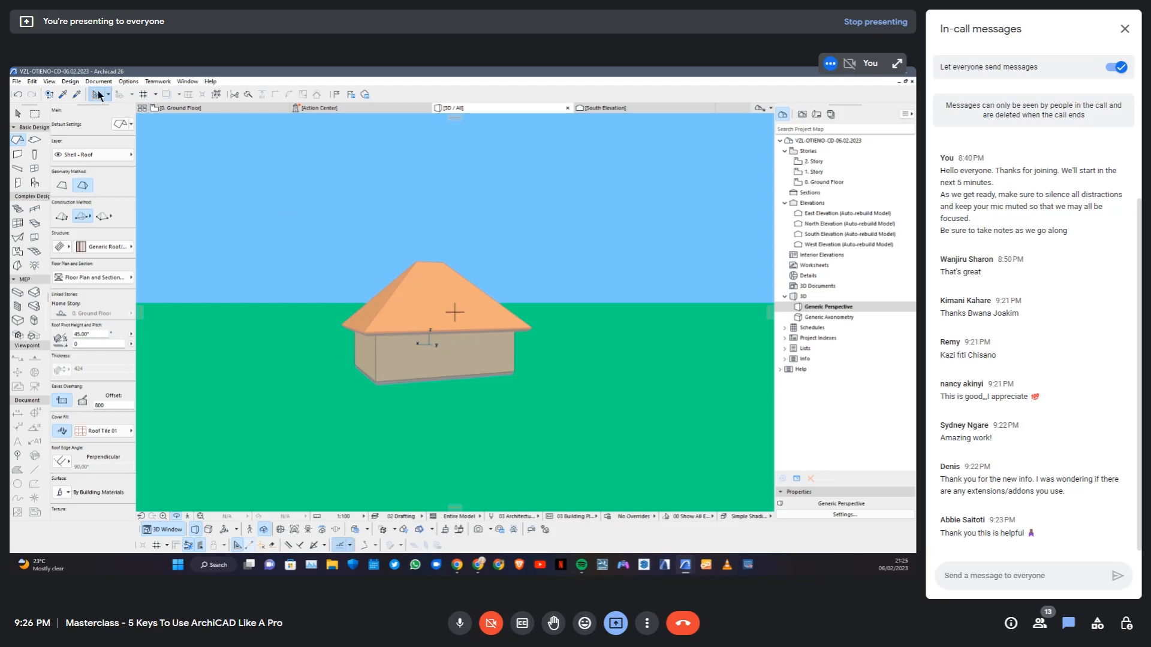
Apply the custom Advanced work environment profile to the Archicad interface
click(128, 83)
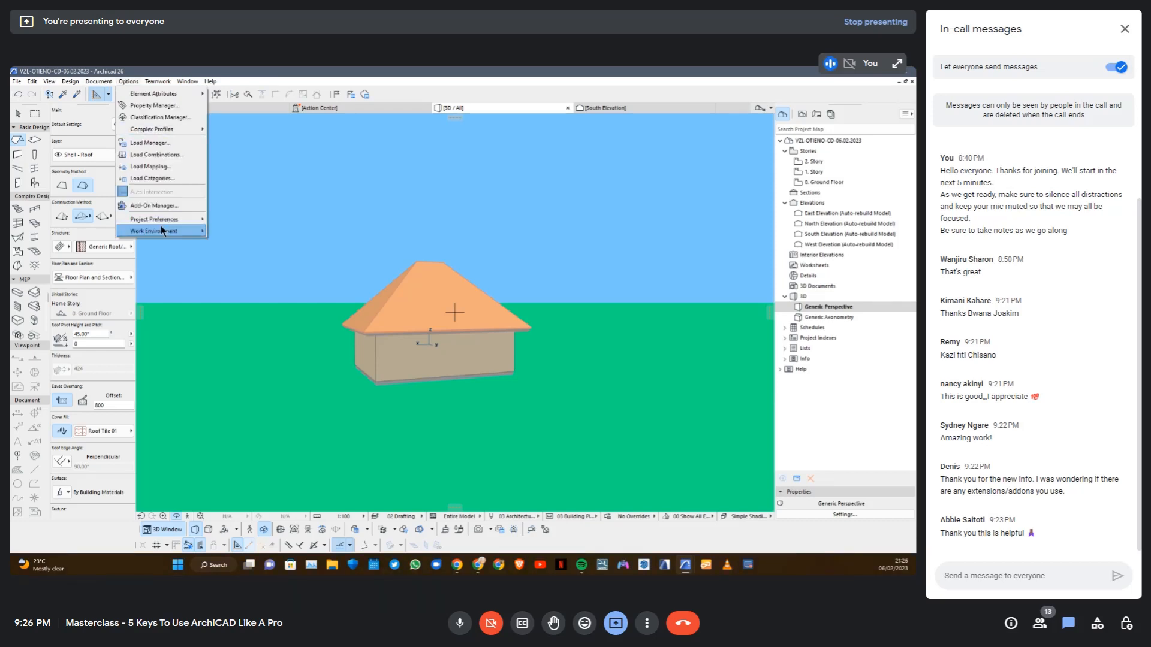
mouse_move(160, 231)
mouse_move(269, 243)
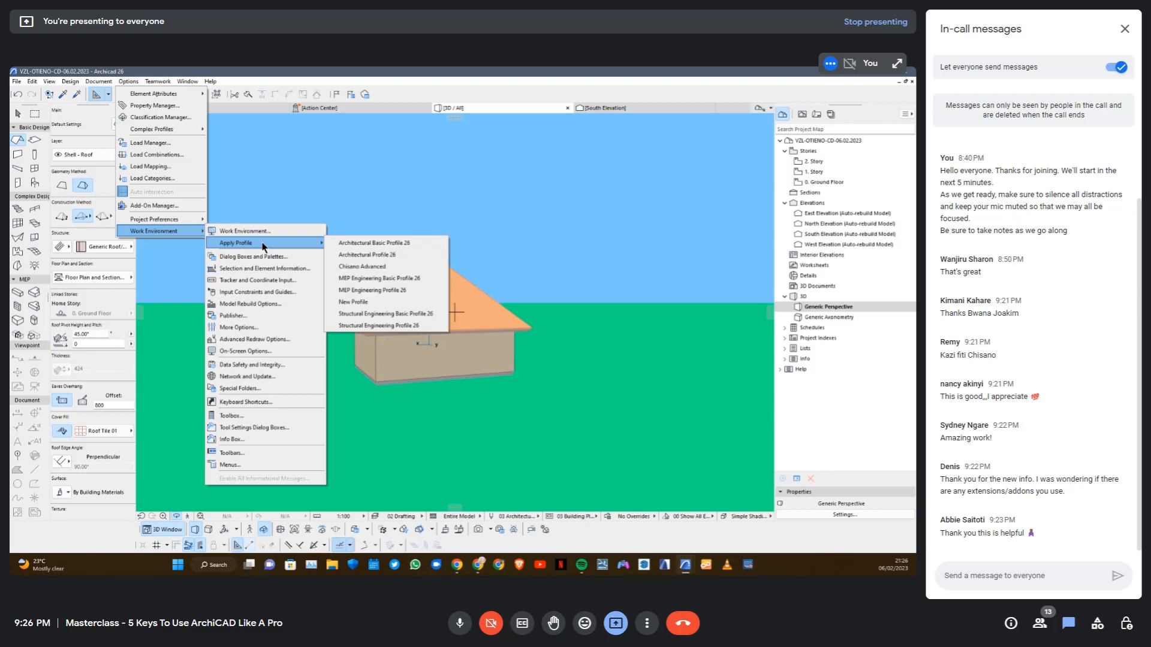
click(352, 256)
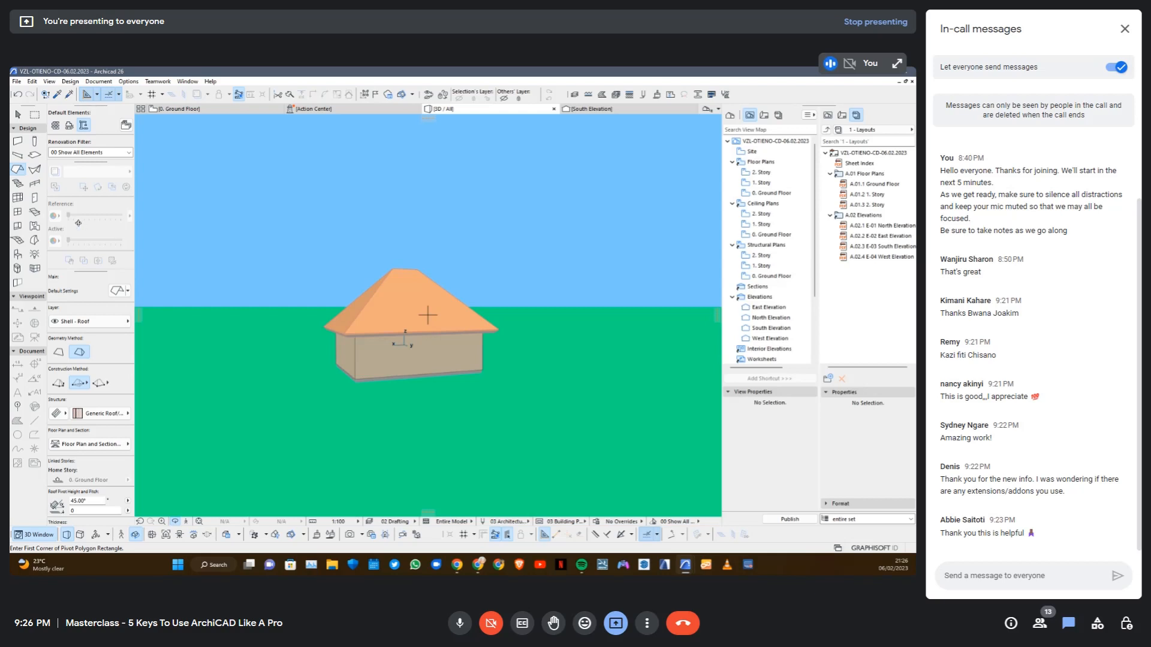
Switch on the trace reference in the Ground Floor plan and set it to Above Current Story
click(224, 110)
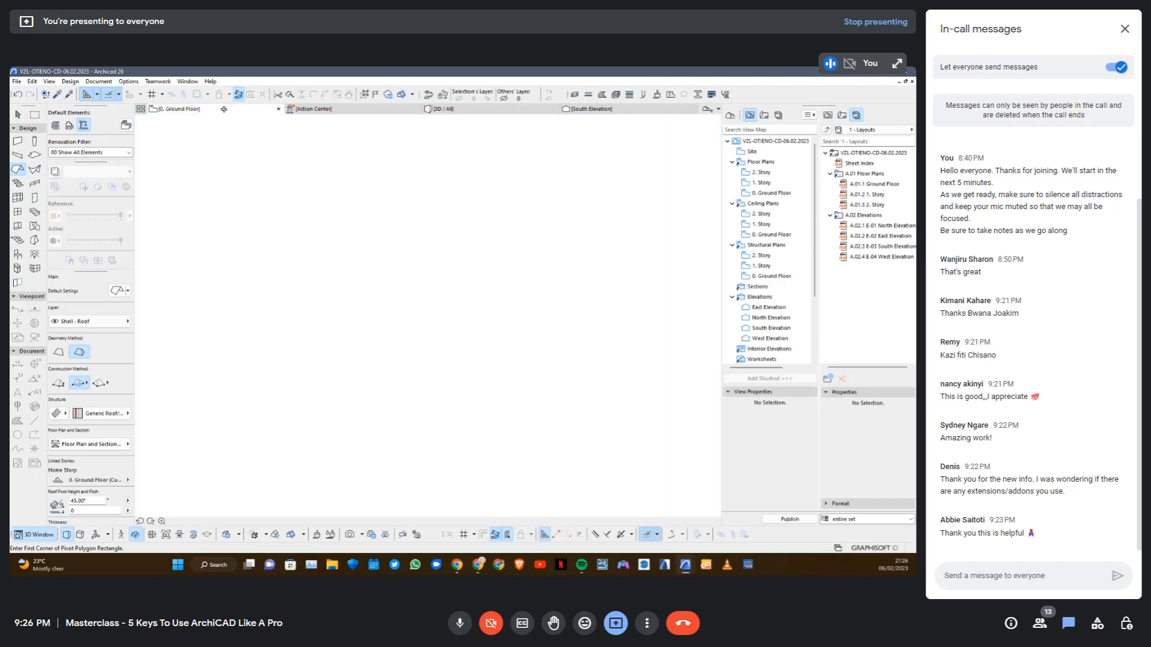
click(56, 173)
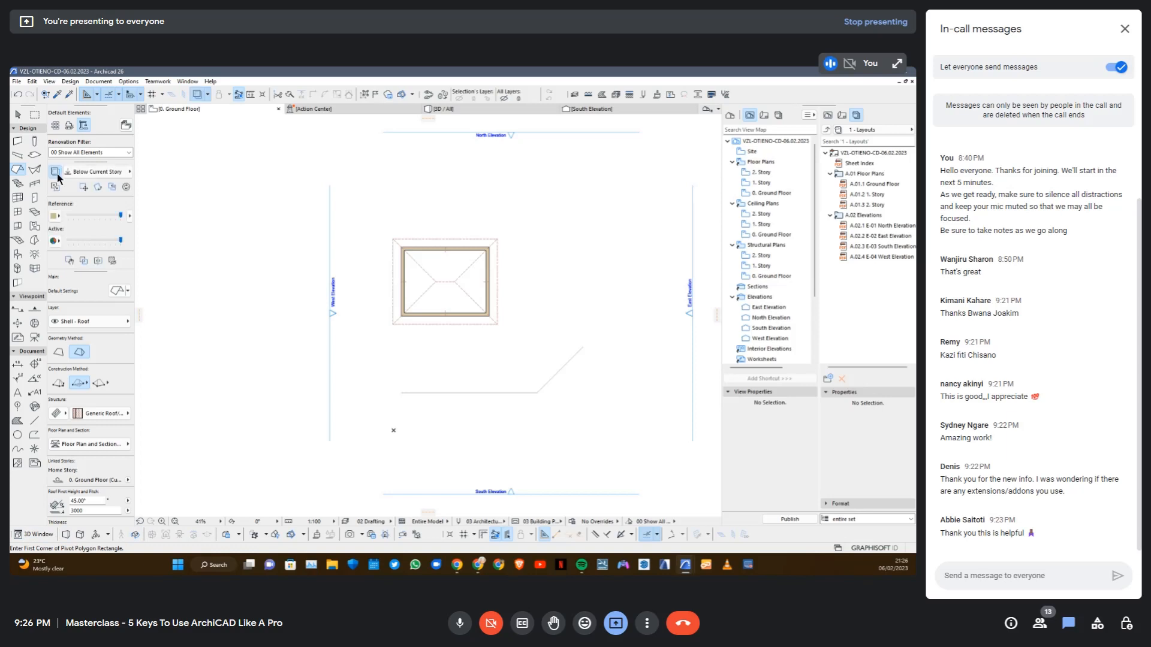
click(113, 173)
click(169, 190)
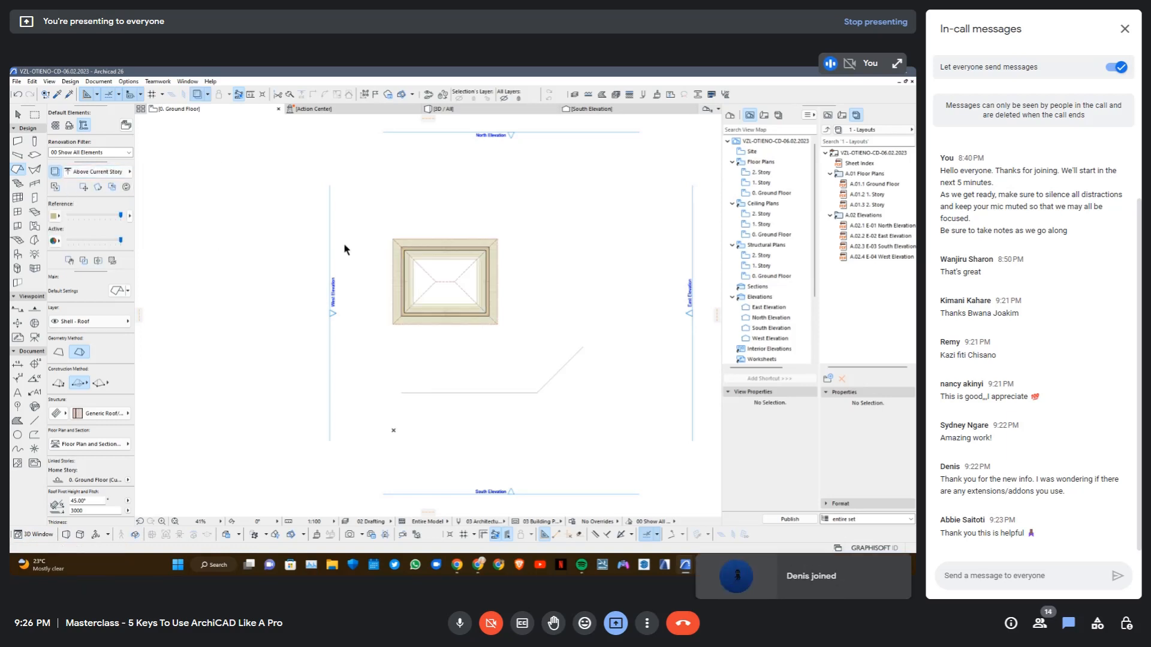
scroll(463, 265, up, 5)
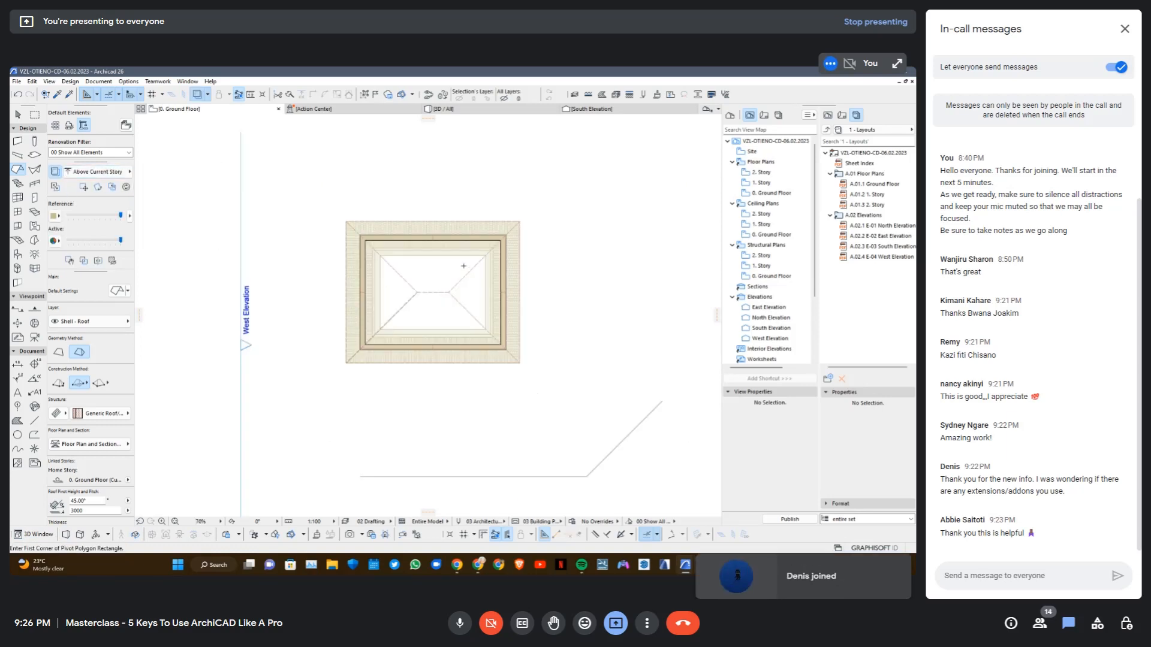
Set the trace reference colour to green (R:0 G:255 B:0) and the active colour to Original Color
click(55, 215)
click(76, 279)
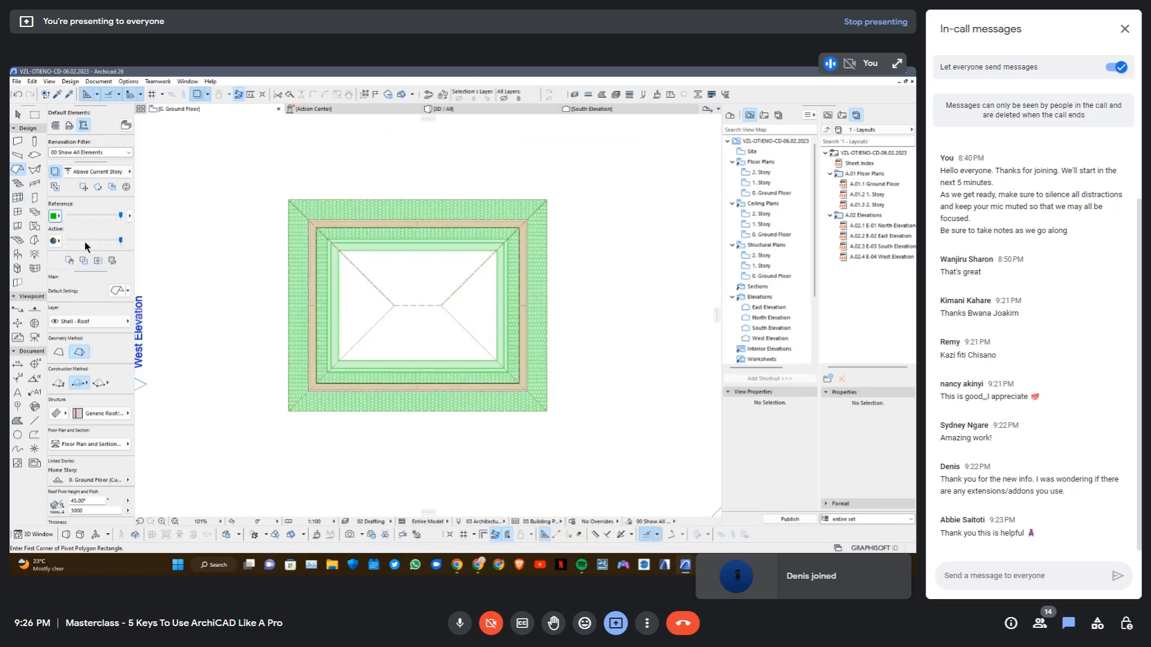
click(55, 241)
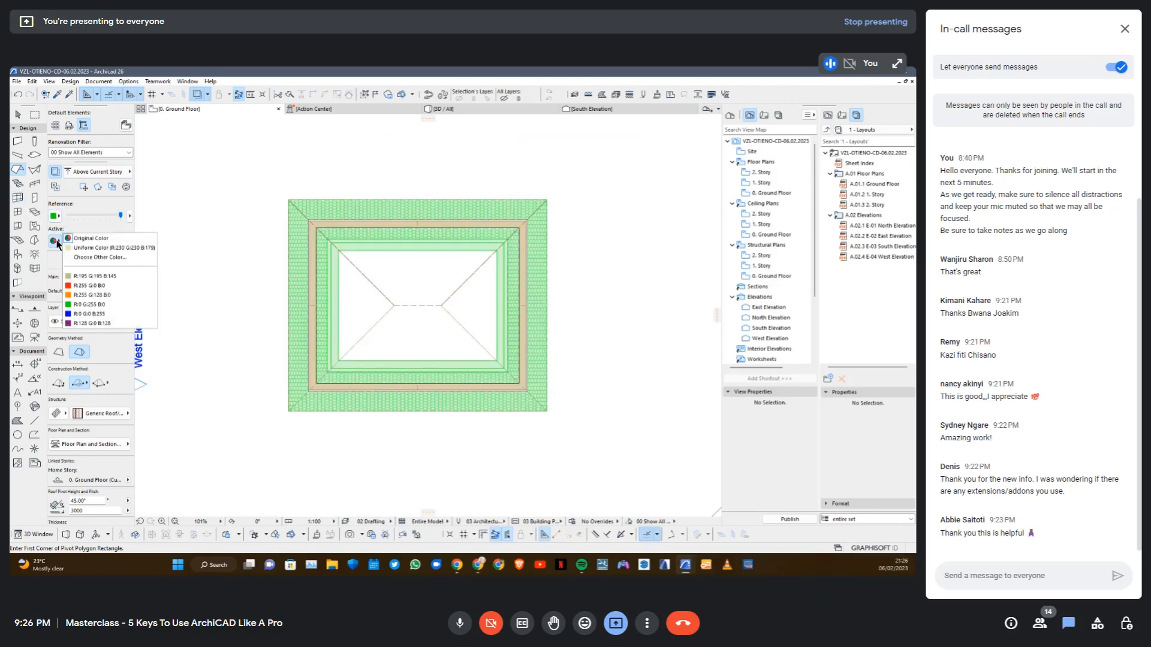
click(92, 237)
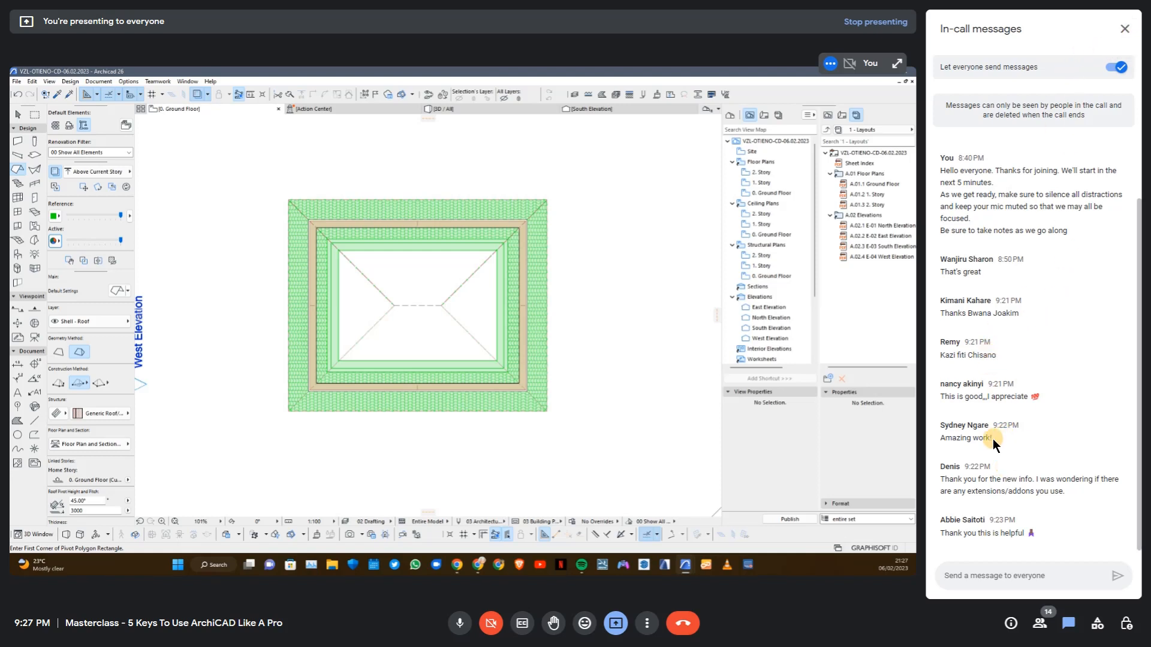
Mute the microphone in Google Meet, and set the trace reference colour to Original Color
click(461, 625)
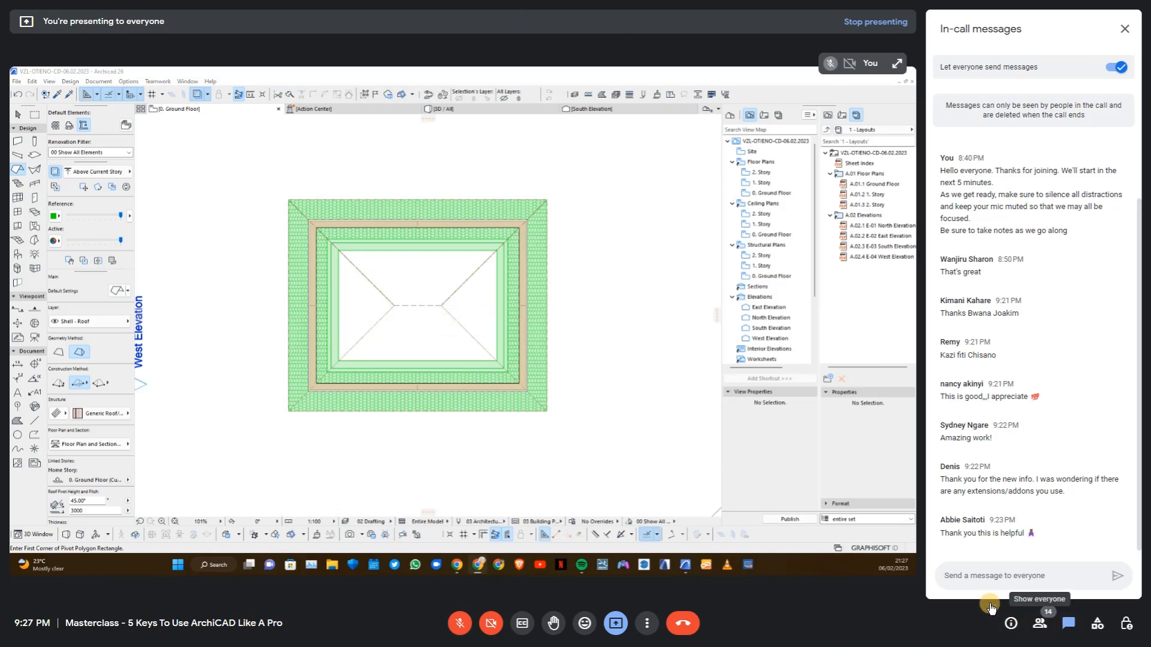
click(58, 217)
click(87, 214)
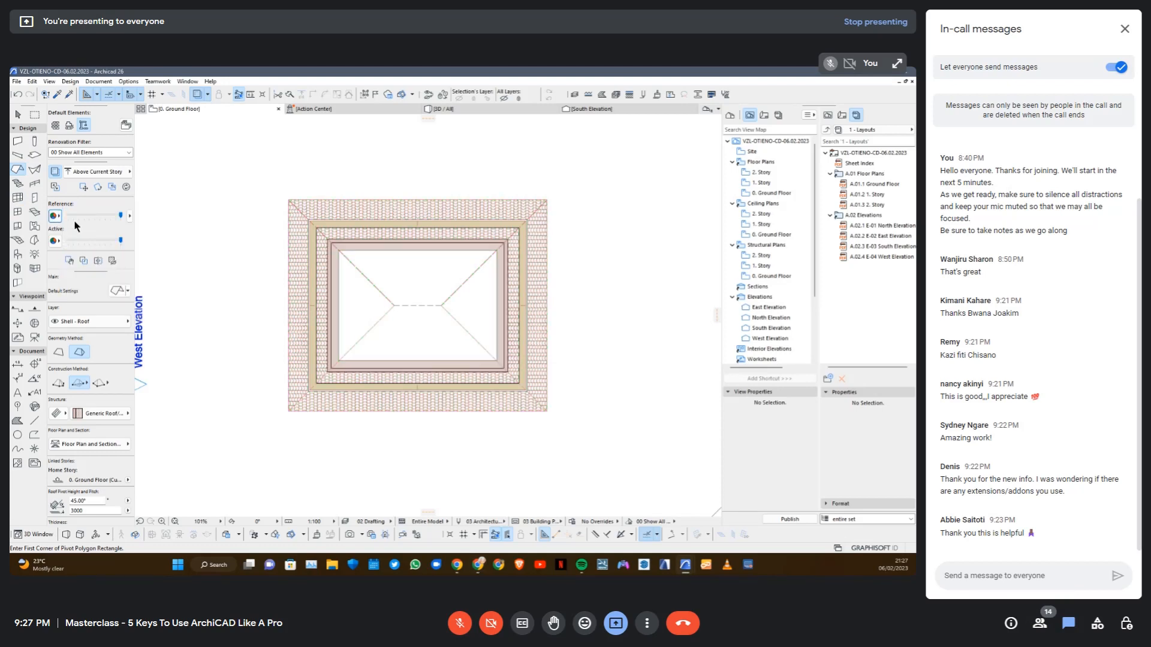
Change the trace reference colour in the Ground Floor plan to yellow-green, and unmute the microphone in Google Meet
click(57, 216)
click(129, 242)
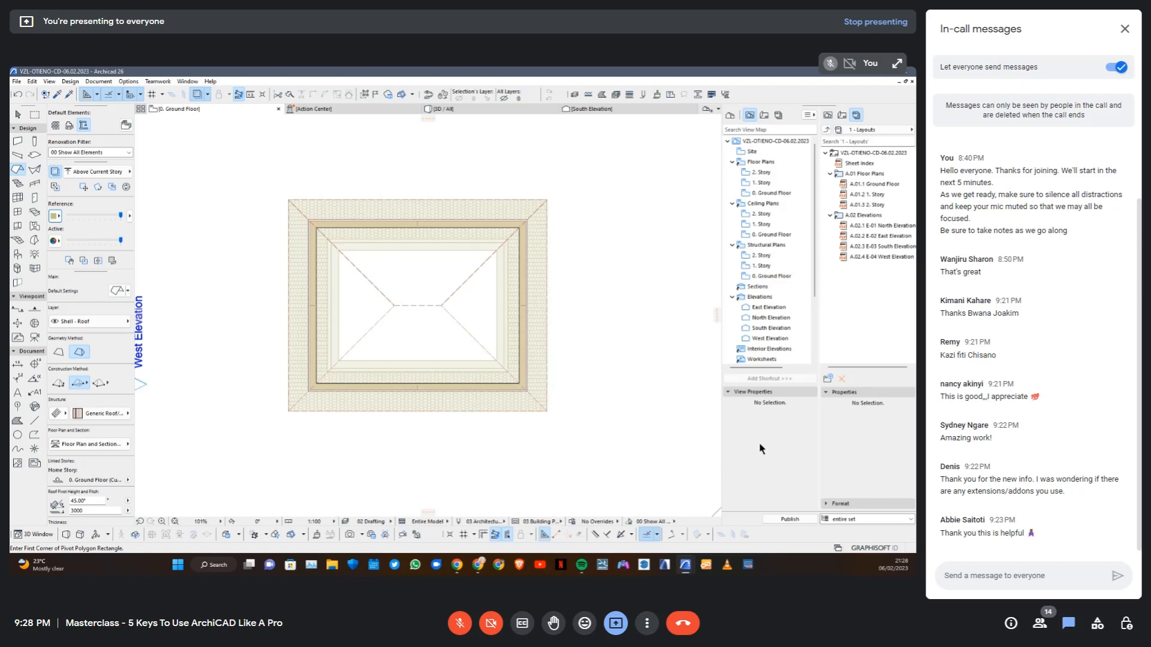
click(460, 624)
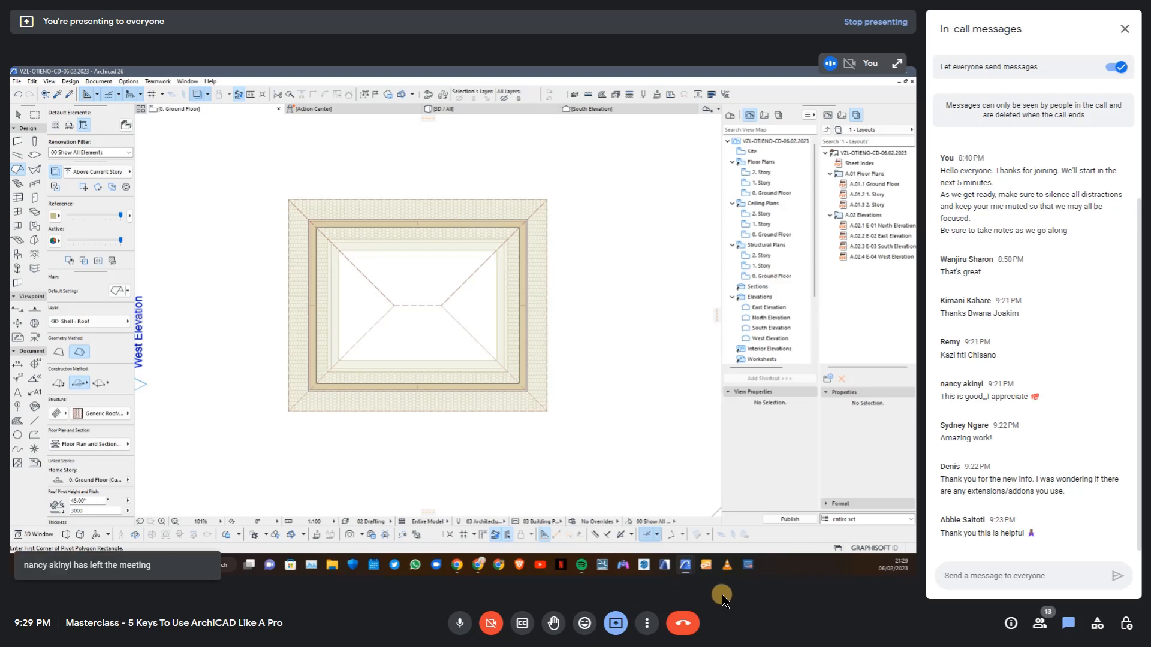
Review the participant list and the in-call messages in Google Meet for new attendee questions
click(1040, 623)
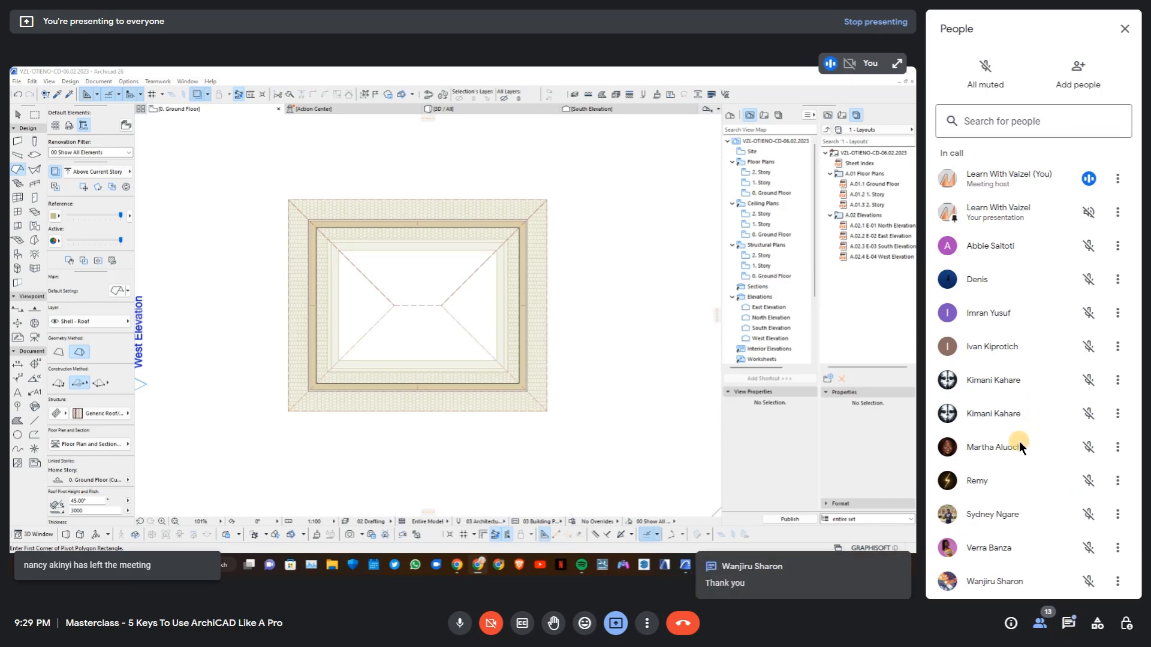
click(1067, 621)
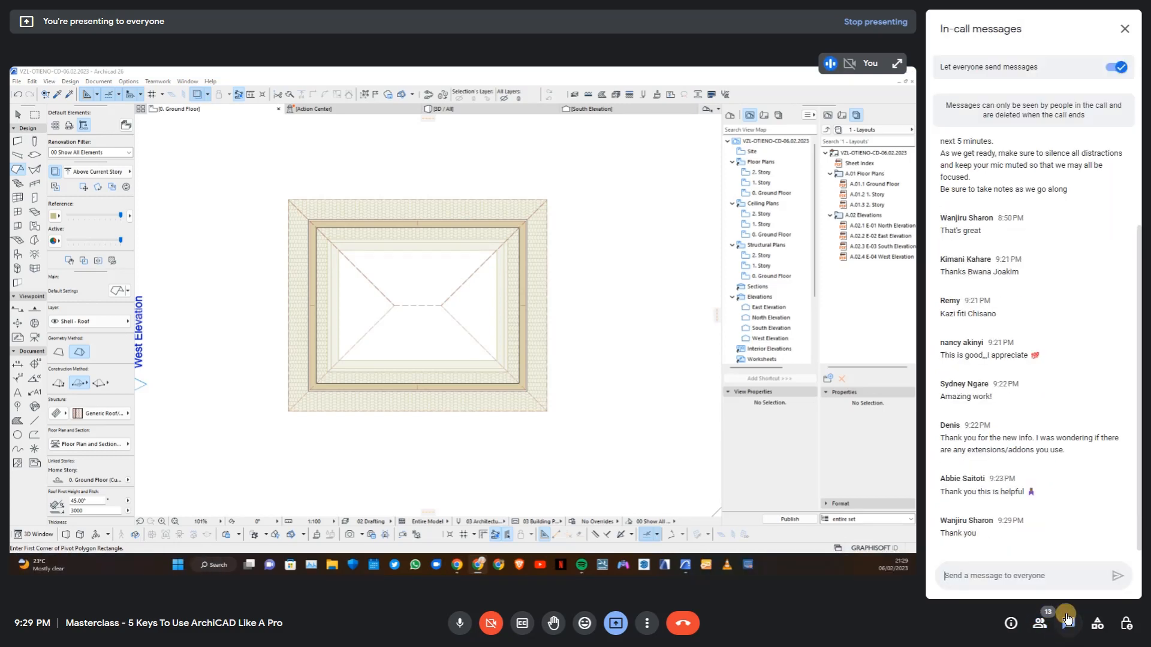
click(1040, 623)
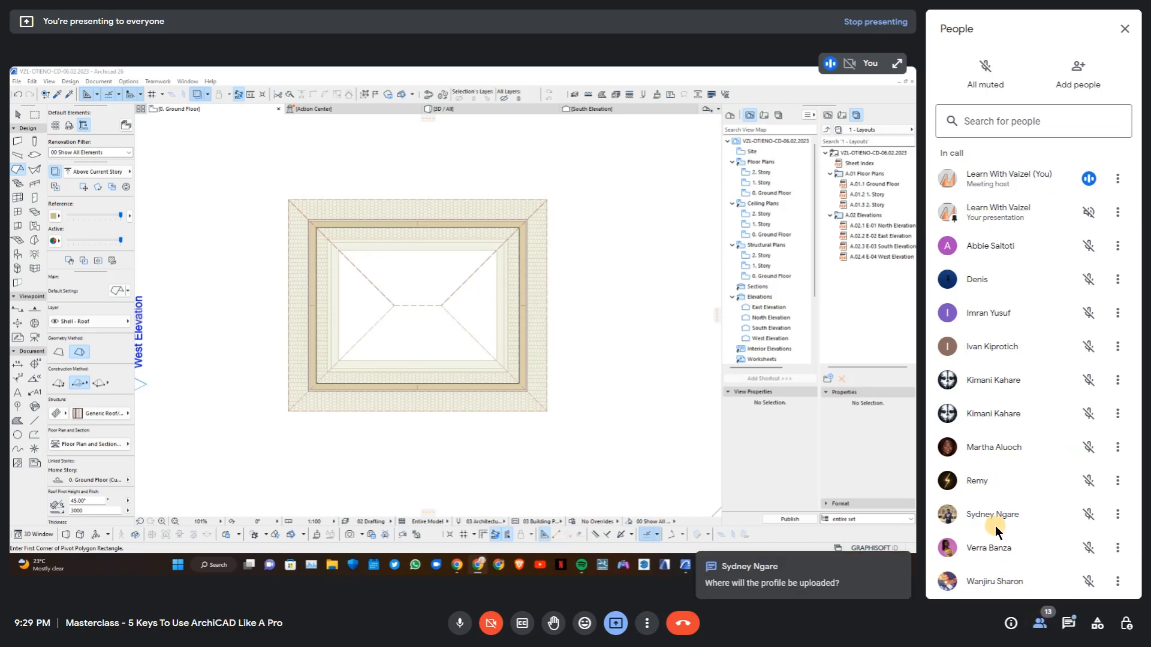
click(1069, 623)
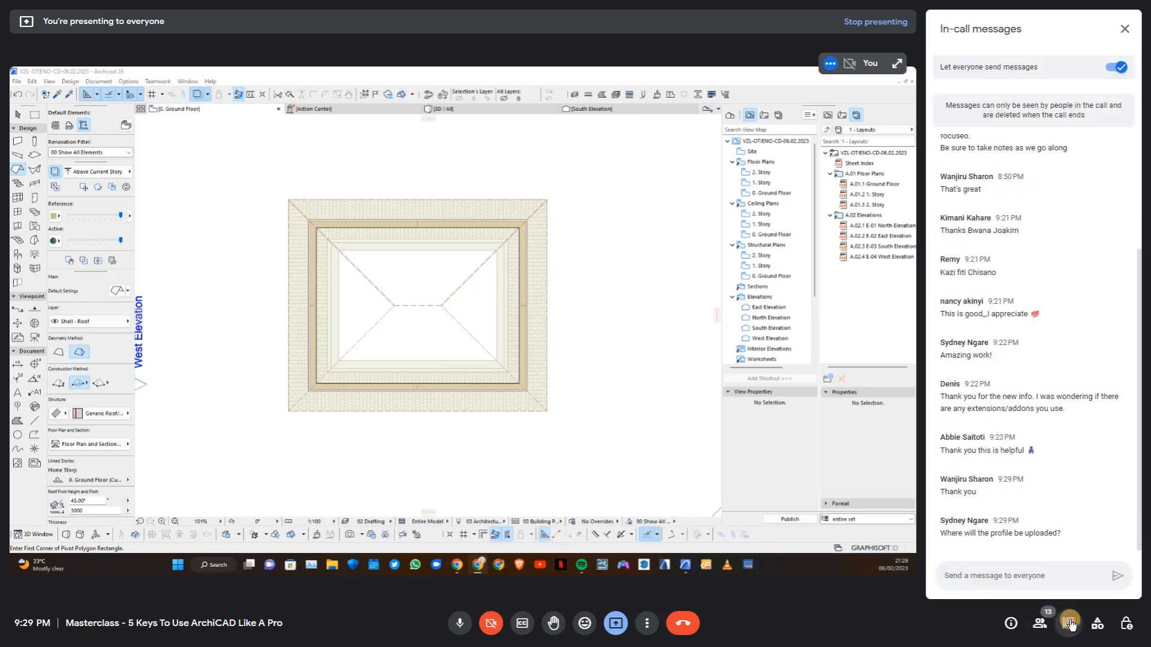